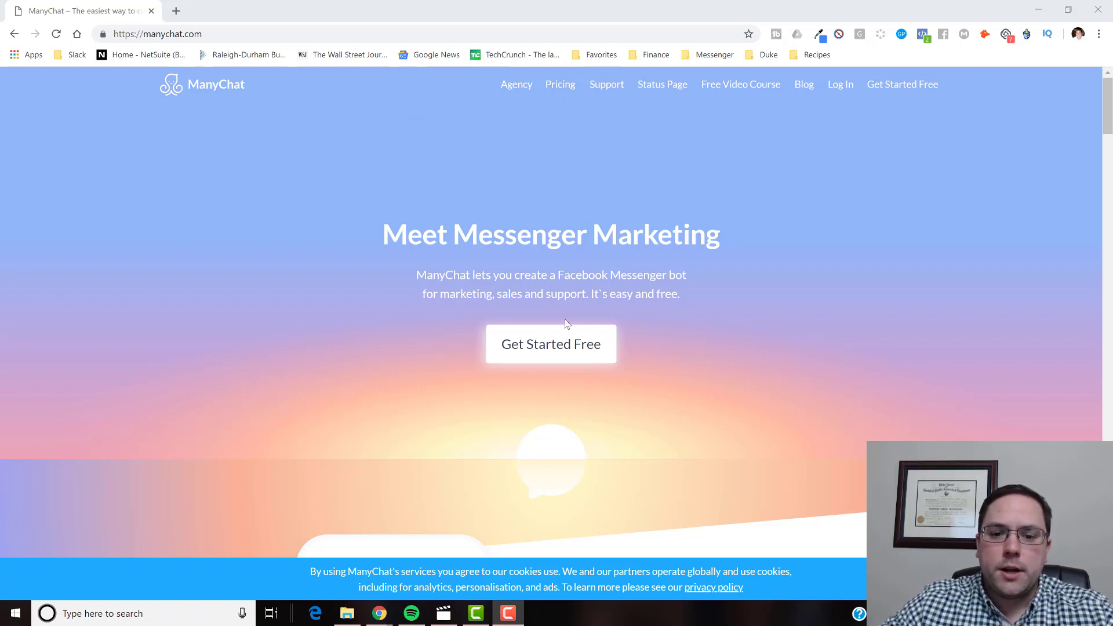
# Sign in to ManyChat with Facebook, agreeing to the Terms of Service and Privacy Policy
pyautogui.click(557, 354)
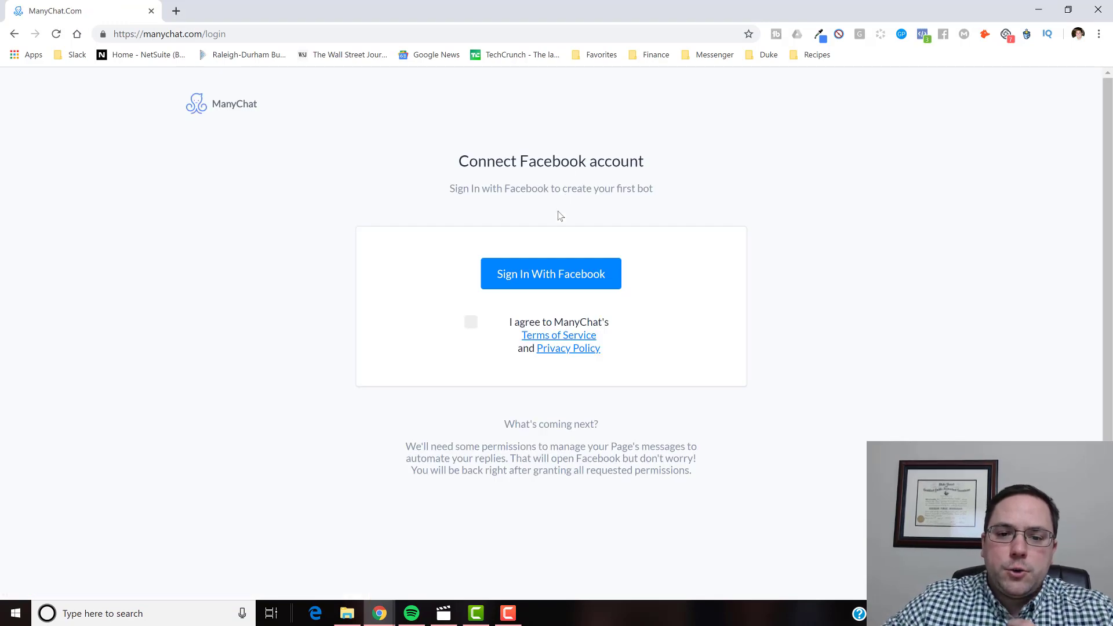
pyautogui.click(471, 322)
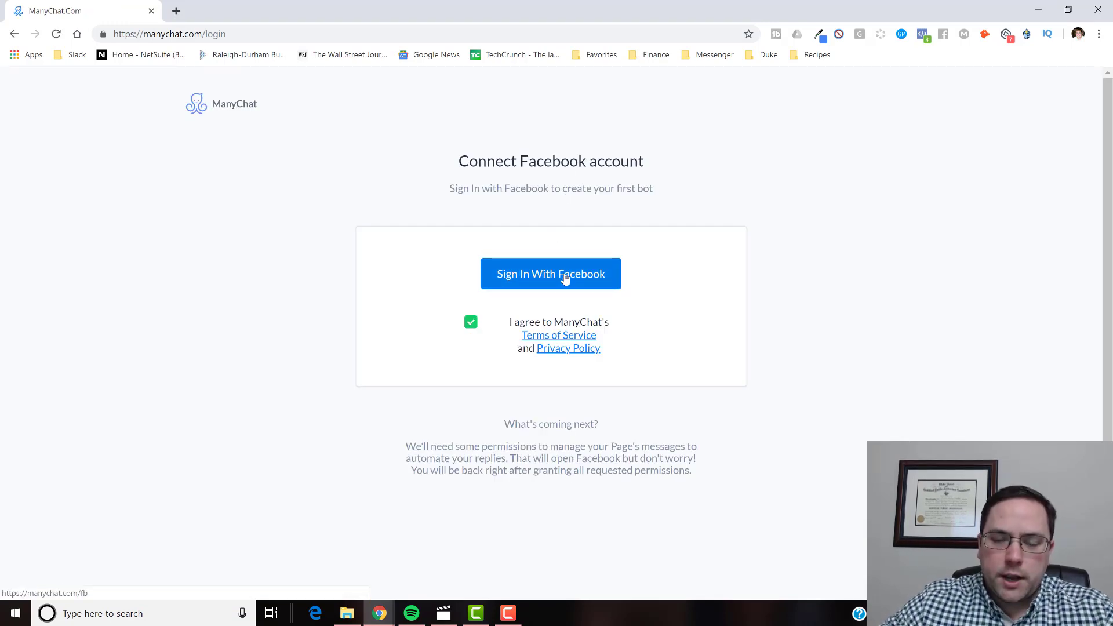
pyautogui.click(565, 279)
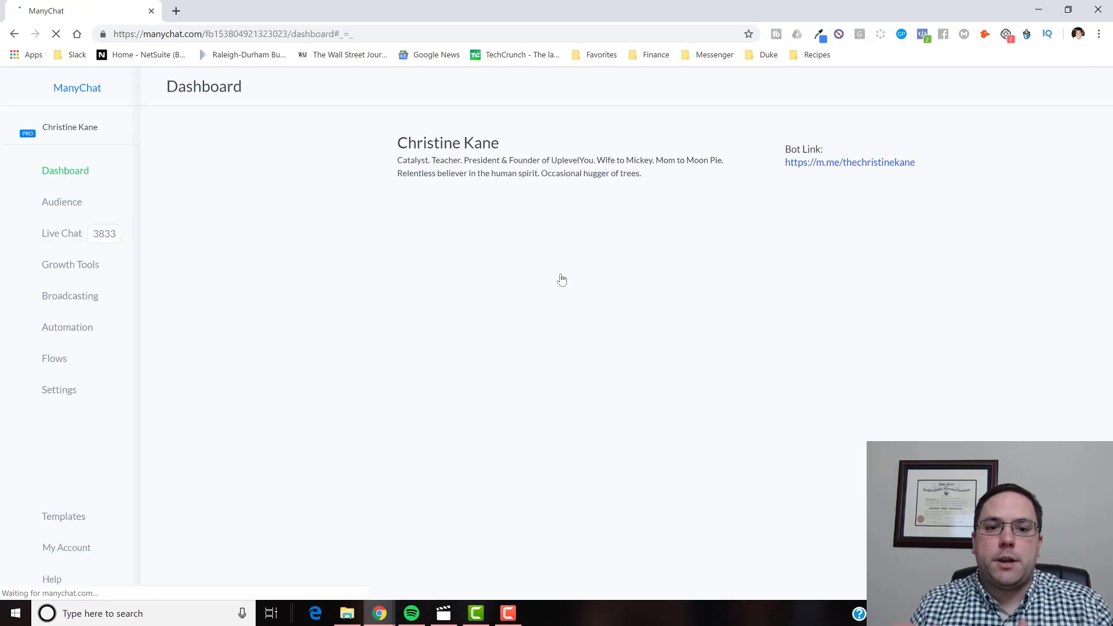
# Switch to the CBTC - Training Page bot and look over its dashboard stats and date range options
pyautogui.click(110, 135)
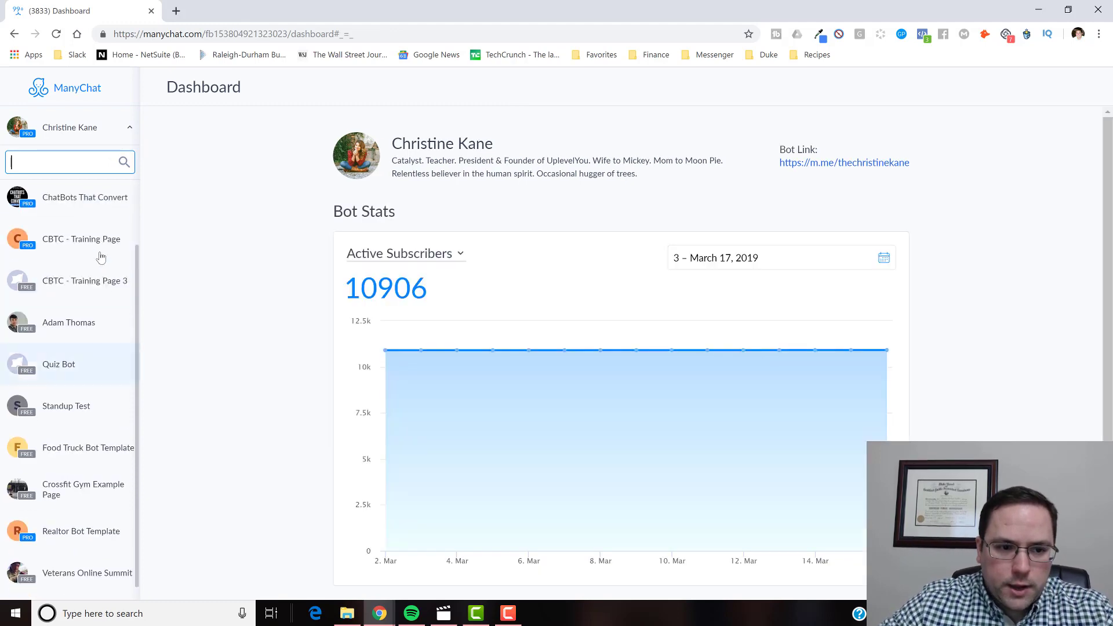
pyautogui.click(90, 247)
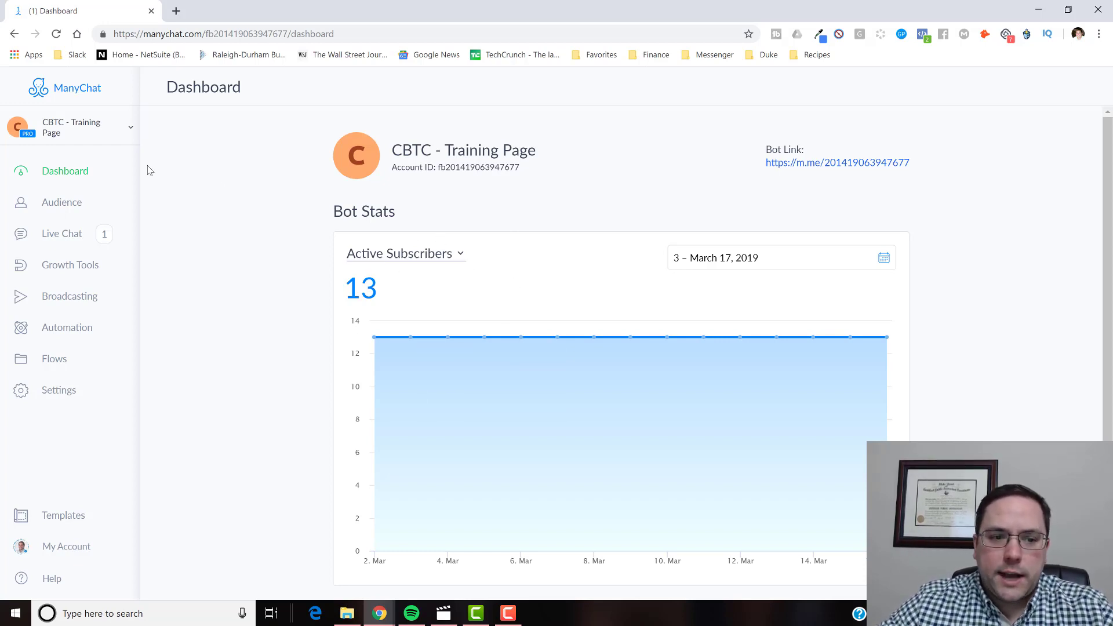
pyautogui.scroll(-2, 886, 175)
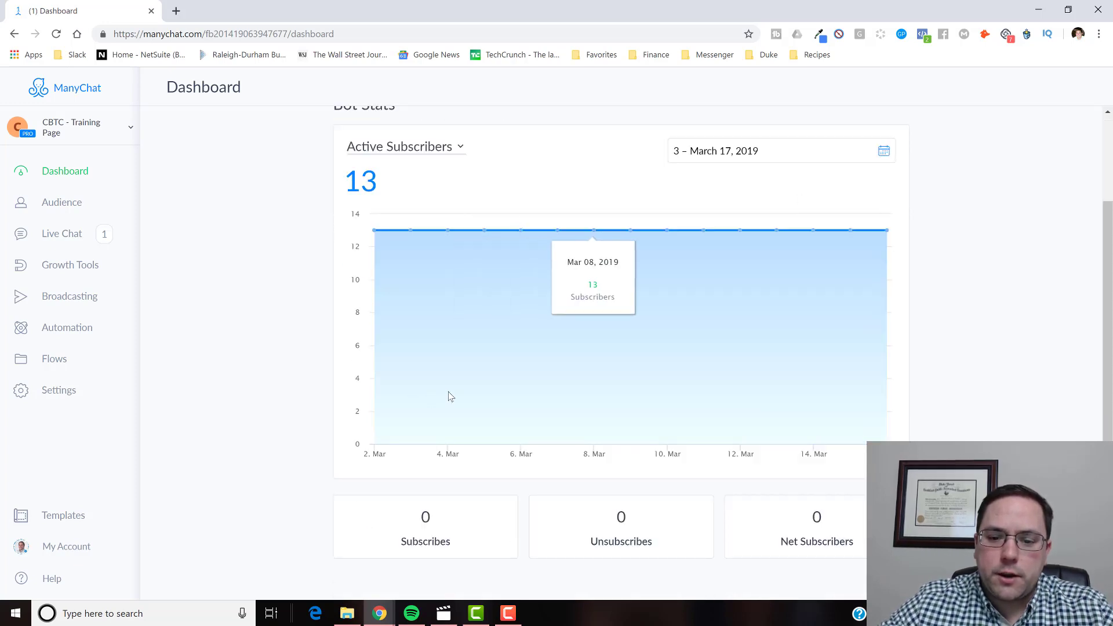
pyautogui.scroll(1, 897, 293)
pyautogui.click(778, 216)
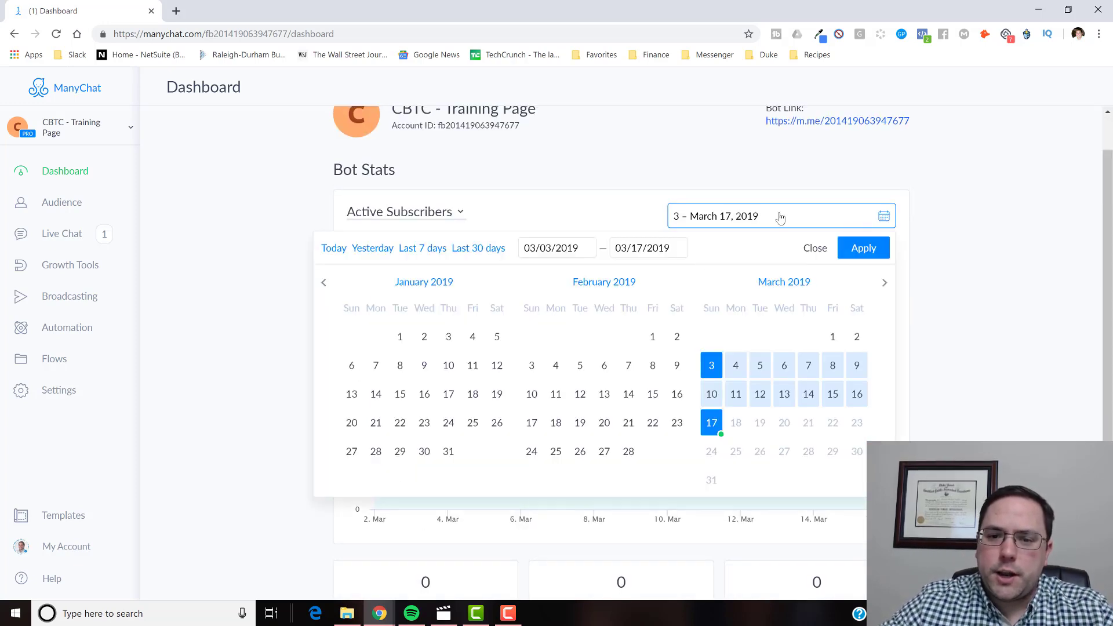
pyautogui.click(685, 168)
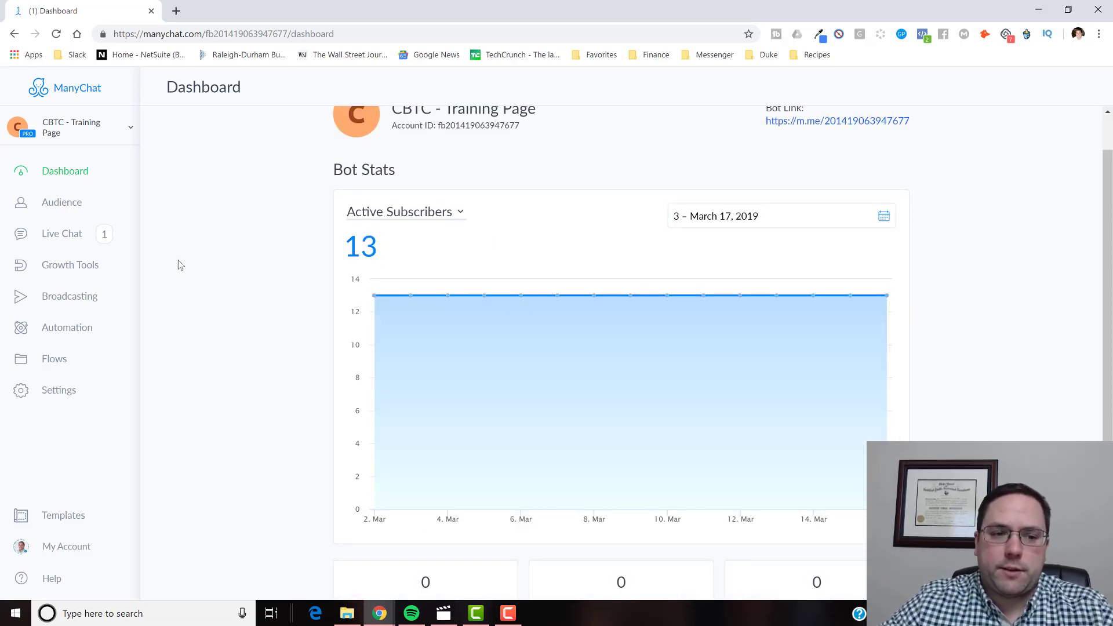
# Look through the Audience subscriber list and view the first subscriber's profile with its tags, sequences and custom fields
pyautogui.click(45, 204)
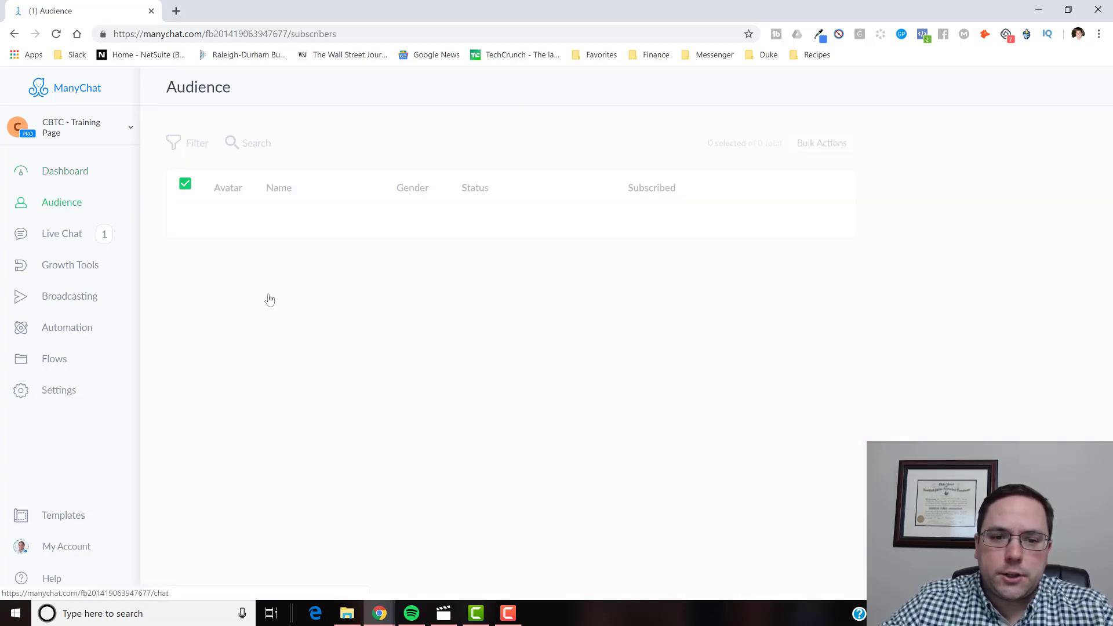
pyautogui.scroll(-4, 547, 378)
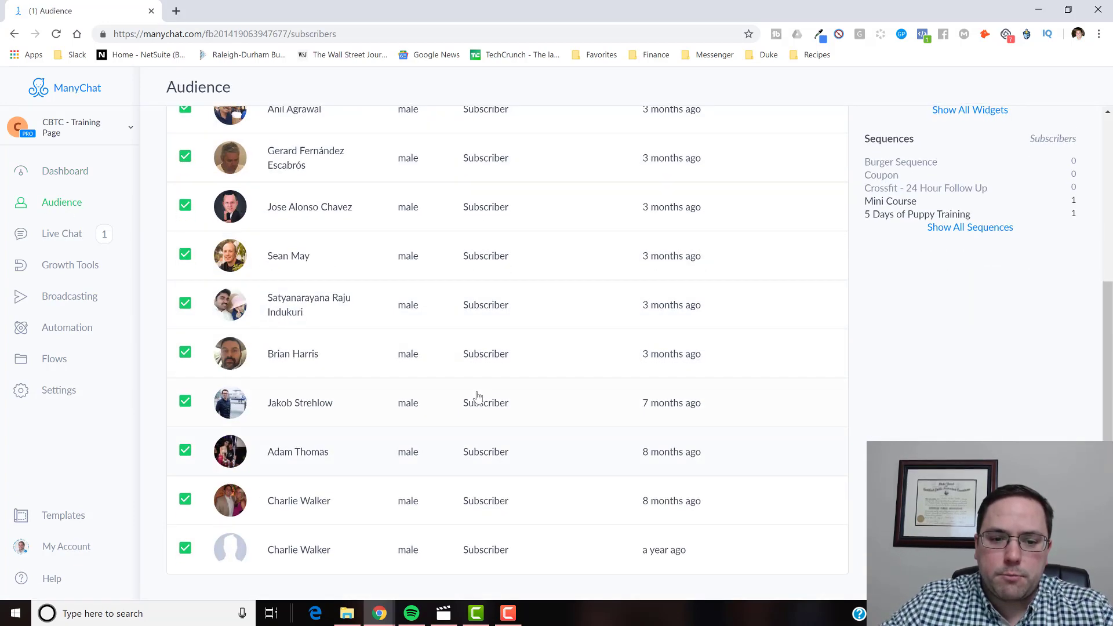
pyautogui.scroll(5, 476, 393)
pyautogui.click(348, 230)
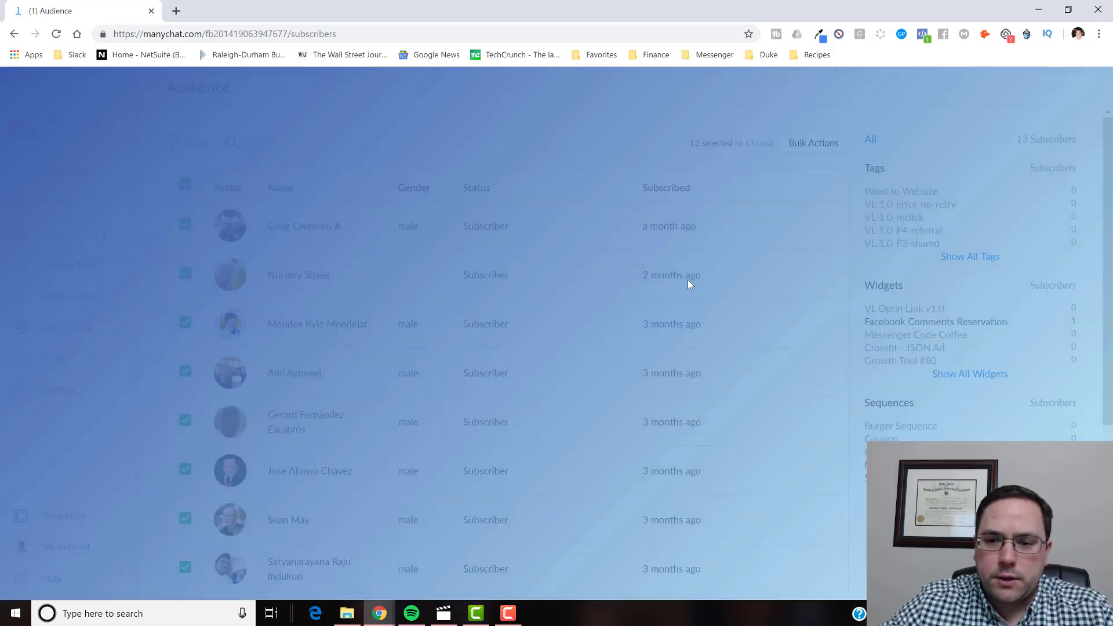
pyautogui.click(578, 319)
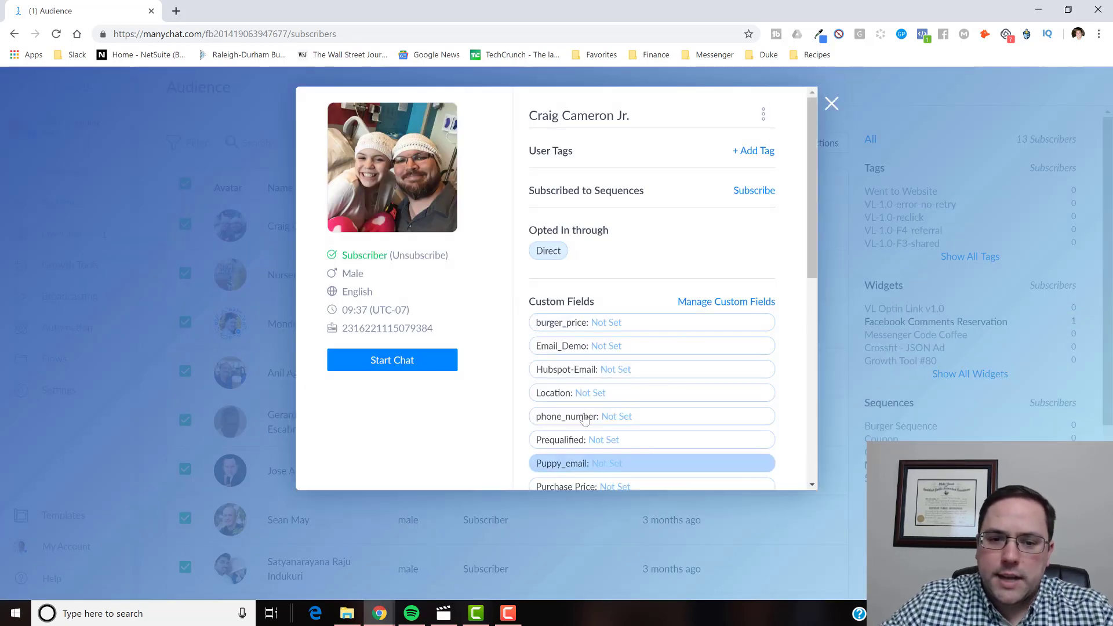
pyautogui.click(832, 104)
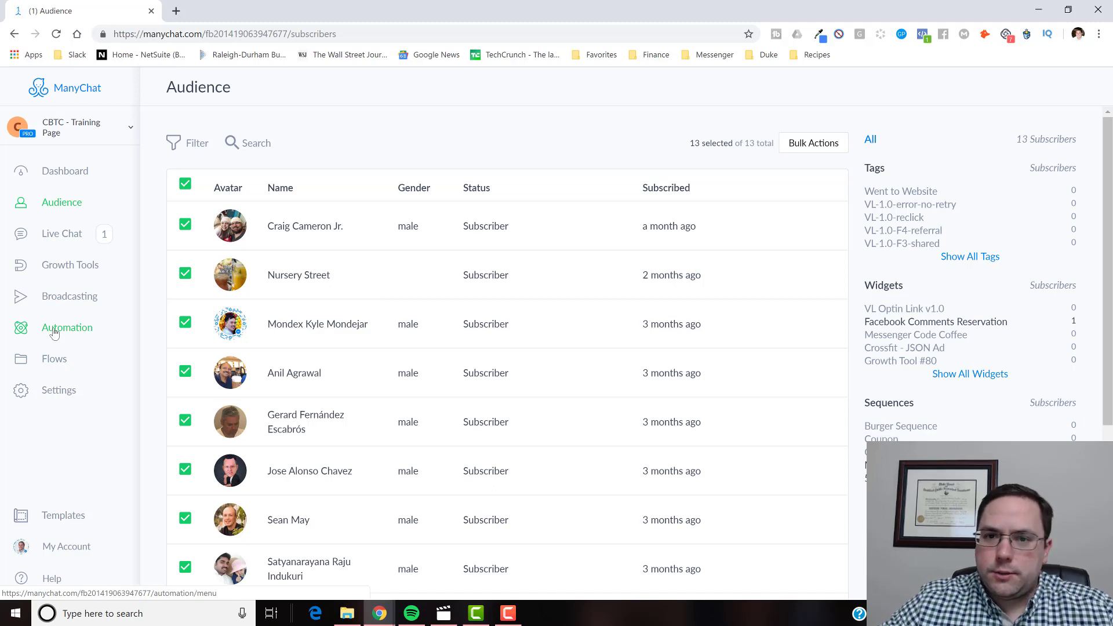
# Create a new growth tool with the Bar overlay widget and return to the widgets list
pyautogui.click(67, 266)
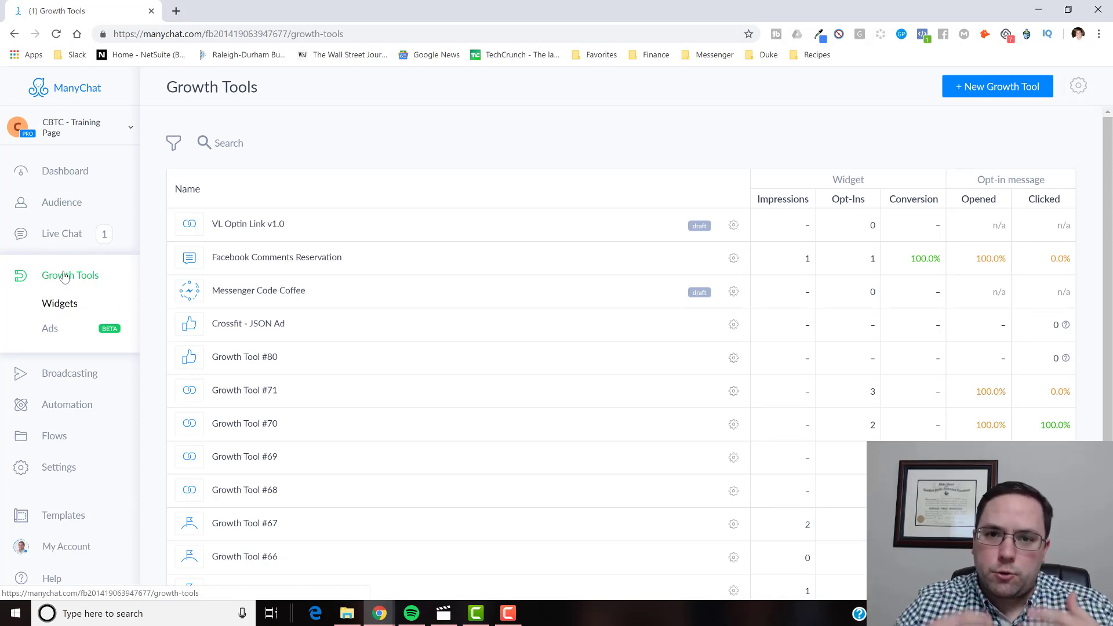
pyautogui.click(974, 87)
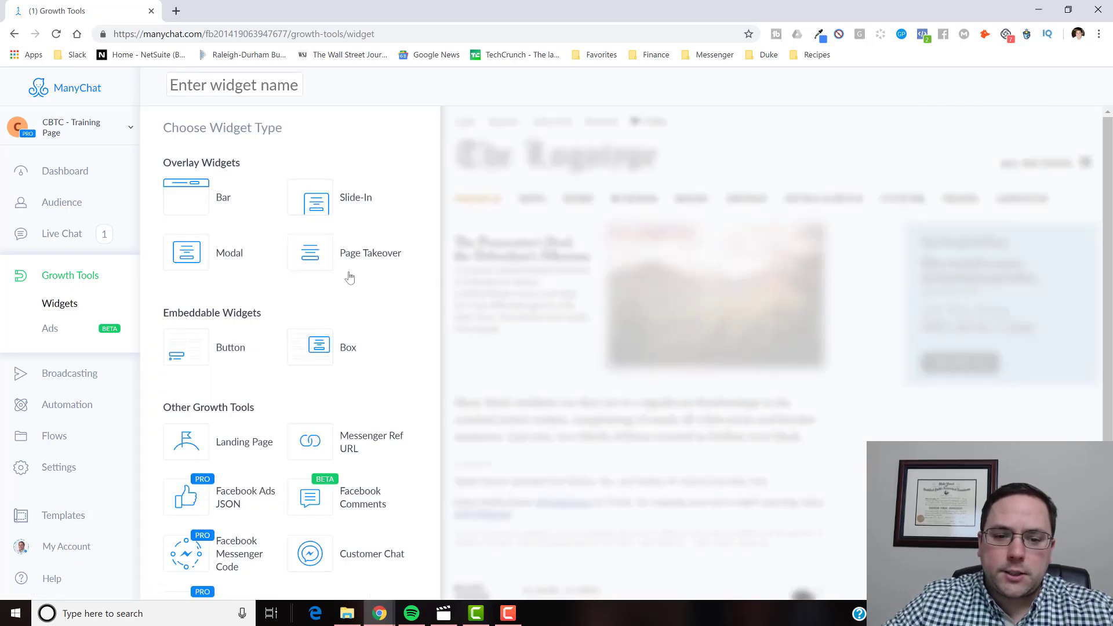
pyautogui.scroll(-1, 350, 378)
pyautogui.scroll(1, 348, 302)
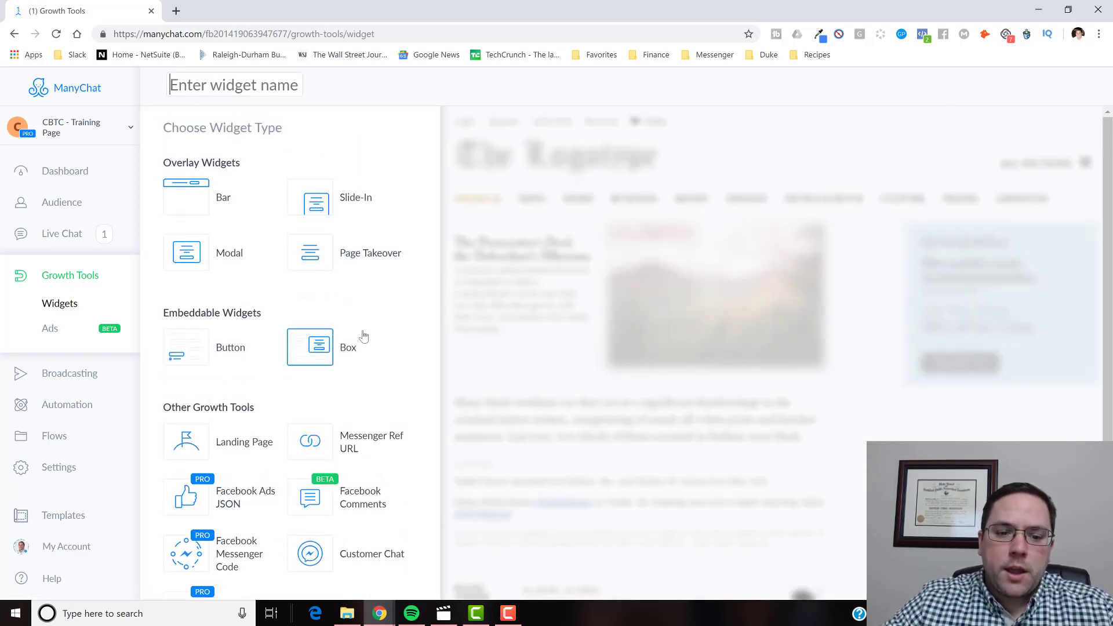
pyautogui.moveTo(321, 449)
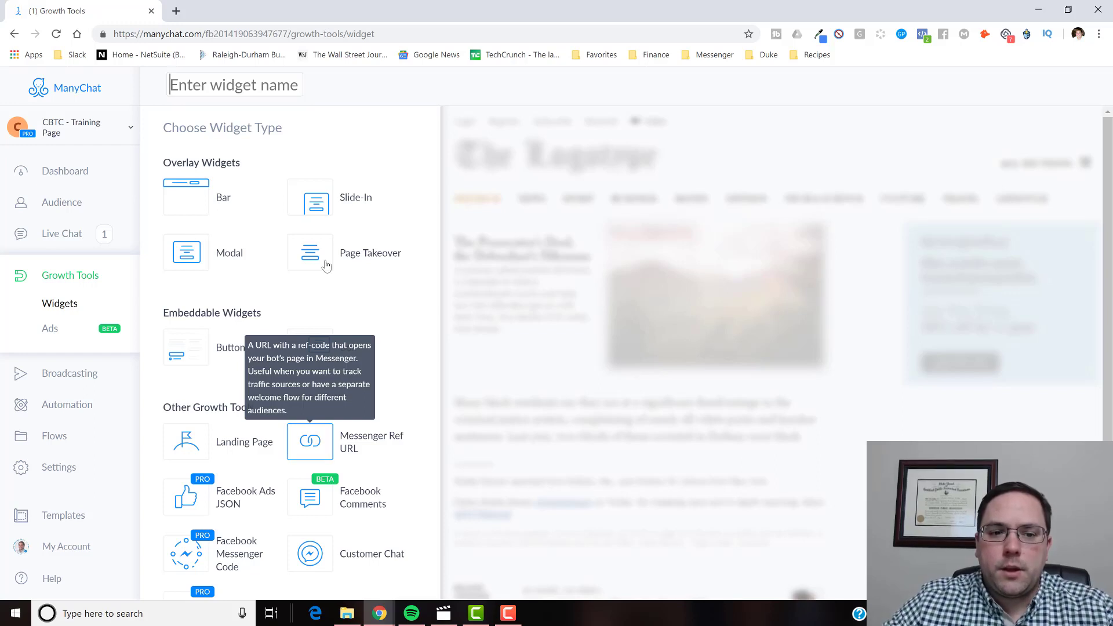
pyautogui.click(196, 196)
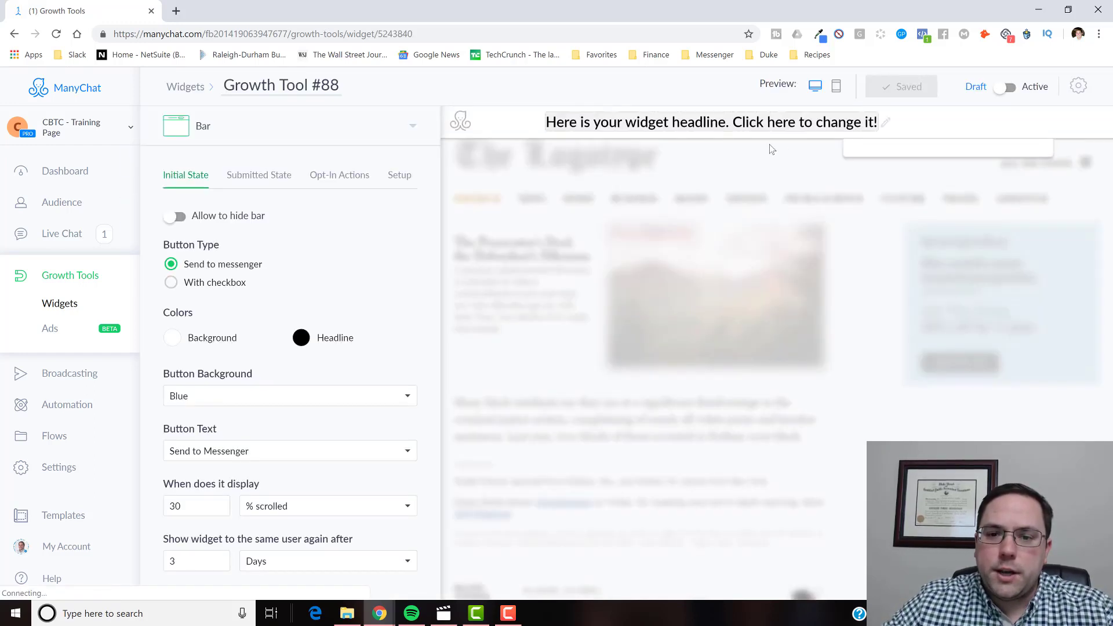
pyautogui.click(192, 88)
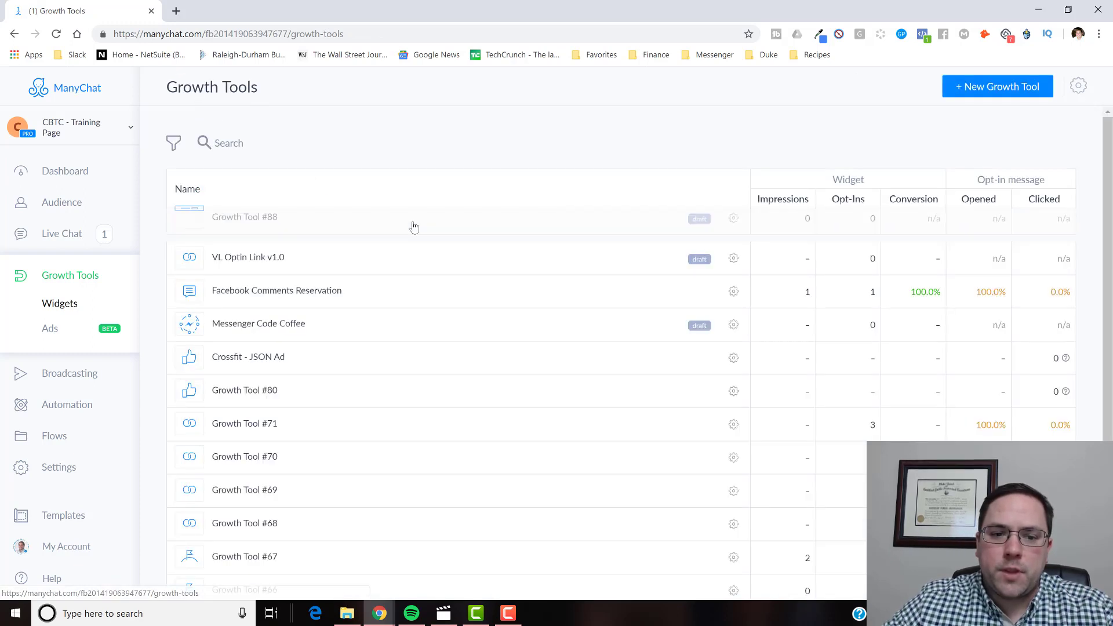
# Review the widget types for a new growth tool, with the chatbotsthatconvert.com homepage in a separate tab as an example
pyautogui.click(1000, 88)
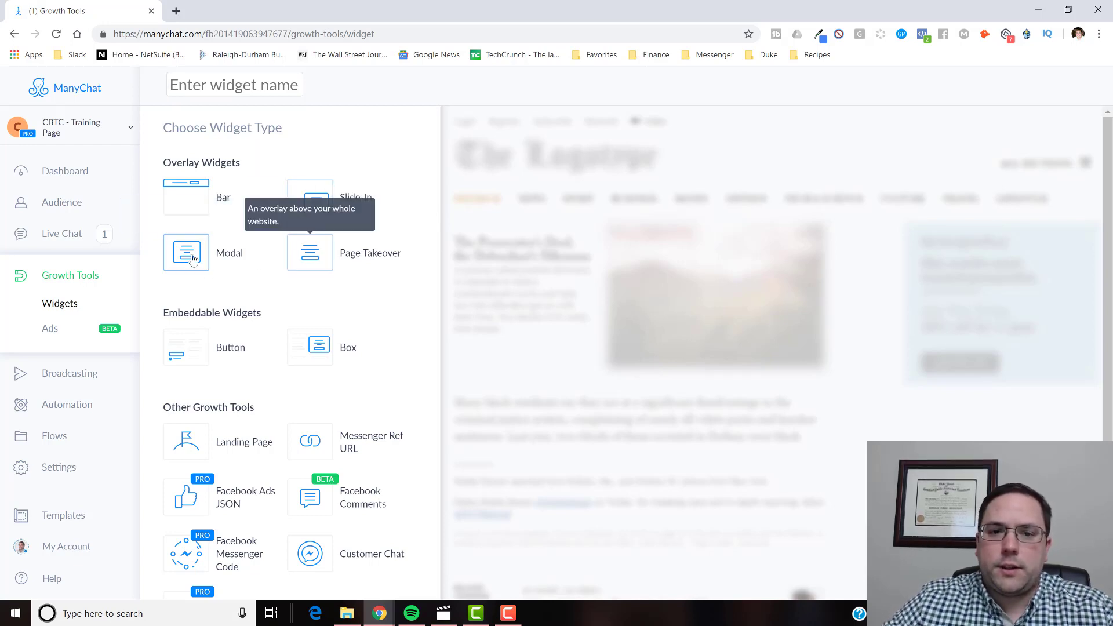
pyautogui.click(176, 11)
pyautogui.write('chatbots')
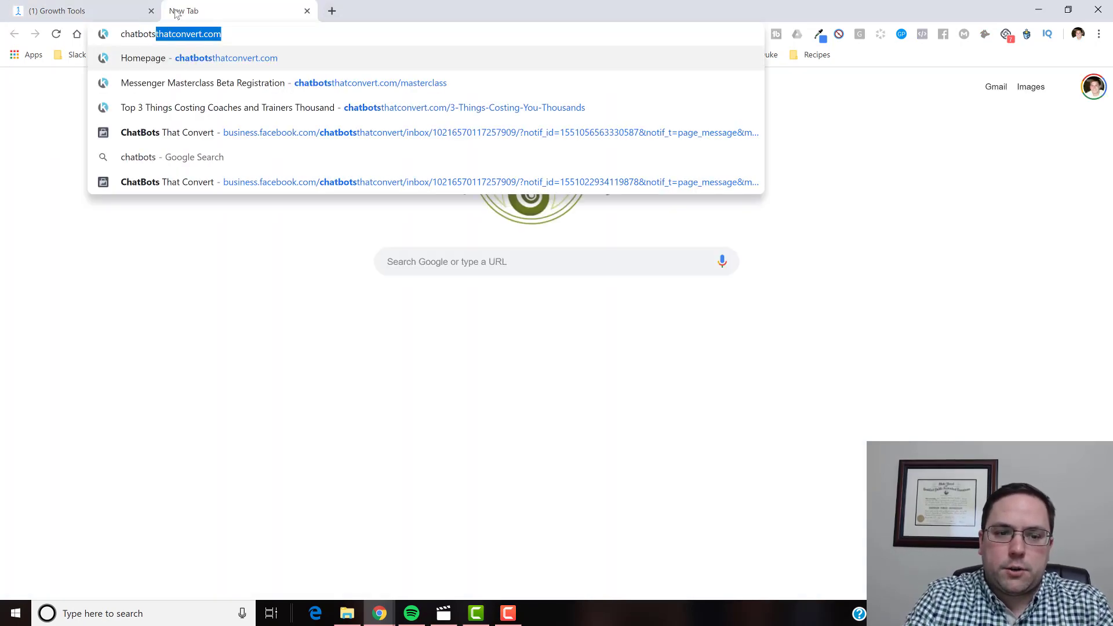
pyautogui.press('Return')
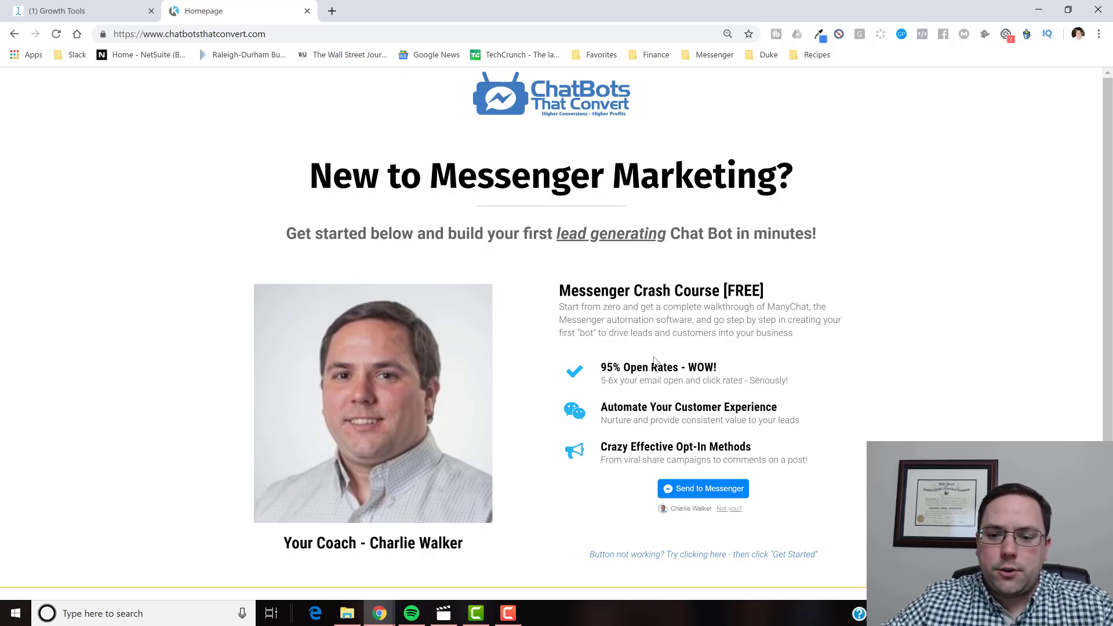
pyautogui.click(81, 11)
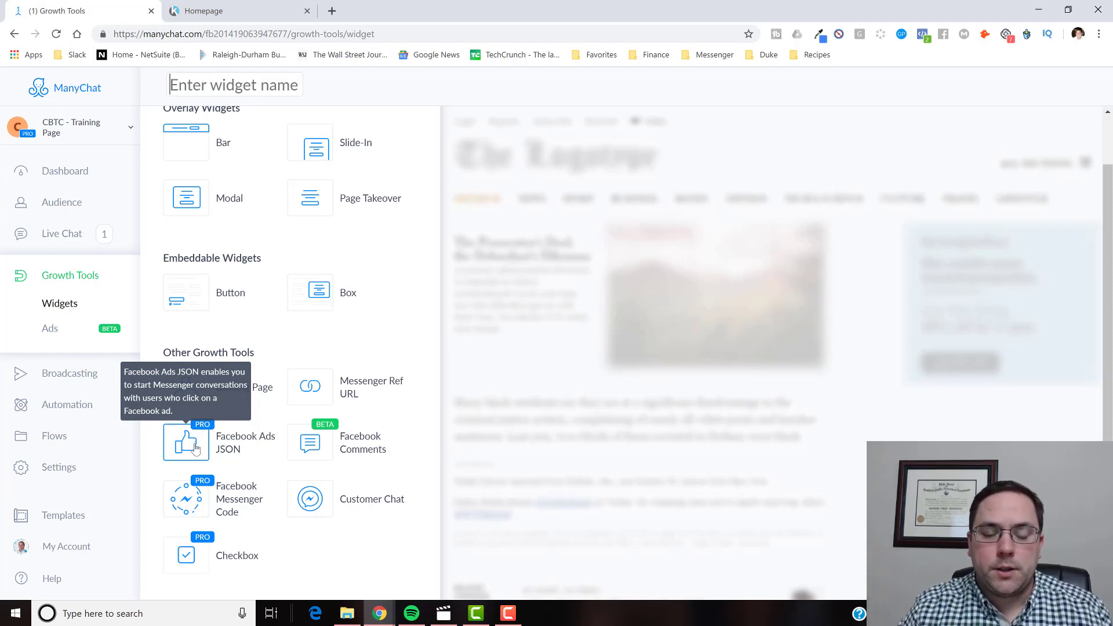
pyautogui.click(82, 277)
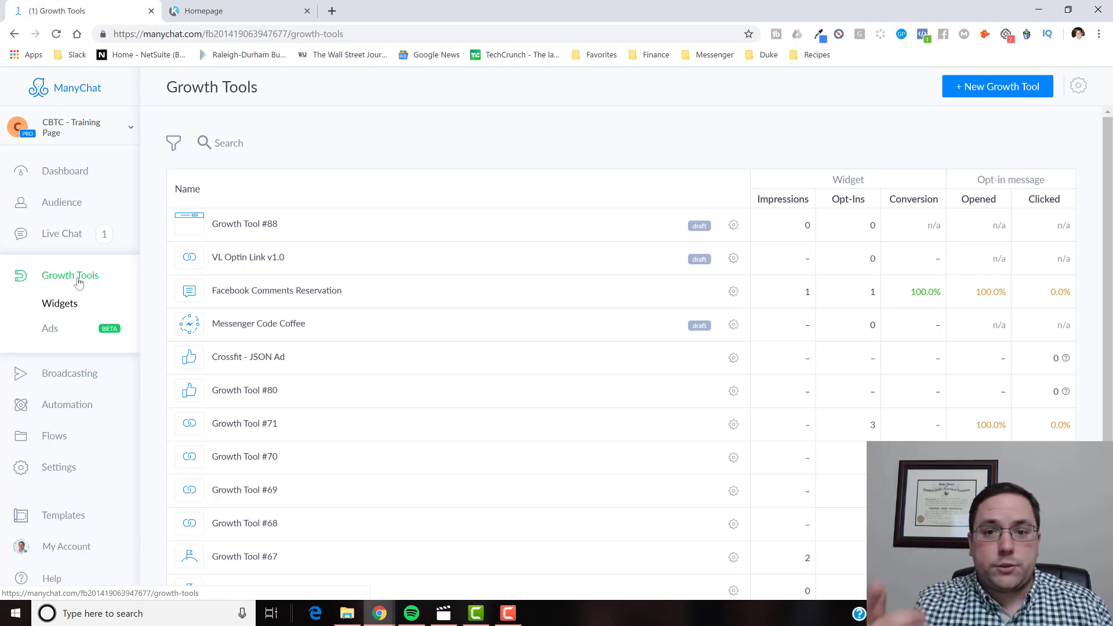
# Examine the Send to Messenger opt-in on the chatbotsthatconvert.com homepage, and return to the Growth Tools list
pyautogui.click(246, 10)
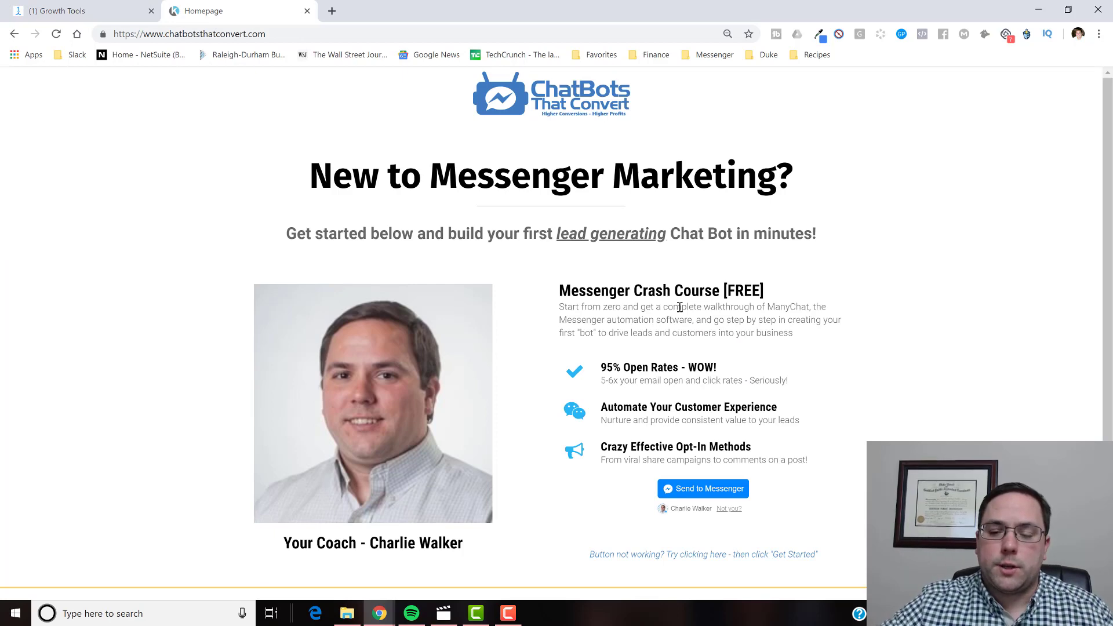
pyautogui.scroll(-2, 674, 302)
pyautogui.scroll(2, 661, 406)
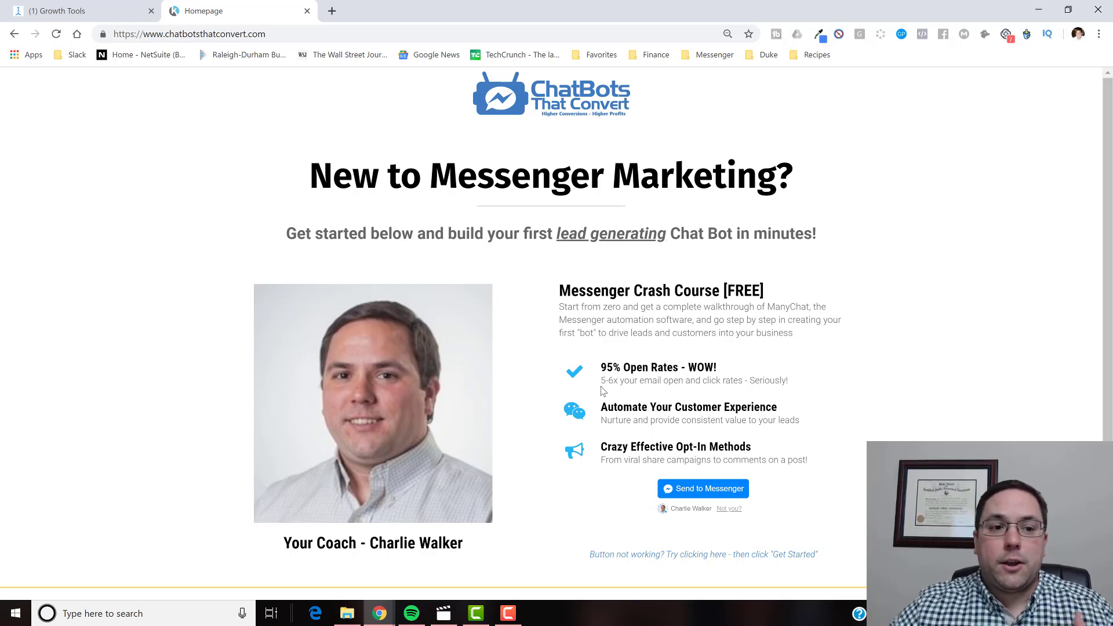
pyautogui.click(81, 6)
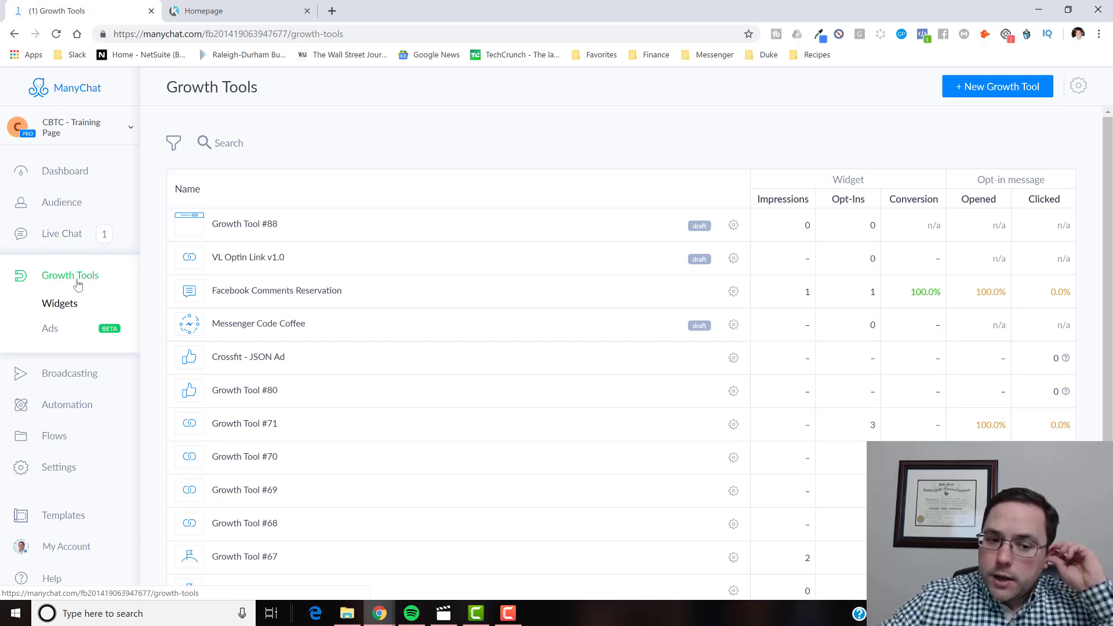
# Create a new flow named Walkthrough in the Flows folder
pyautogui.click(53, 432)
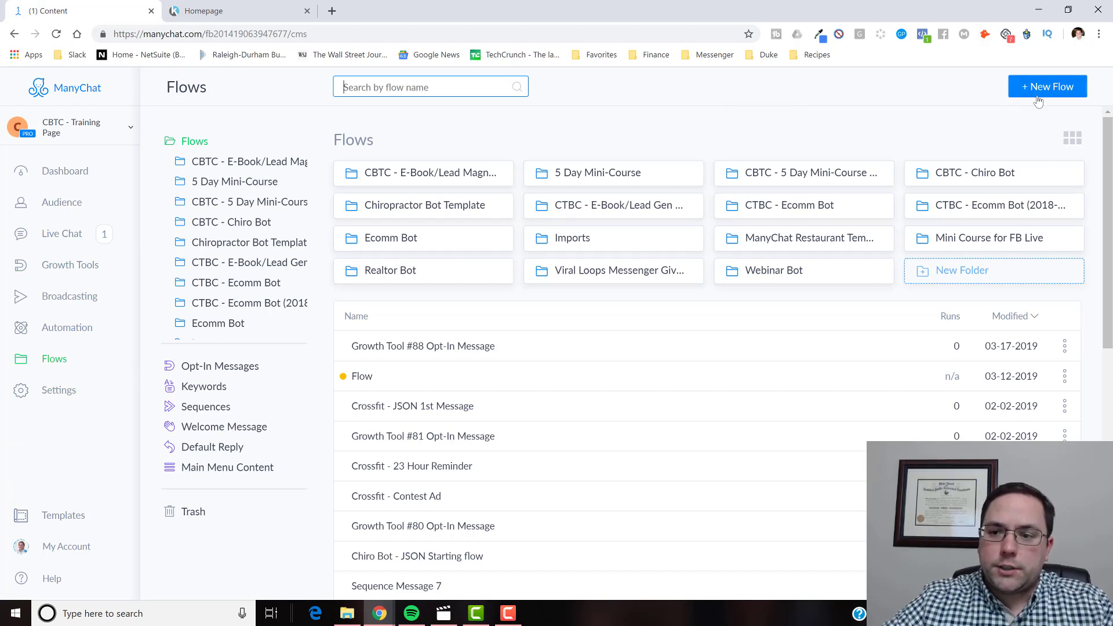
pyautogui.click(1021, 87)
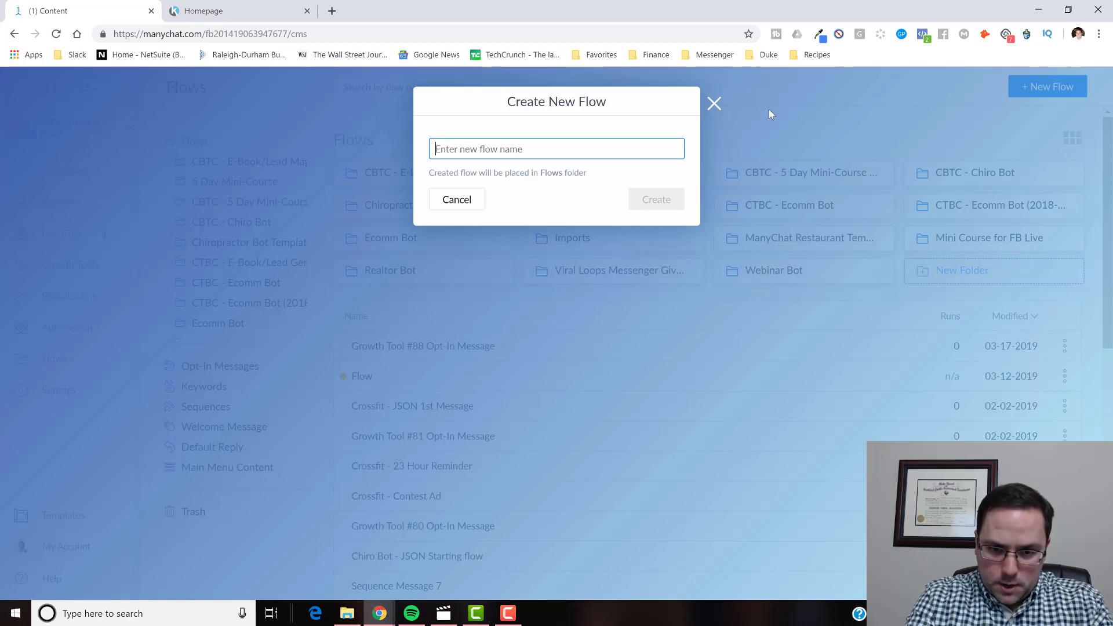
pyautogui.write('Walkthrough')
pyautogui.press('Return')
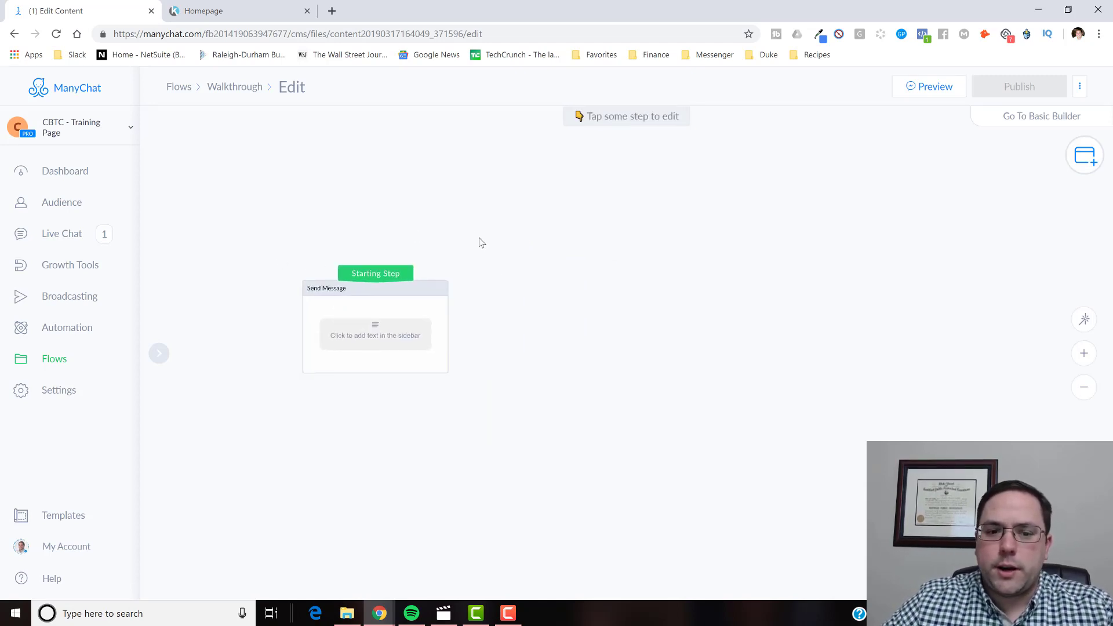
# Write "Hey there," and, after a blank line, "Welcome to my chatbot" as the starting step's message text
pyautogui.click(365, 346)
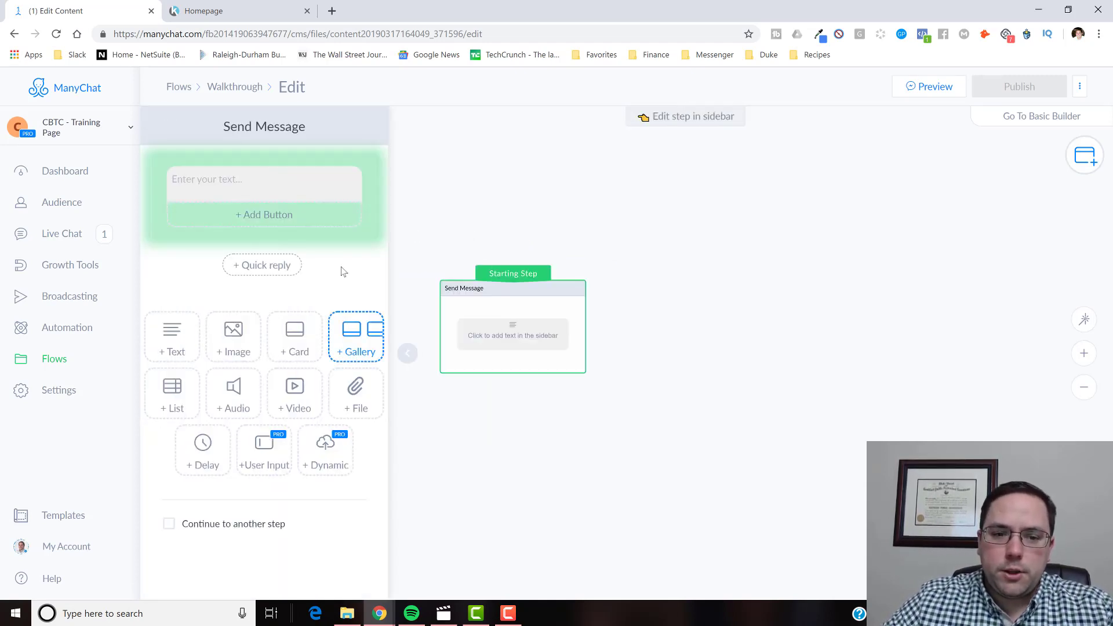
pyautogui.write('Hey')
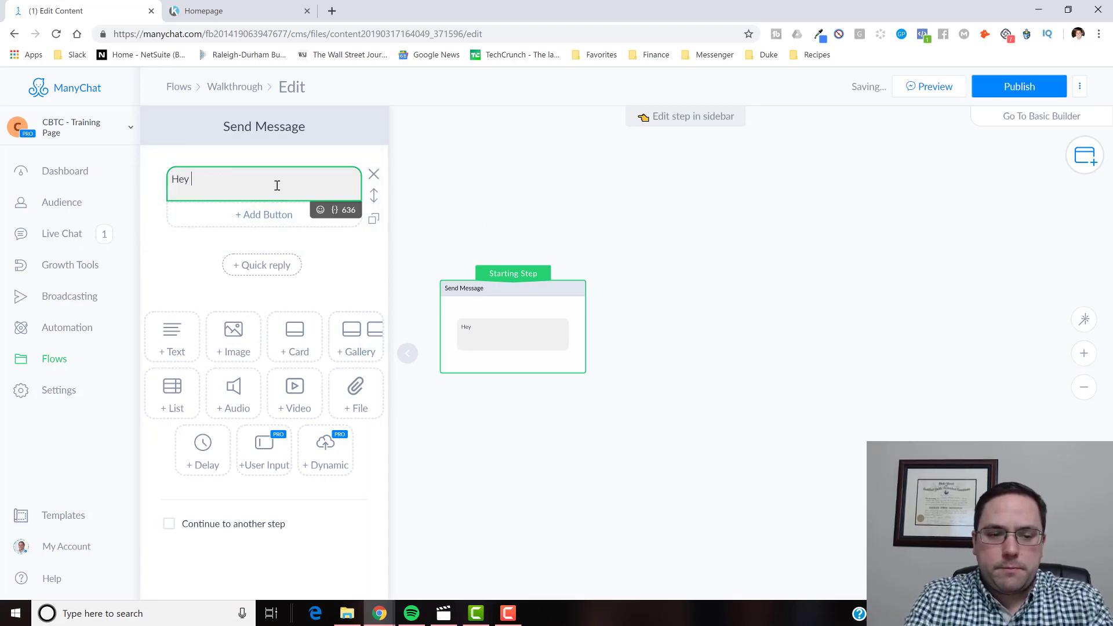
pyautogui.write(' there,')
pyautogui.press('Return')
pyautogui.press('Return')
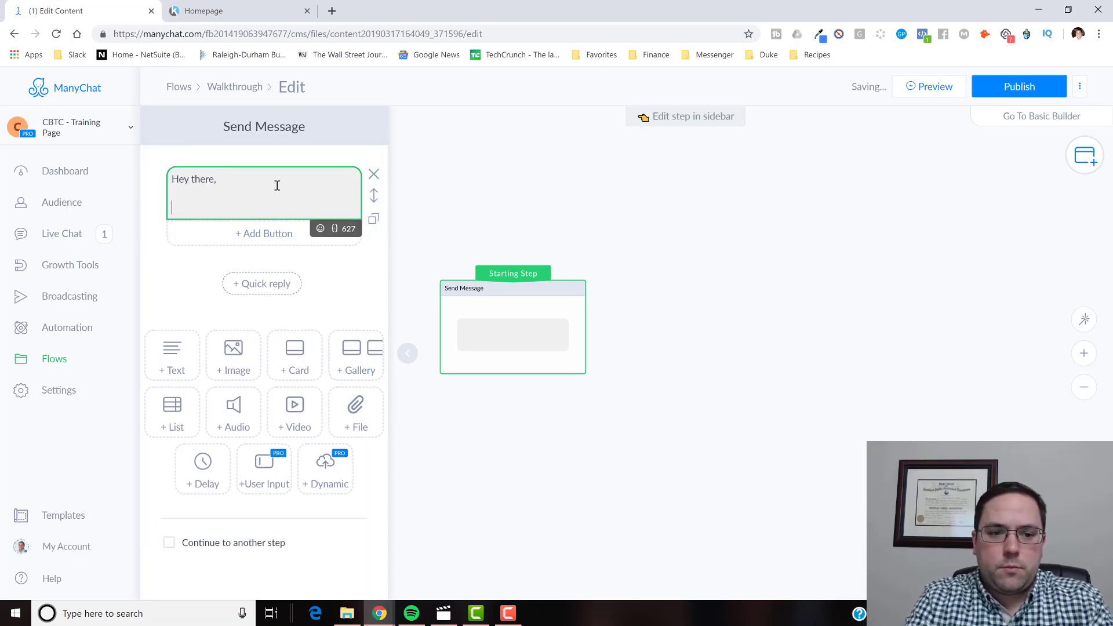
pyautogui.write('Welcome to my chatbot')
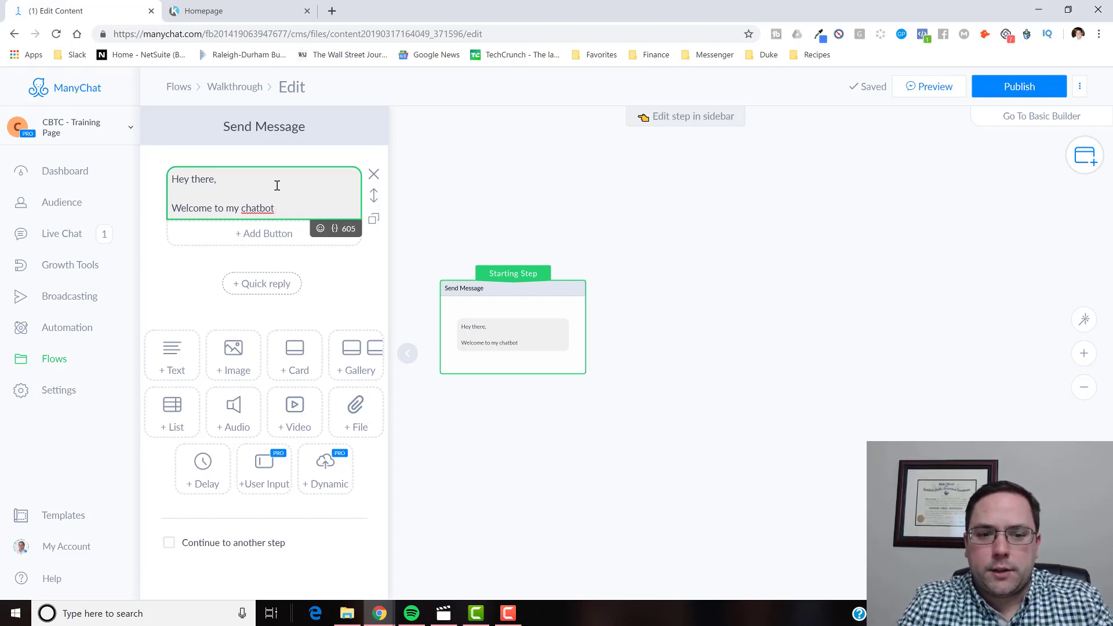
pyautogui.press('BackSpace')
pyautogui.press('Escape')
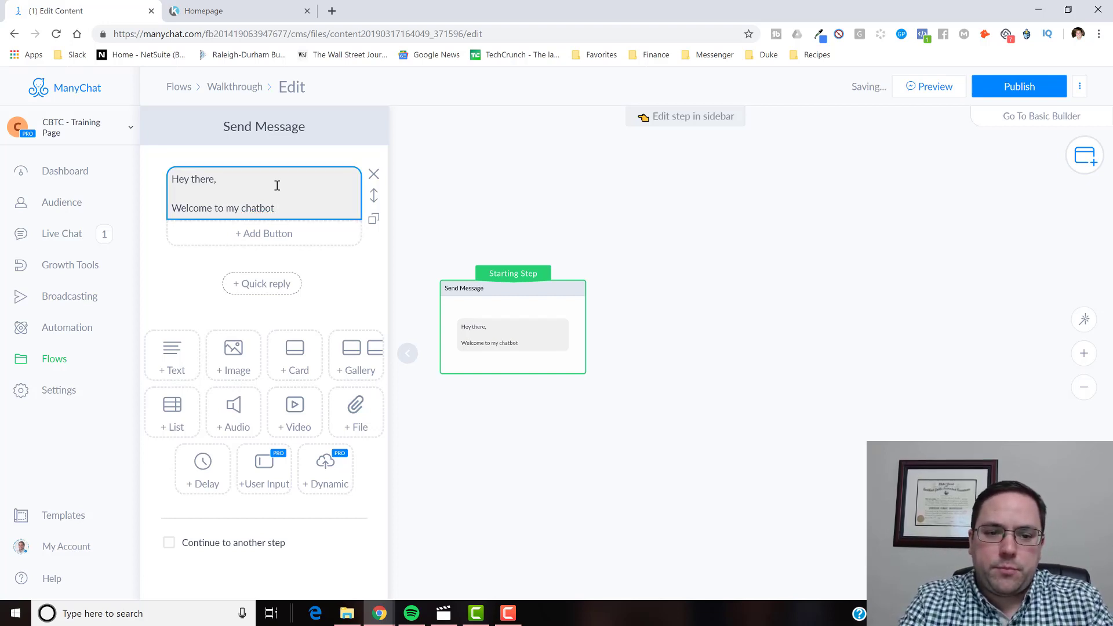
# Extend the welcome line of the starting message with " - this is an AI Based Assistant for XYZ."
pyautogui.click(297, 203)
pyautogui.write('- ')
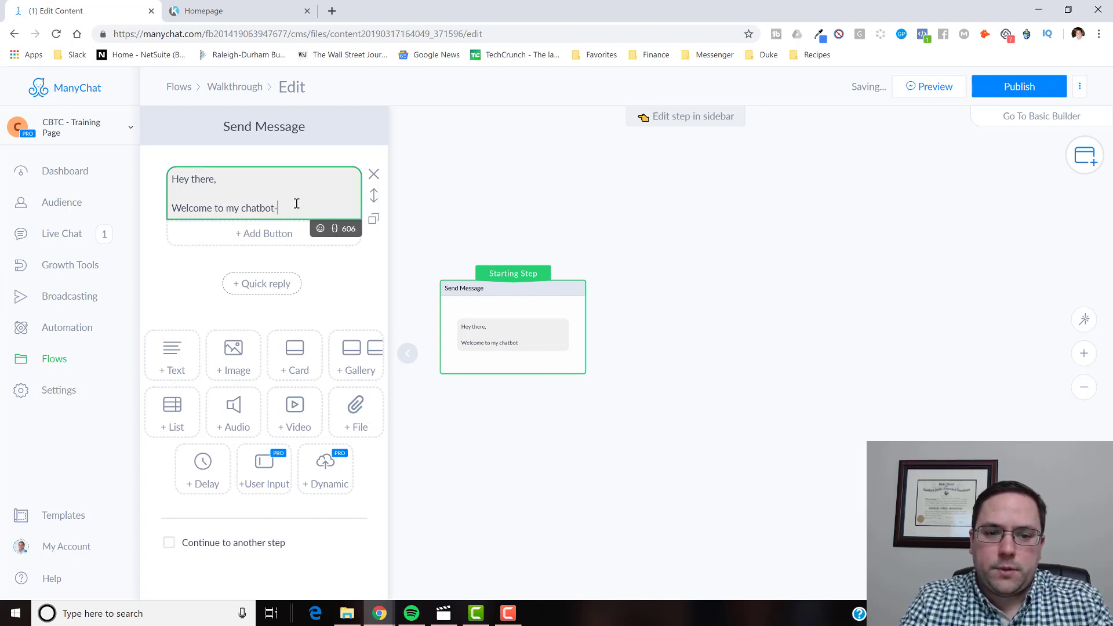
pyautogui.write('this is')
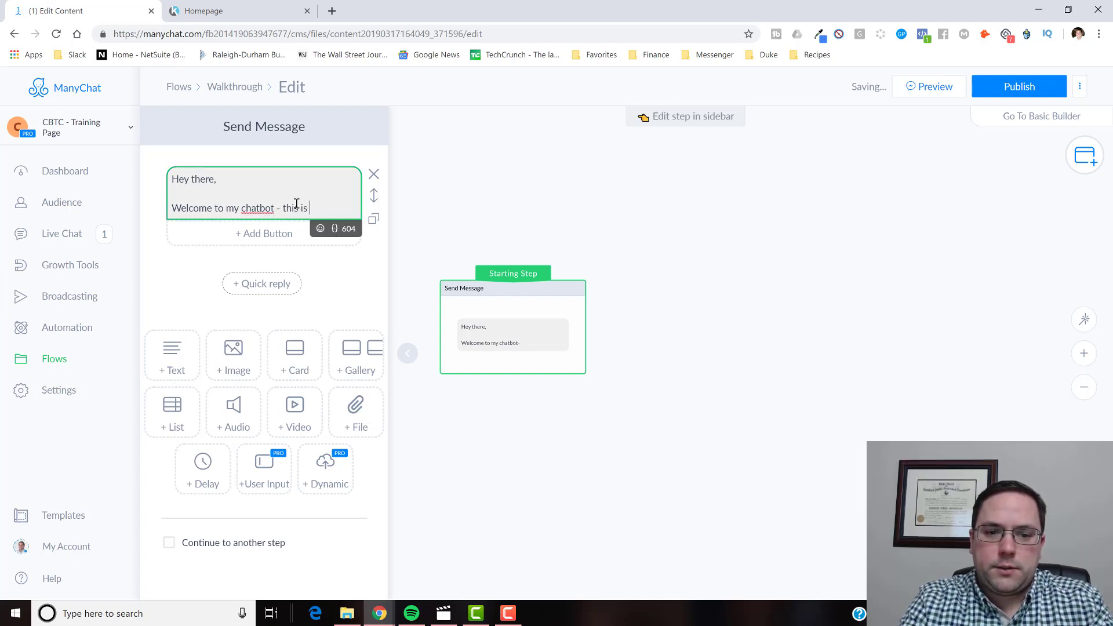
pyautogui.press('Escape')
pyautogui.click(331, 209)
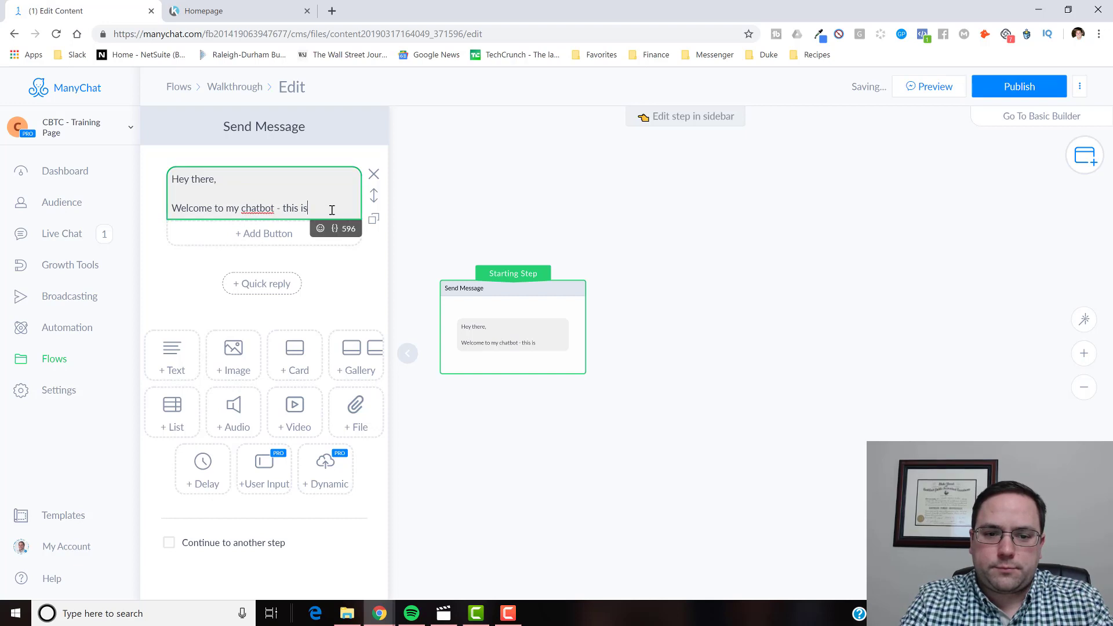
pyautogui.write('AN AI')
pyautogui.press('BackSpace')
pyautogui.press('BackSpace')
pyautogui.press('BackSpace')
pyautogui.press('BackSpace')
pyautogui.press('BackSpace')
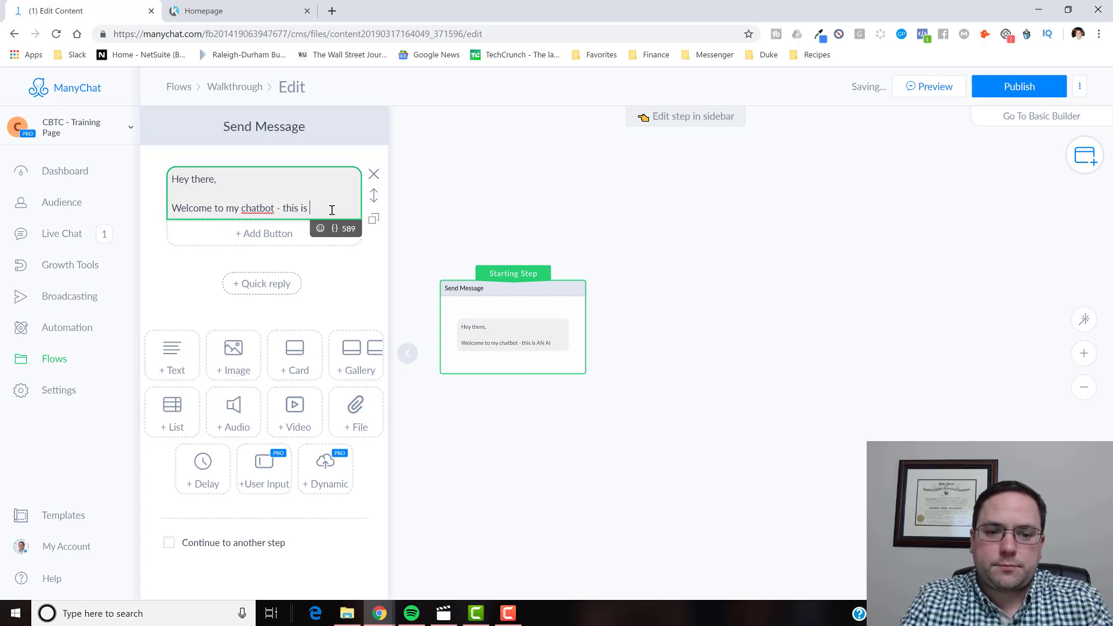
pyautogui.write('an AI Basd')
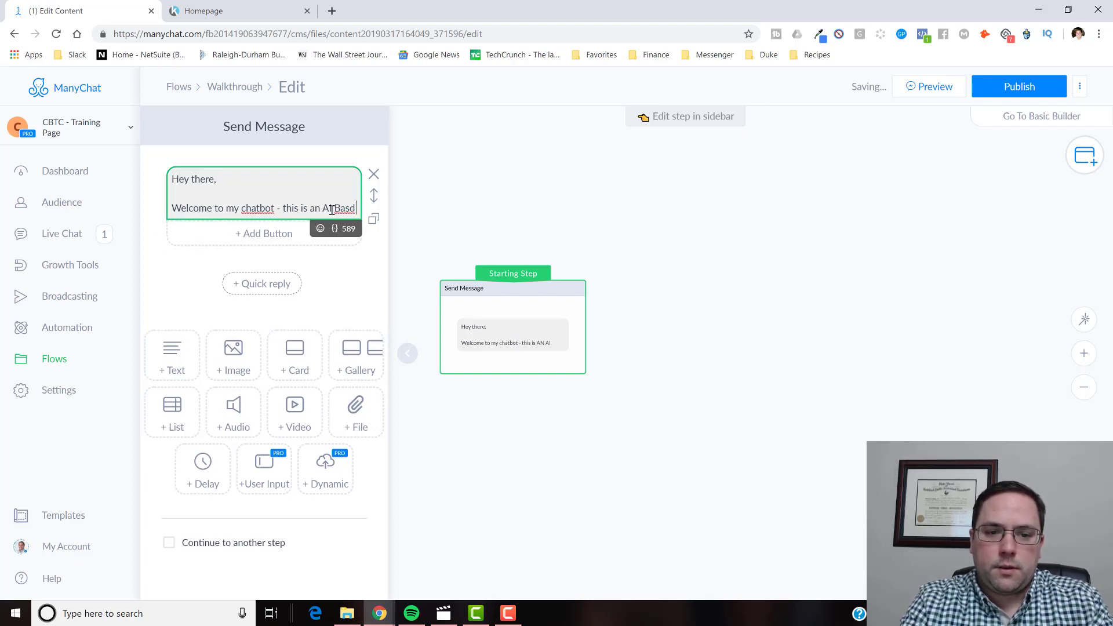
pyautogui.press('BackSpace')
pyautogui.write('ed Assistnac')
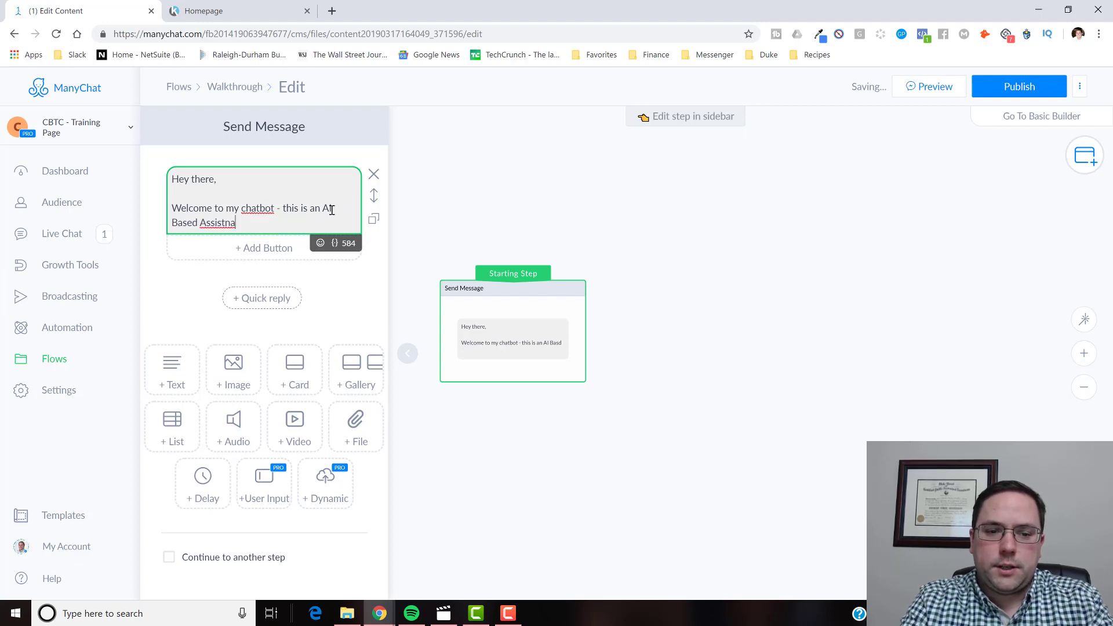
pyautogui.press('BackSpace')
pyautogui.press('BackSpace')
pyautogui.press('BackSpace')
pyautogui.write('ant ')
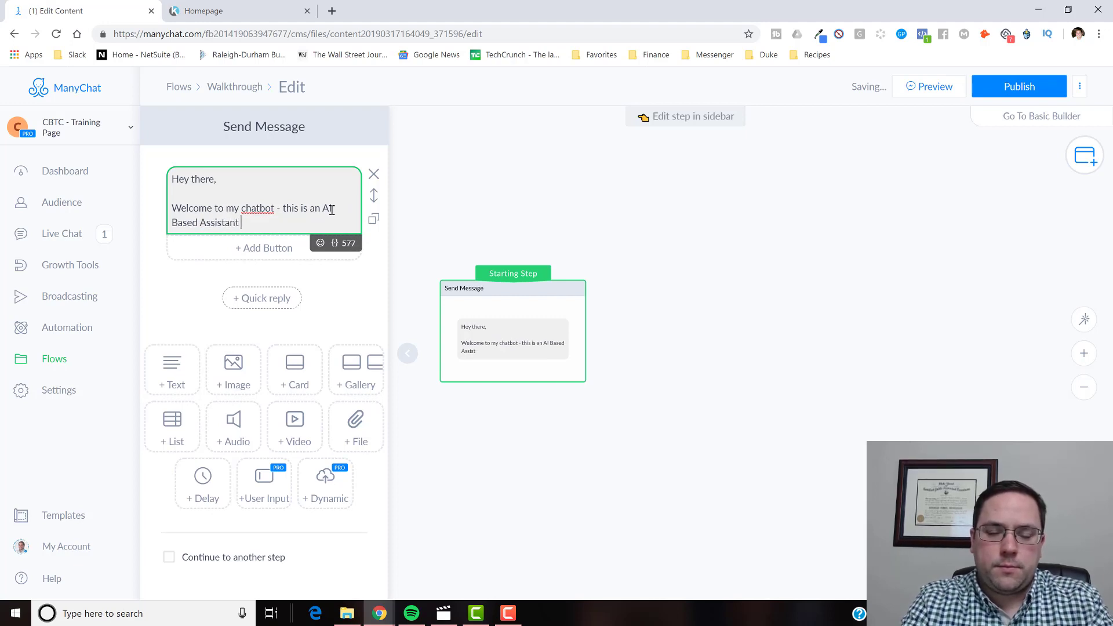
pyautogui.write('for XYZ.')
# Add a separate paragraph to the starting message reading "As promised, click the link below to get your free Ebook on XYZ."
pyautogui.press('Return')
pyautogui.press('Return')
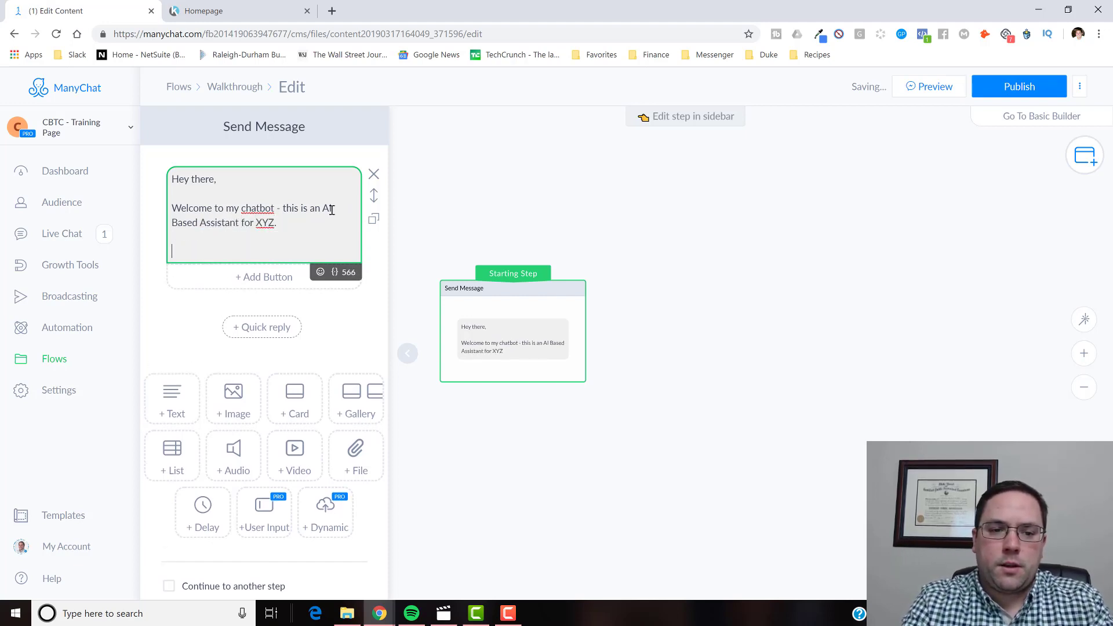
pyautogui.write('As promised, click t')
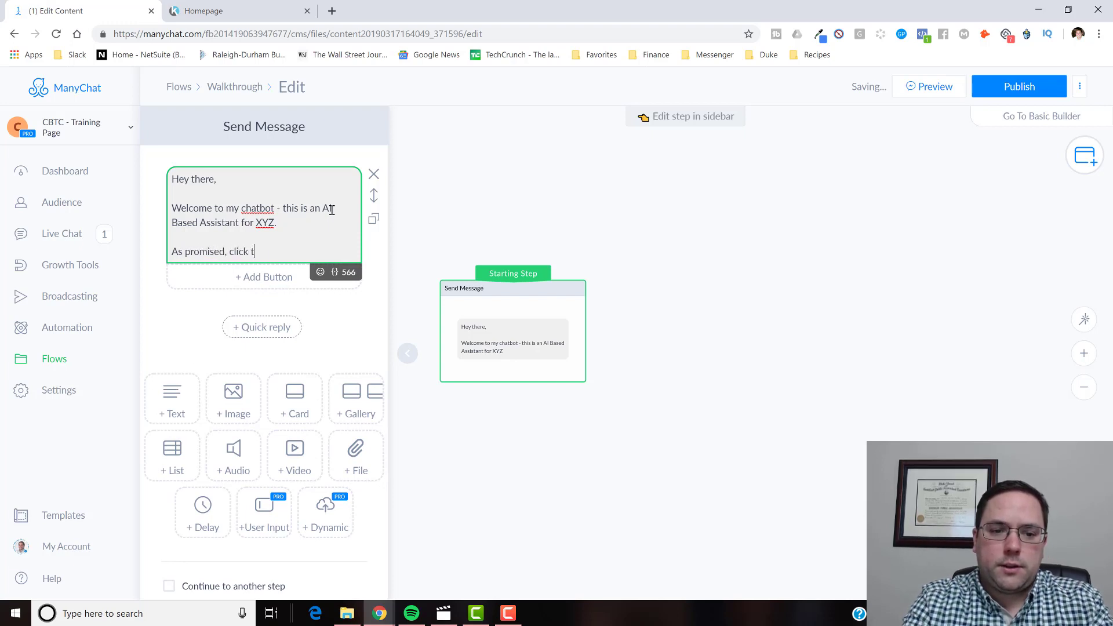
pyautogui.write('he link below ')
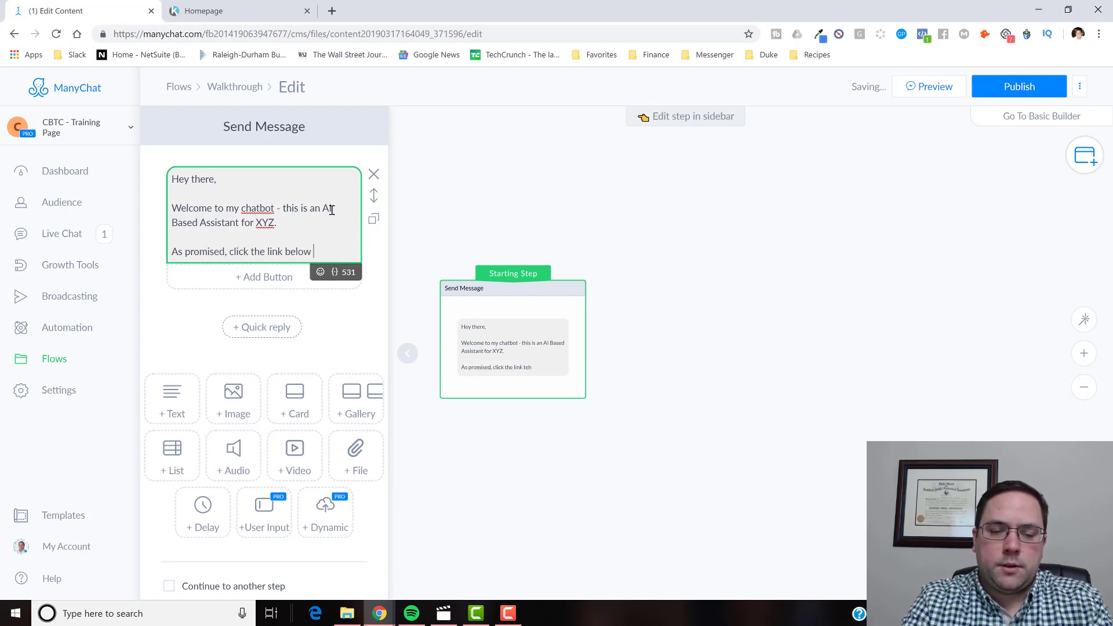
pyautogui.write('to get your free')
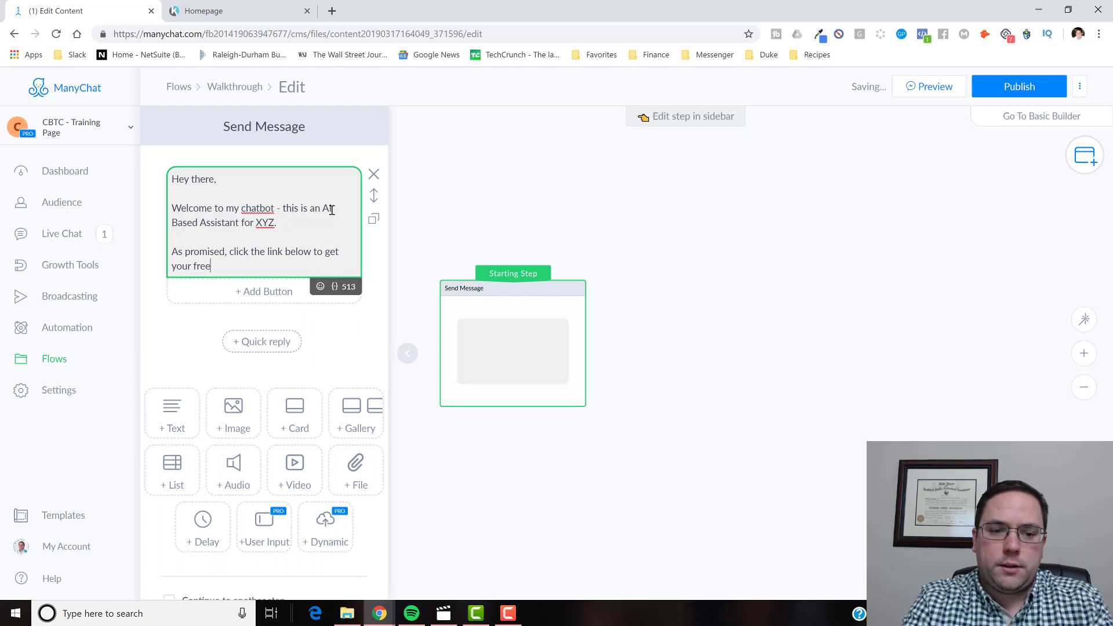
pyautogui.write(' EBo')
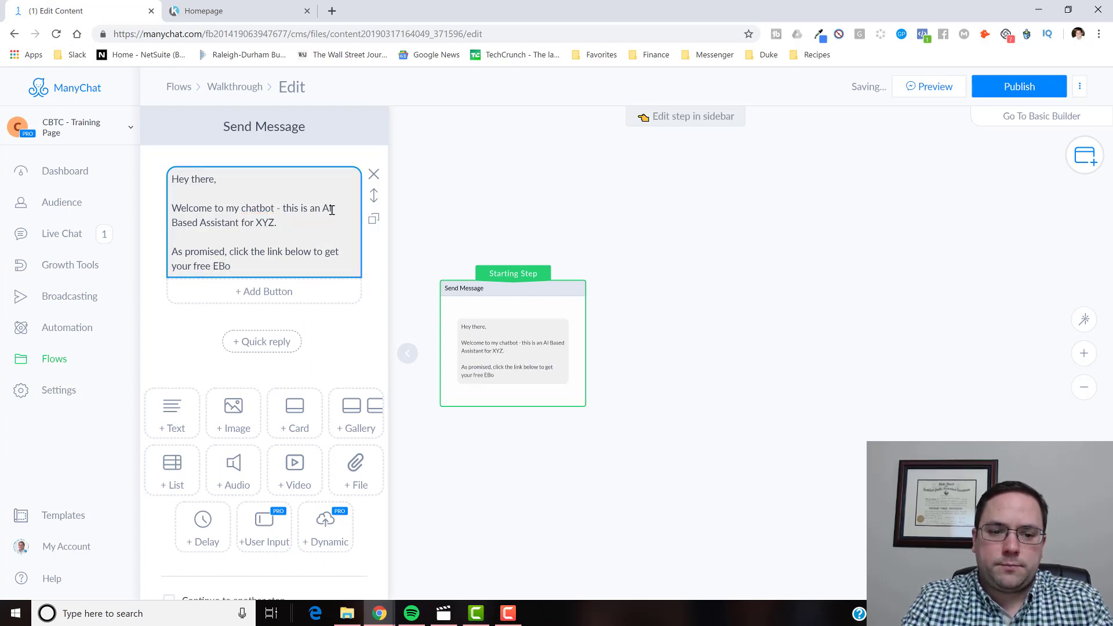
pyautogui.press('BackSpace')
pyautogui.press('BackSpace')
pyautogui.write('book on ')
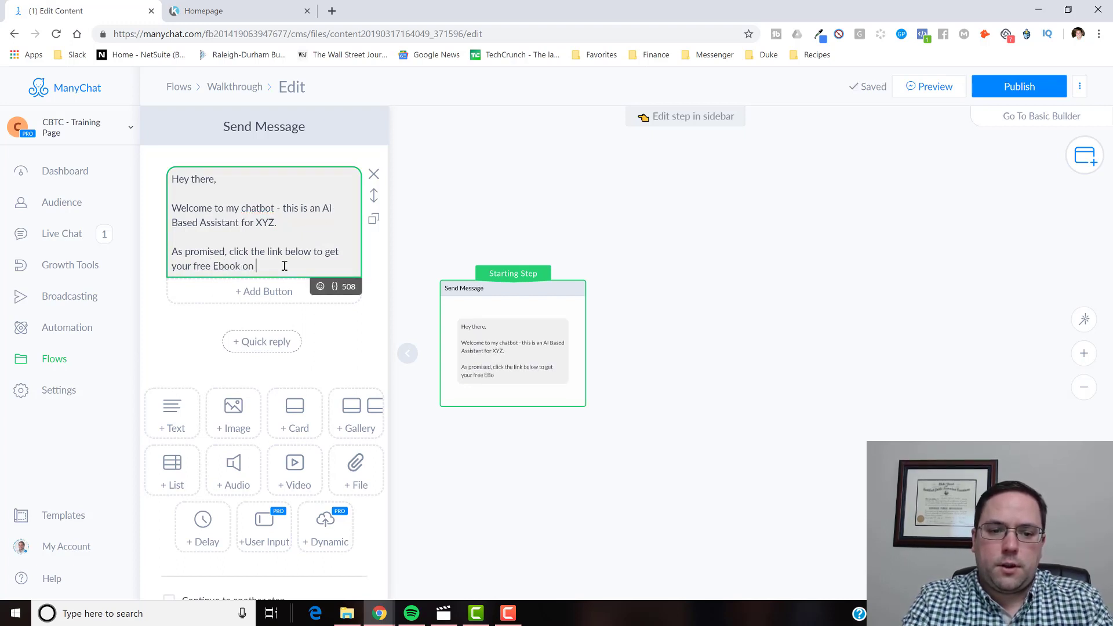
pyautogui.write('XYZ.')
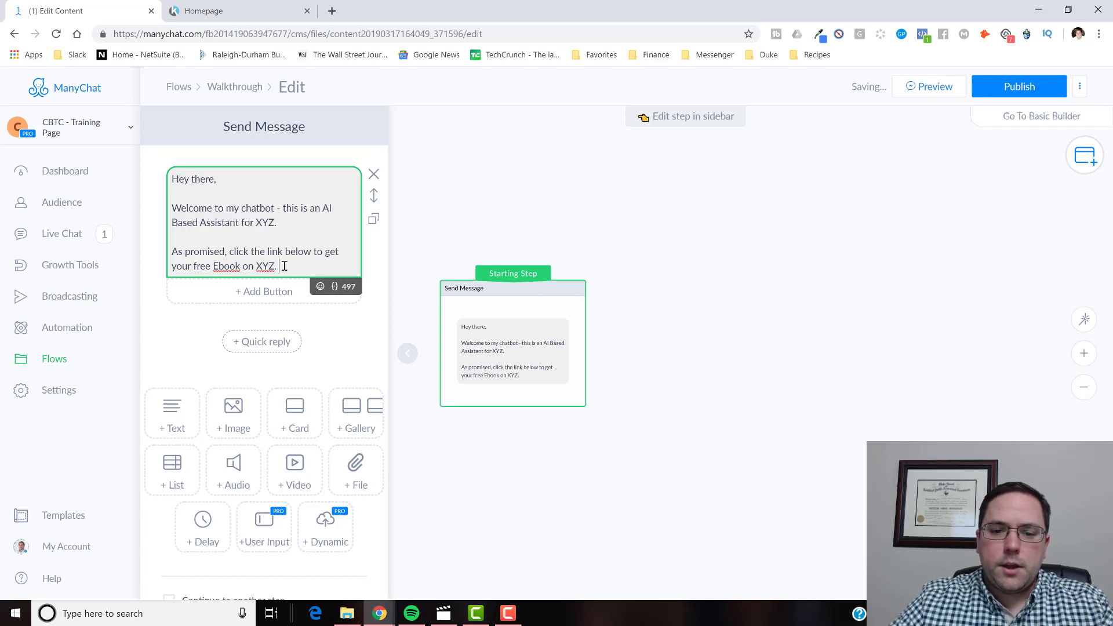
pyautogui.click(615, 349)
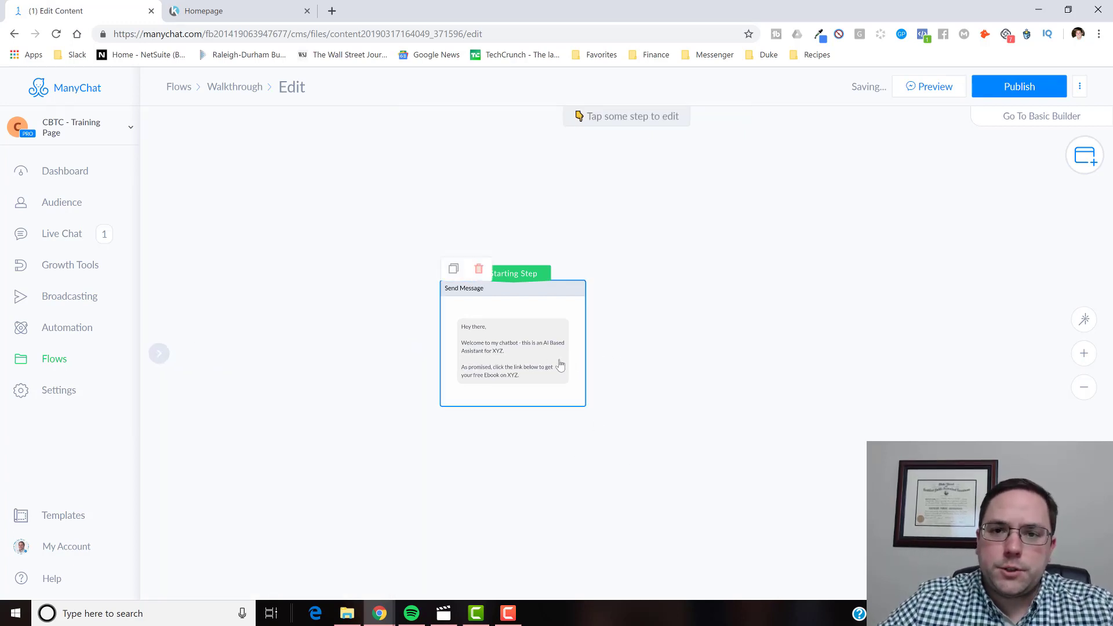
# Reopen the starting step, view the flow in the Basic Builder, and return to the Flow Builder
pyautogui.click(528, 365)
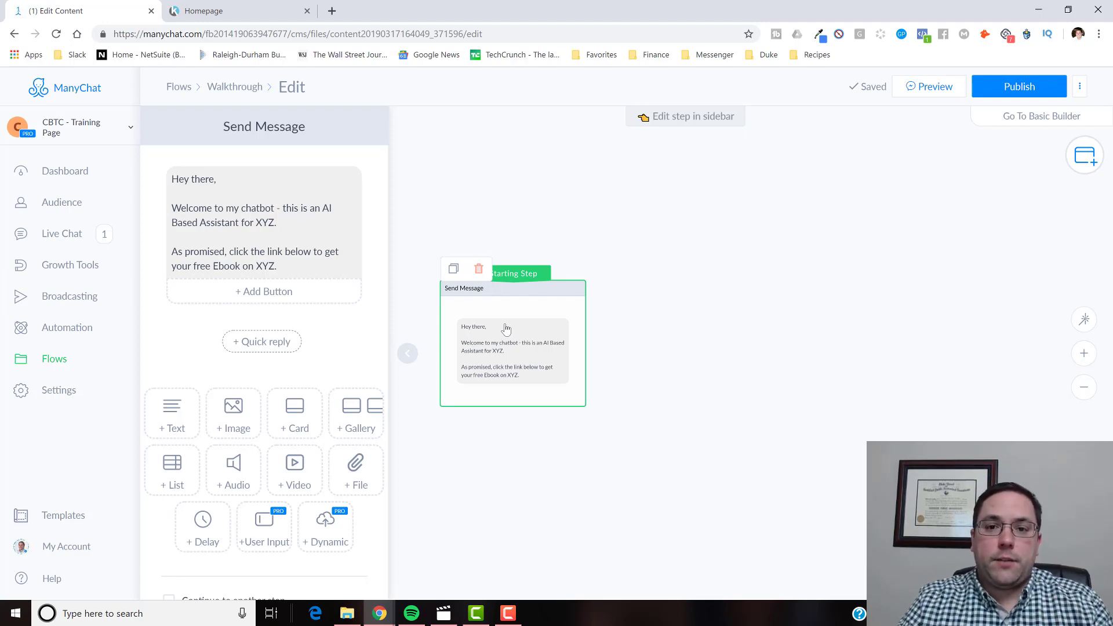
pyautogui.click(1032, 118)
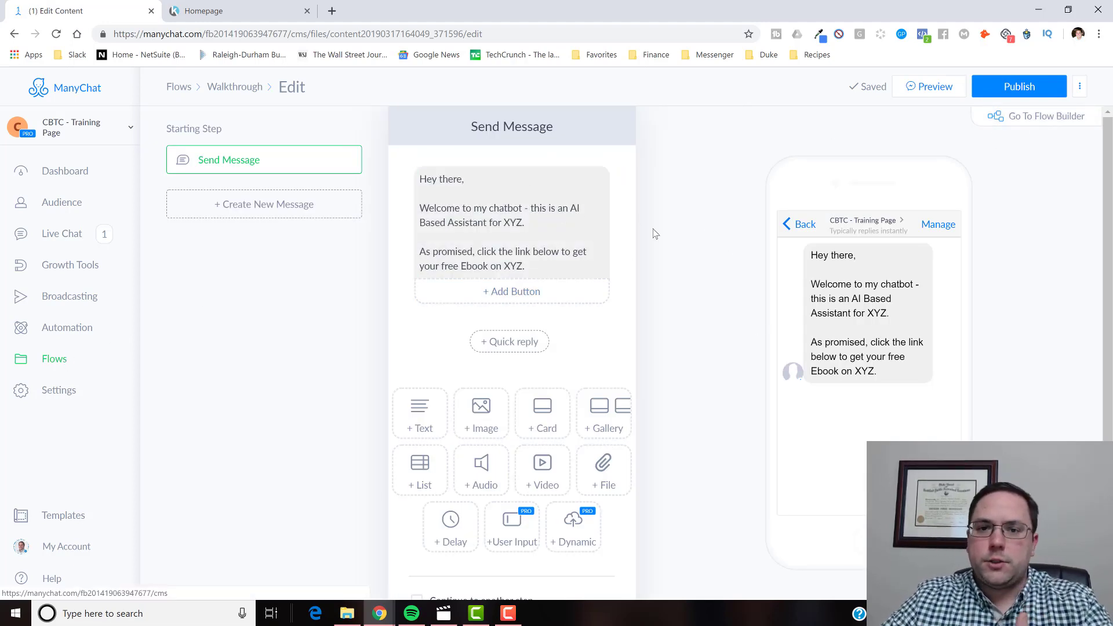
pyautogui.click(1041, 117)
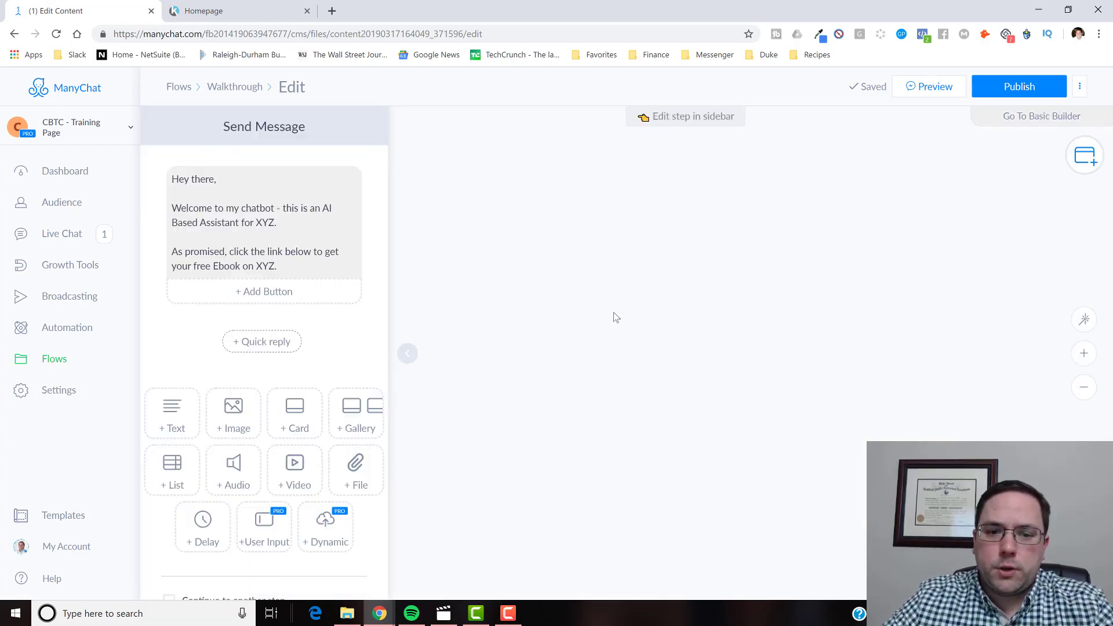
# Add a button titled "Get my Ebook" to the starting message
pyautogui.scroll(-3, 651, 293)
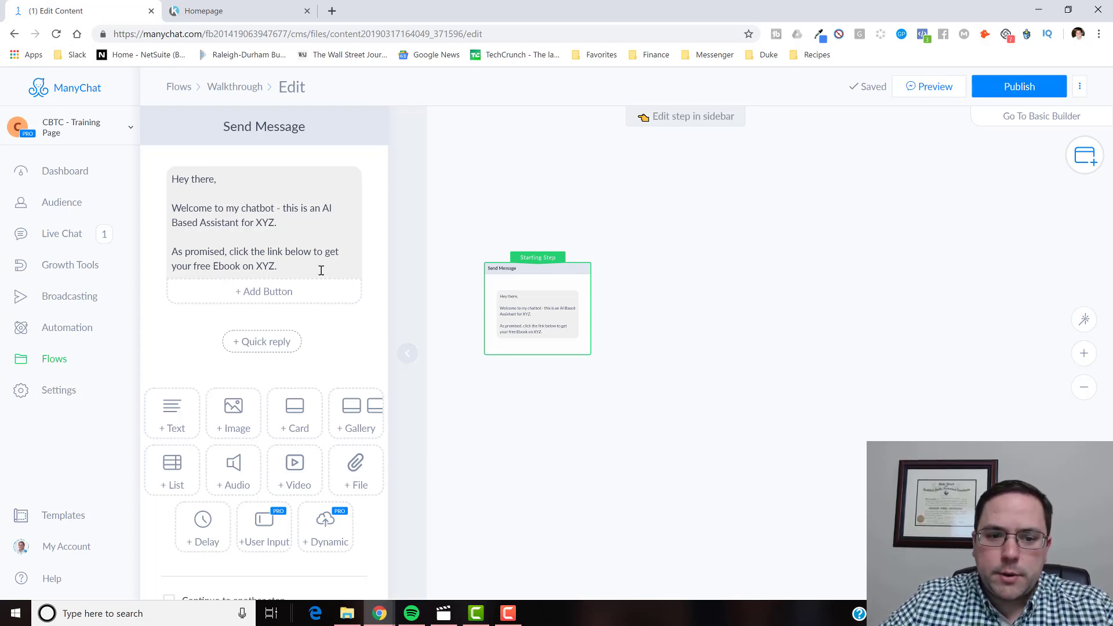
pyautogui.click(262, 293)
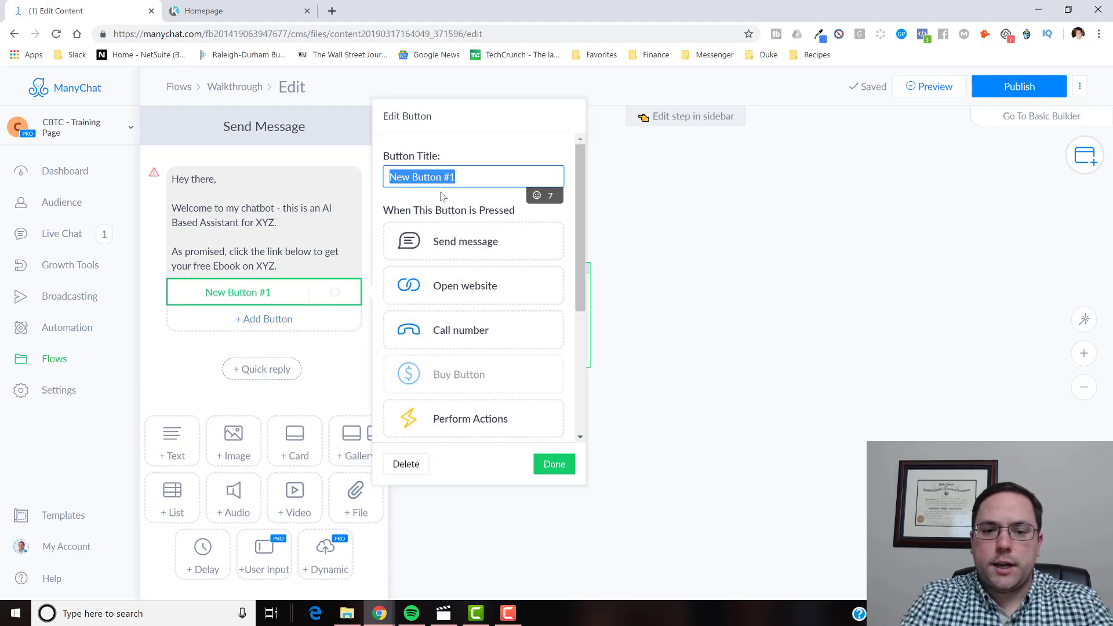
pyautogui.write('Get my ')
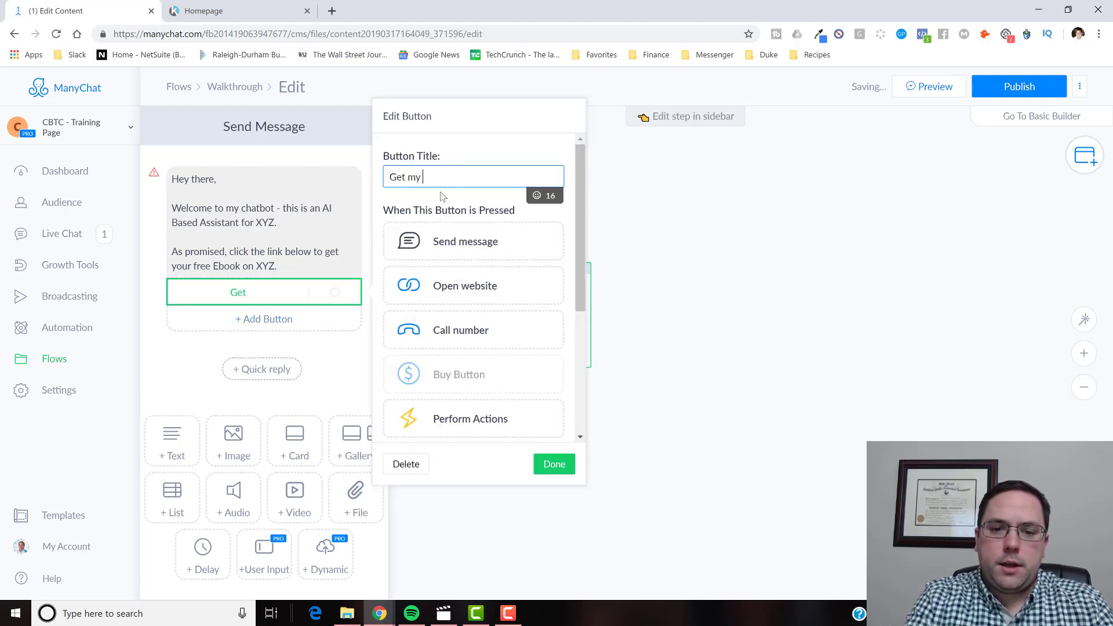
pyautogui.write('Ebook')
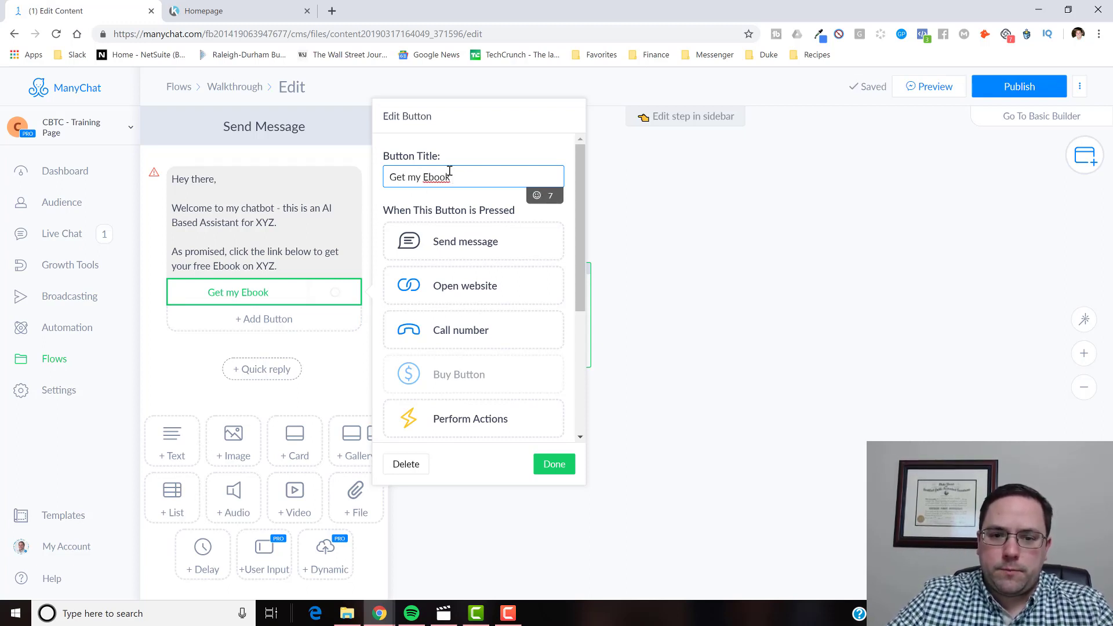
# Insert a rocket emoji before the "Get my Ebook" button title and finish editing the button
pyautogui.click(389, 176)
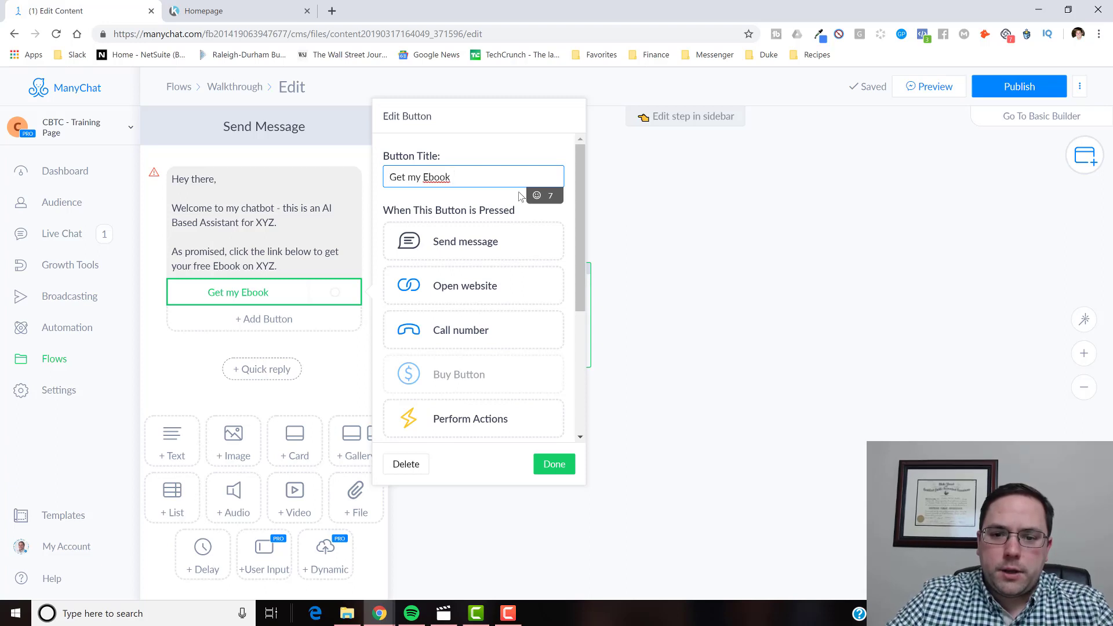
pyautogui.press('BackSpace')
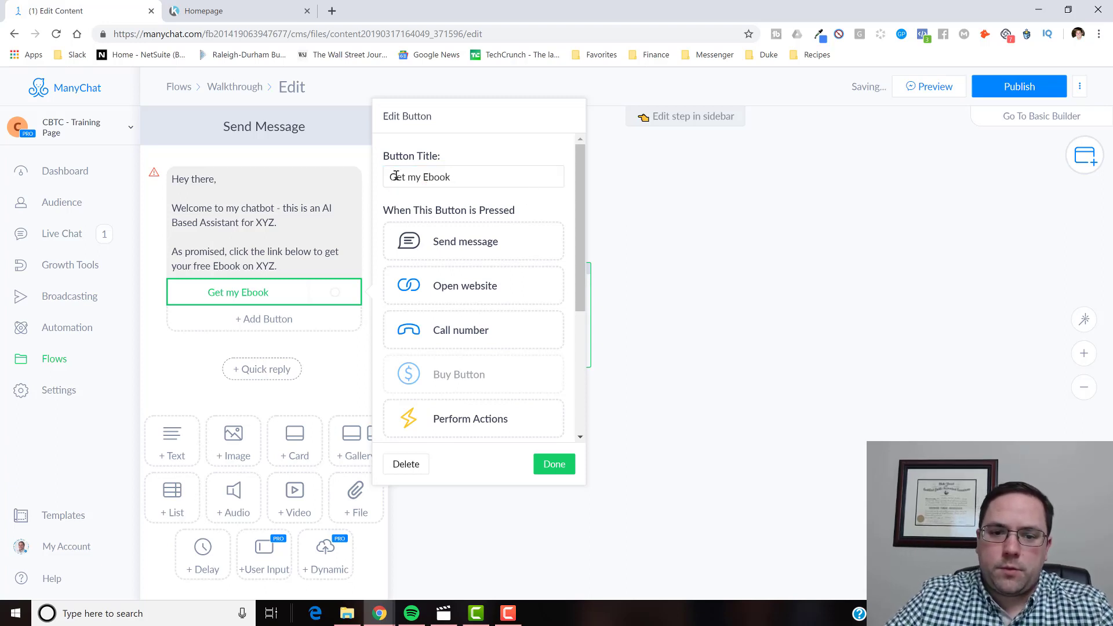
pyautogui.click(537, 195)
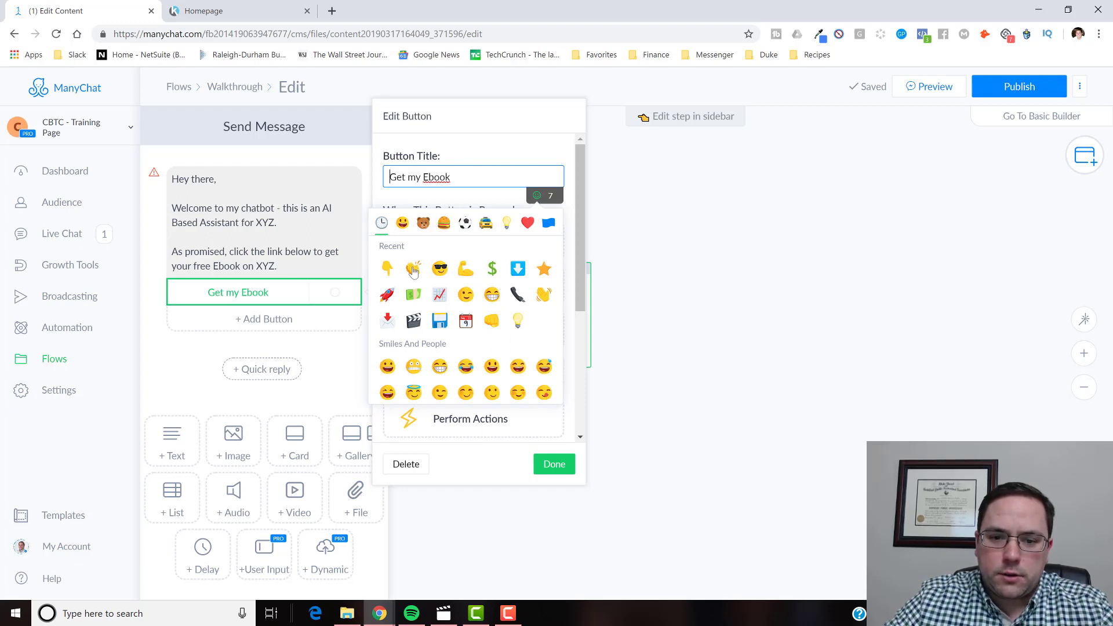
pyautogui.click(388, 294)
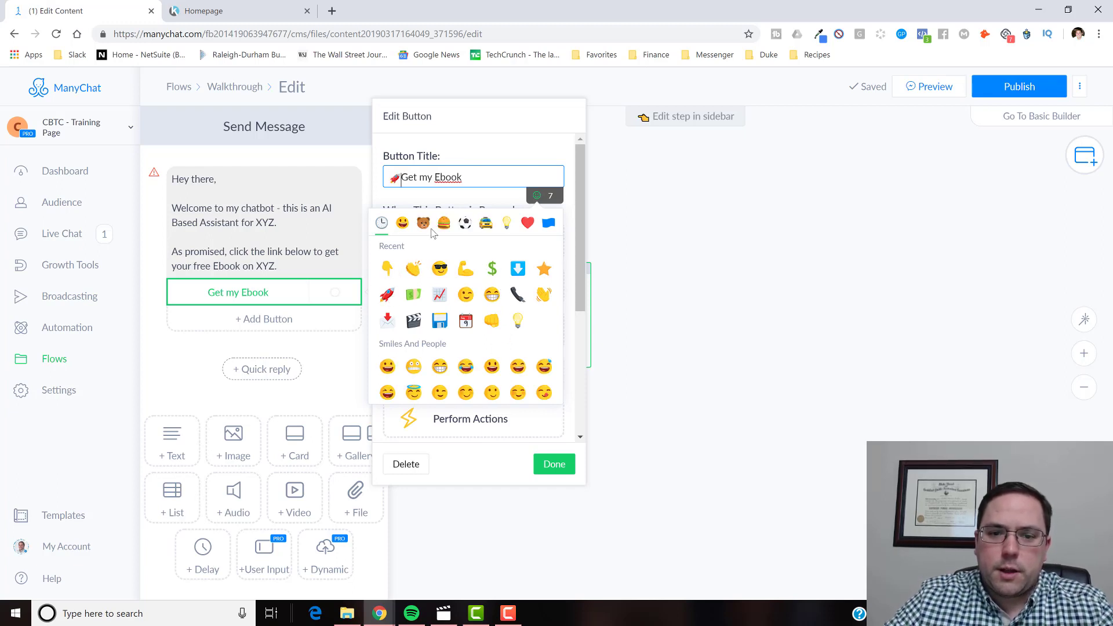
pyautogui.click(555, 465)
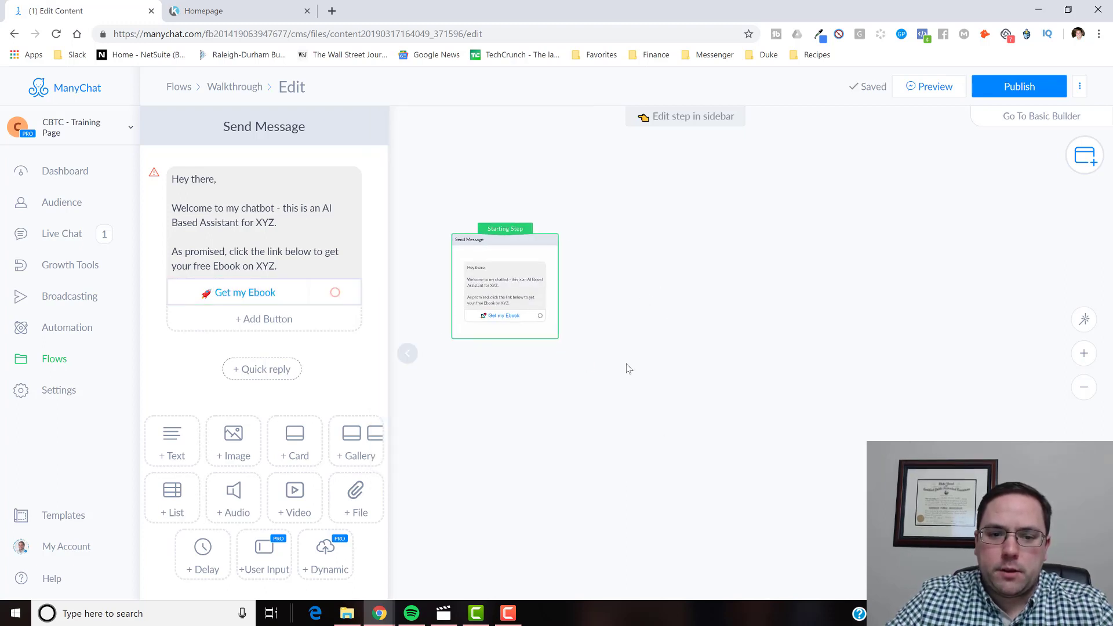
# Connect the "Get my Ebook" button to a new Send Message step beside the starting step
pyautogui.scroll(-2, 635, 357)
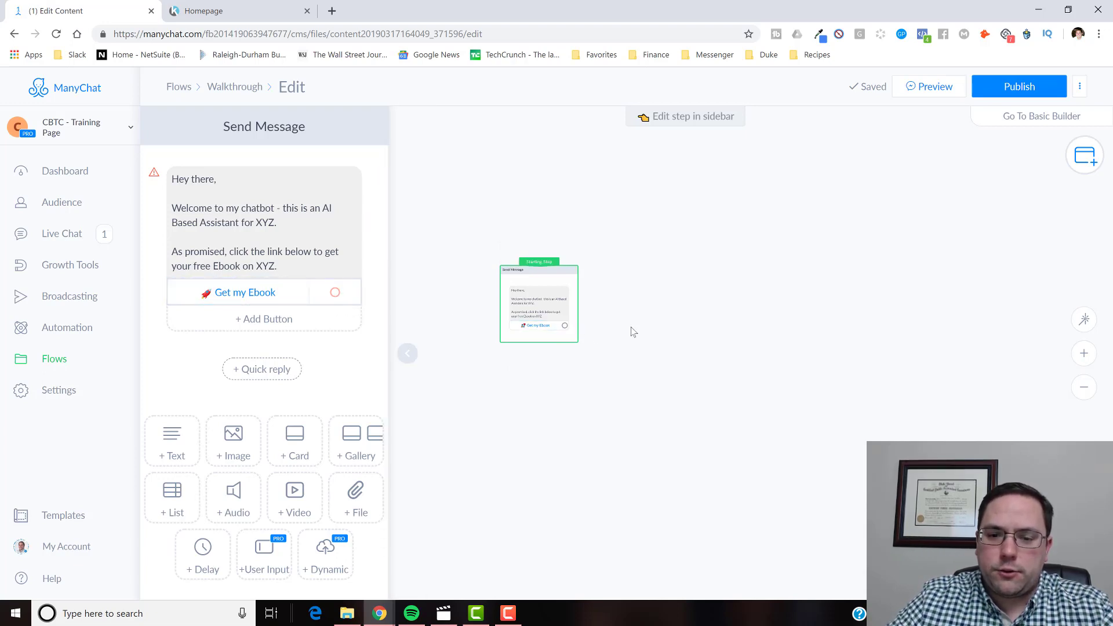
pyautogui.click(563, 325)
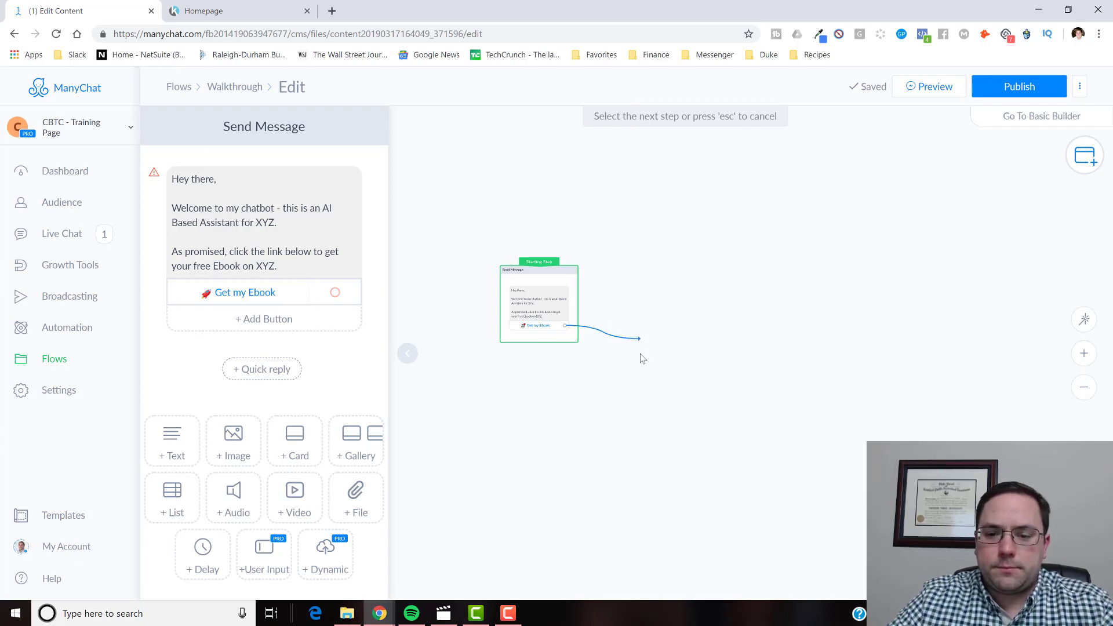
pyautogui.click(640, 340)
pyautogui.click(667, 340)
# Start the new step's message with "Great", the First Name variable and a comma, followed by a line break
pyautogui.click(286, 192)
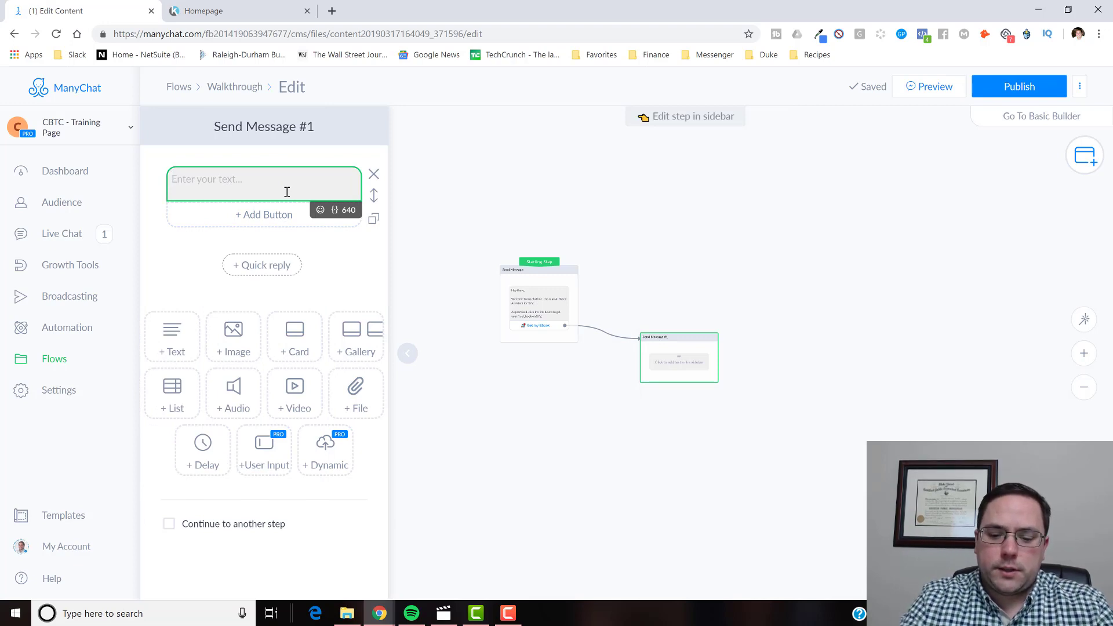
pyautogui.write('Great')
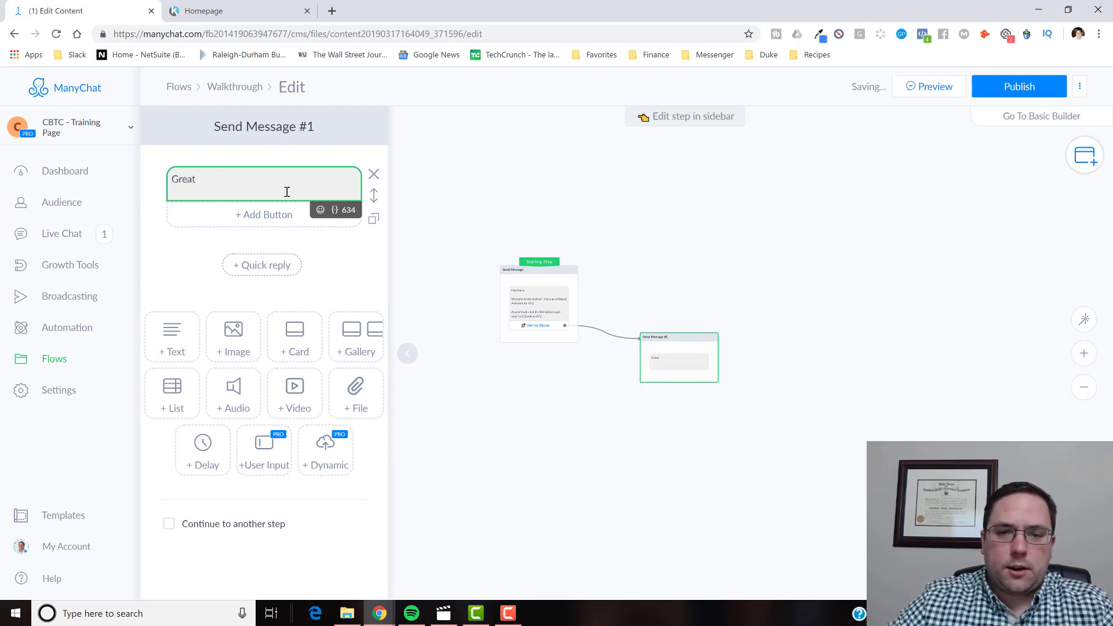
pyautogui.click(335, 212)
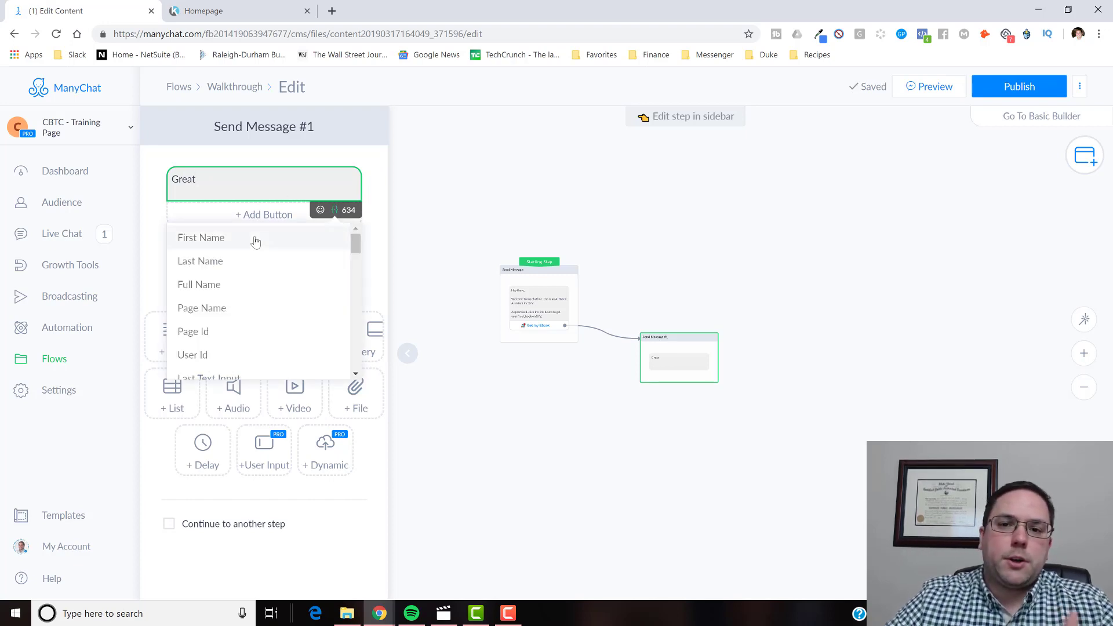
pyautogui.scroll(-2, 260, 296)
pyautogui.scroll(2, 258, 293)
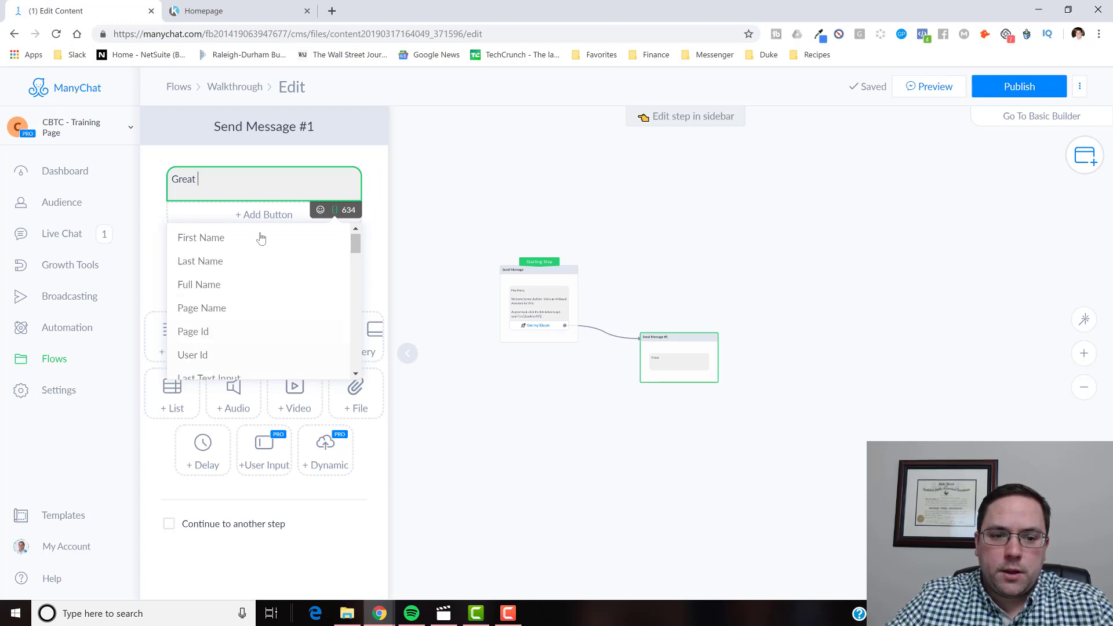
pyautogui.click(252, 239)
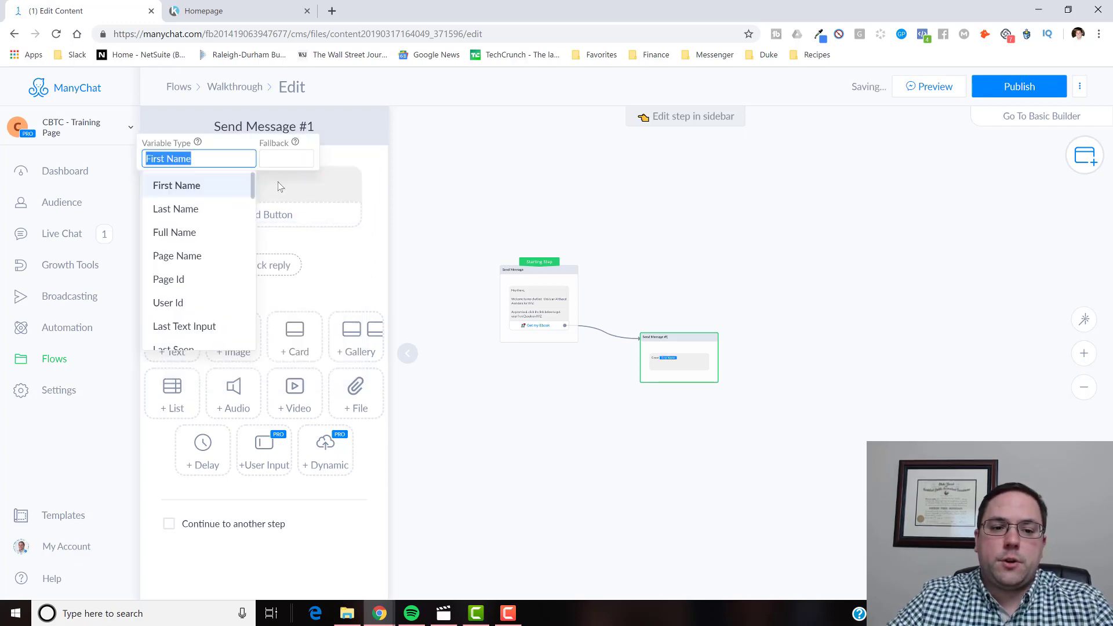
pyautogui.click(279, 182)
pyautogui.write(',')
pyautogui.press('Return')
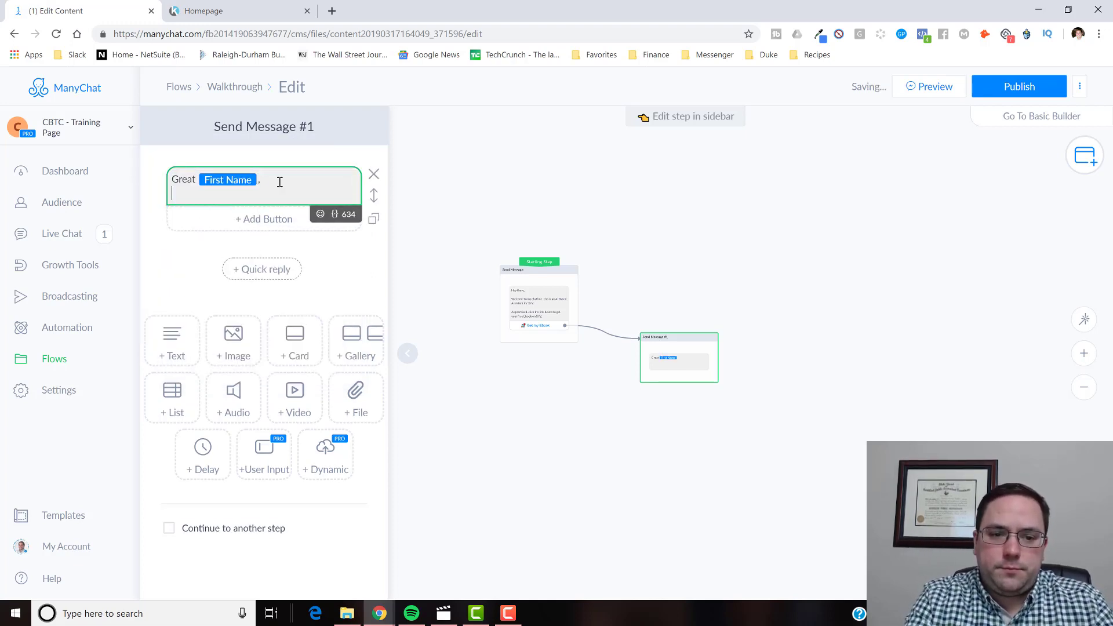
pyautogui.write('Thanks for')
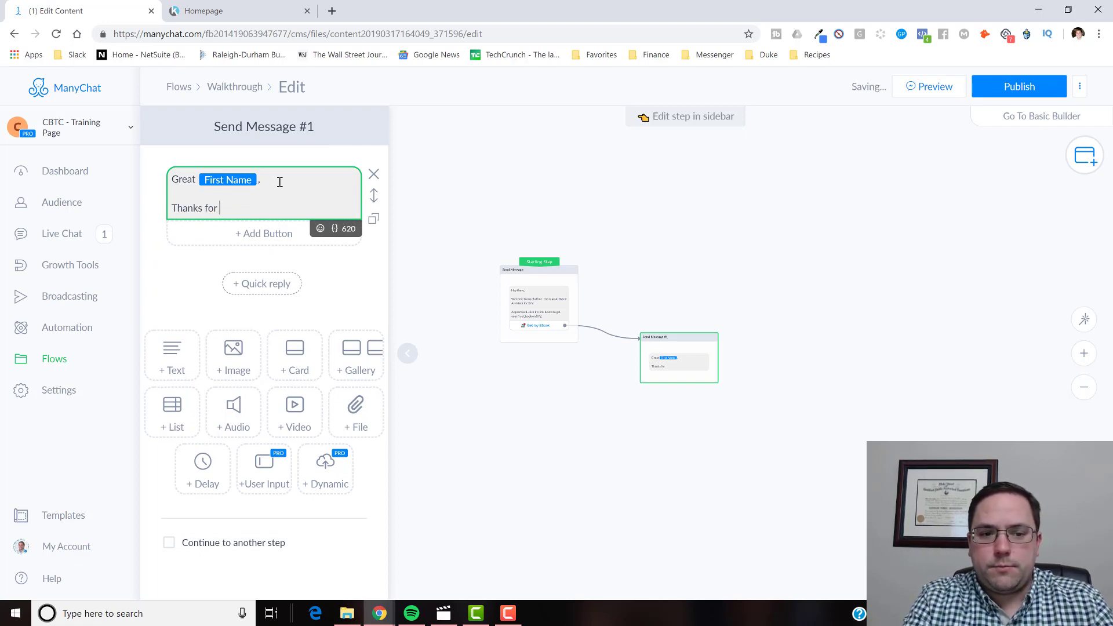
pyautogui.write(' your inte')
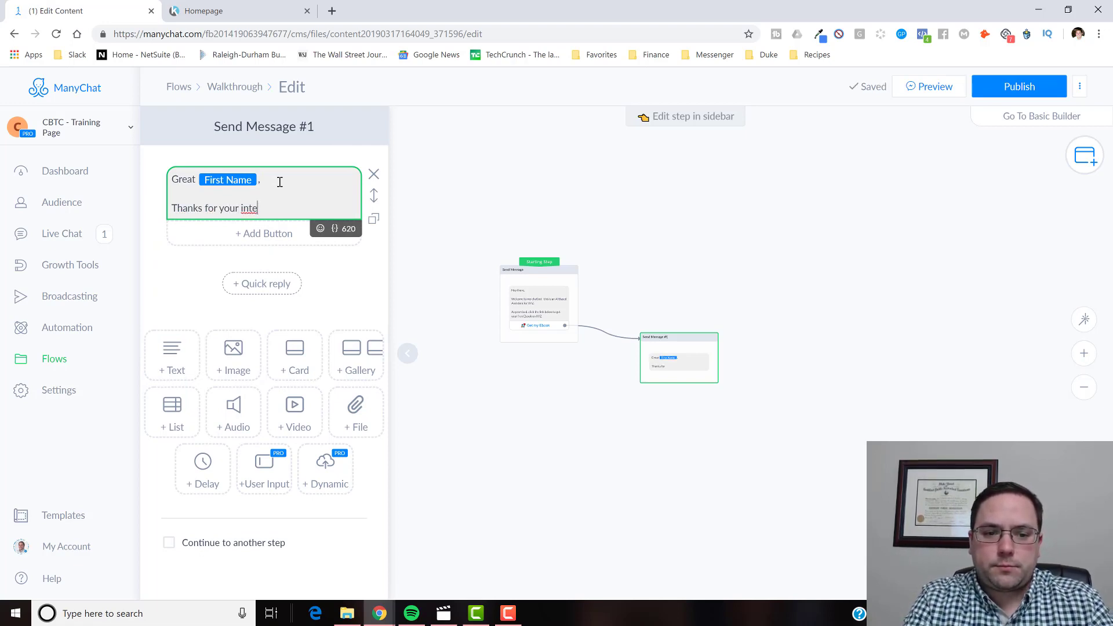
pyautogui.write('rest')
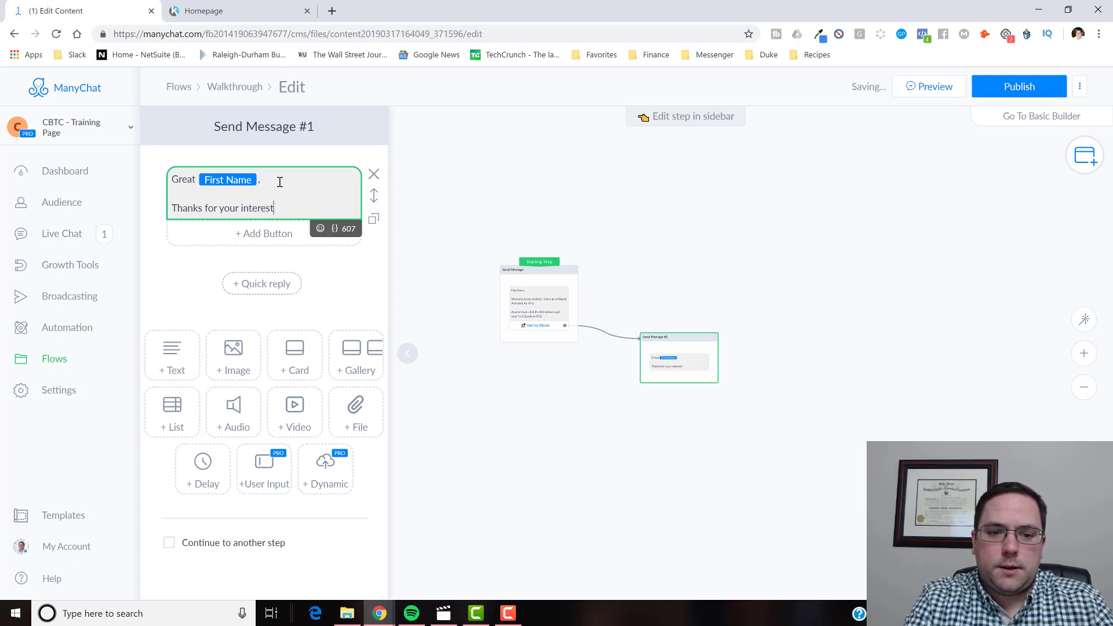
pyautogui.write(' - This ebook')
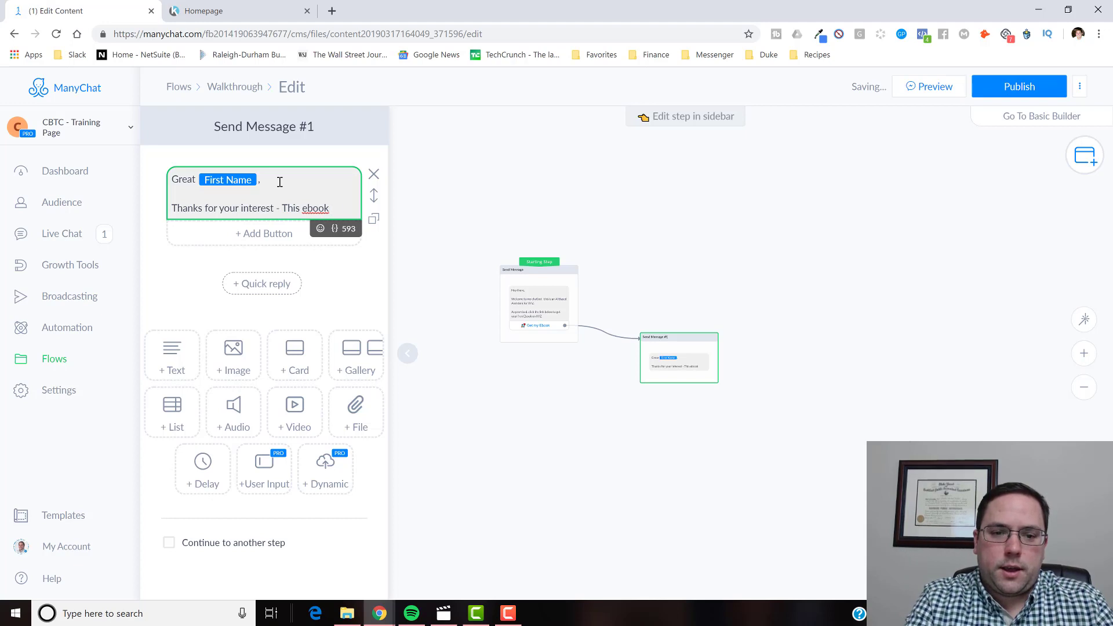
pyautogui.write(' can be')
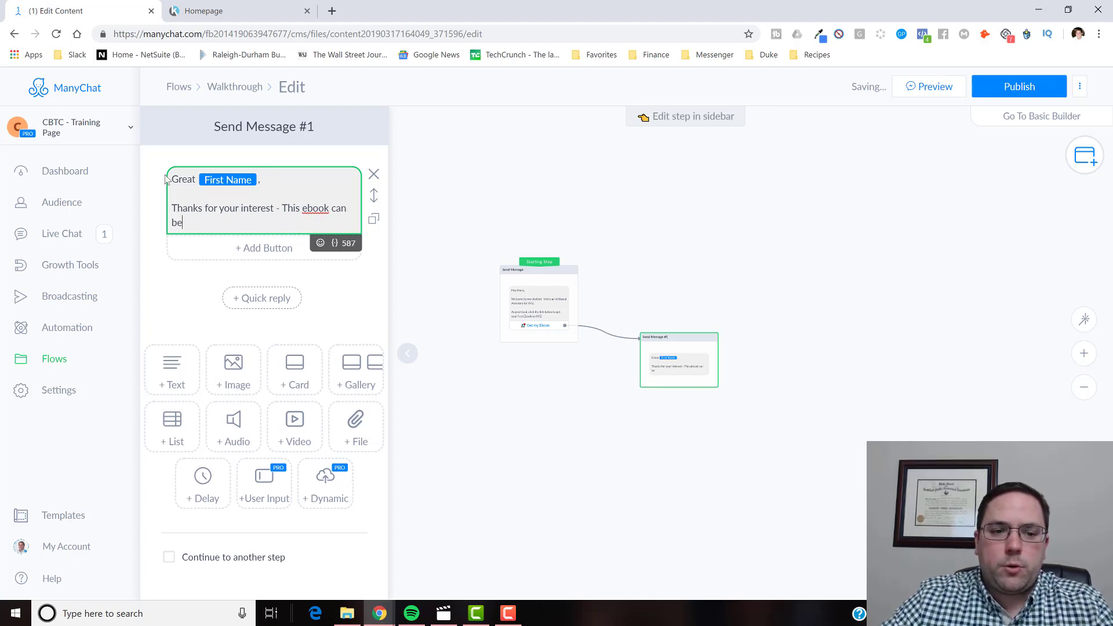
# Clear and remove the text block from the second message and add a card in its place
pyautogui.hotkey('ctrl', 'a')
pyautogui.press('BackSpace')
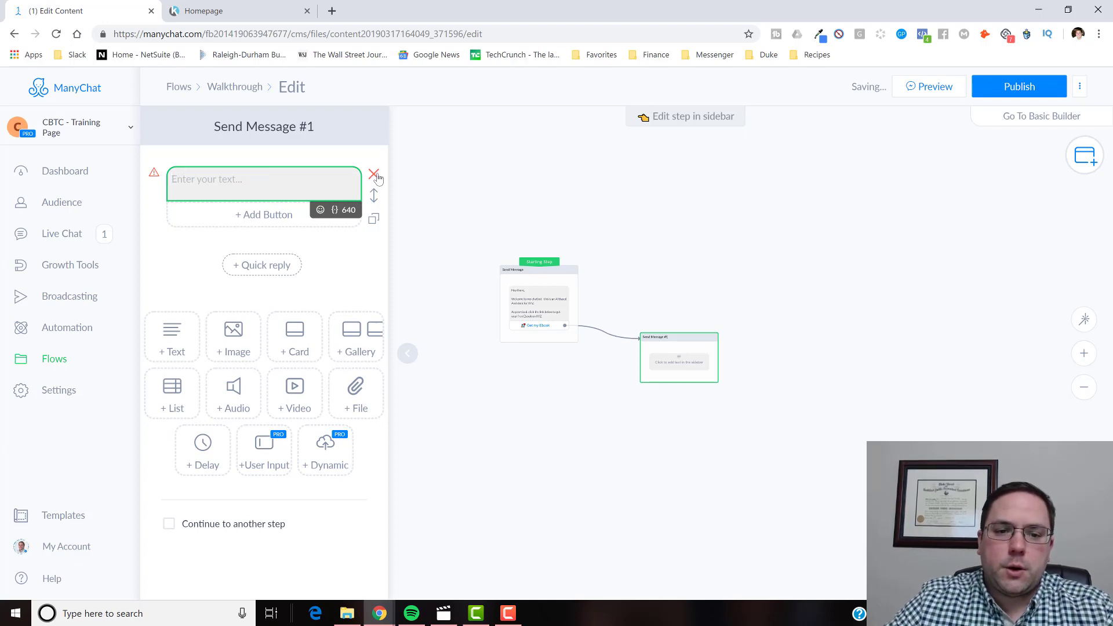
pyautogui.click(374, 177)
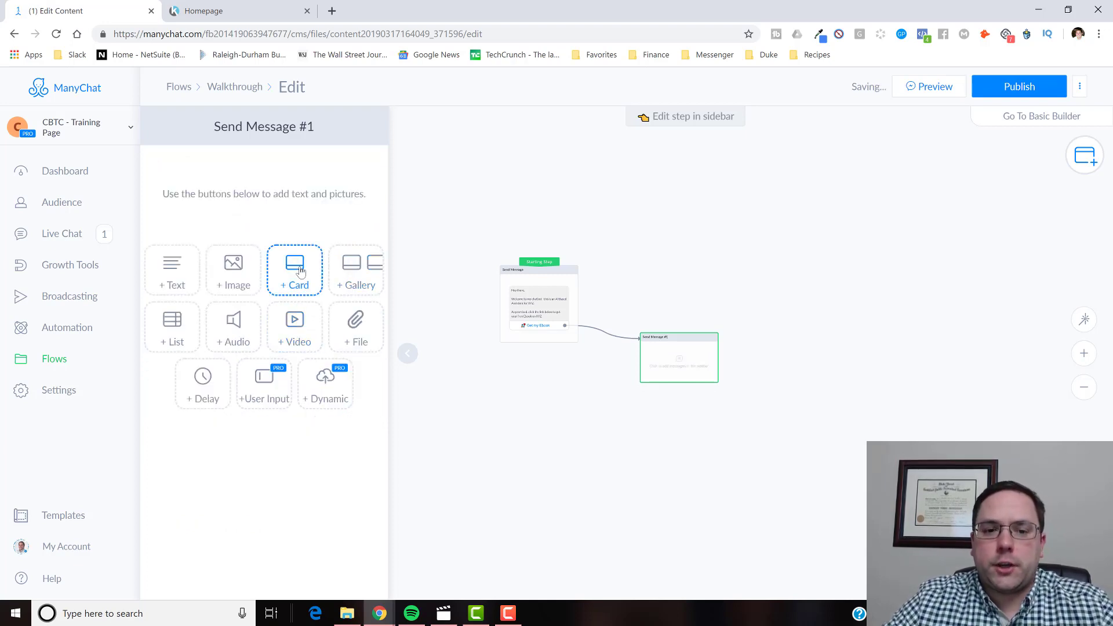
pyautogui.click(301, 272)
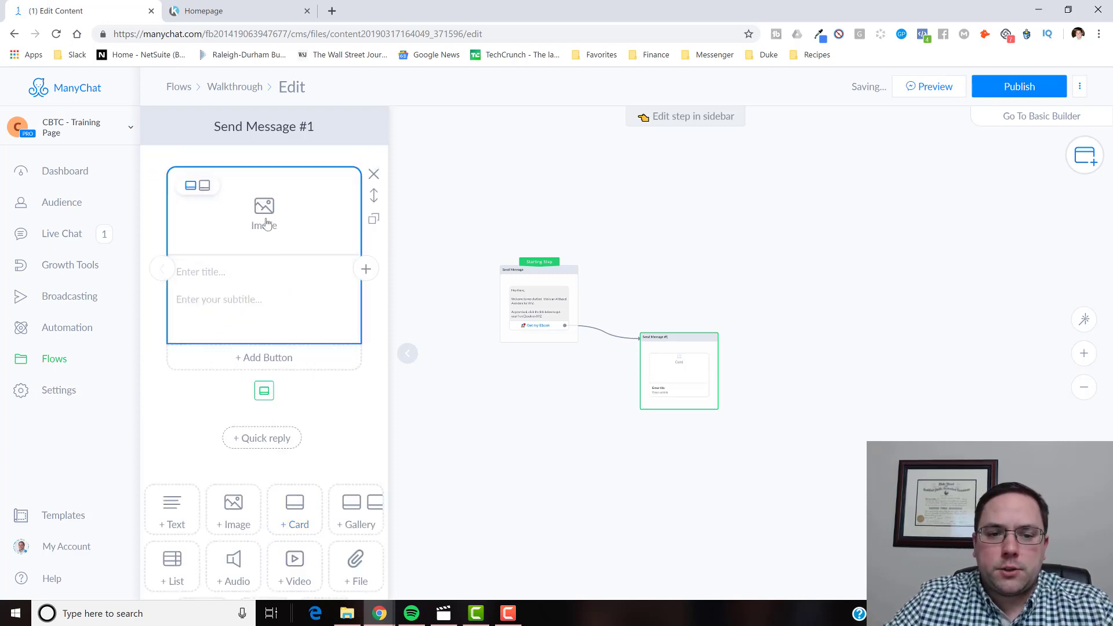
# Upload the picture "FB ad 01 (1)" from the images folder in Downloads as the card's image
pyautogui.click(286, 230)
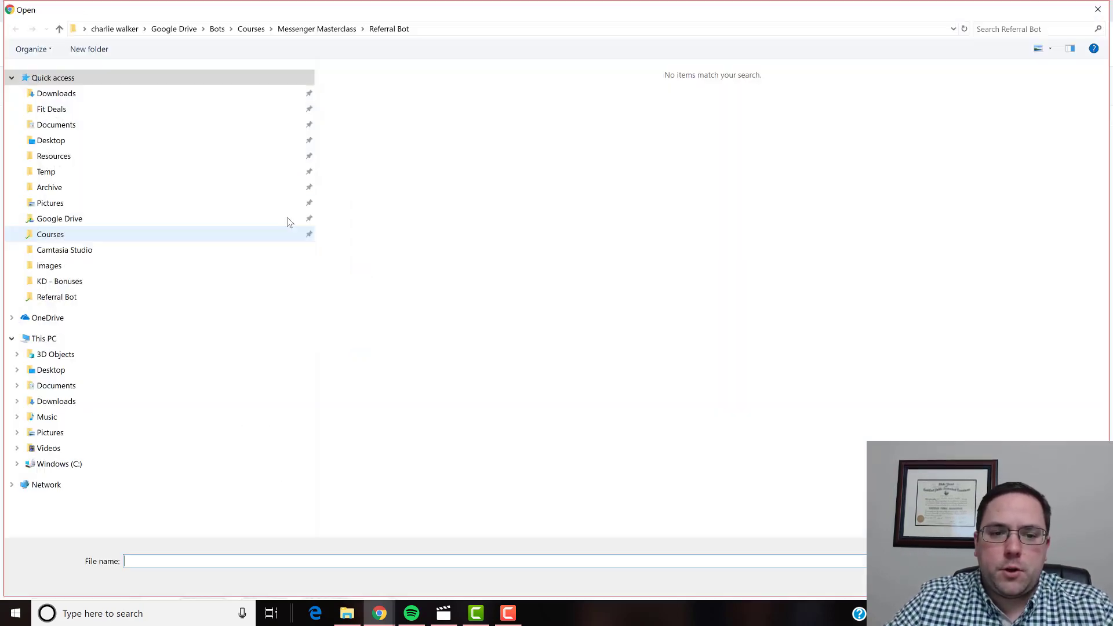
pyautogui.click(72, 223)
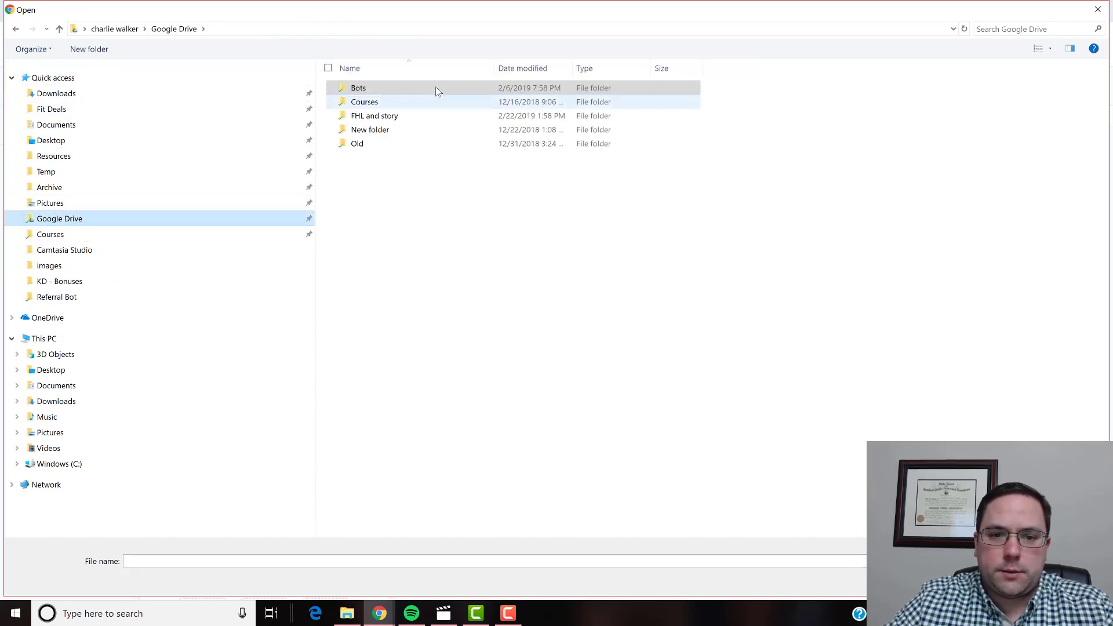
pyautogui.click(82, 235)
pyautogui.click(99, 265)
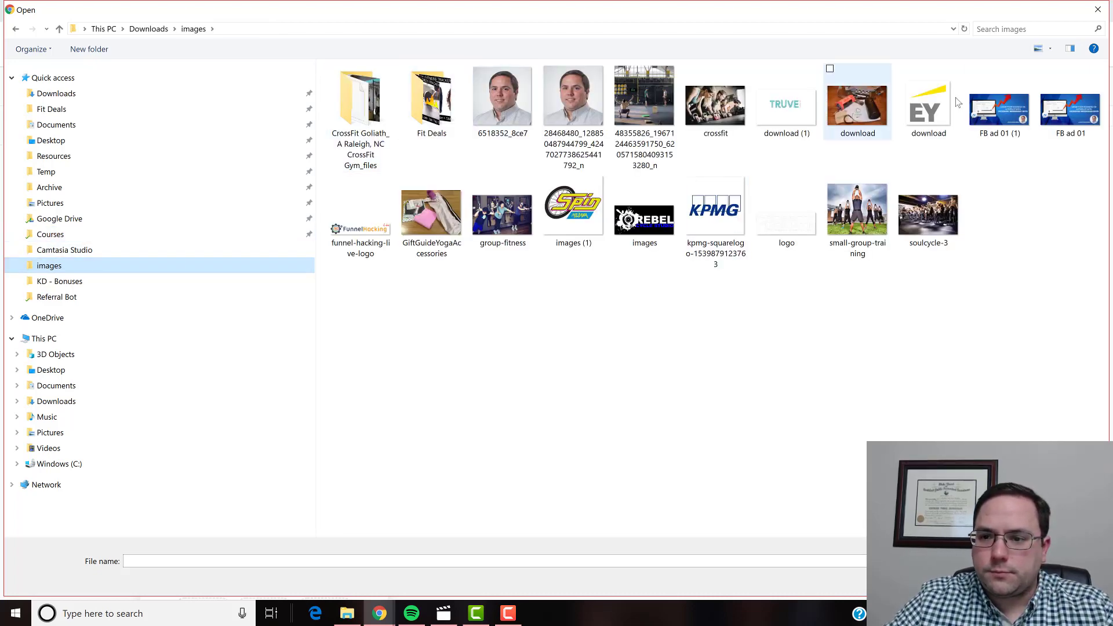
pyautogui.doubleClick(984, 132)
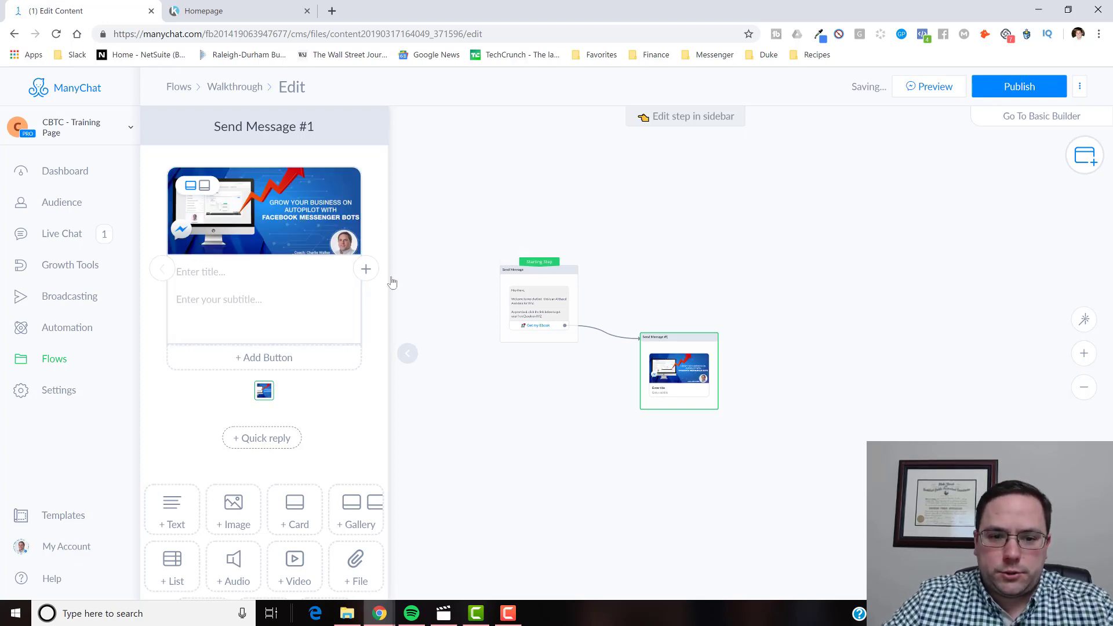
# Title the card "Download The Ebook"
pyautogui.click(234, 273)
pyautogui.write('Dpo')
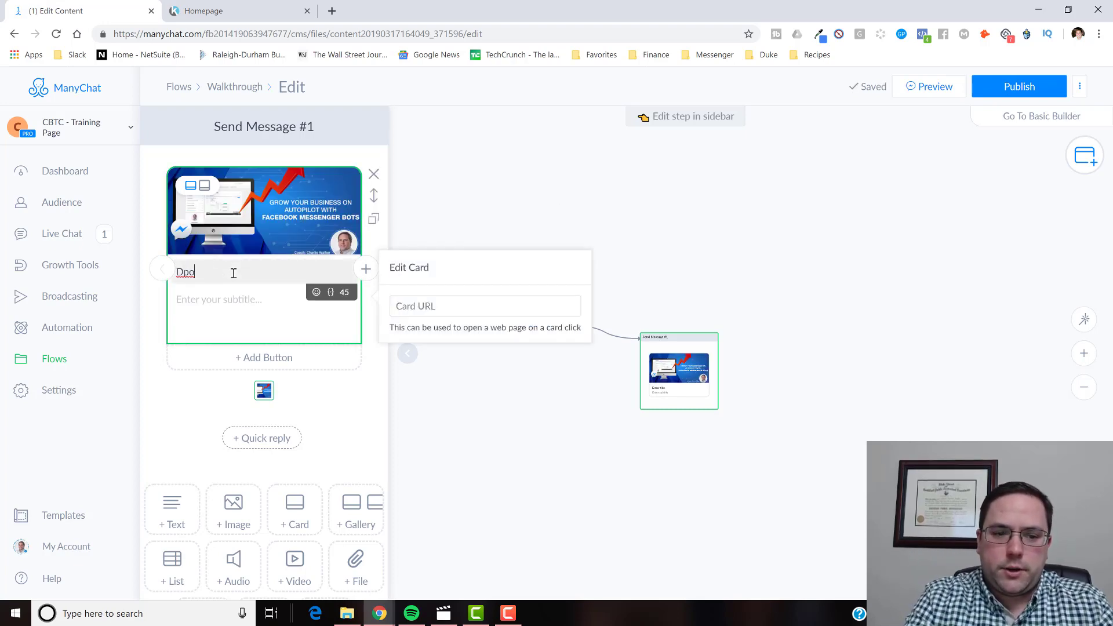
pyautogui.press('BackSpace')
pyautogui.press('BackSpace')
pyautogui.write('ownload My')
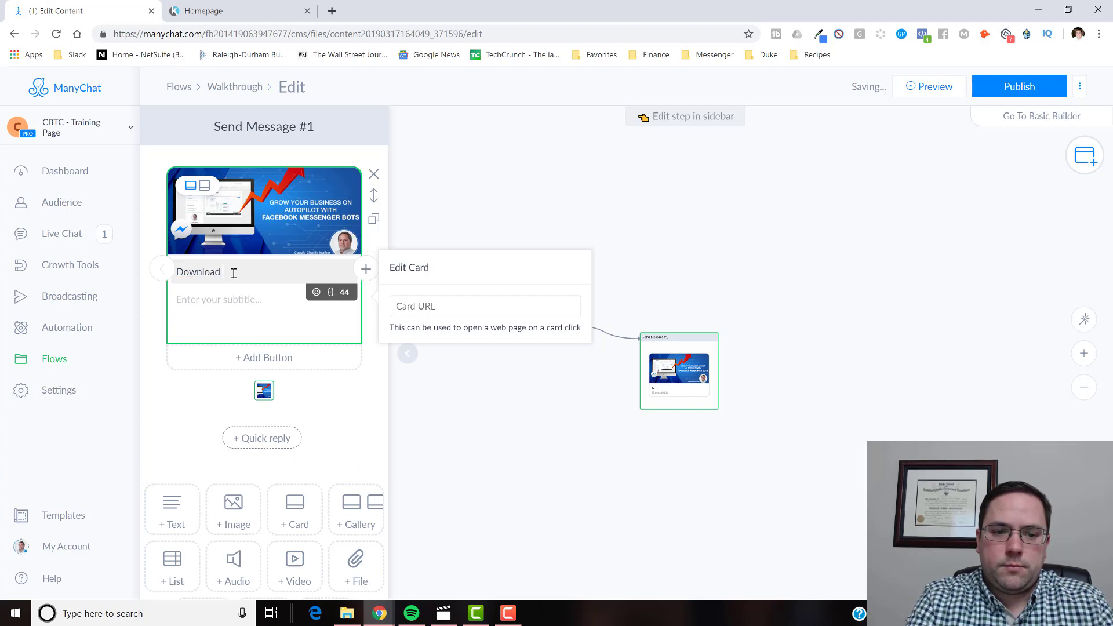
pyautogui.press('BackSpace')
pyautogui.press('BackSpace')
pyautogui.press('BackSpace')
pyautogui.write('The Ebook')
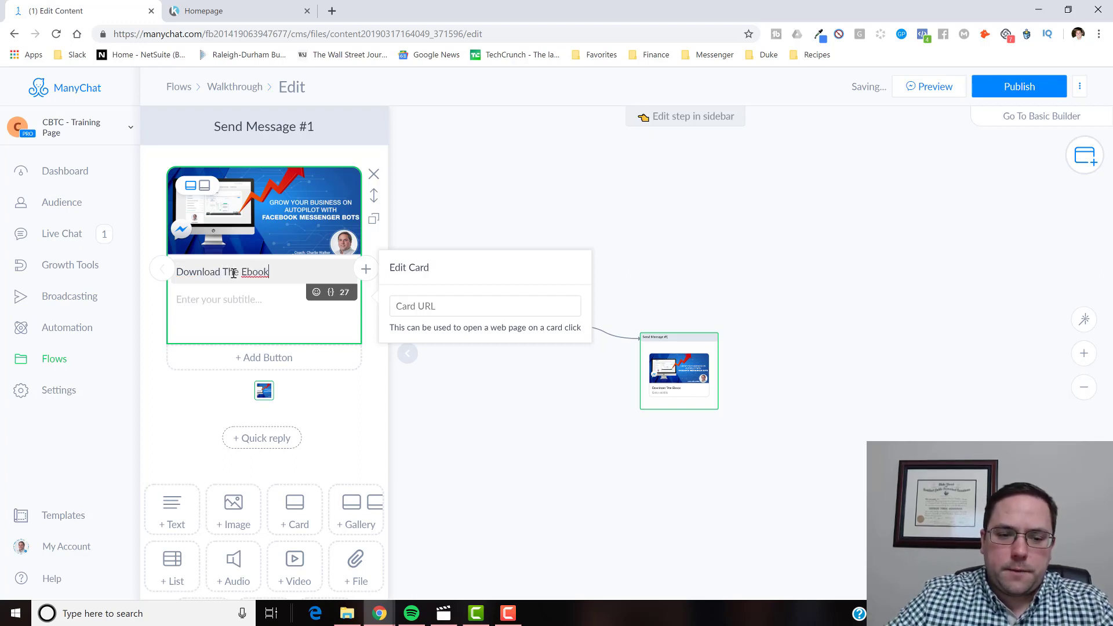
# Enter the card subtitle "Click the button below to download" and finish editing the card
pyautogui.click(192, 302)
pyautogui.write('Click')
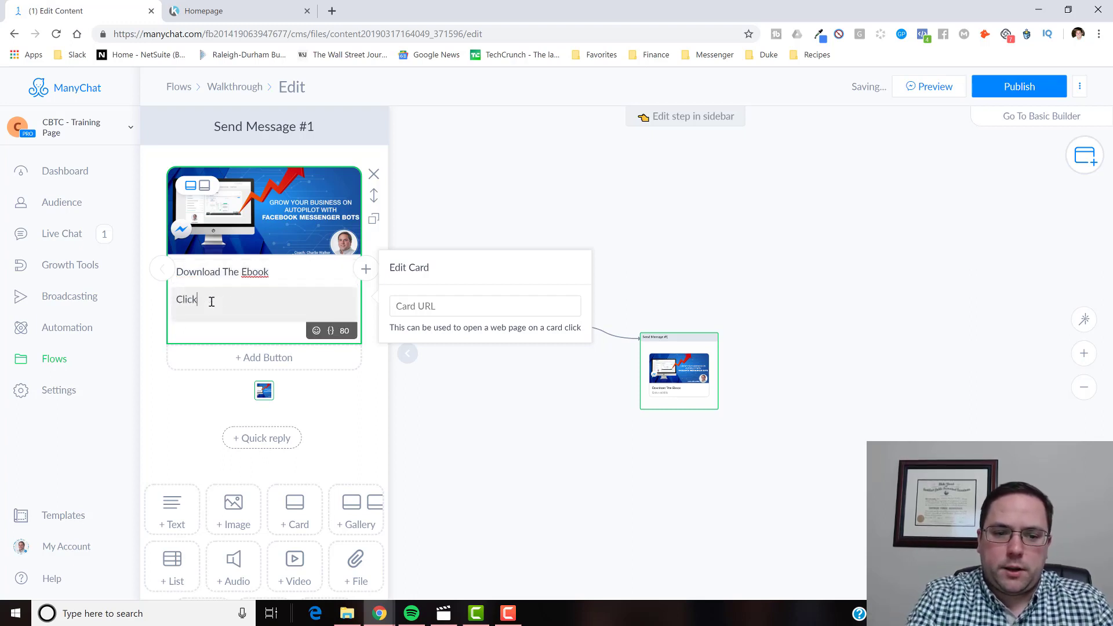
pyautogui.write(' the butto')
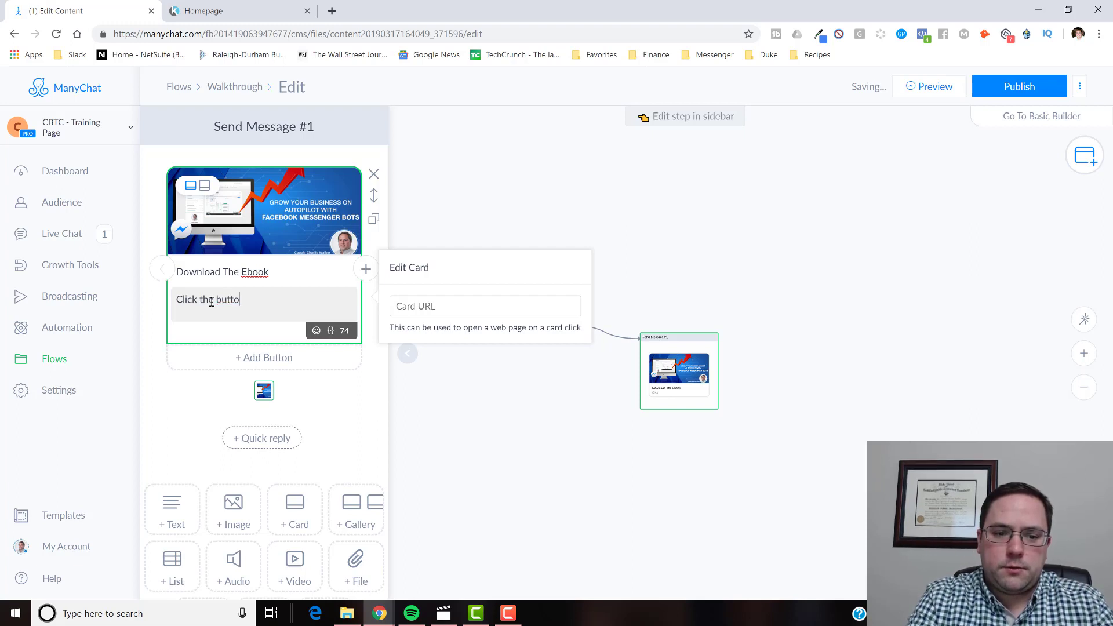
pyautogui.write('n below to download')
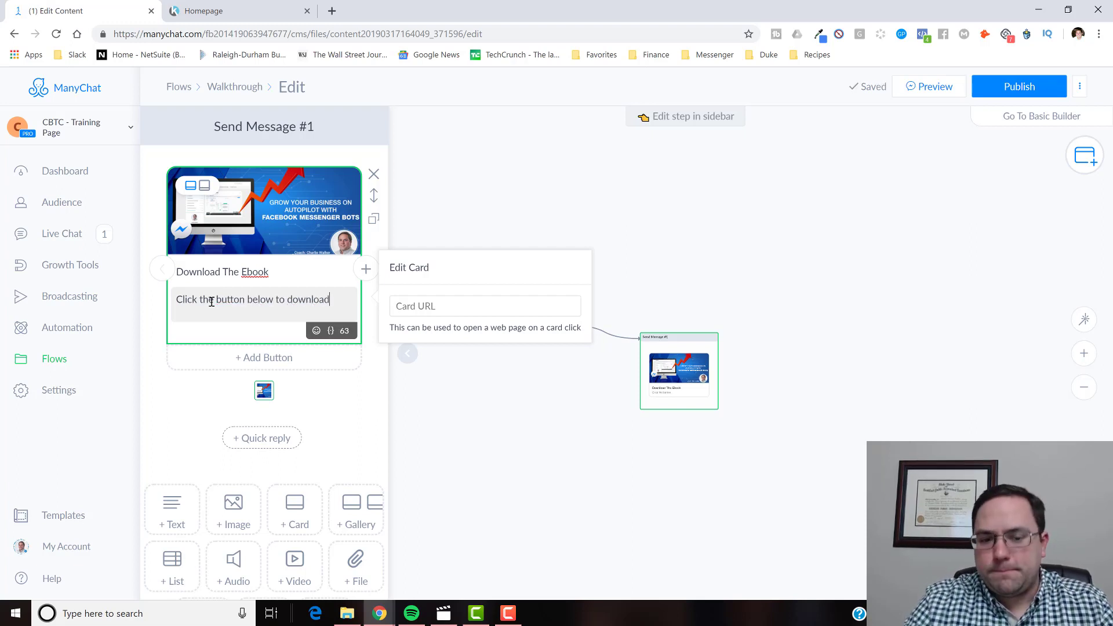
pyautogui.click(708, 253)
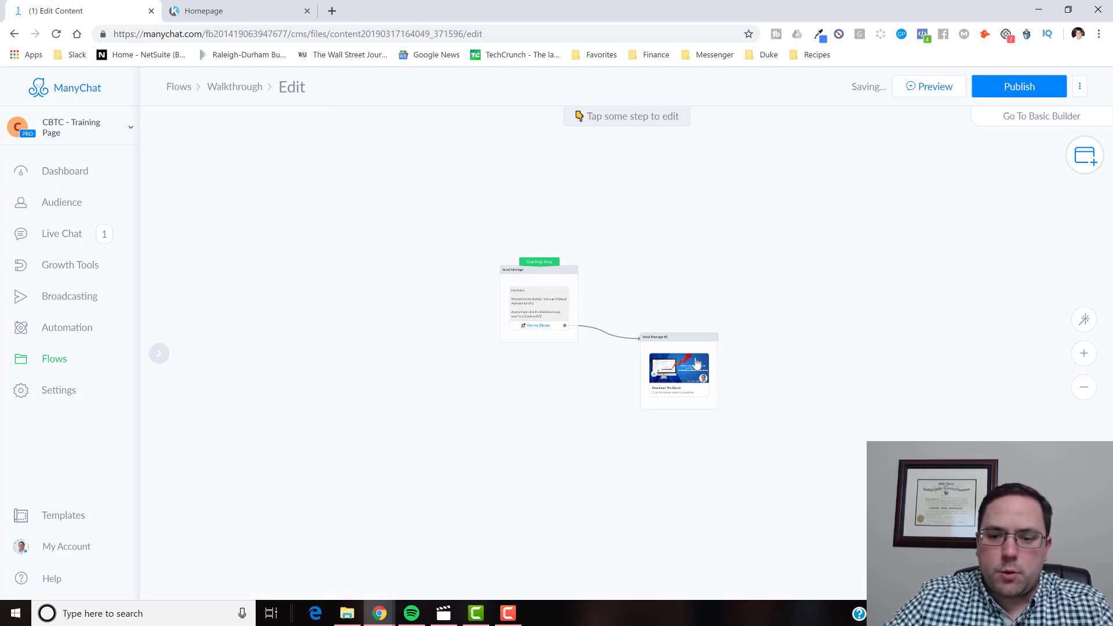
# Add a button titled "Download now" to the ebook card in the second message
pyautogui.click(648, 368)
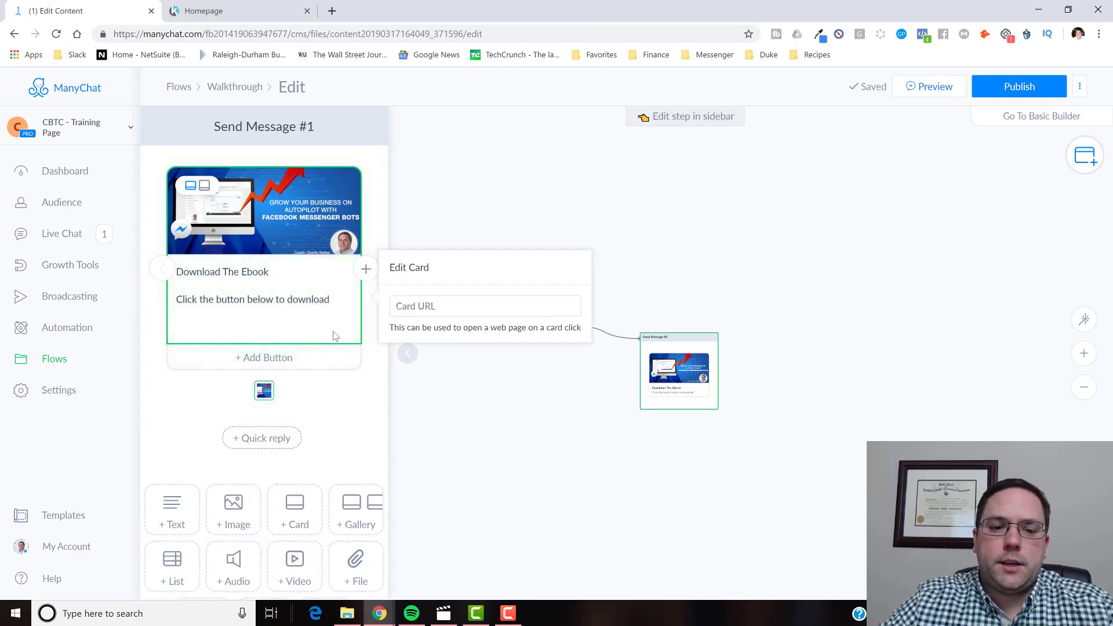
pyautogui.click(268, 358)
pyautogui.write('Download now')
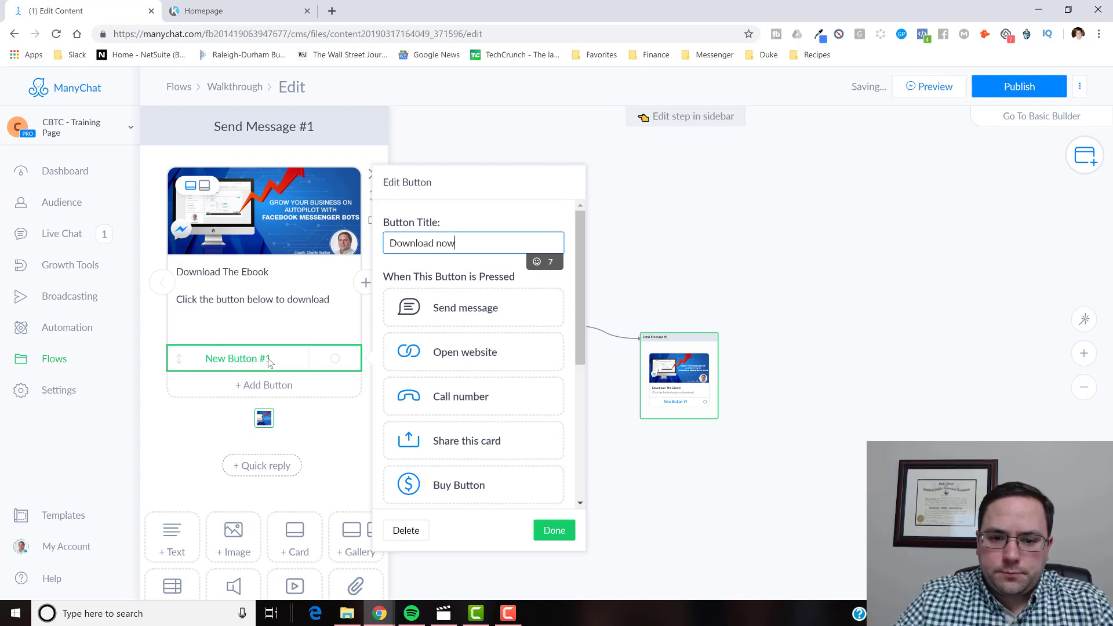
pyautogui.click(486, 346)
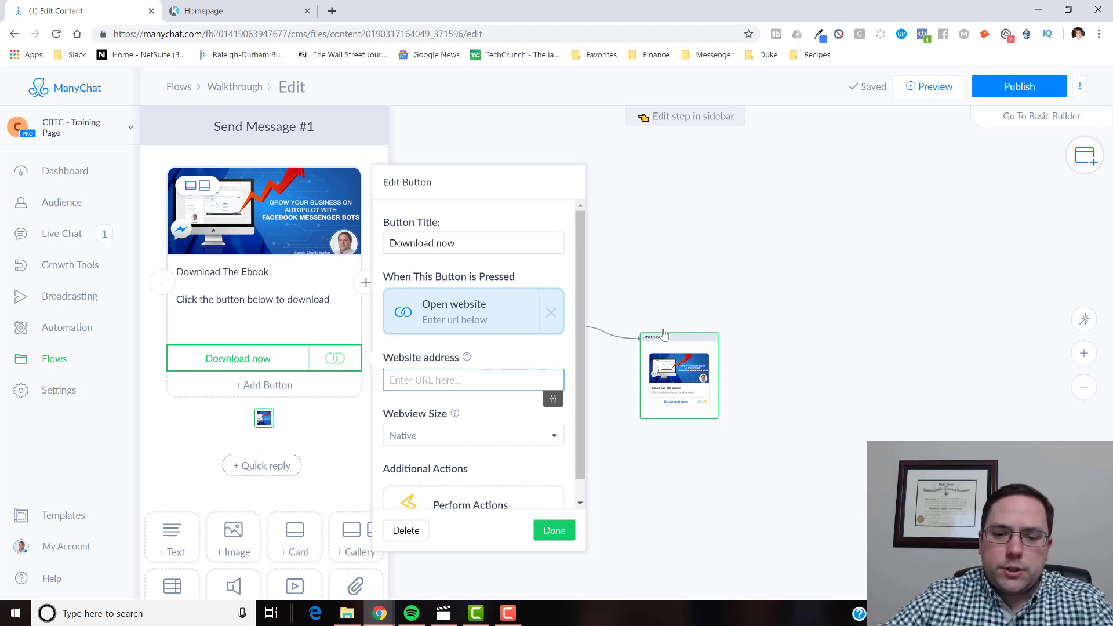
pyautogui.write('google.com')
pyautogui.press('Return')
pyautogui.click(530, 474)
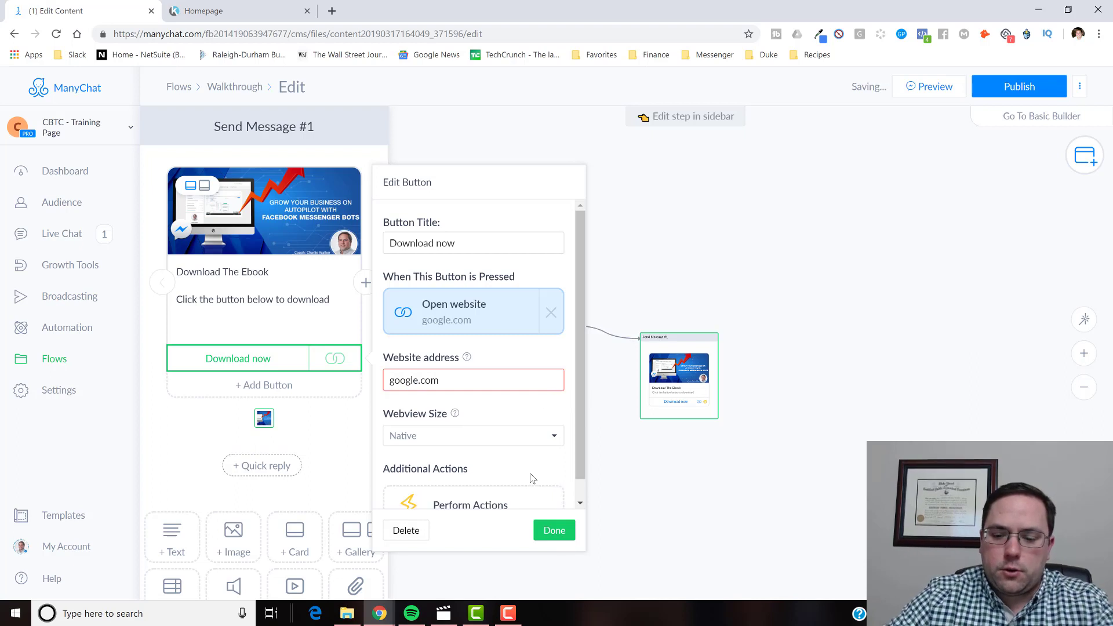
pyautogui.moveTo(391, 382); pyautogui.dragTo(394, 389)
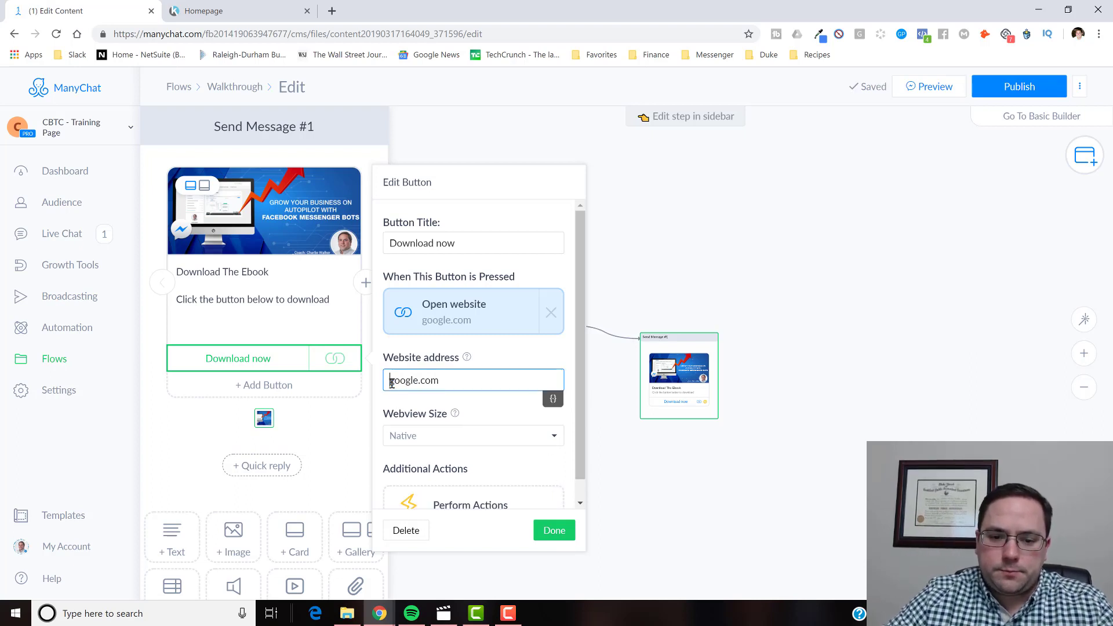
pyautogui.write('www.')
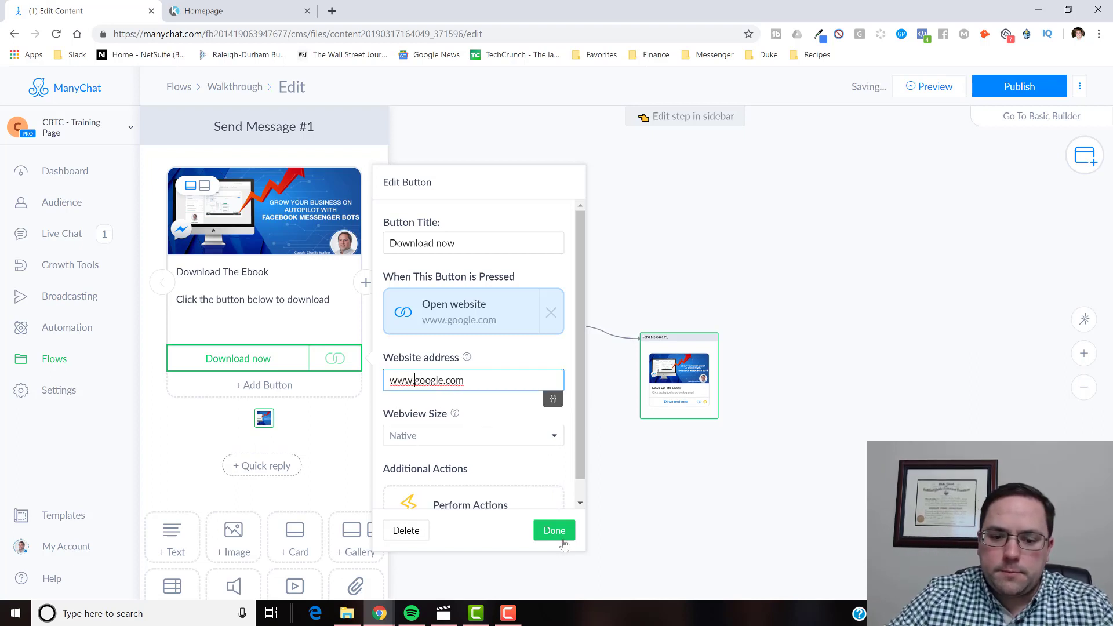
pyautogui.click(555, 531)
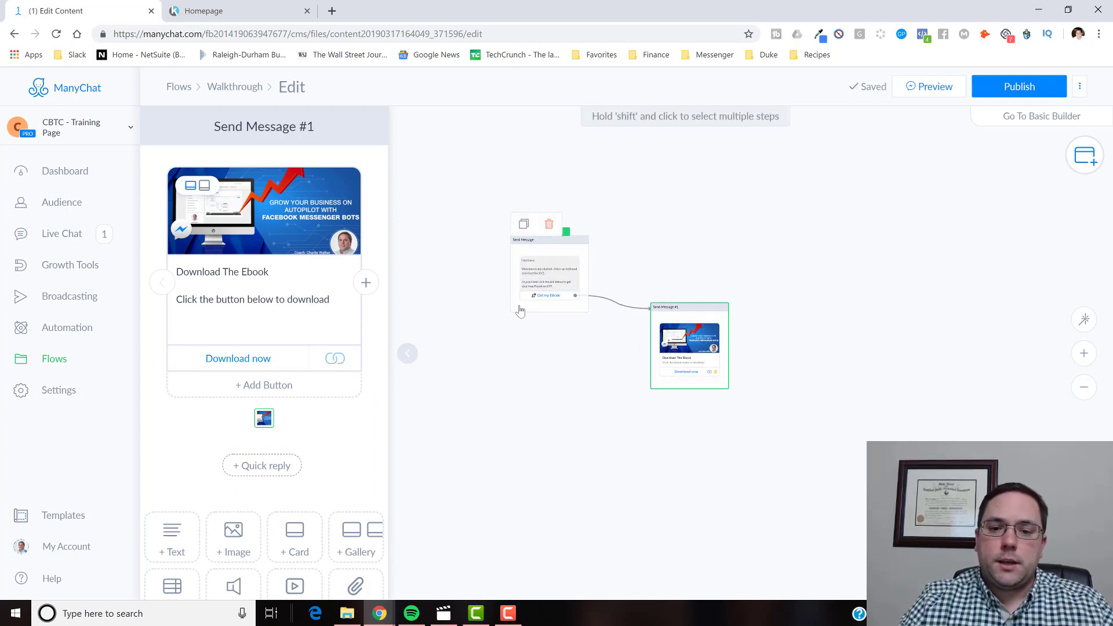
pyautogui.click(520, 310)
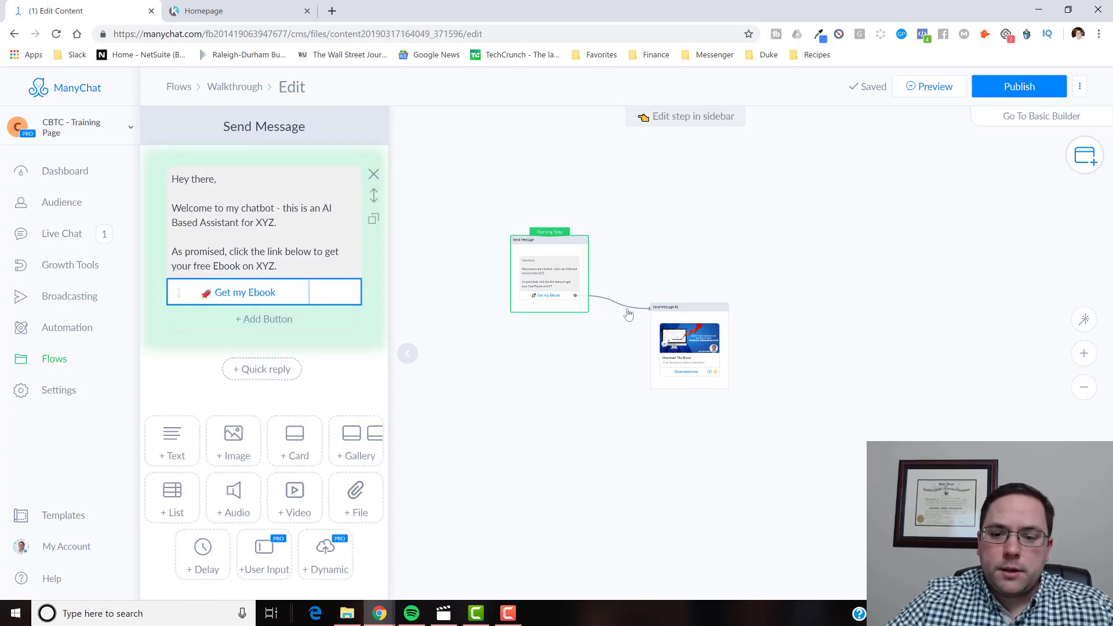
pyautogui.click(690, 348)
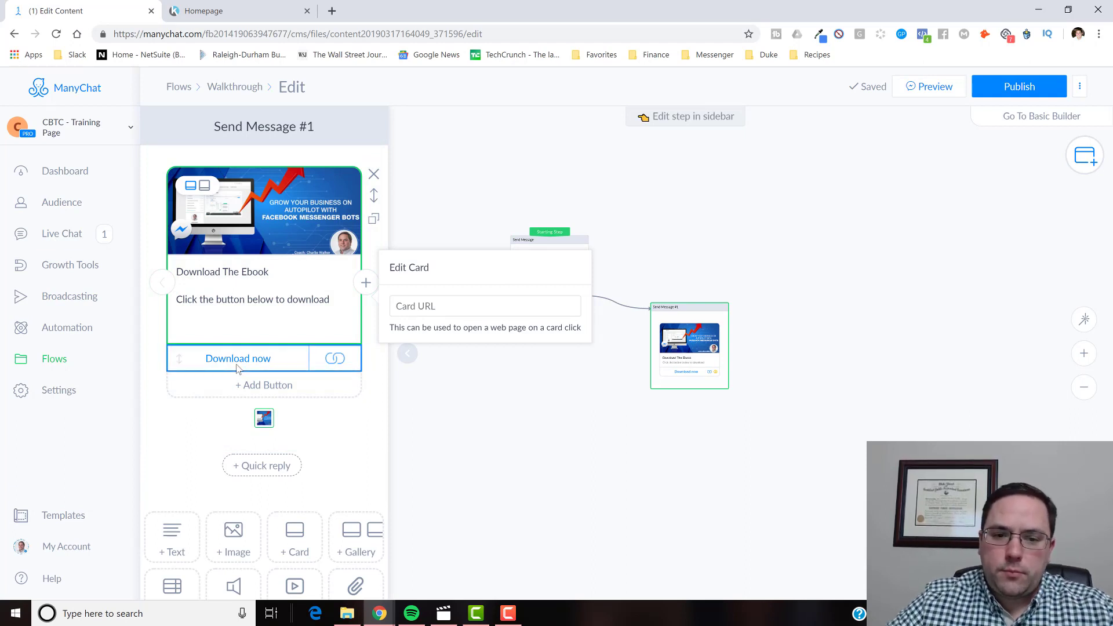
pyautogui.click(741, 259)
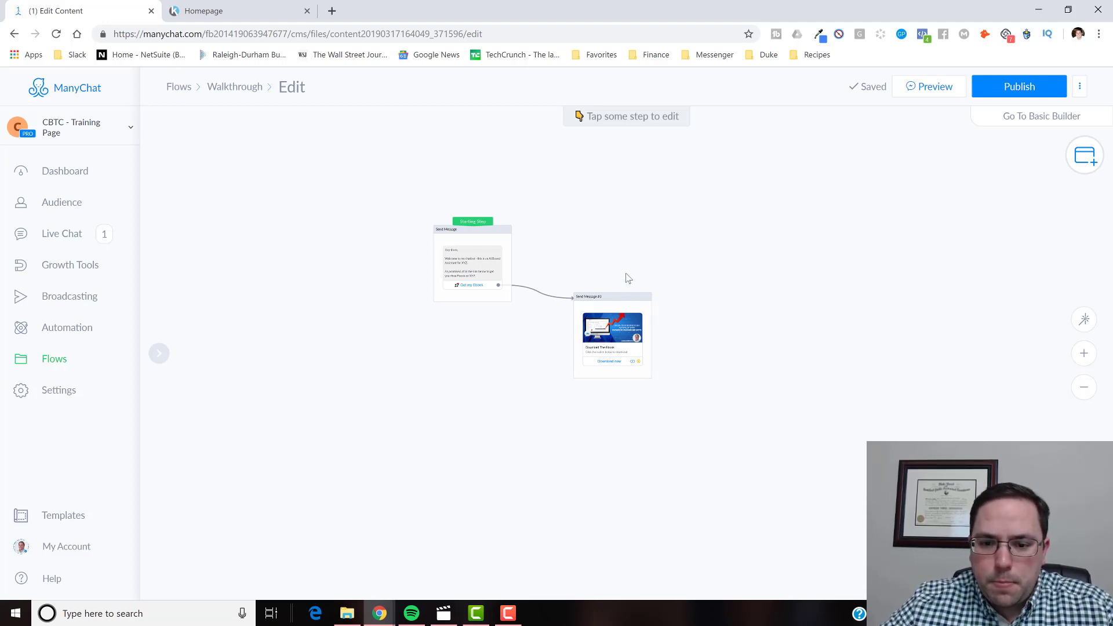
# Attach a Perform Actions step to the "Download now" button and open the new Actions step for editing
pyautogui.click(616, 350)
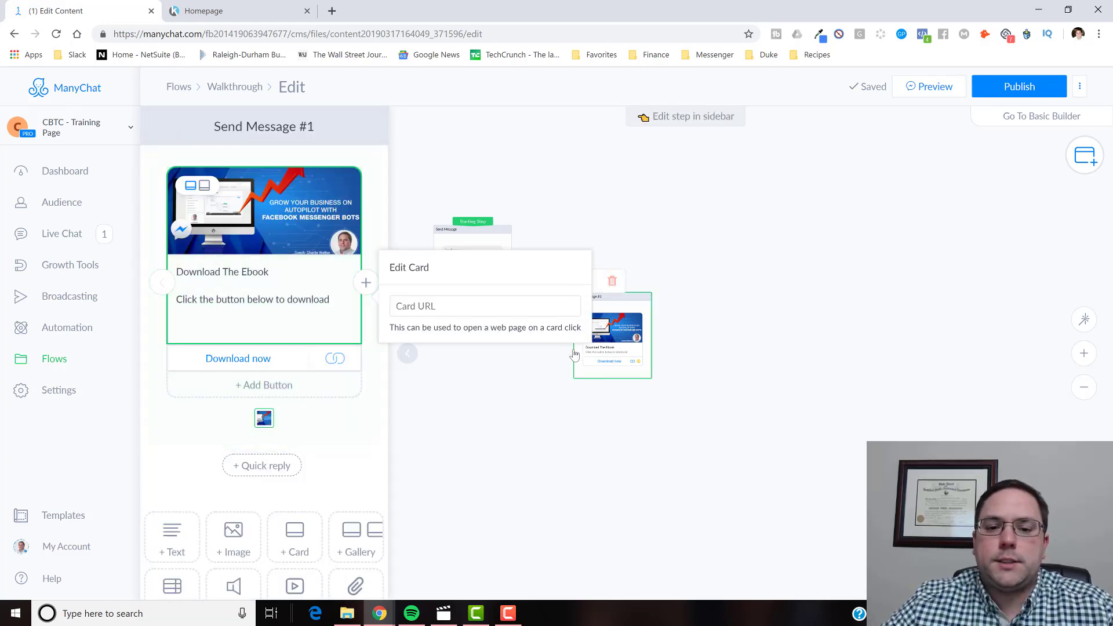
pyautogui.click(335, 358)
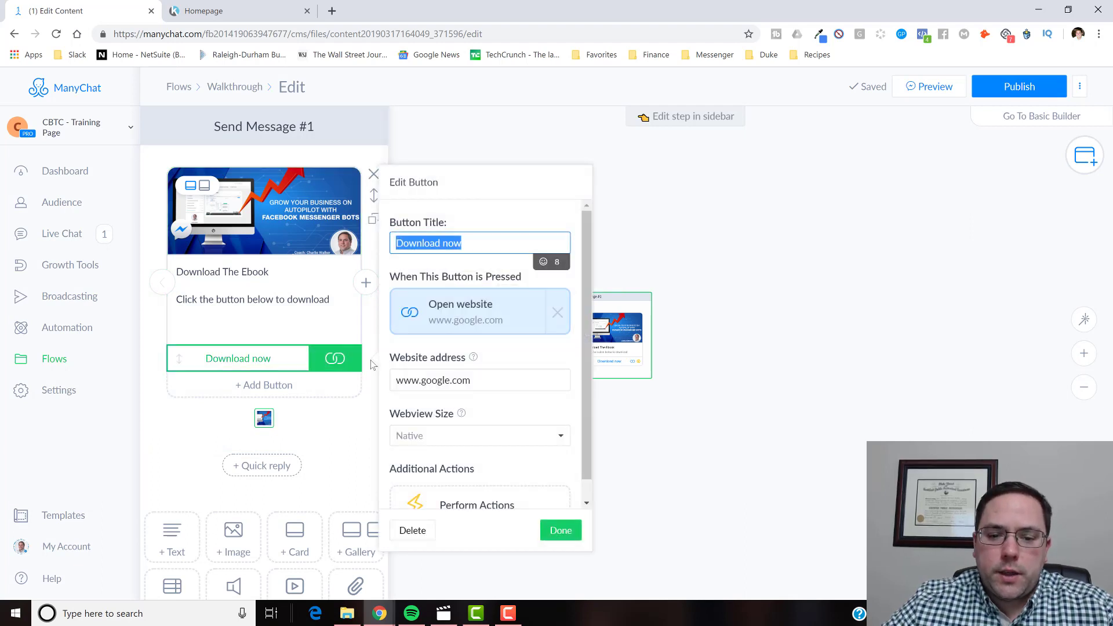
pyautogui.scroll(-1, 504, 447)
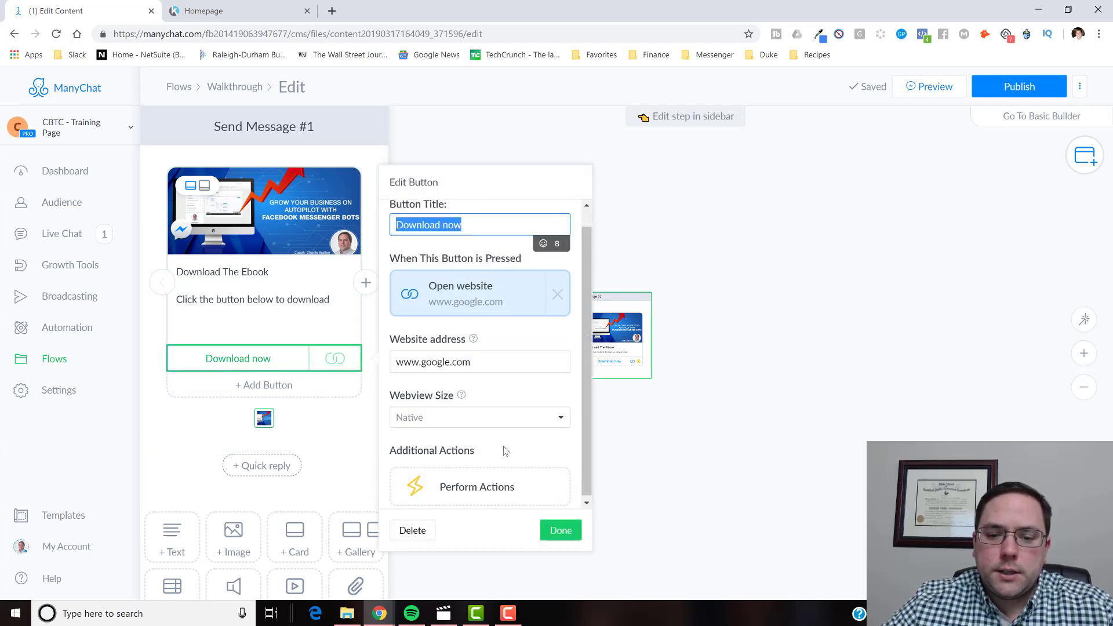
pyautogui.click(474, 486)
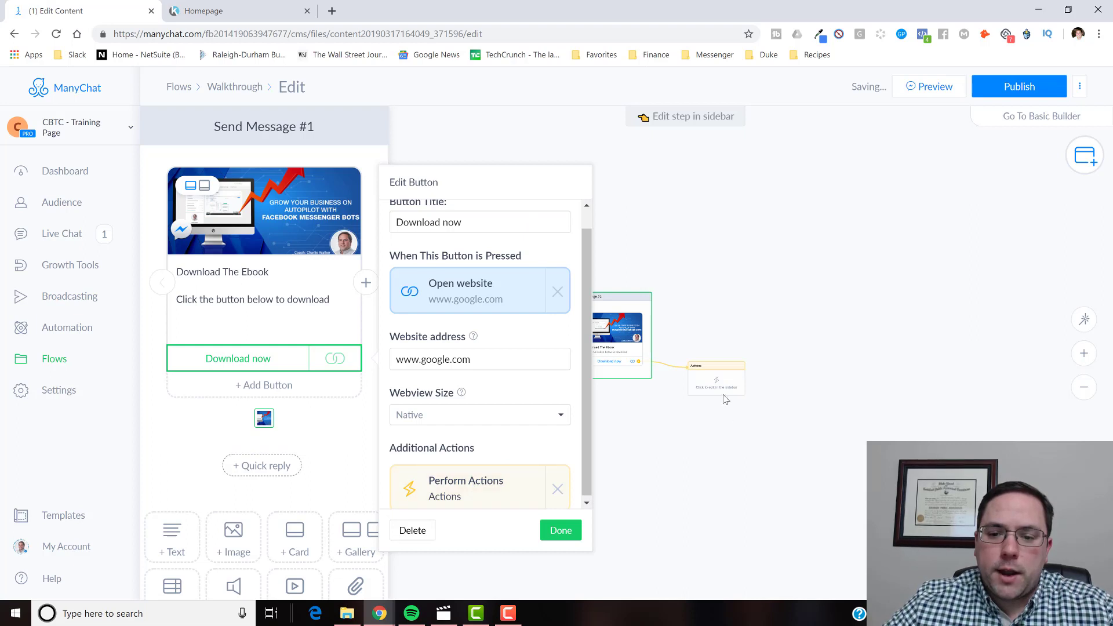
pyautogui.click(713, 450)
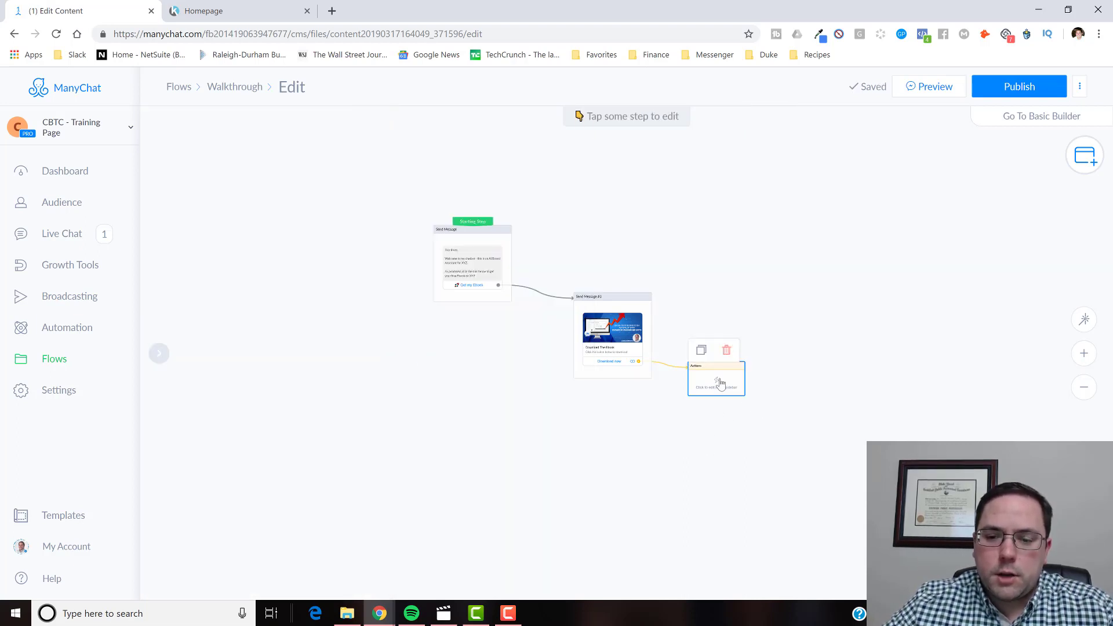
pyautogui.click(720, 384)
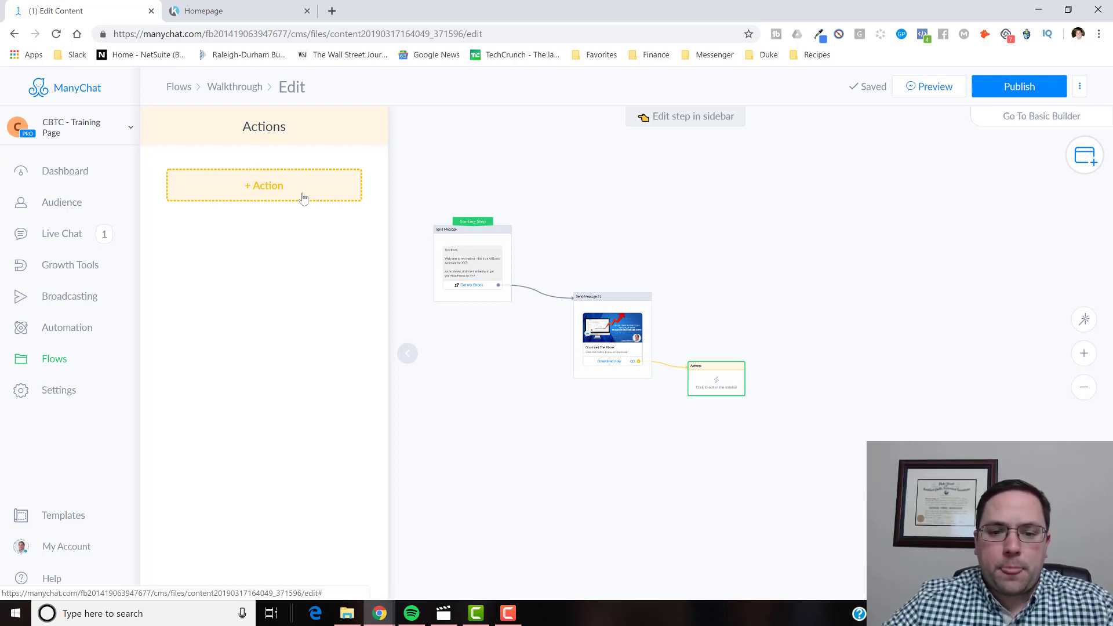
# Leave the Actions step and review the main menu, default reply and welcome message automations
pyautogui.click(719, 386)
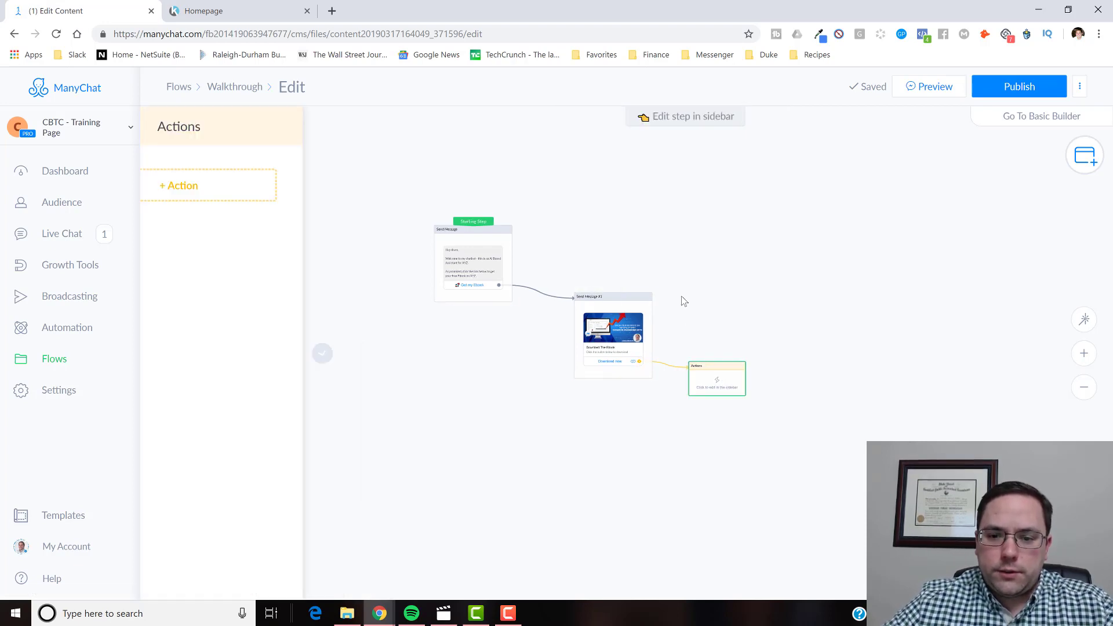
pyautogui.click(678, 278)
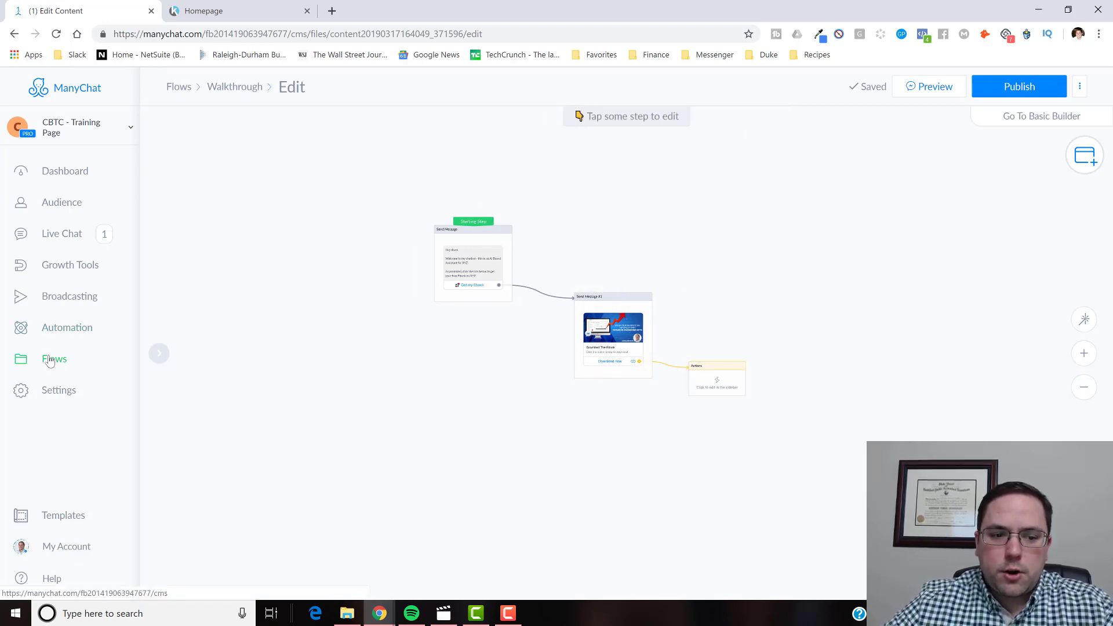
pyautogui.click(60, 334)
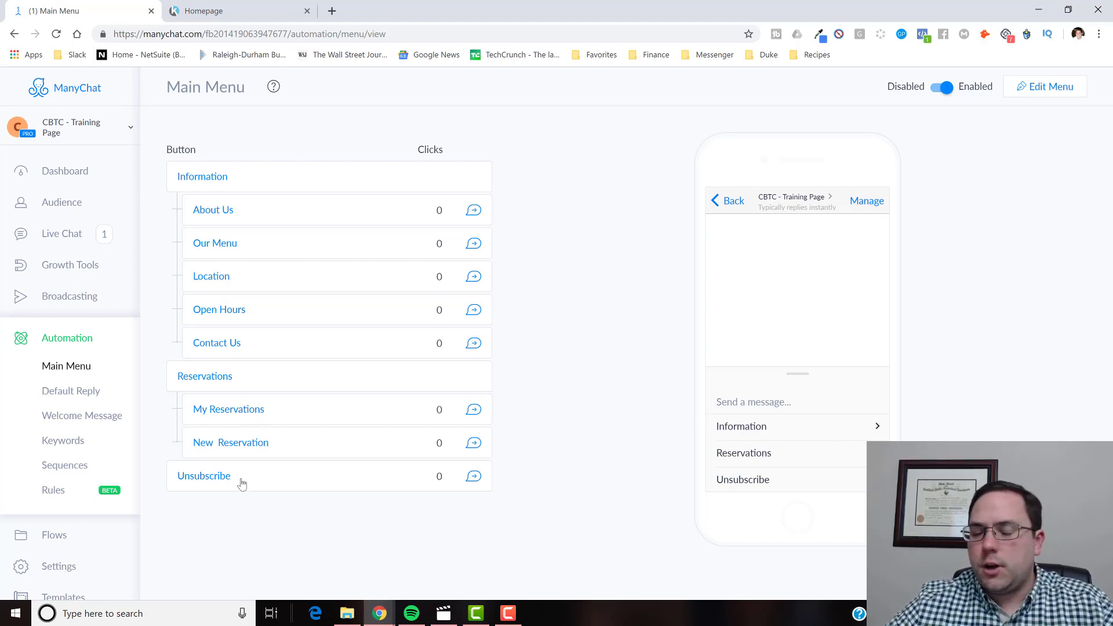
pyautogui.click(73, 394)
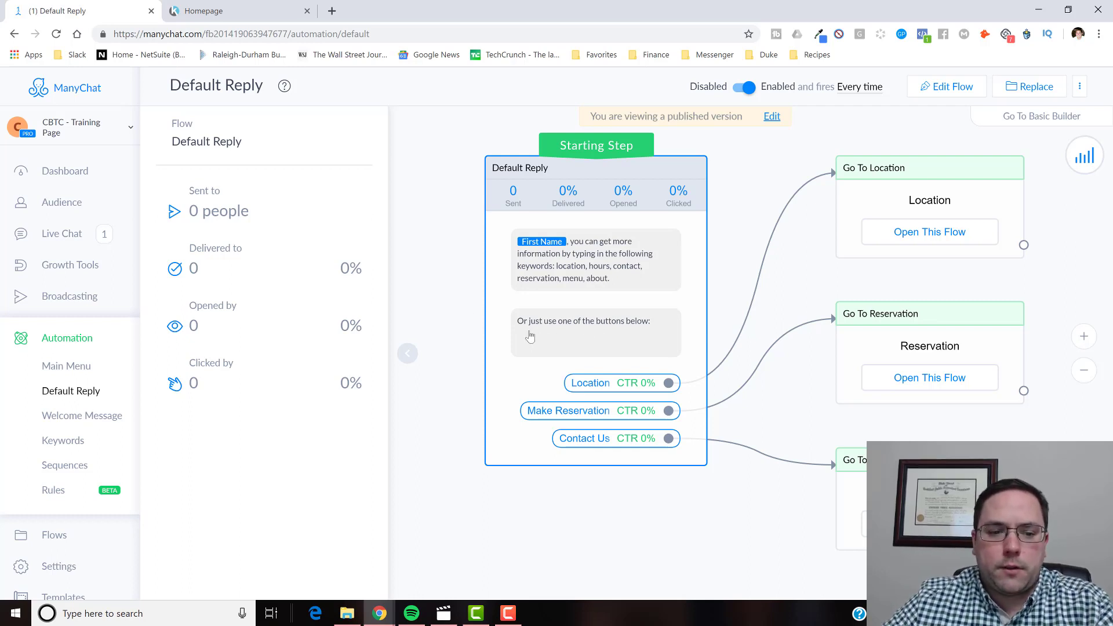
pyautogui.click(69, 417)
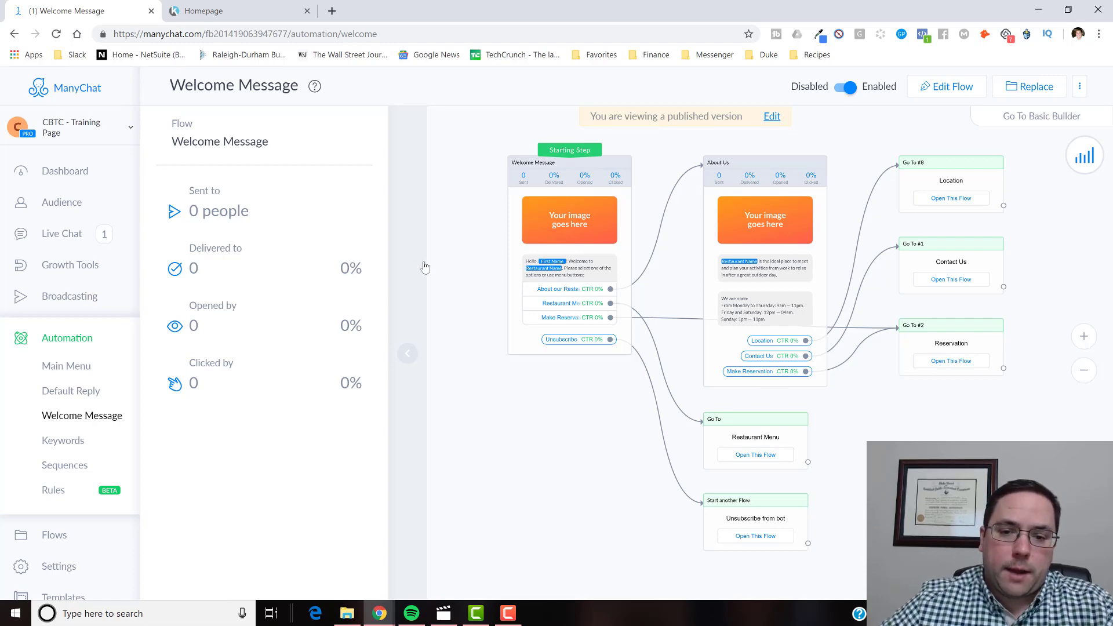
pyautogui.scroll(2, 429, 262)
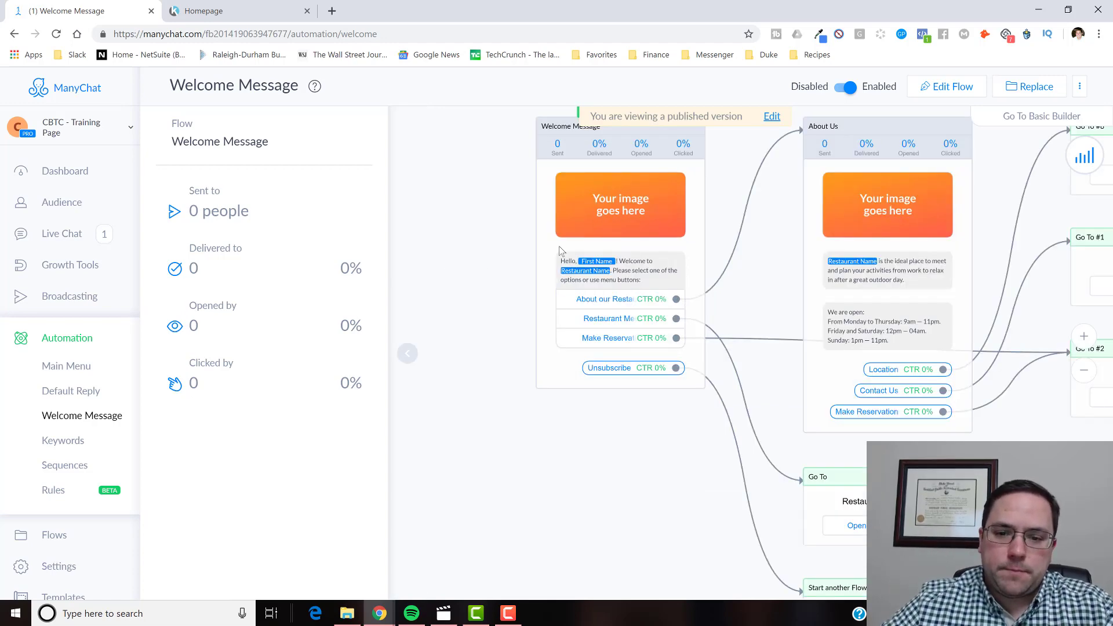
# Open the Keywords automation and look through the list of keyword rules and their replies
pyautogui.click(72, 438)
pyautogui.scroll(-8, 436, 388)
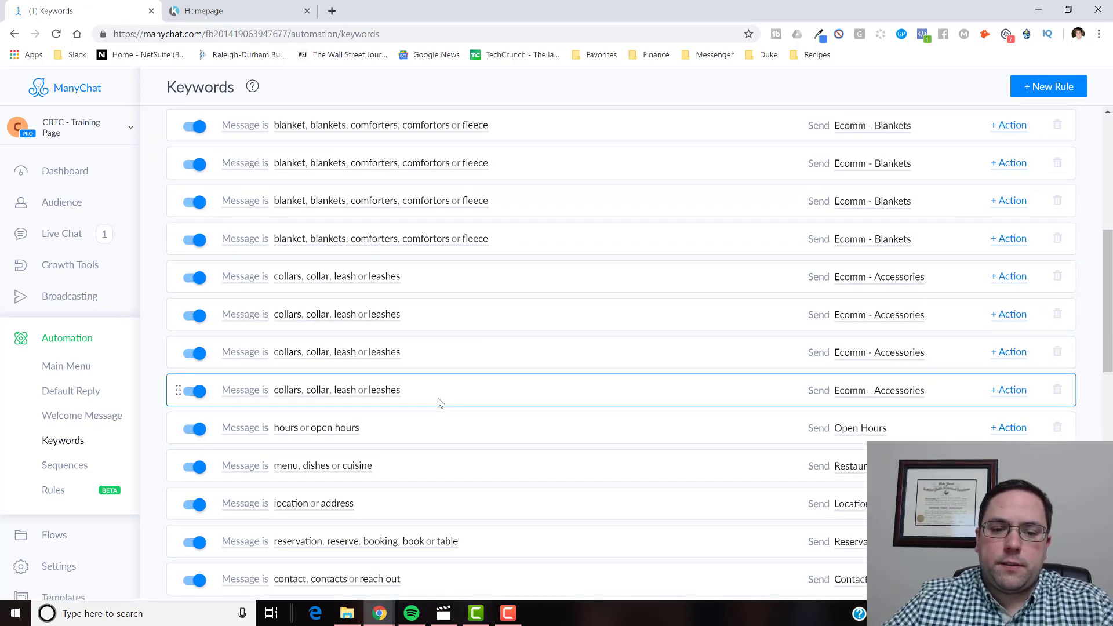
pyautogui.scroll(8, 438, 402)
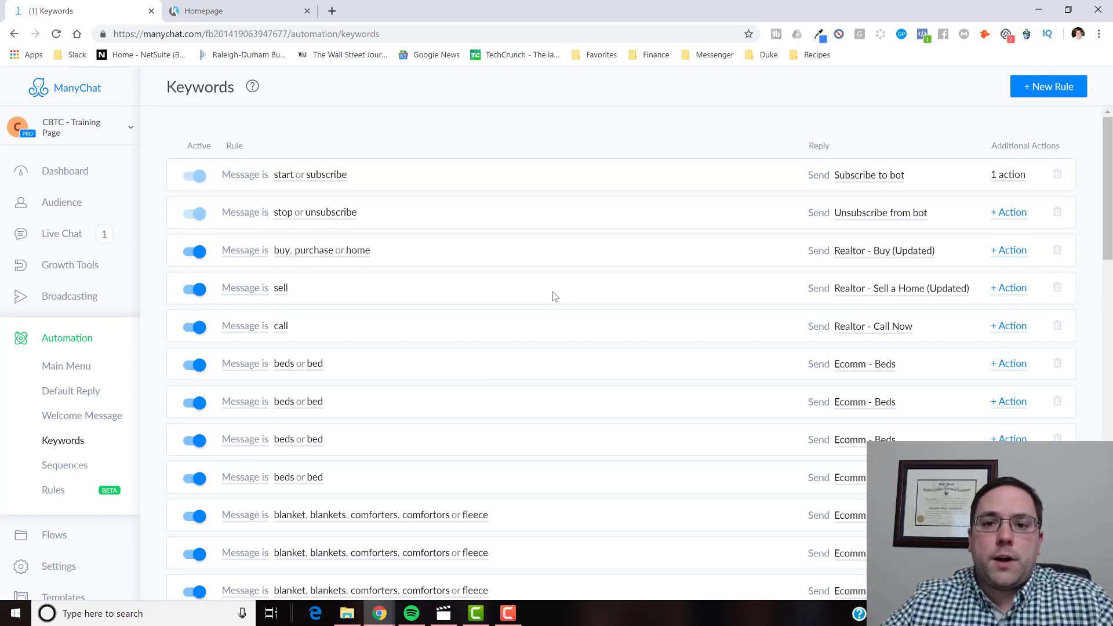
pyautogui.scroll(-1, 568, 322)
pyautogui.scroll(-4, 568, 322)
pyautogui.scroll(-4, 560, 336)
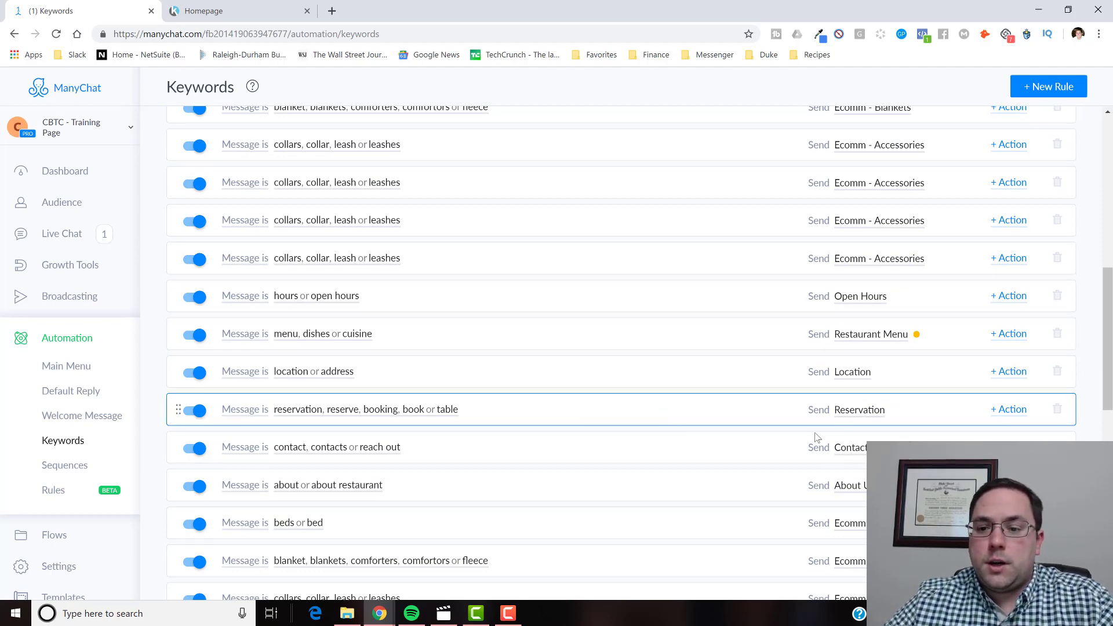
# Open the Reservation flow from its keyword rule and examine its booking questions, confirmation and restart branches
pyautogui.click(856, 418)
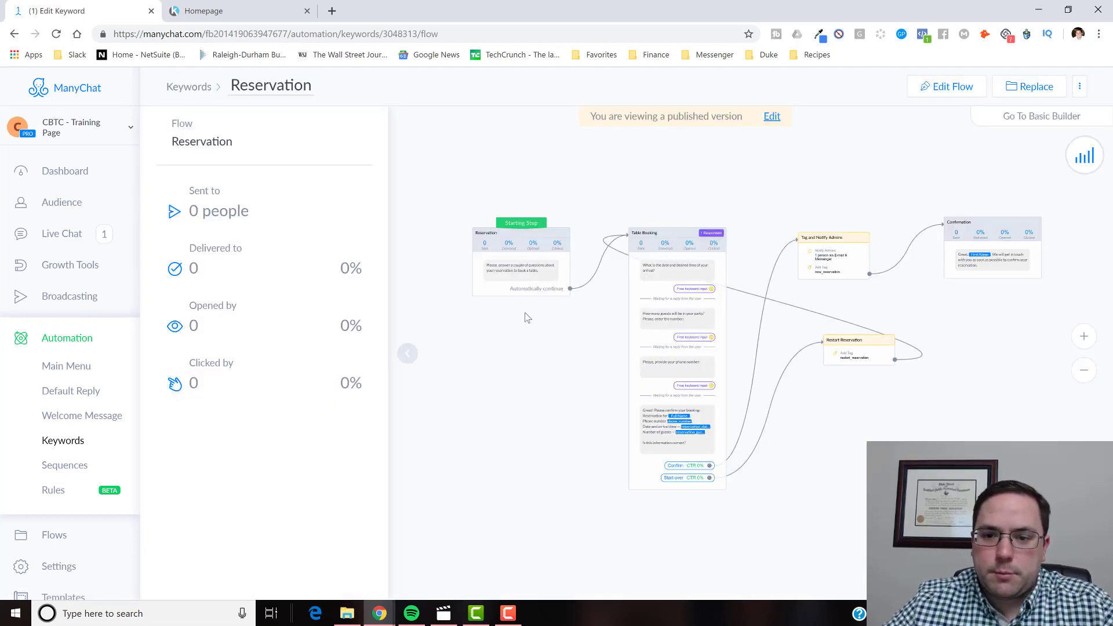
pyautogui.scroll(3, 551, 373)
pyautogui.moveTo(551, 373); pyautogui.dragTo(582, 363)
pyautogui.scroll(-1, 666, 380)
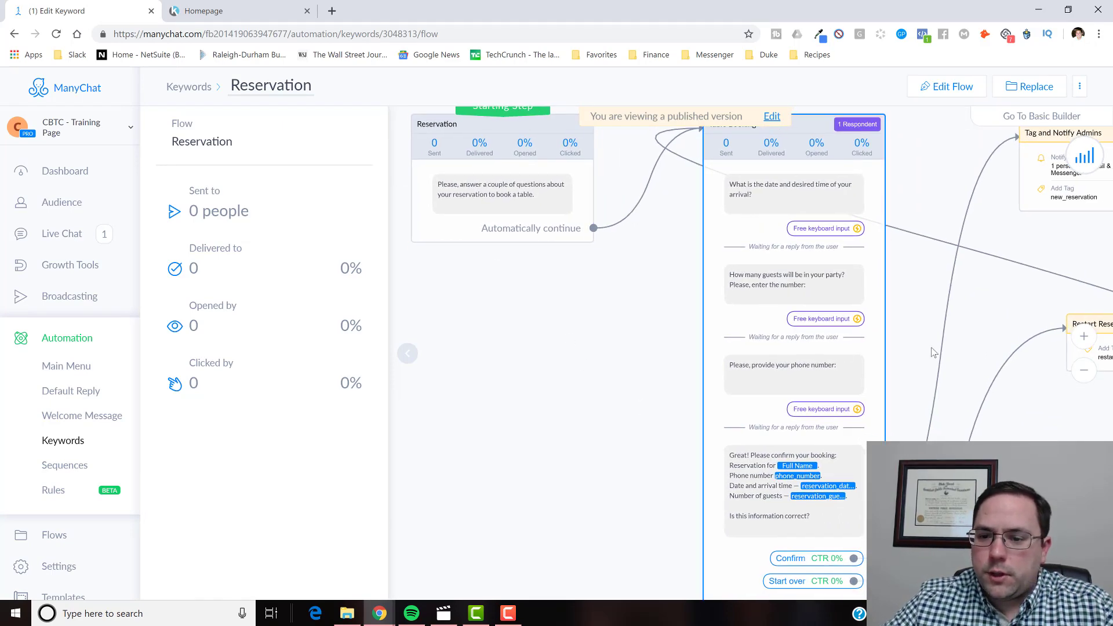
pyautogui.moveTo(929, 348); pyautogui.dragTo(621, 211)
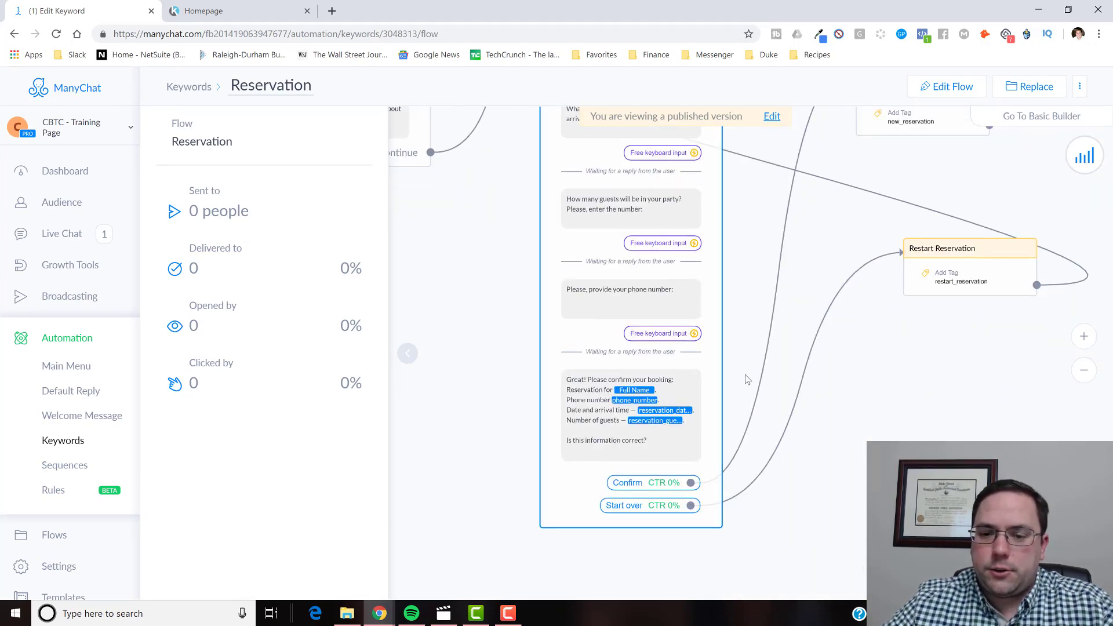
pyautogui.scroll(-2, 811, 441)
pyautogui.scroll(-1, 812, 428)
pyautogui.click(650, 478)
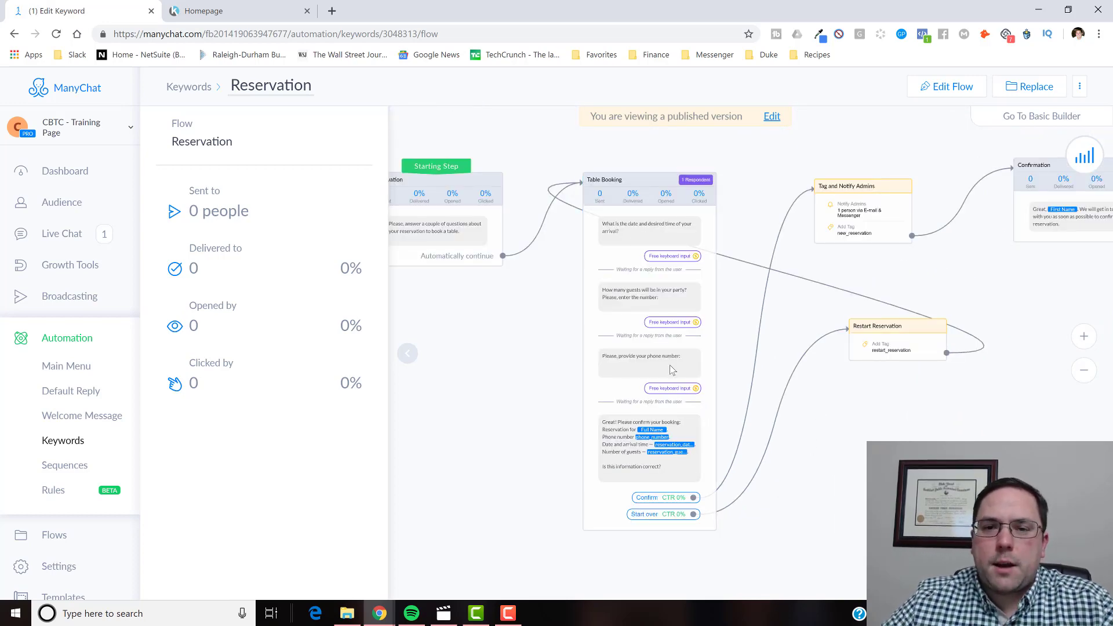
# Create a new automation sequence named "Ebook Sequence"
pyautogui.click(67, 464)
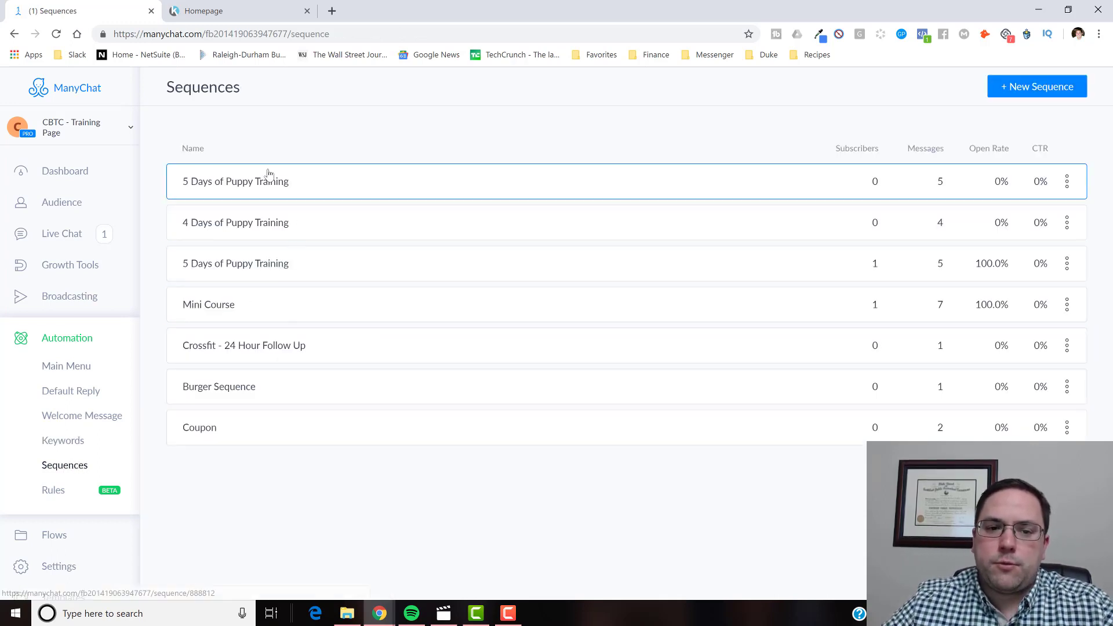
pyautogui.click(1020, 96)
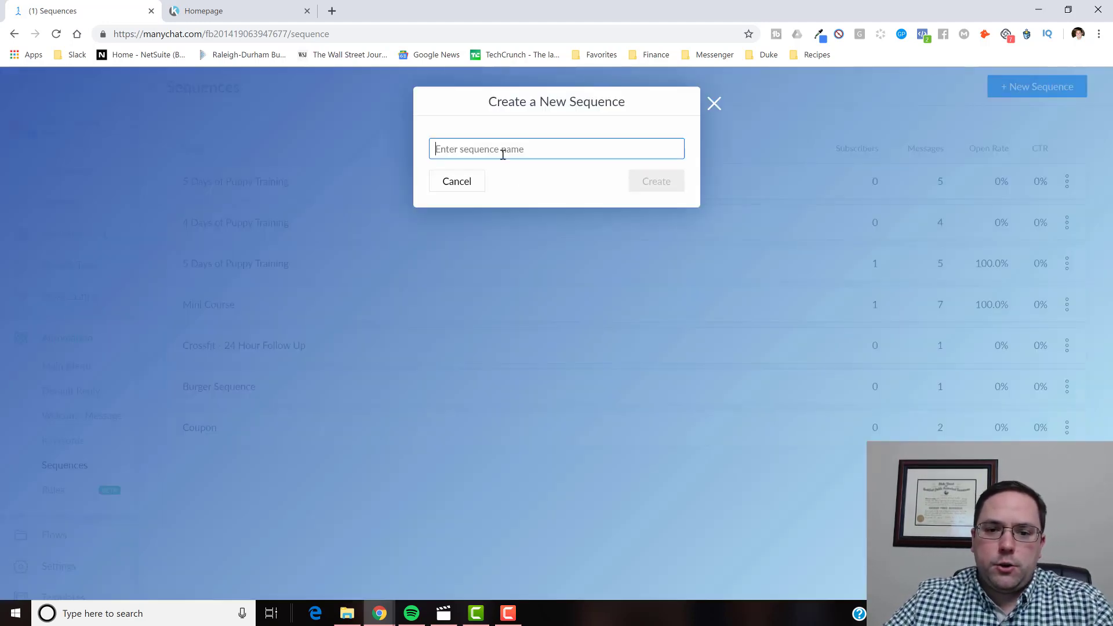
pyautogui.write('Ebook Se')
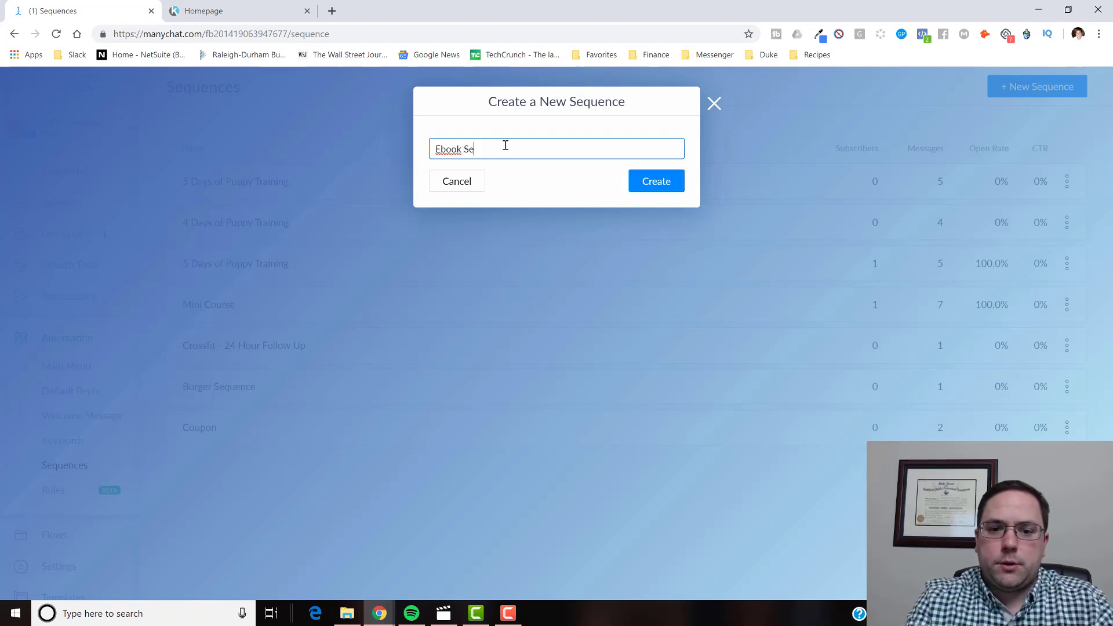
pyautogui.write('quence')
pyautogui.press('Return')
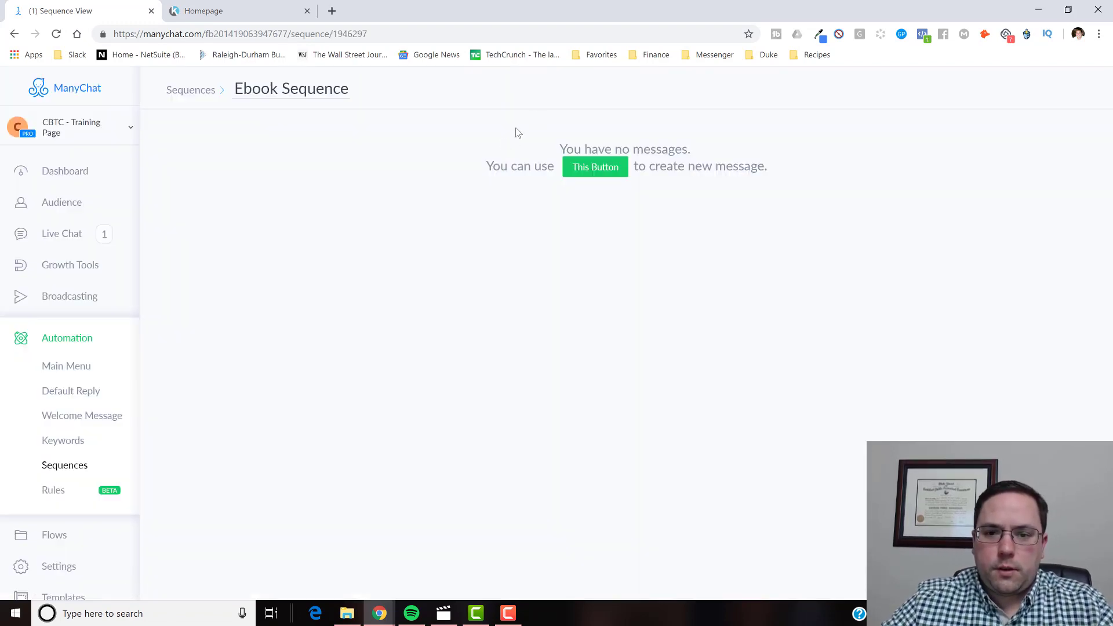
# Add a first message to the Ebook Sequence with a new reply and open its starting step for editing
pyautogui.click(601, 171)
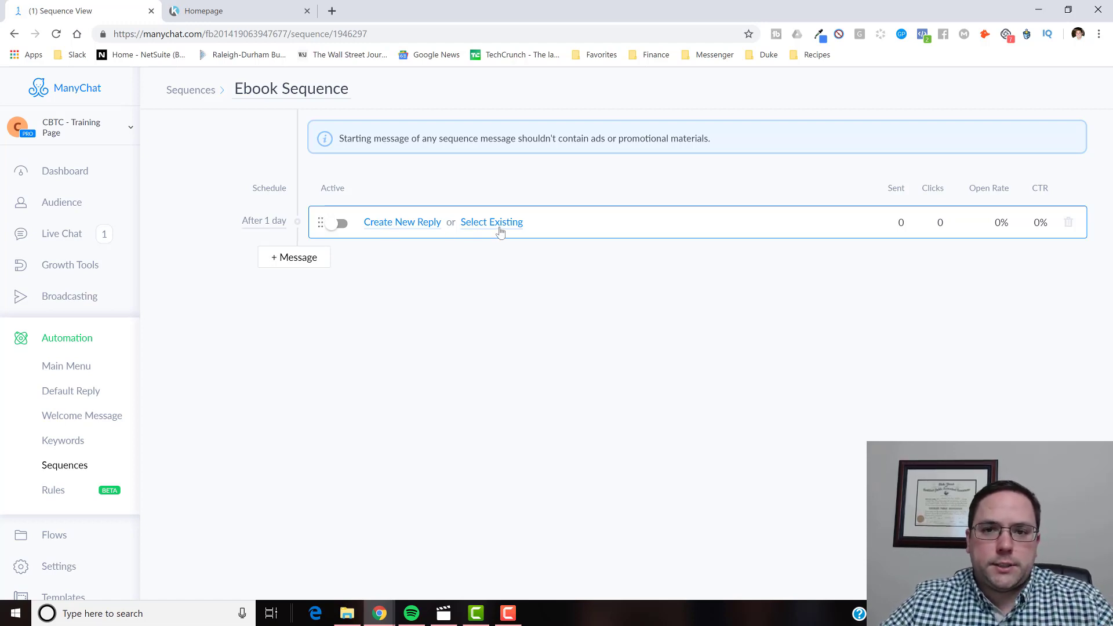
pyautogui.click(409, 223)
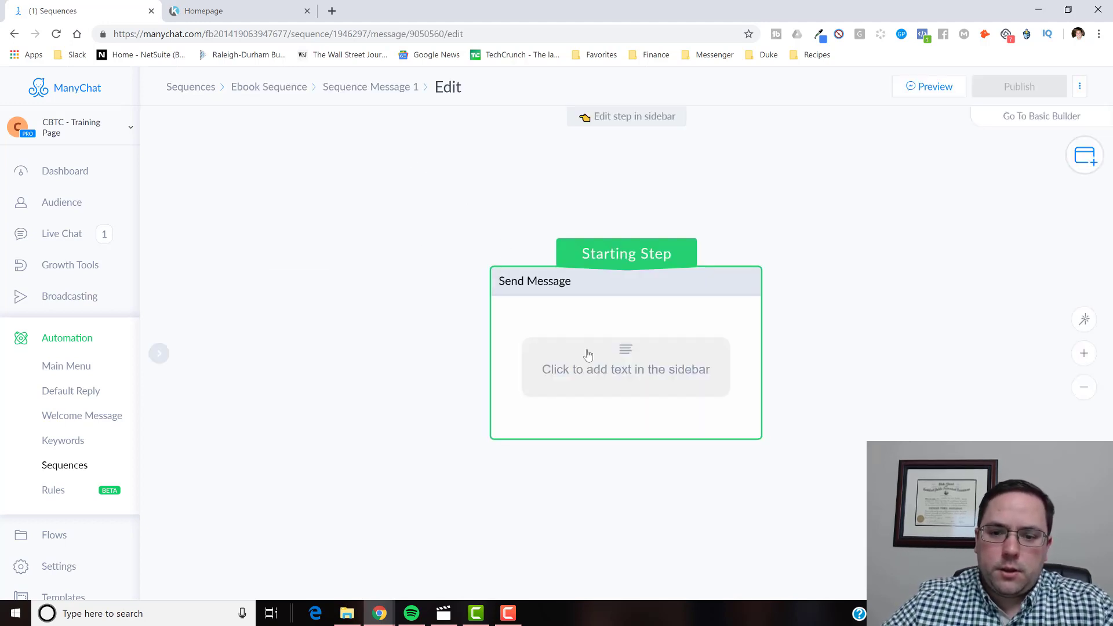
pyautogui.click(588, 355)
# Begin the sequence message text with "Hey" followed by the First Name variable
pyautogui.click(289, 180)
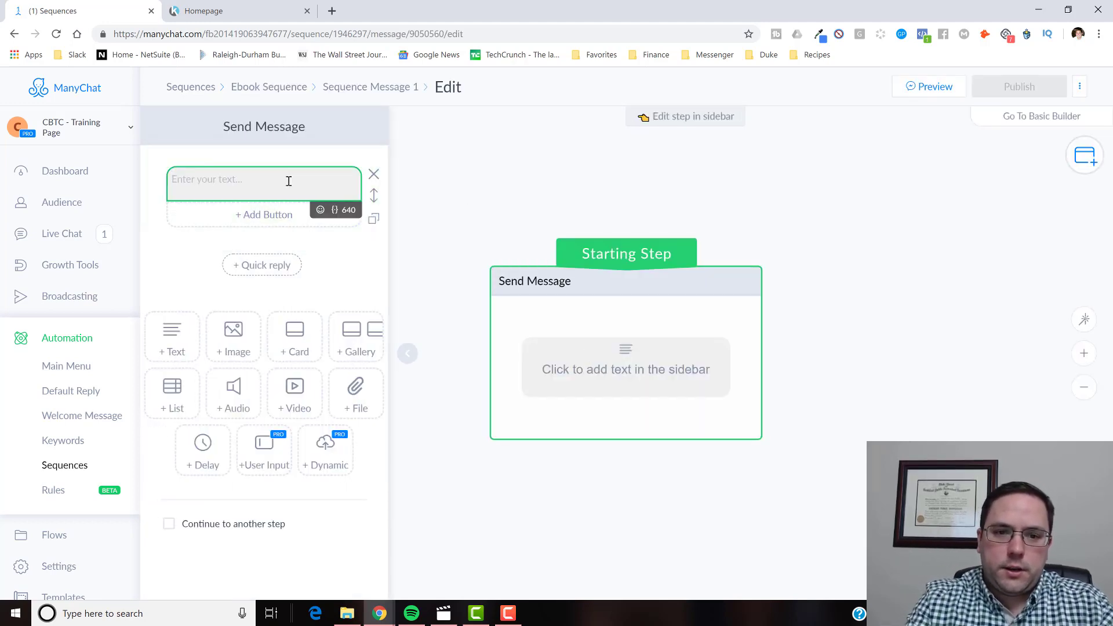
pyautogui.write('Hey {{')
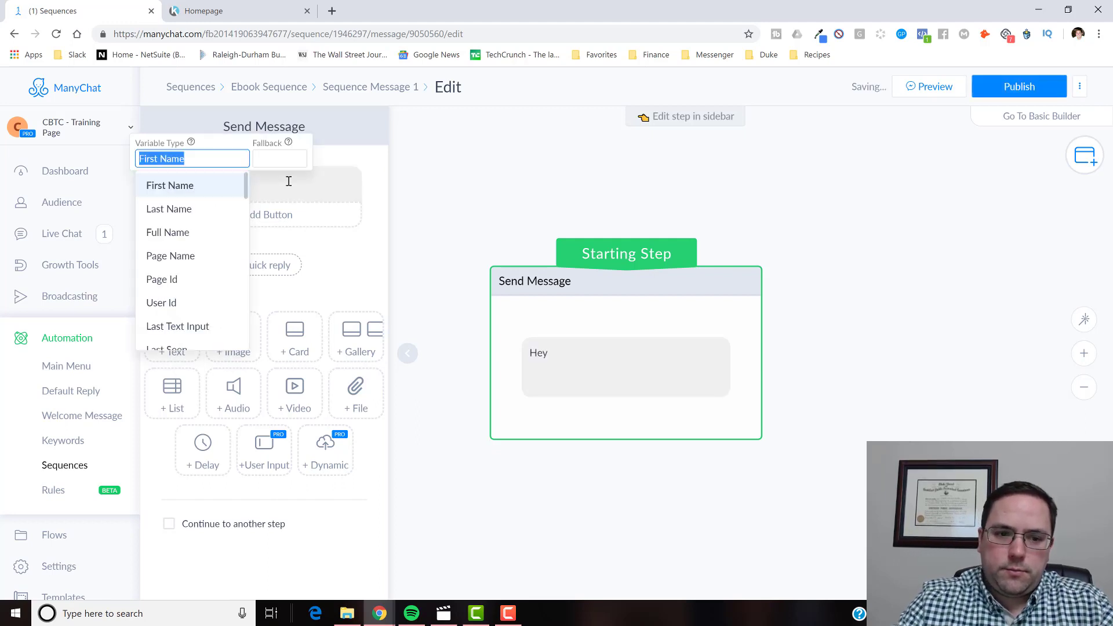
pyautogui.press('Return')
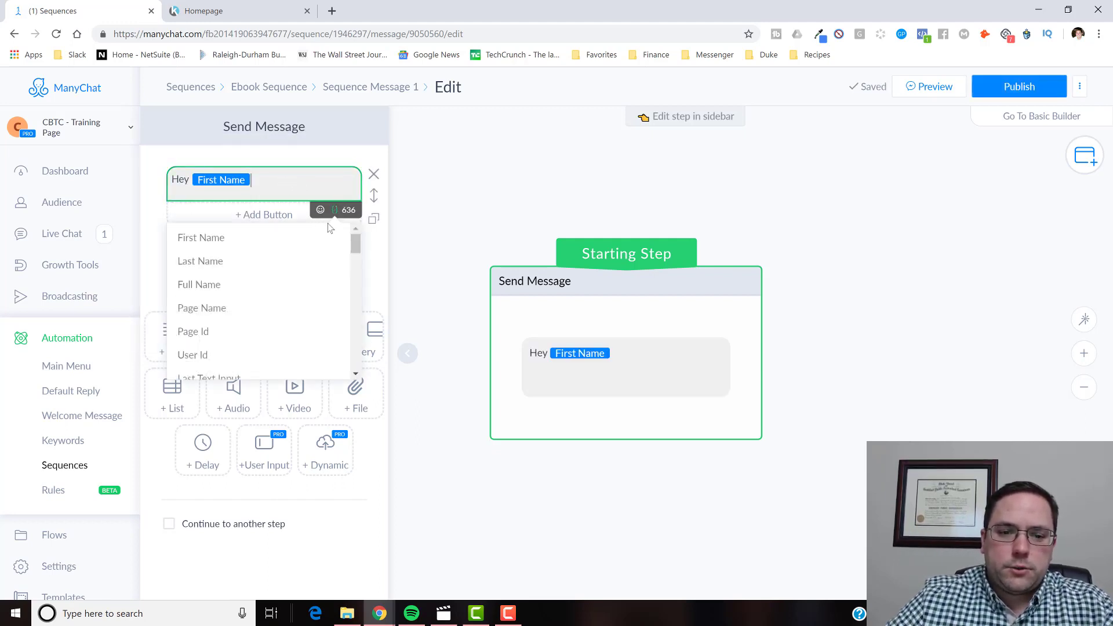
pyautogui.click(334, 209)
pyautogui.click(301, 184)
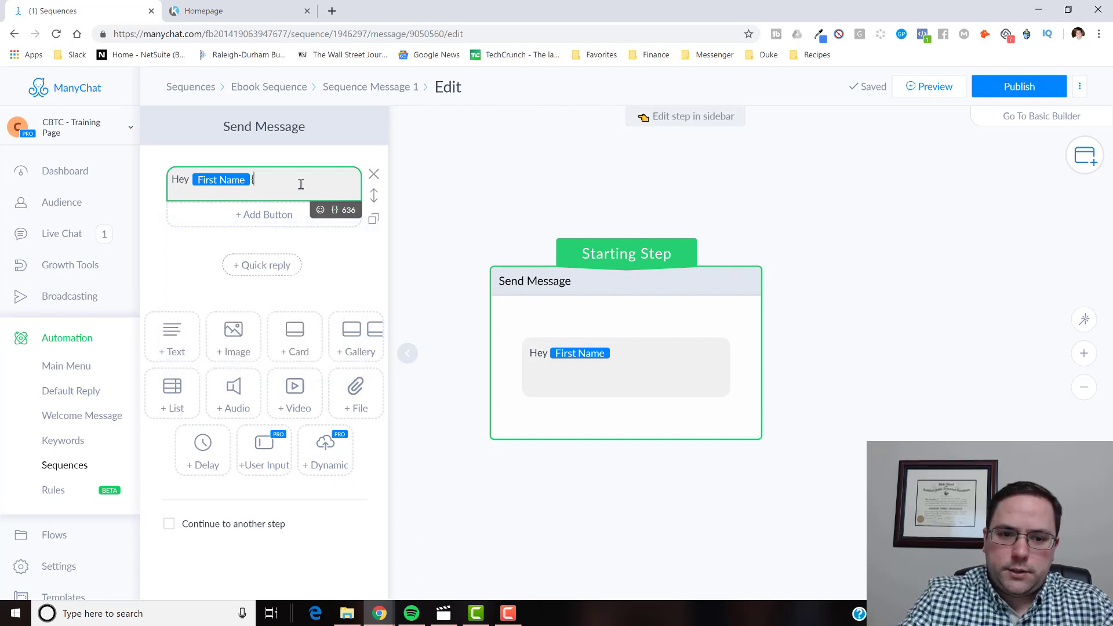
pyautogui.write('{{')
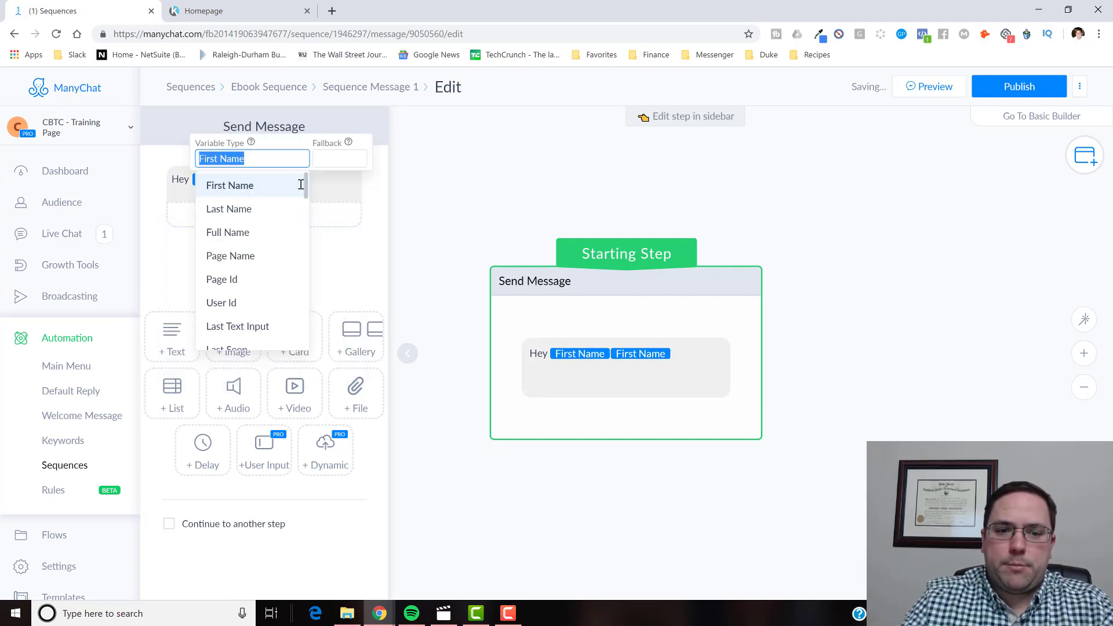
pyautogui.click(345, 190)
pyautogui.click(331, 186)
pyautogui.press('BackSpace')
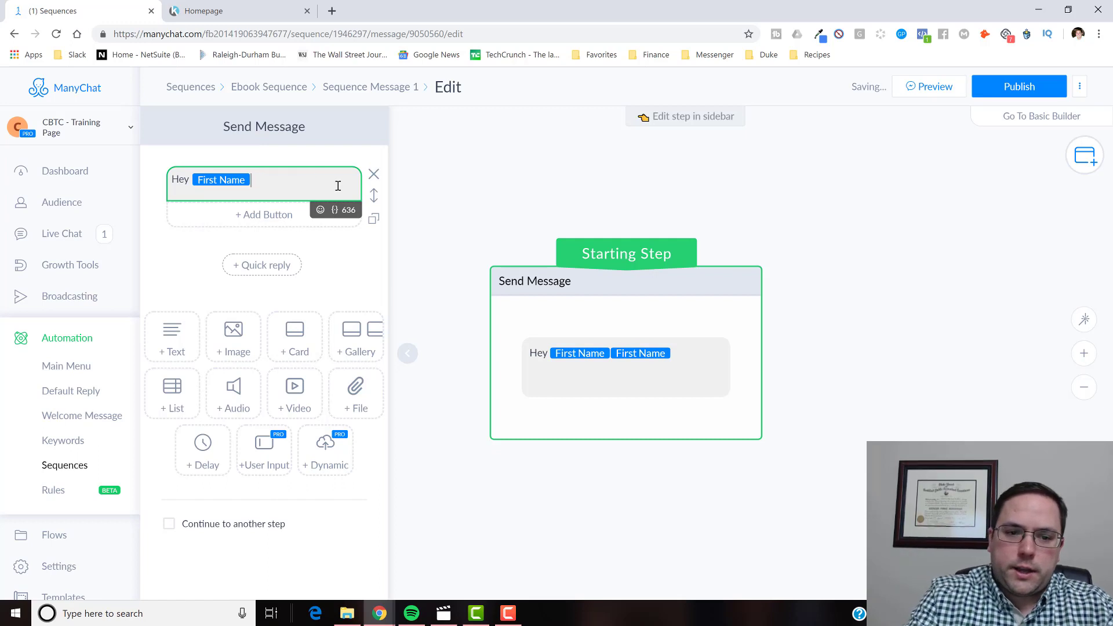
# Put a comma after the greeting and start a new paragraph reading "Hope you enjoyed the ebook. I actually have some"
pyautogui.write(',')
pyautogui.press('Return')
pyautogui.press('Return')
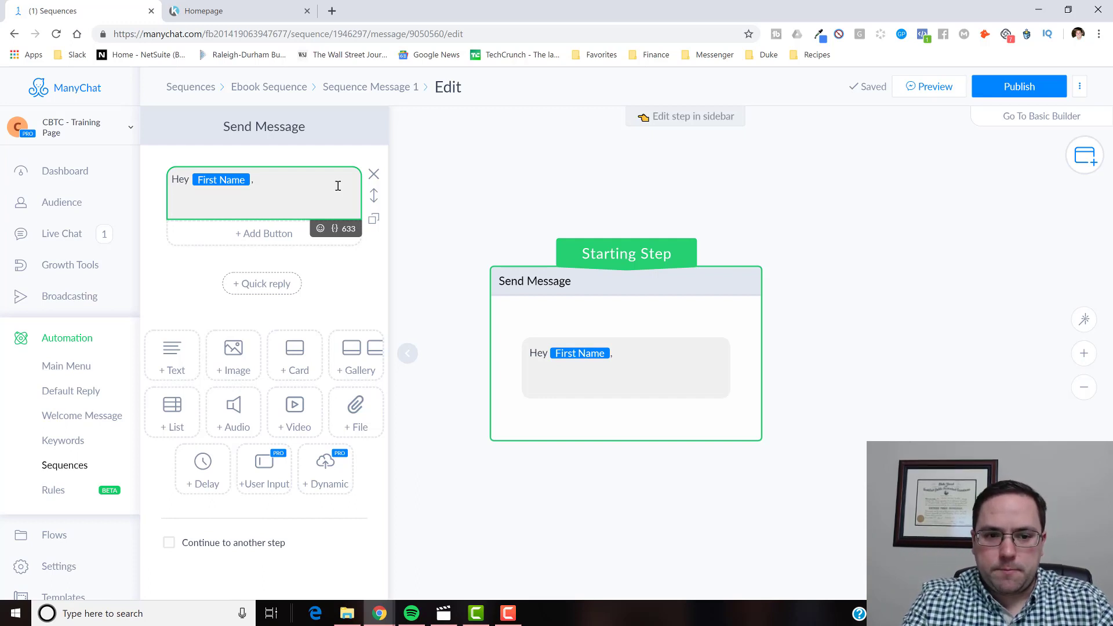
pyautogui.write('H')
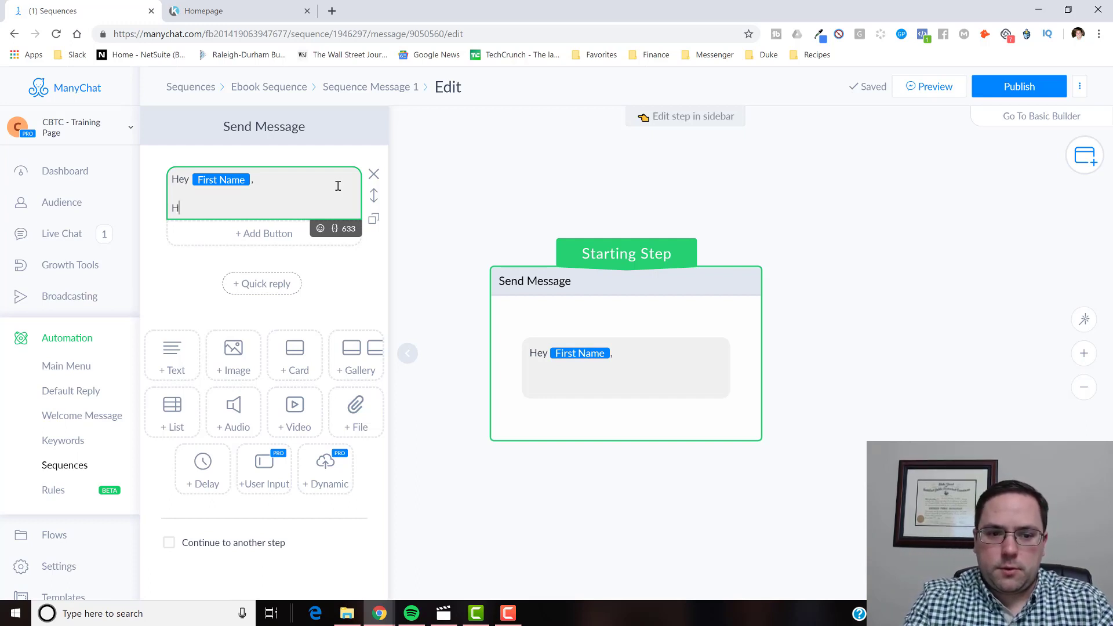
pyautogui.write('ope you enjoyed the e')
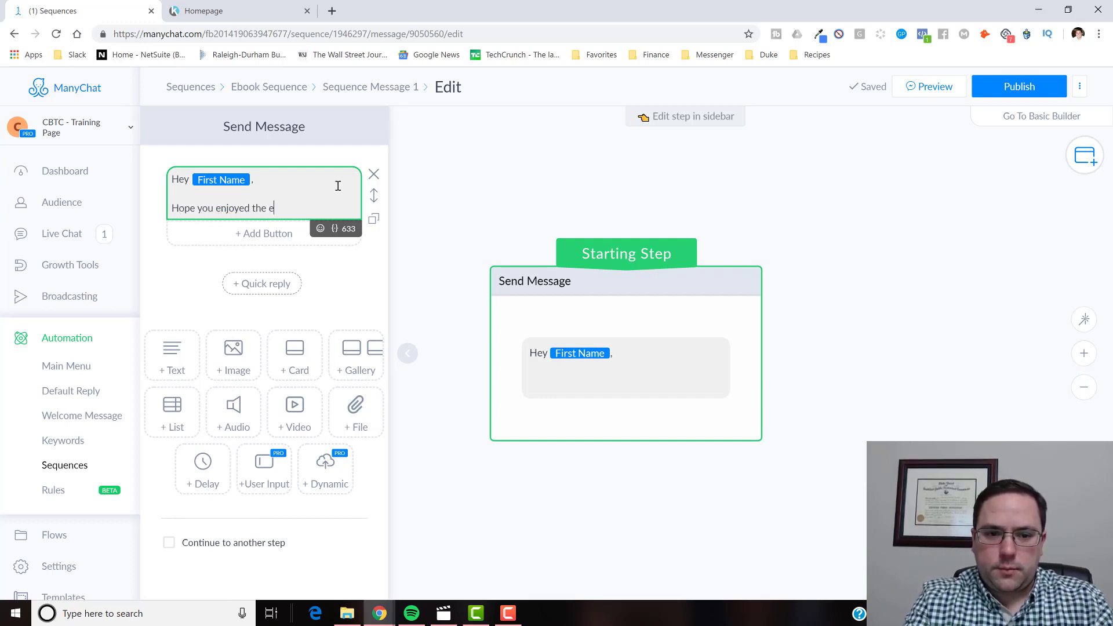
pyautogui.write('book. I aactual')
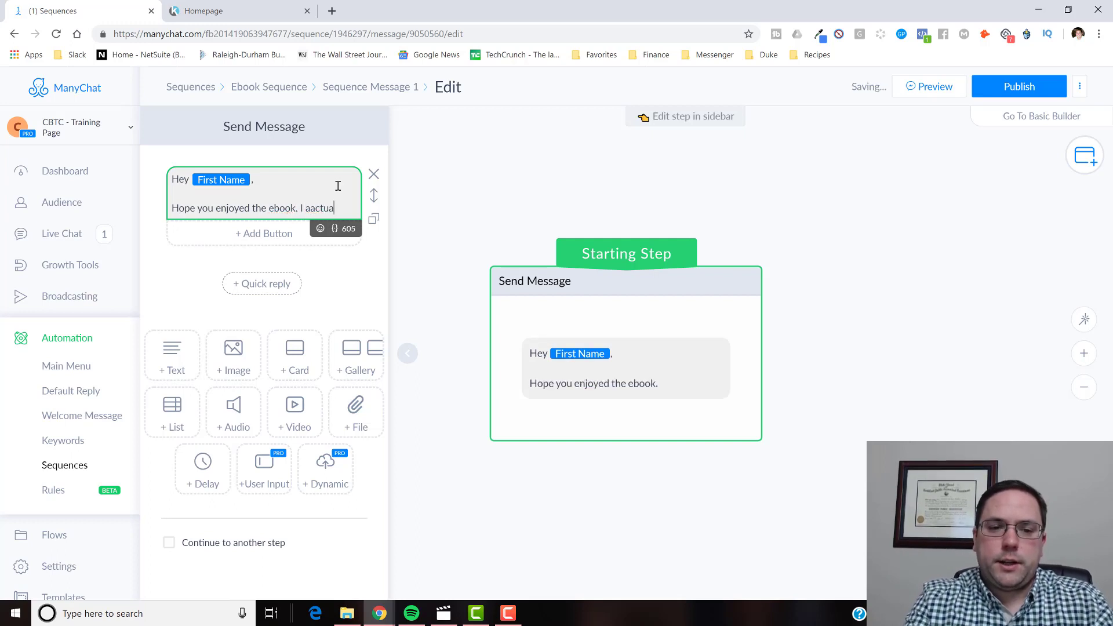
pyautogui.press('BackSpace')
pyautogui.press('BackSpace')
pyautogui.press('BackSpace')
pyautogui.press('BackSpace')
pyautogui.press('BackSpace')
pyautogui.press('BackSpace')
pyautogui.write('ctually have some')
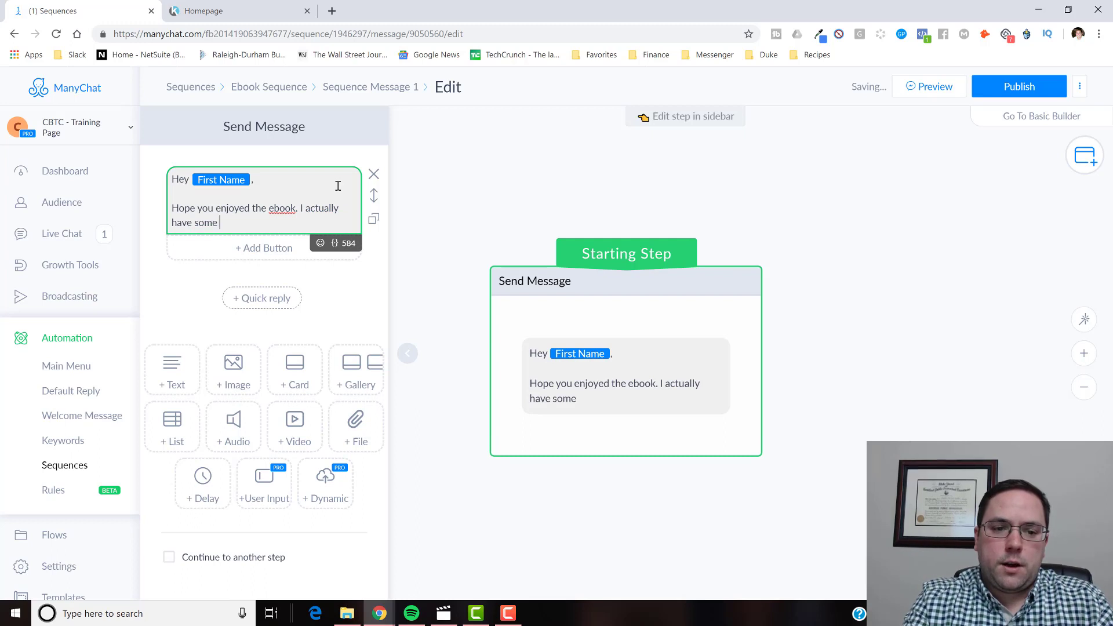
# Replace "some" at the end of the message text with "a video training on XYZ"
pyautogui.press('BackSpace')
pyautogui.press('BackSpace')
pyautogui.press('BackSpace')
pyautogui.press('BackSpace')
pyautogui.write('n')
pyautogui.press('BackSpace')
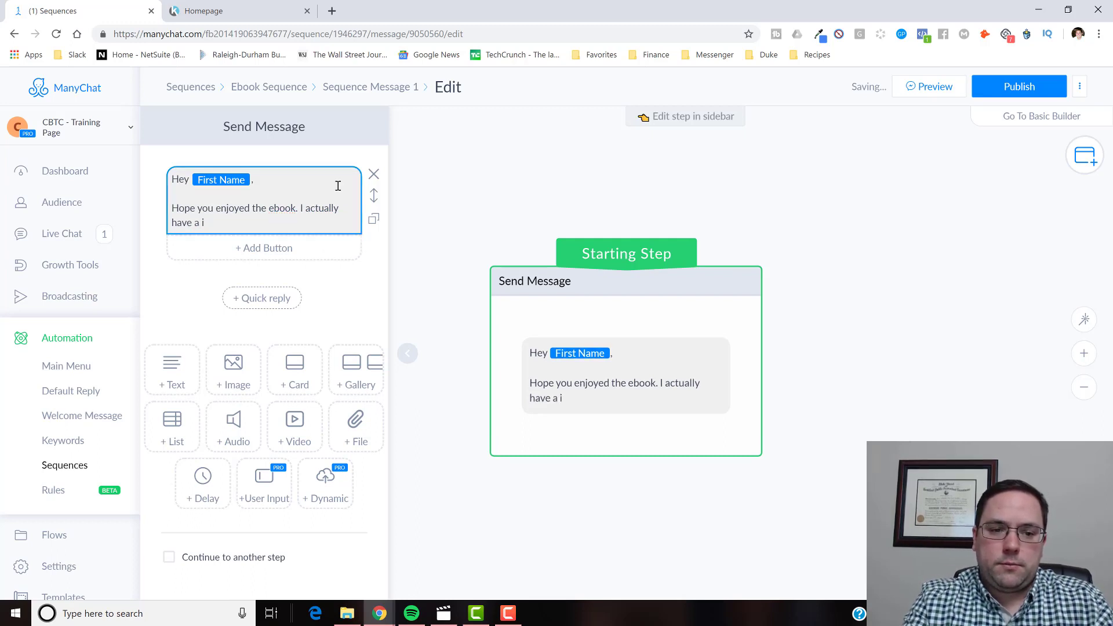
pyautogui.click(240, 222)
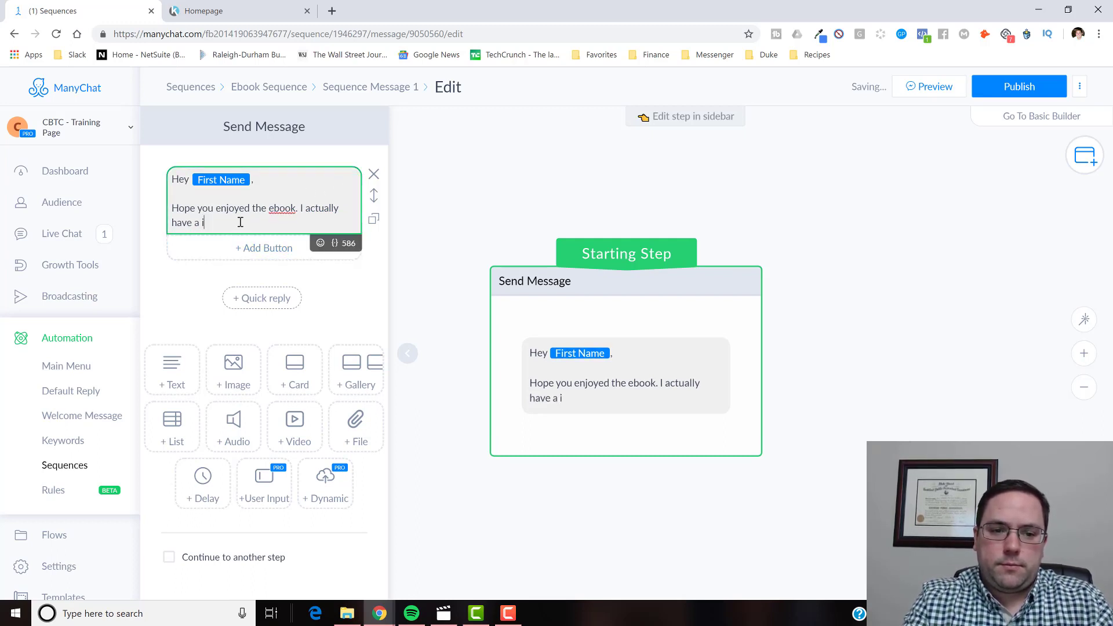
pyautogui.press('BackSpace')
pyautogui.write('video trainng gon')
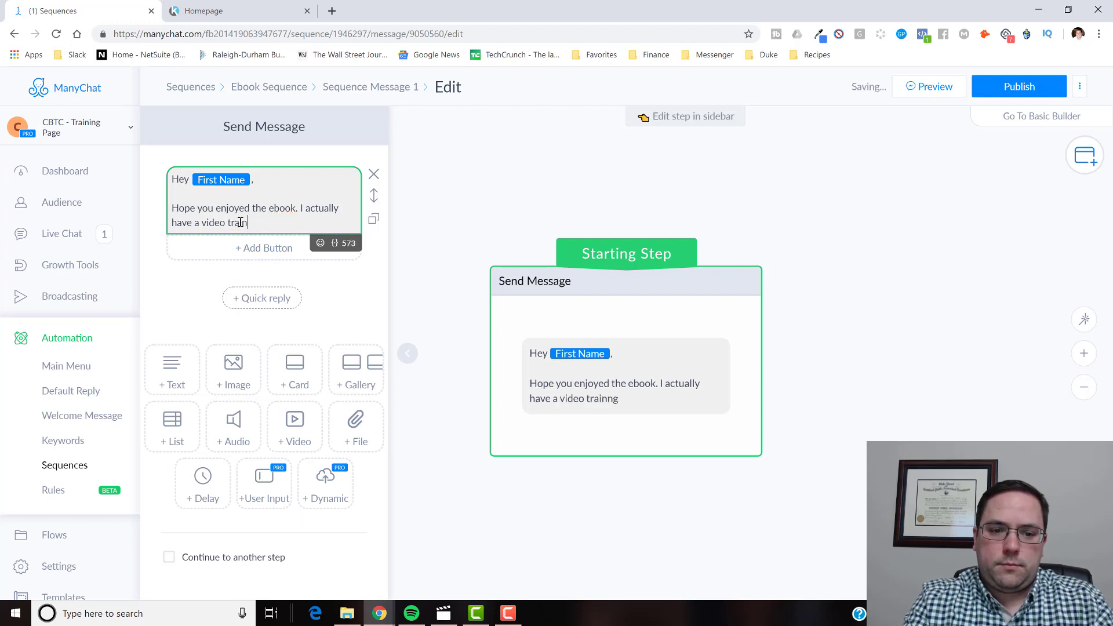
pyautogui.press('BackSpace')
pyautogui.press('BackSpace')
pyautogui.press('BackSpace')
pyautogui.press('BackSpace')
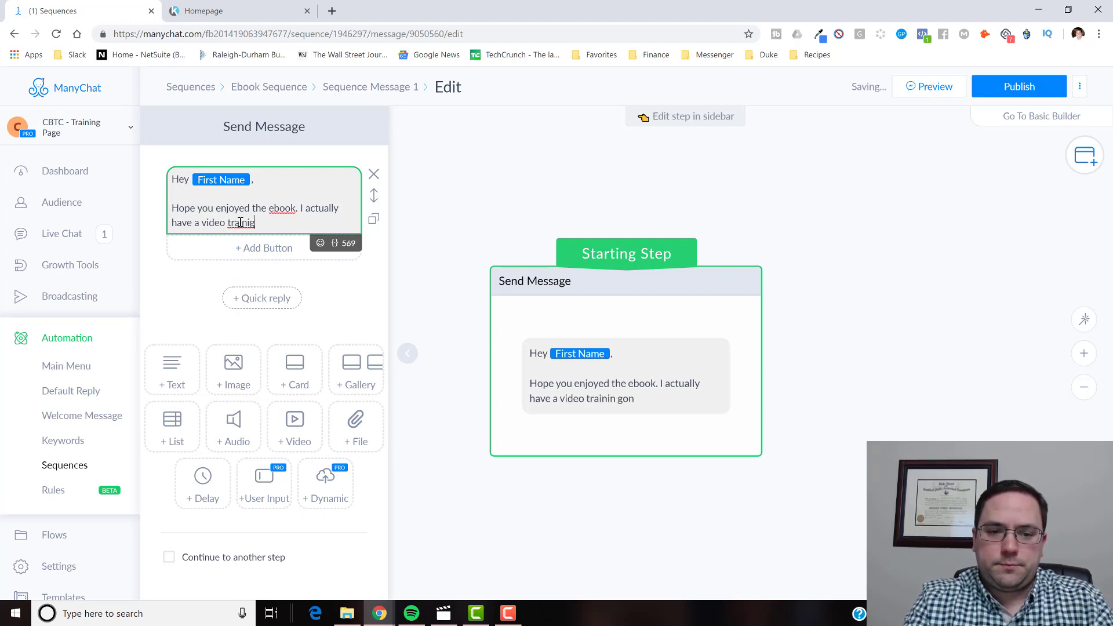
pyautogui.write('g on XYZ')
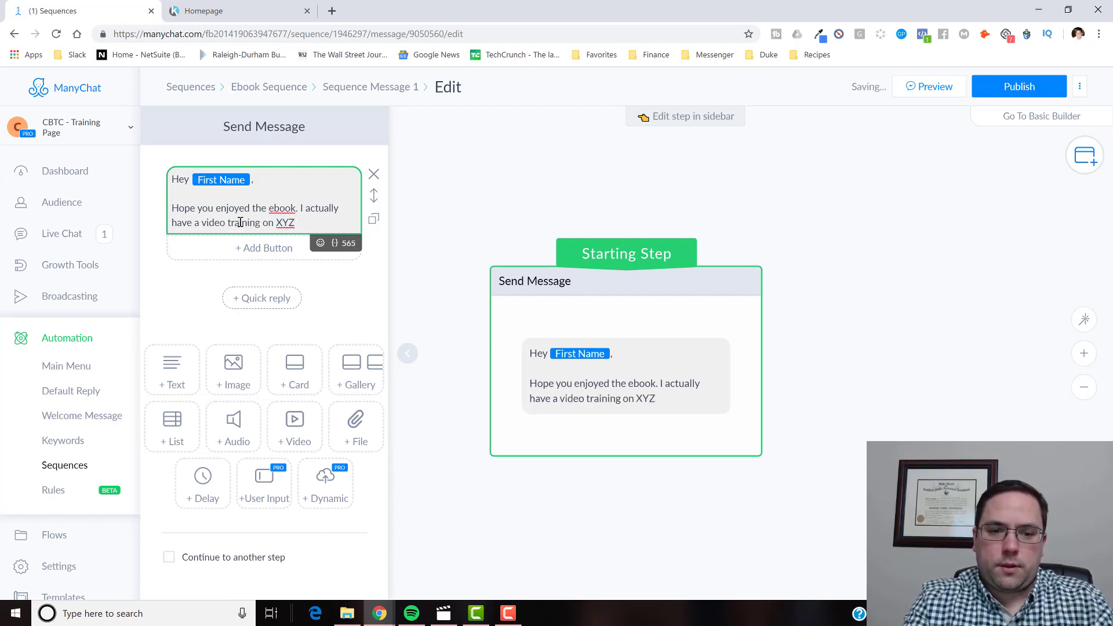
# Continue the message text with " - just click the button below to watch it for free."
pyautogui.write(' - jsut cl')
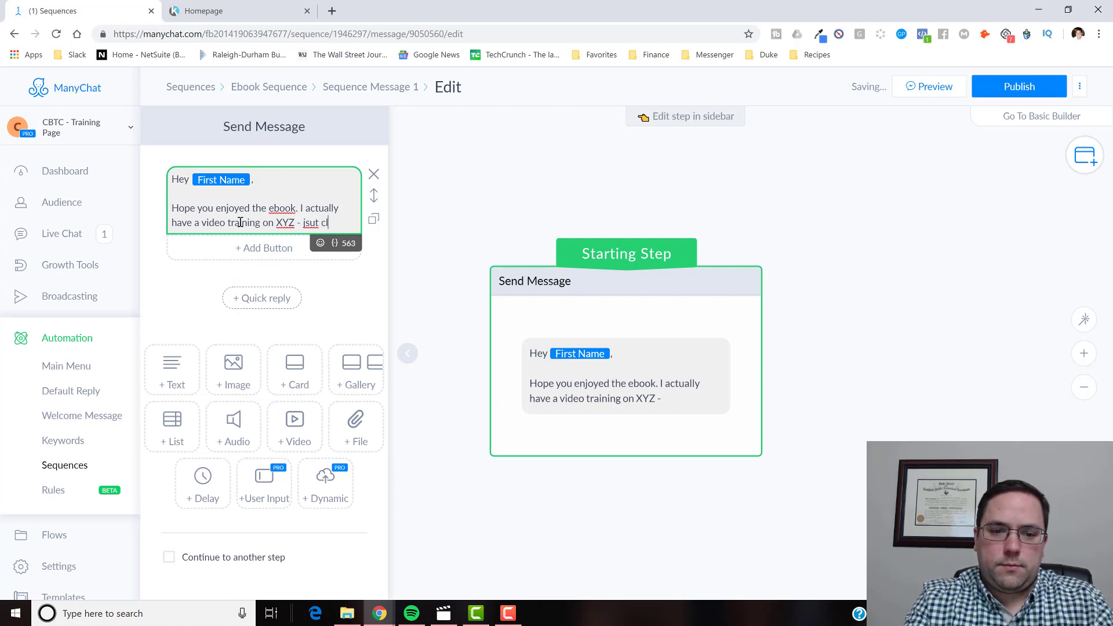
pyautogui.press('BackSpace')
pyautogui.press('BackSpace')
pyautogui.press('BackSpace')
pyautogui.press('BackSpace')
pyautogui.press('BackSpace')
pyautogui.press('BackSpace')
pyautogui.write('ust click the but')
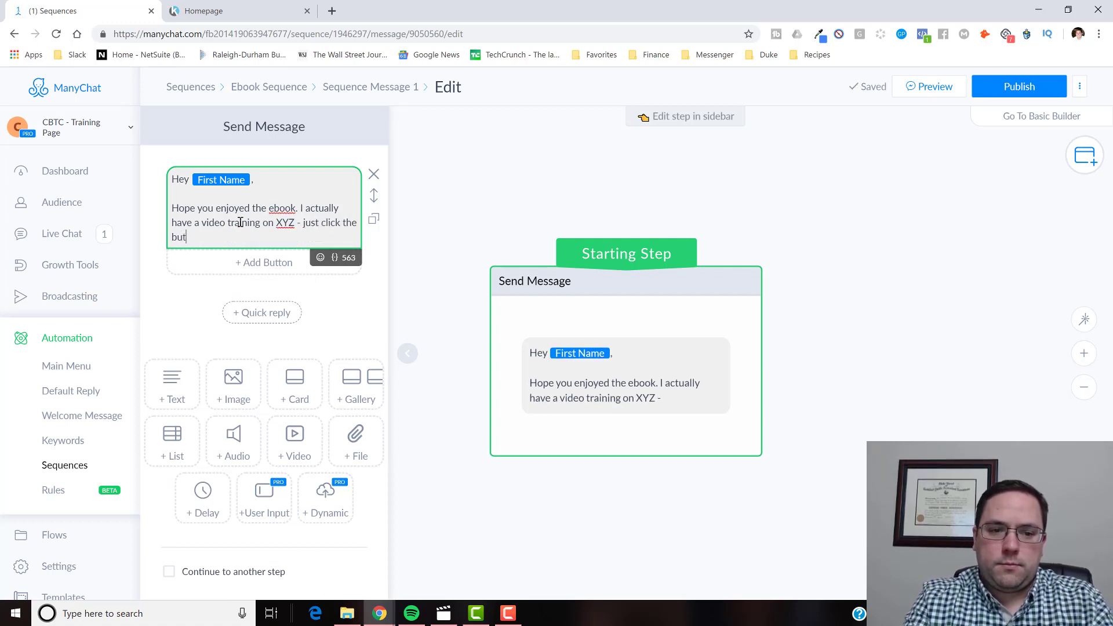
pyautogui.write('ton below to watc')
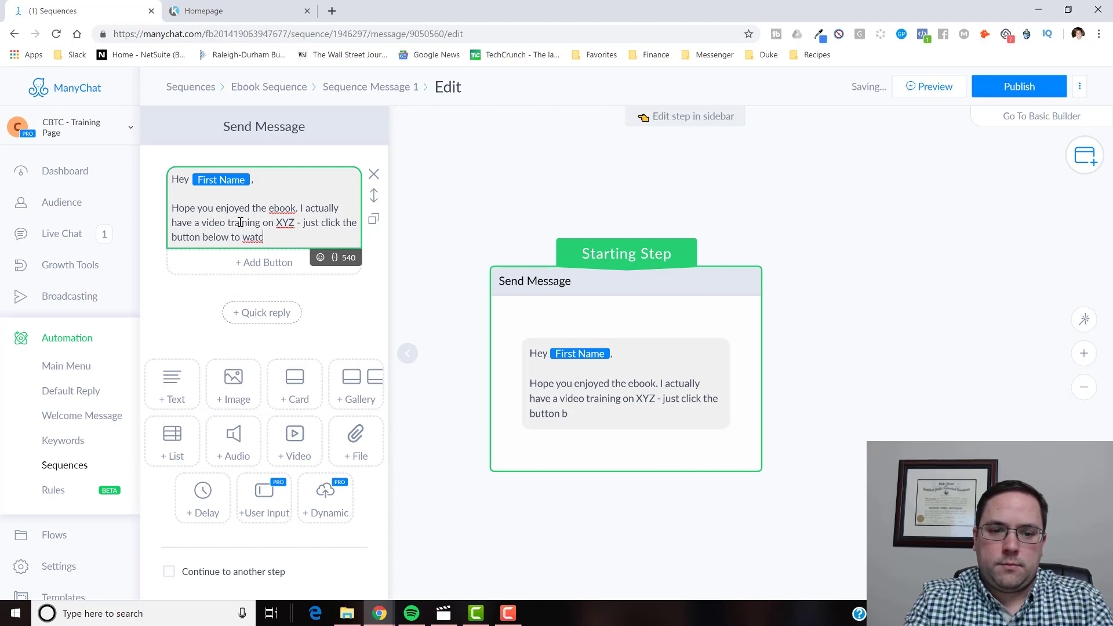
pyautogui.write('h it. ')
pyautogui.write(' for free.')
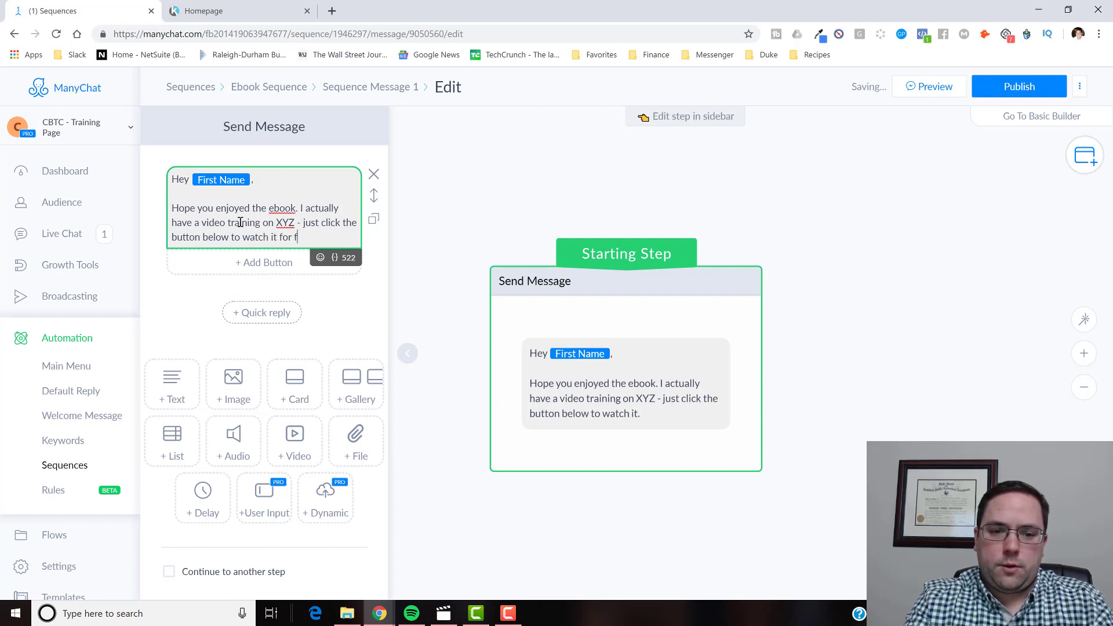
# Insert a space and two pointing-down hand emojis between "free" and the final period
pyautogui.click(312, 236)
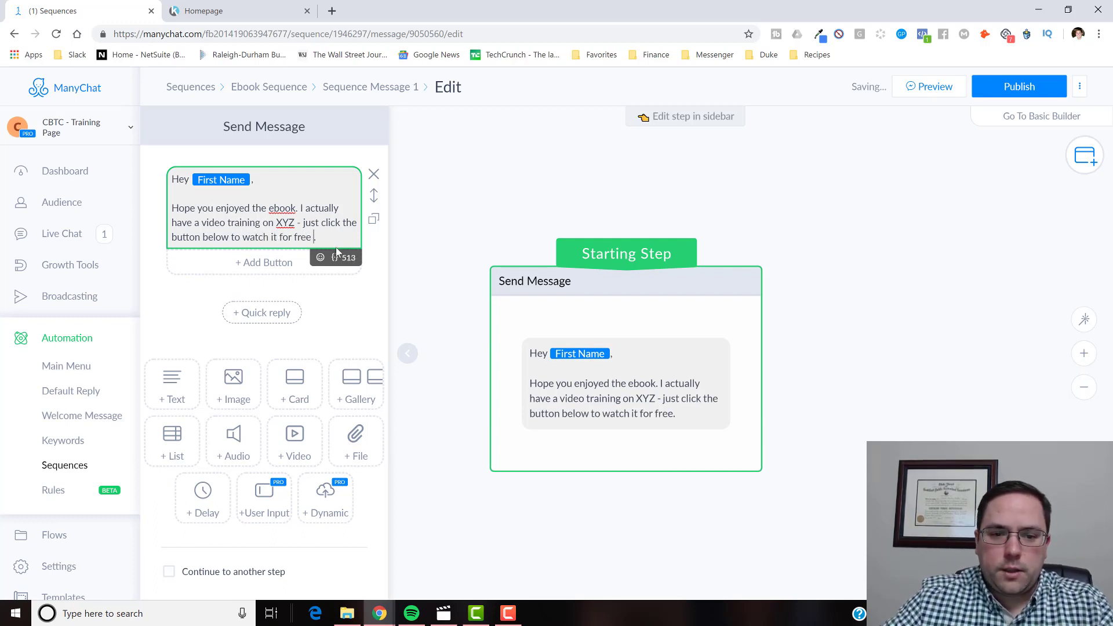
pyautogui.click(320, 258)
pyautogui.click(214, 331)
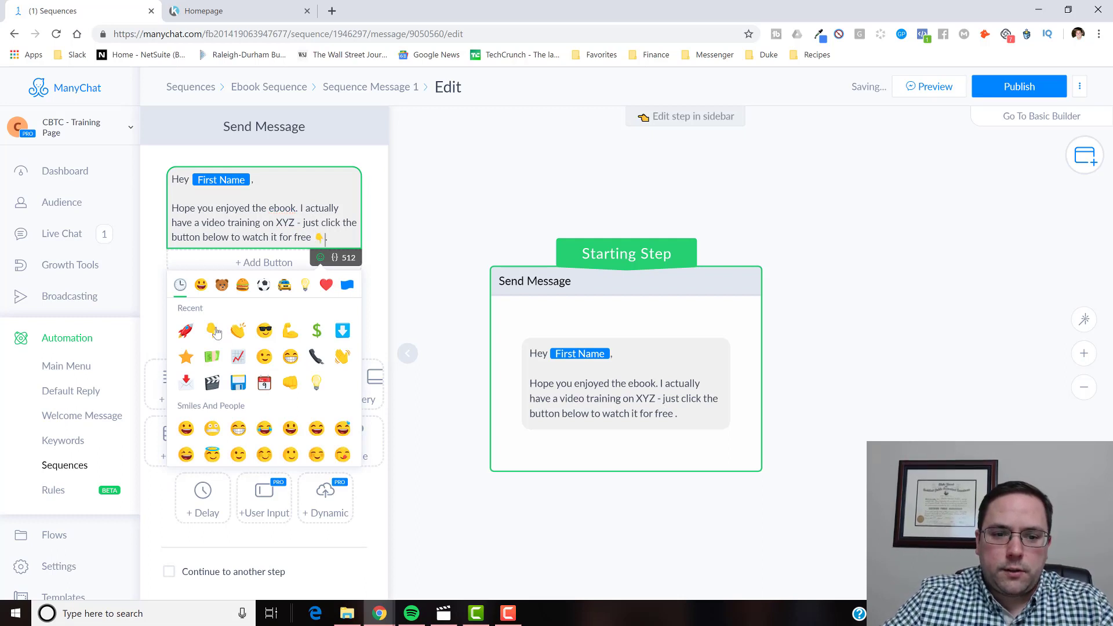
pyautogui.click(213, 332)
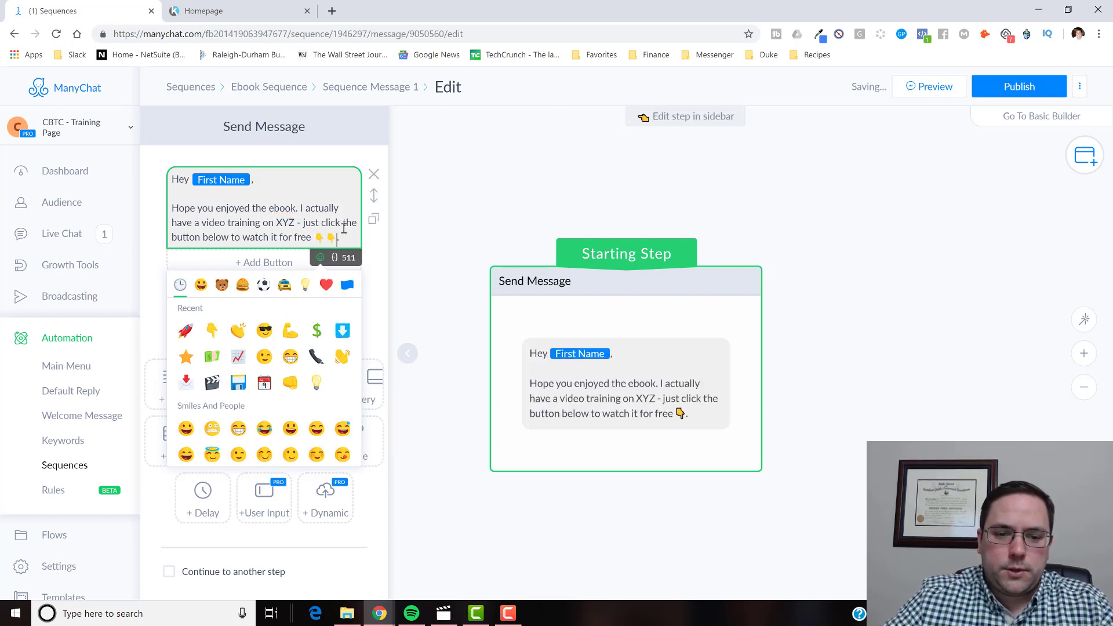
# Add a button titled "Watch XYZ Video" to the message that opens the website youtube.com
pyautogui.click(260, 268)
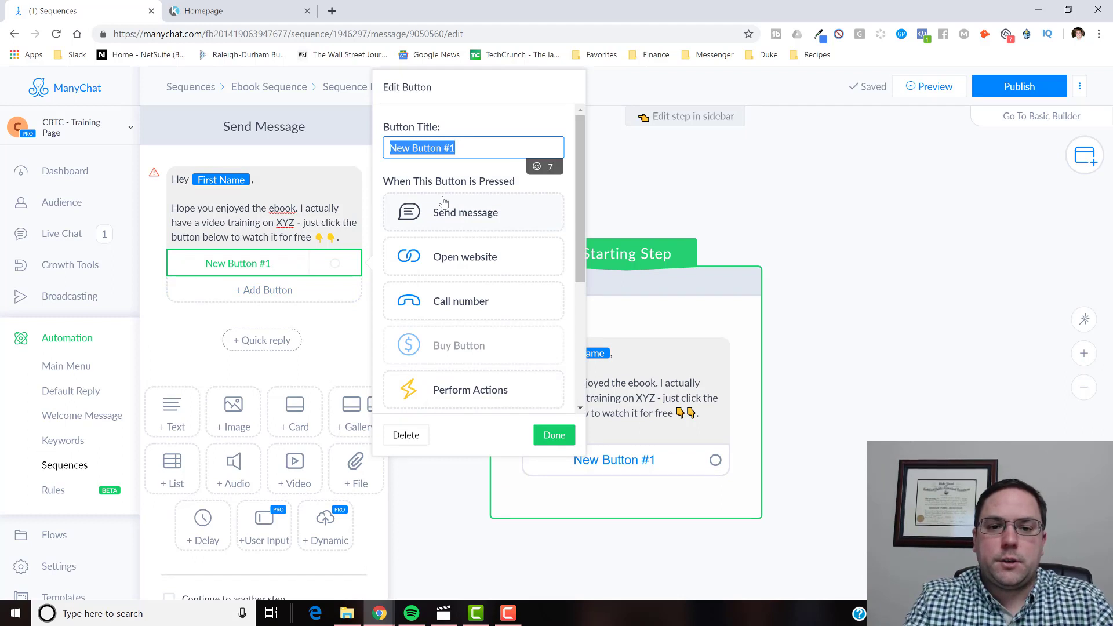
pyautogui.write('Watch V')
pyautogui.press('BackSpace')
pyautogui.write('XYZ Video')
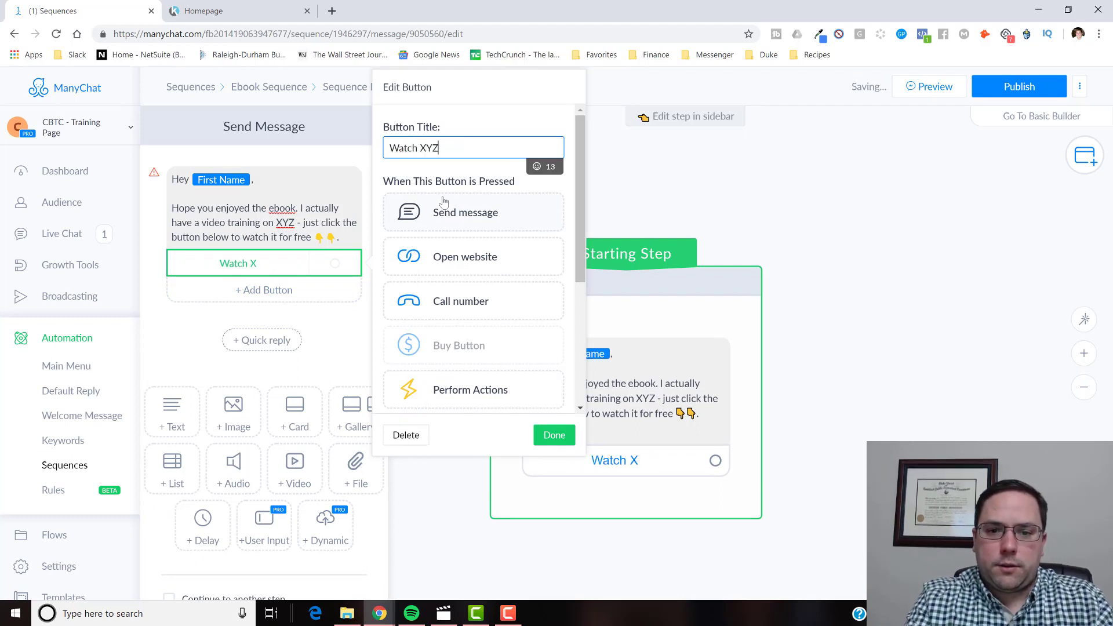
pyautogui.click(428, 247)
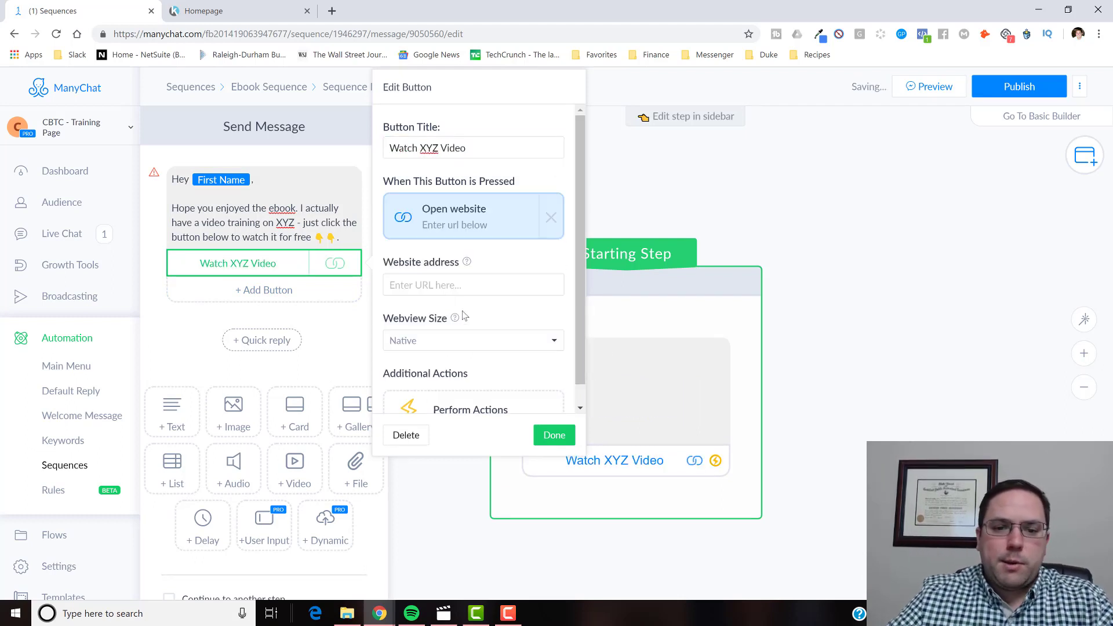
pyautogui.click(464, 285)
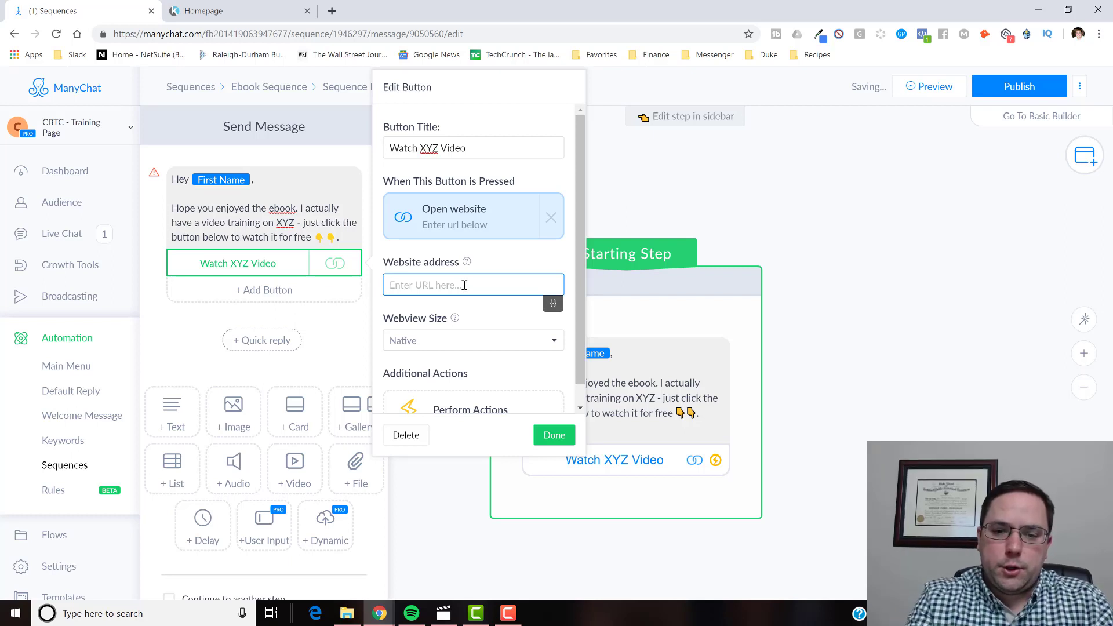
pyautogui.write('youtube.com')
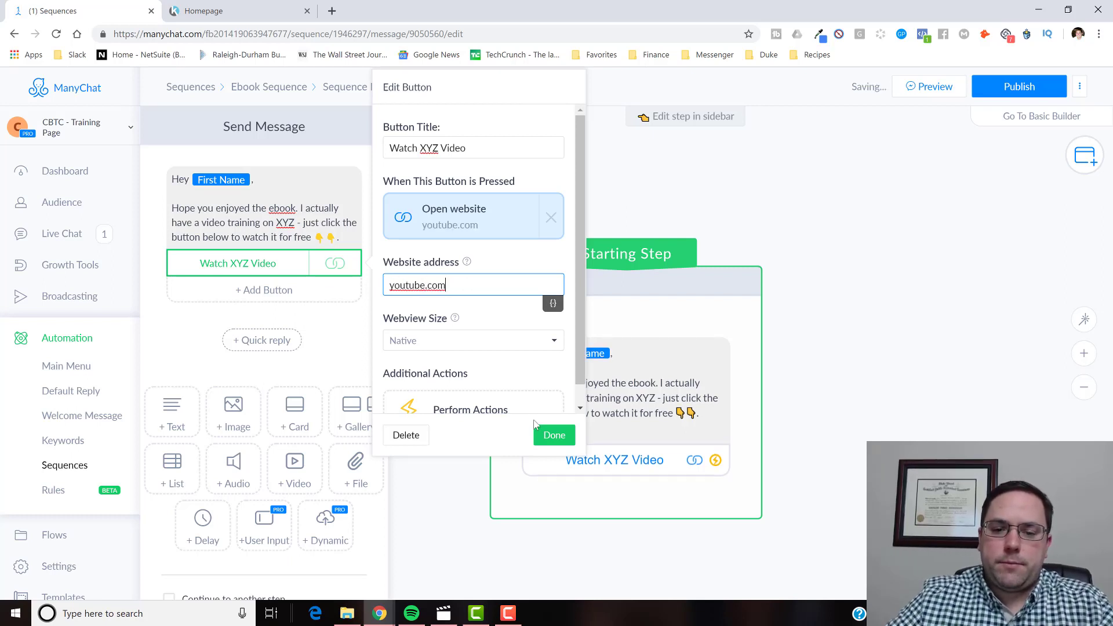
pyautogui.click(551, 435)
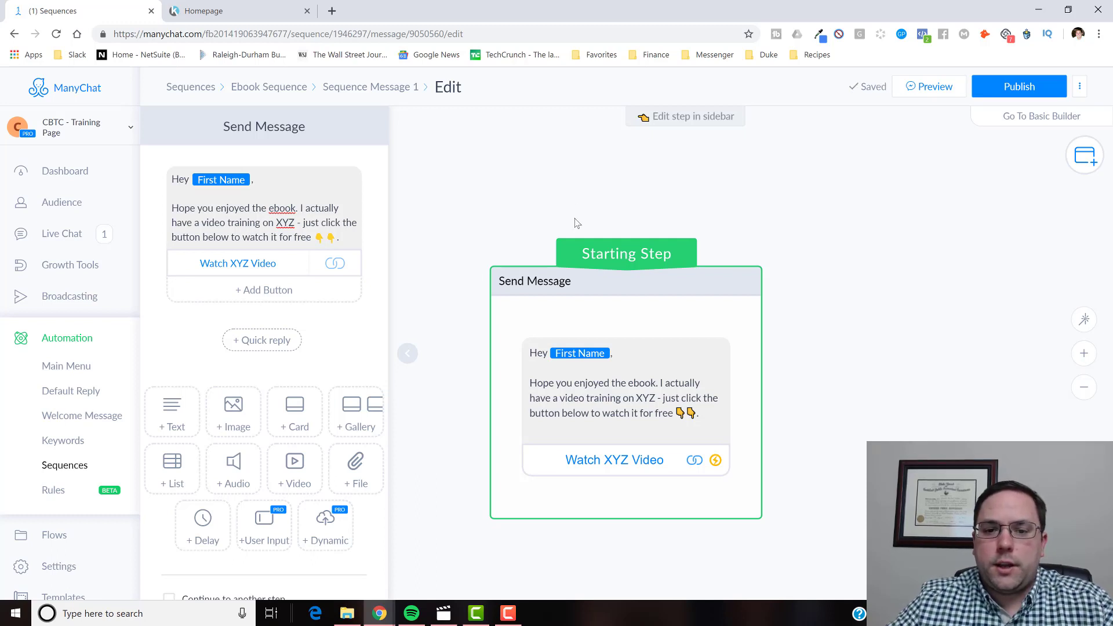
# Connect the Watch XYZ Video button to a new Perform Actions step and list the available actions
pyautogui.scroll(-2, 577, 197)
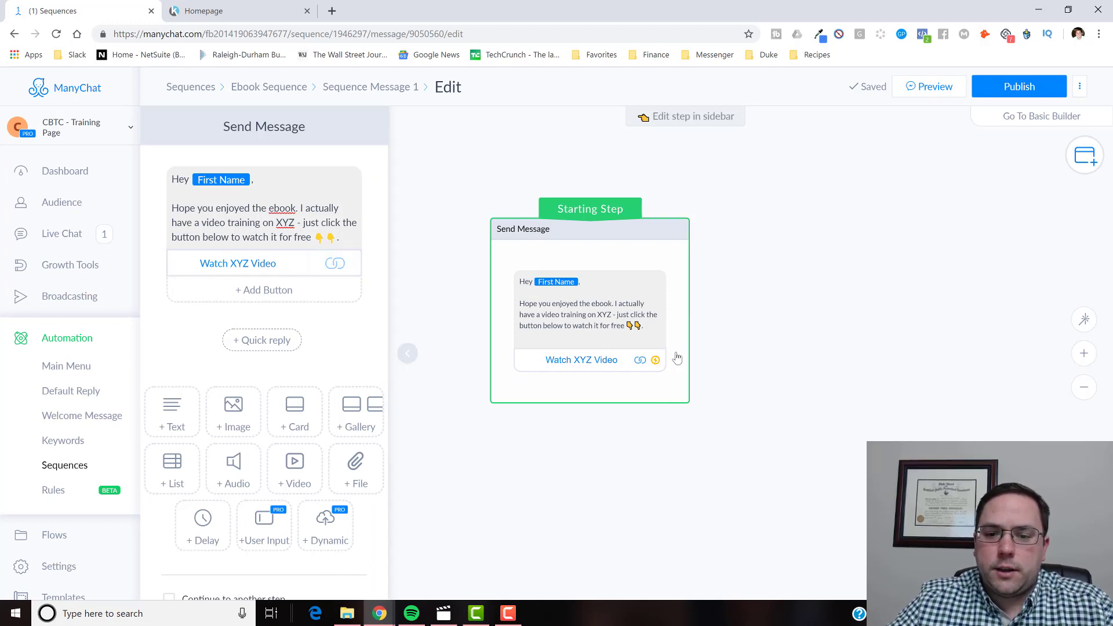
pyautogui.click(661, 365)
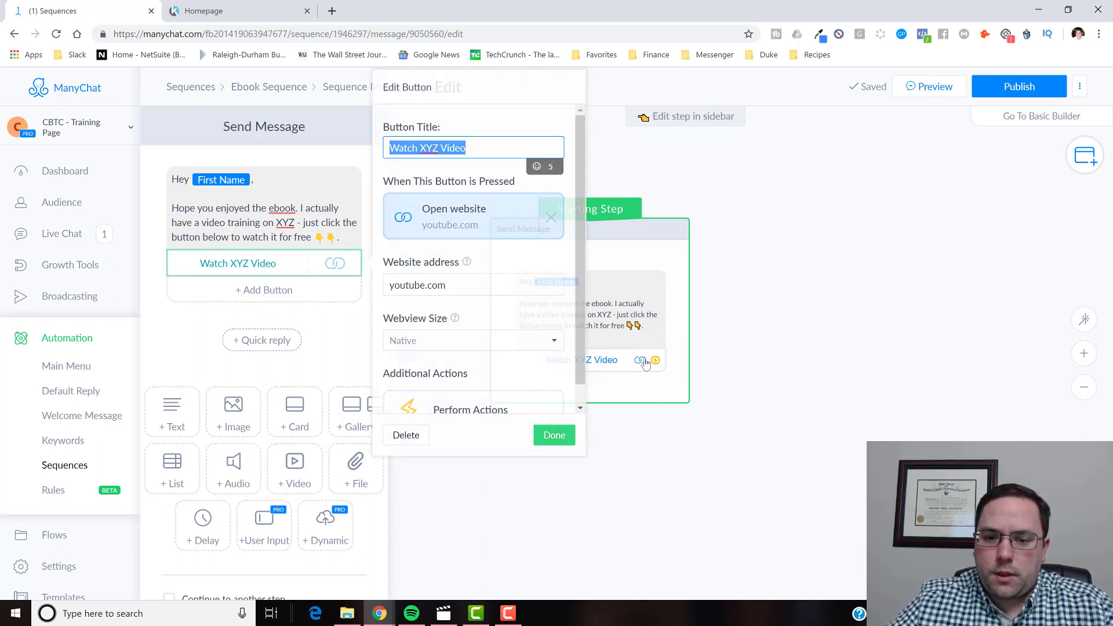
pyautogui.click(623, 327)
pyautogui.moveTo(655, 360); pyautogui.dragTo(784, 367)
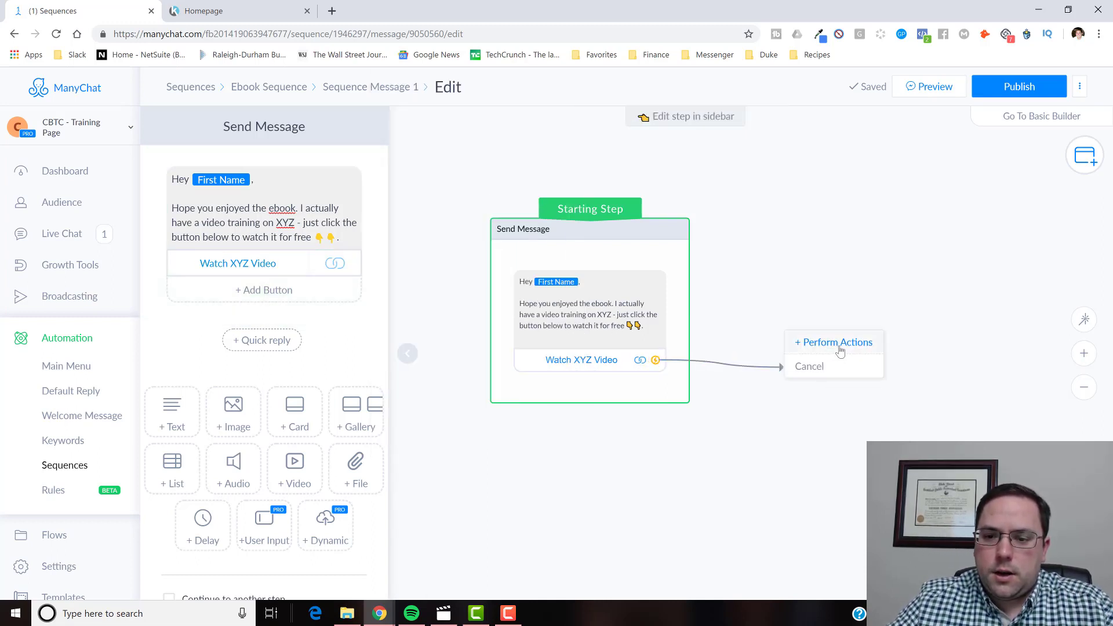
pyautogui.click(839, 343)
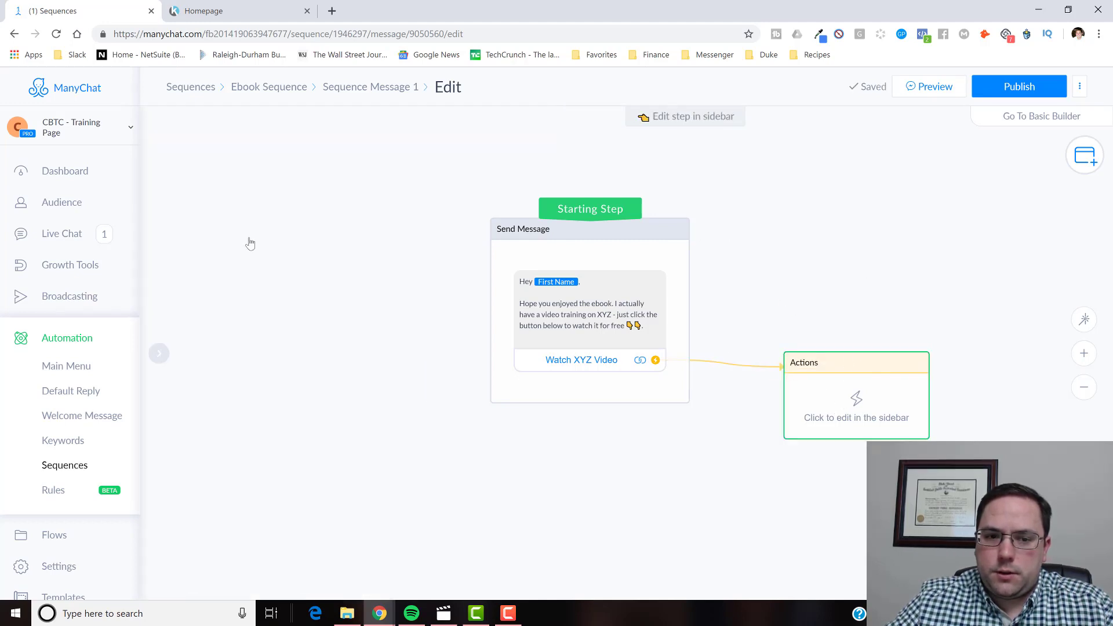
pyautogui.click(250, 186)
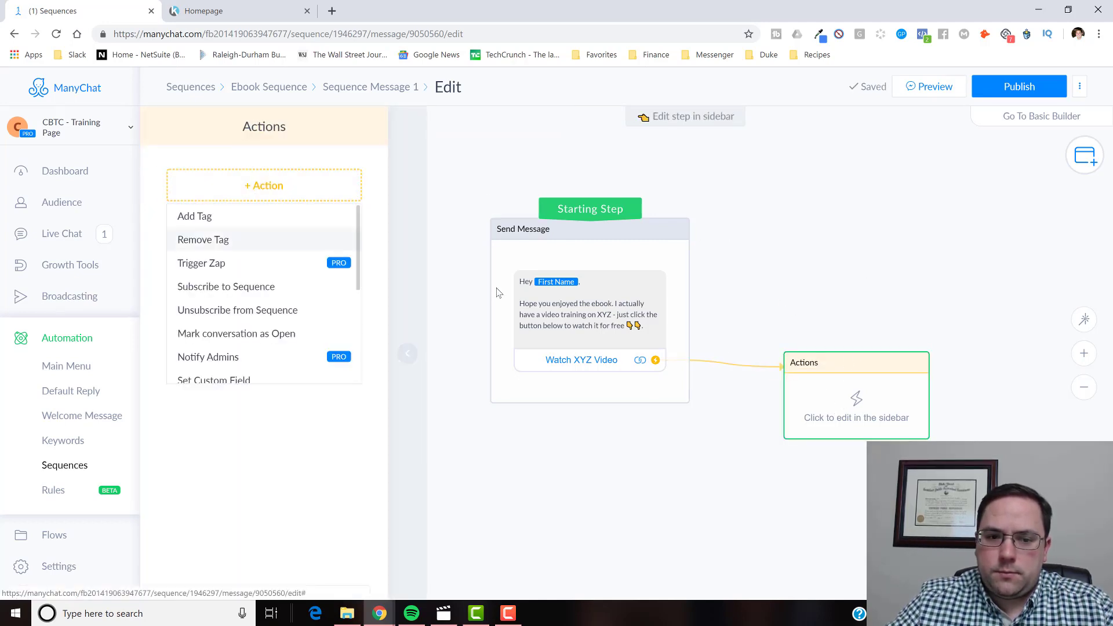
# Delete the Actions step linked to the Watch XYZ Video button
pyautogui.click(781, 277)
pyautogui.moveTo(828, 362)
pyautogui.click(822, 341)
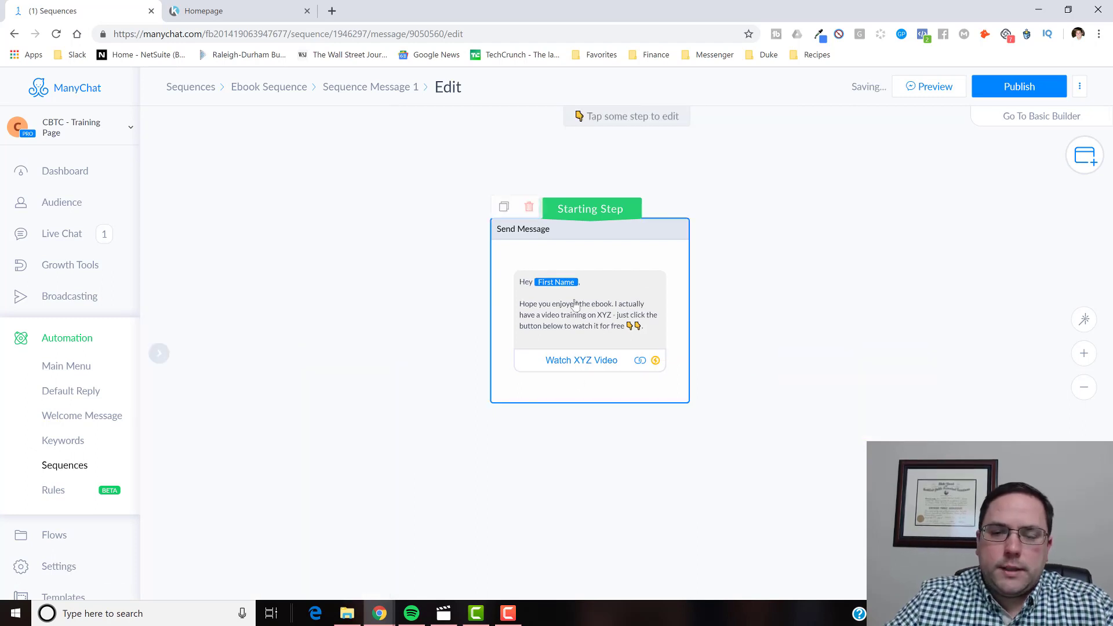
# Add a typing delay below the message text in the starting step and set its delay time to 10 seconds
pyautogui.click(573, 311)
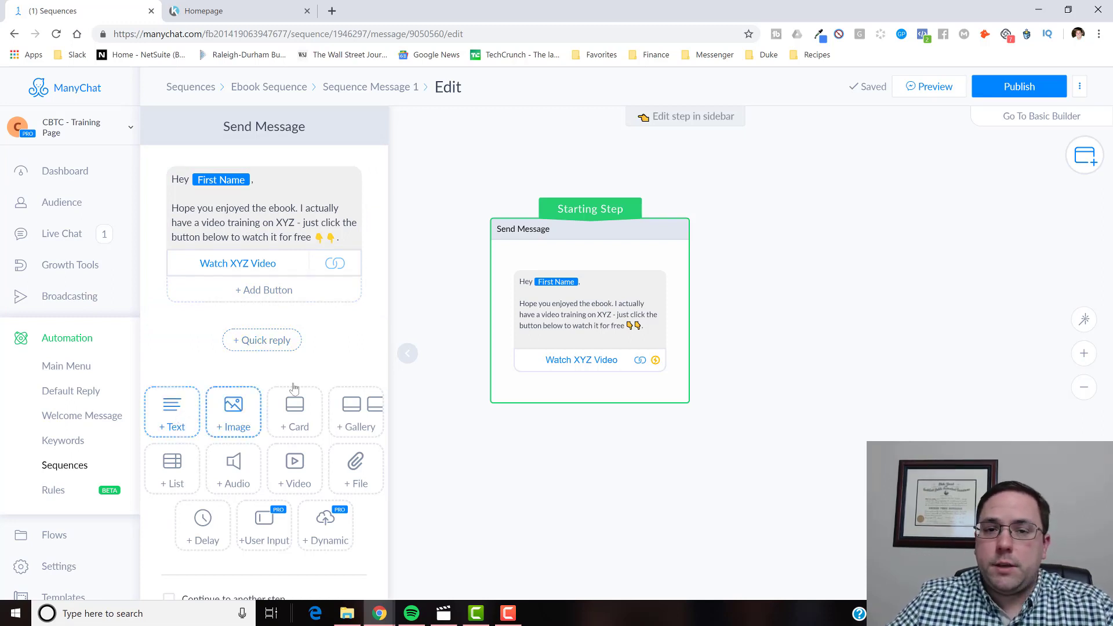
pyautogui.scroll(-1, 313, 335)
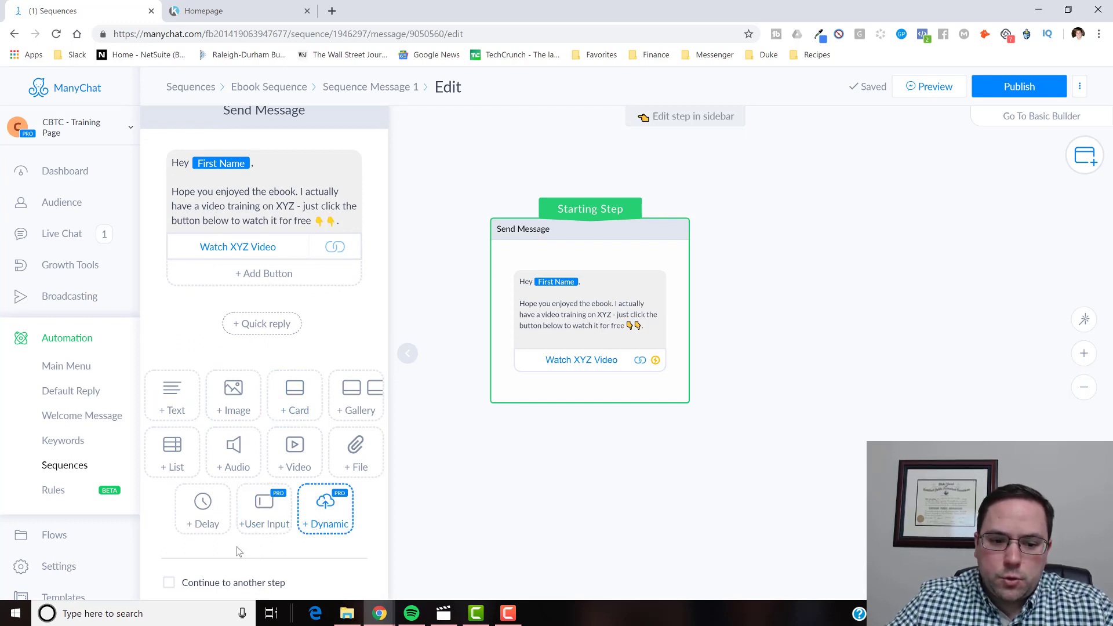
pyautogui.click(203, 516)
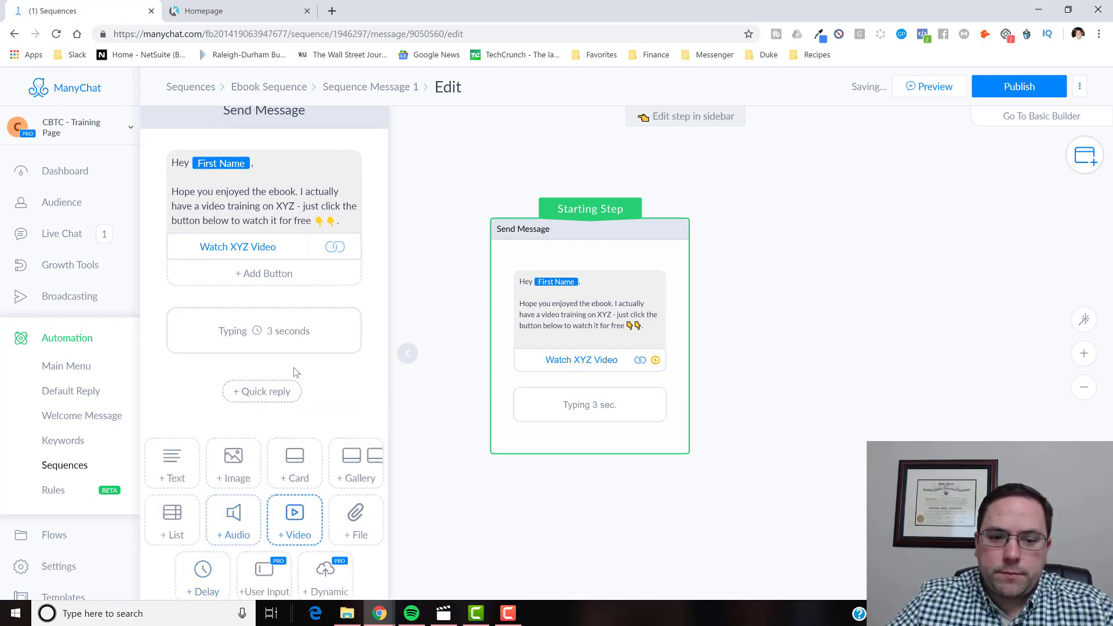
pyautogui.click(261, 341)
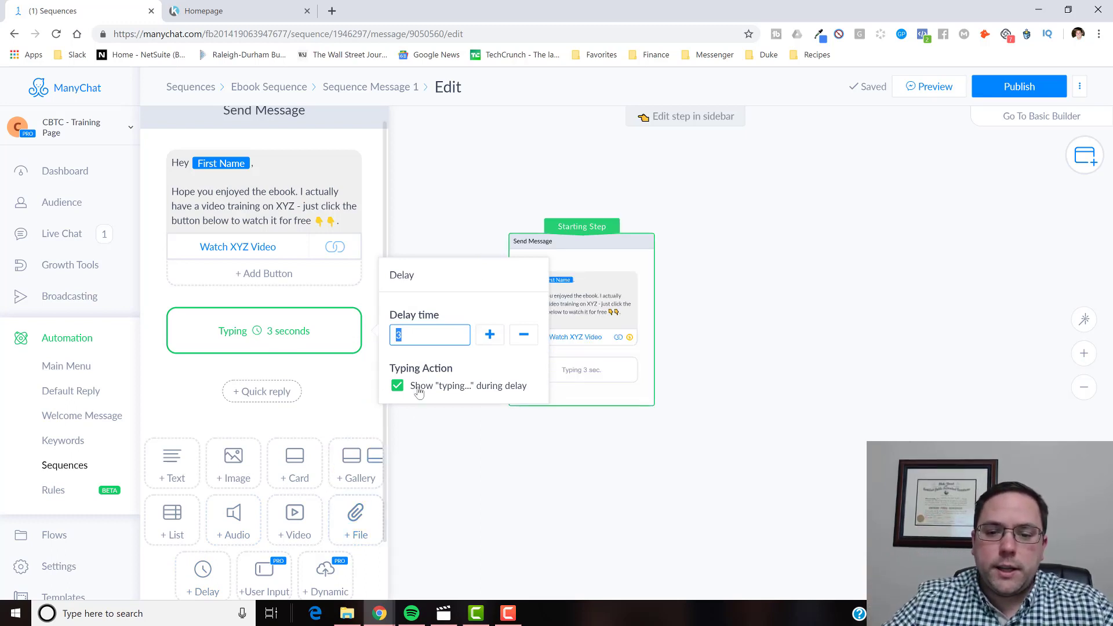
pyautogui.click(746, 337)
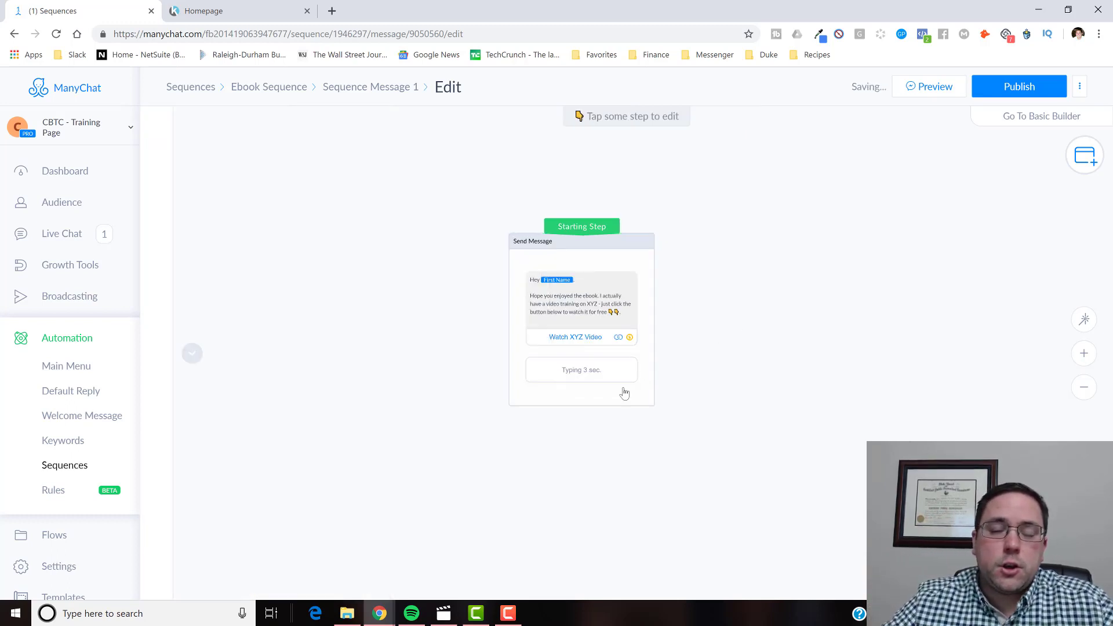
pyautogui.click(579, 372)
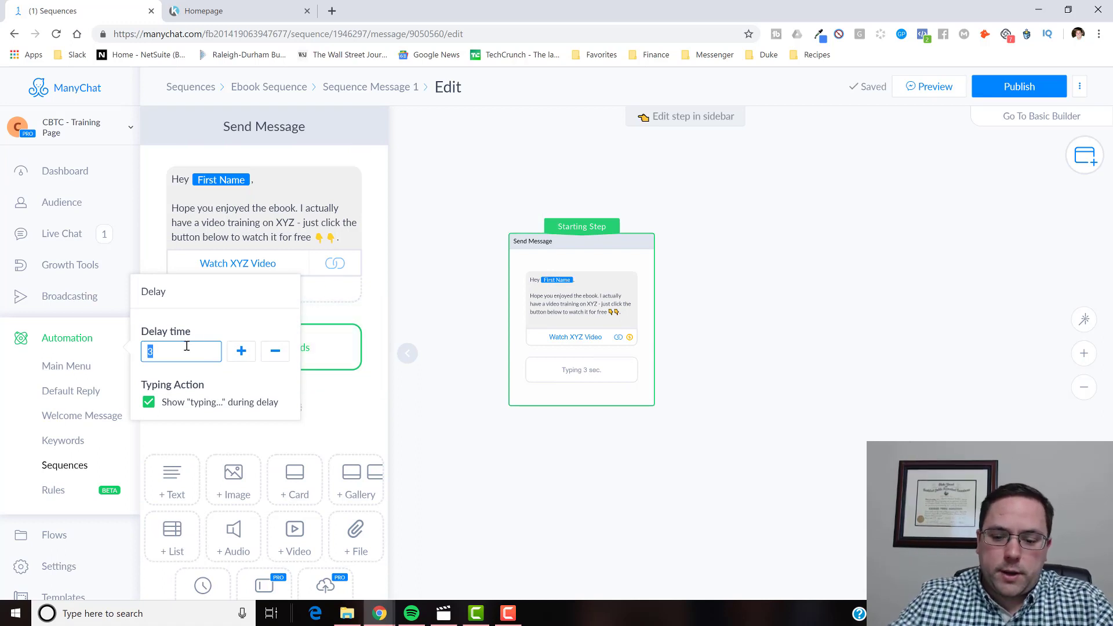
pyautogui.write('10')
pyautogui.click(798, 347)
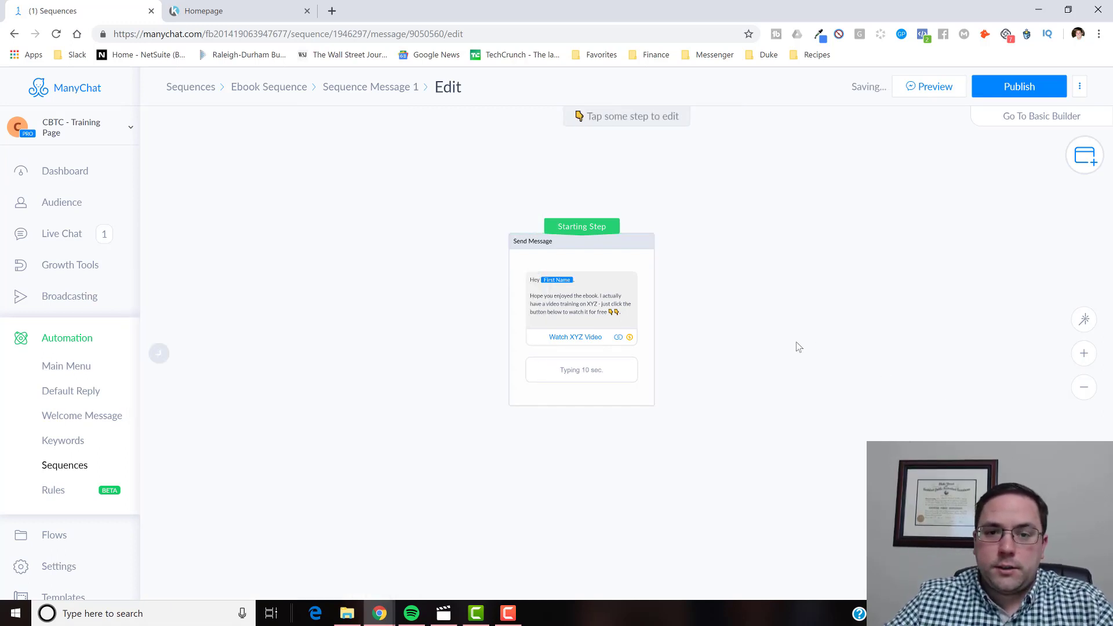
# Add a text block reading "DID YOU LIKE IT" below the typing delay in the starting step
pyautogui.click(597, 397)
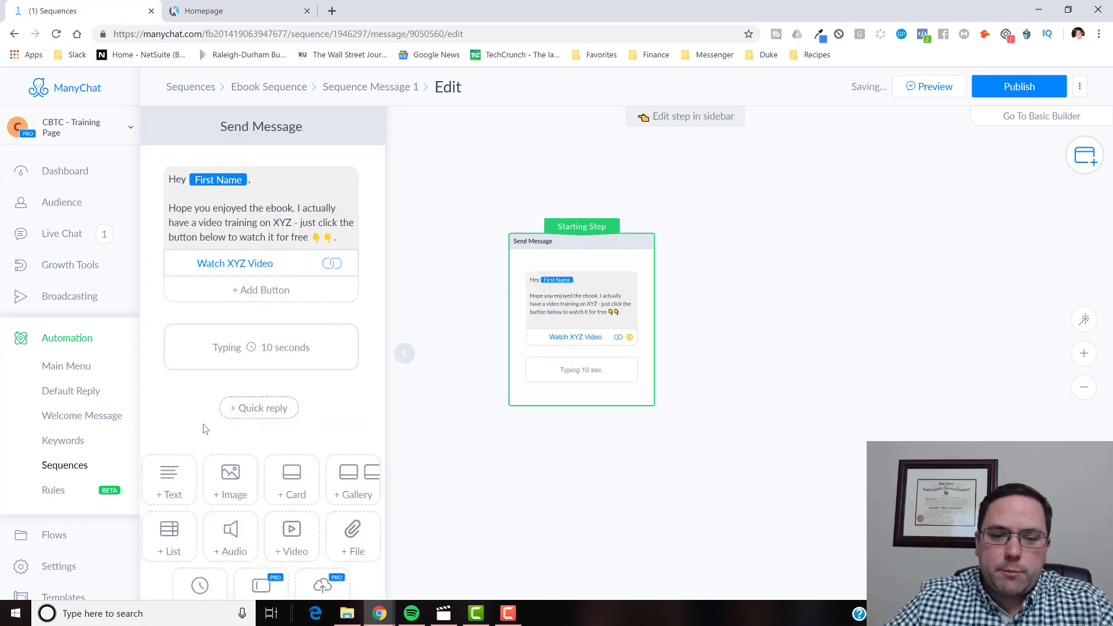
pyautogui.click(170, 481)
pyautogui.click(311, 396)
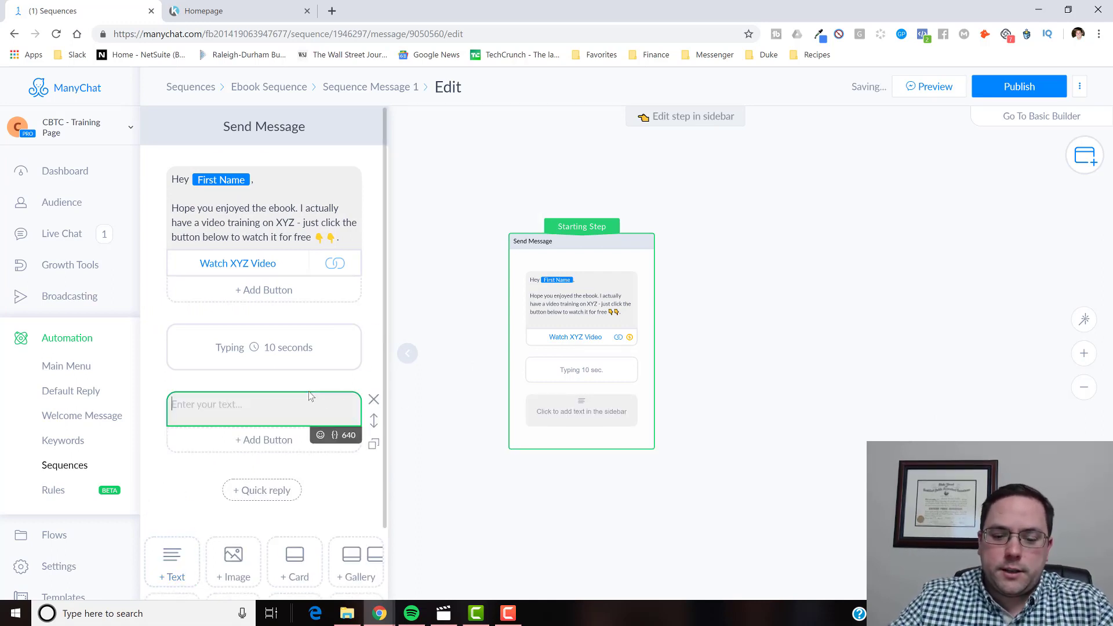
pyautogui.write('DID YOU LIKE IT')
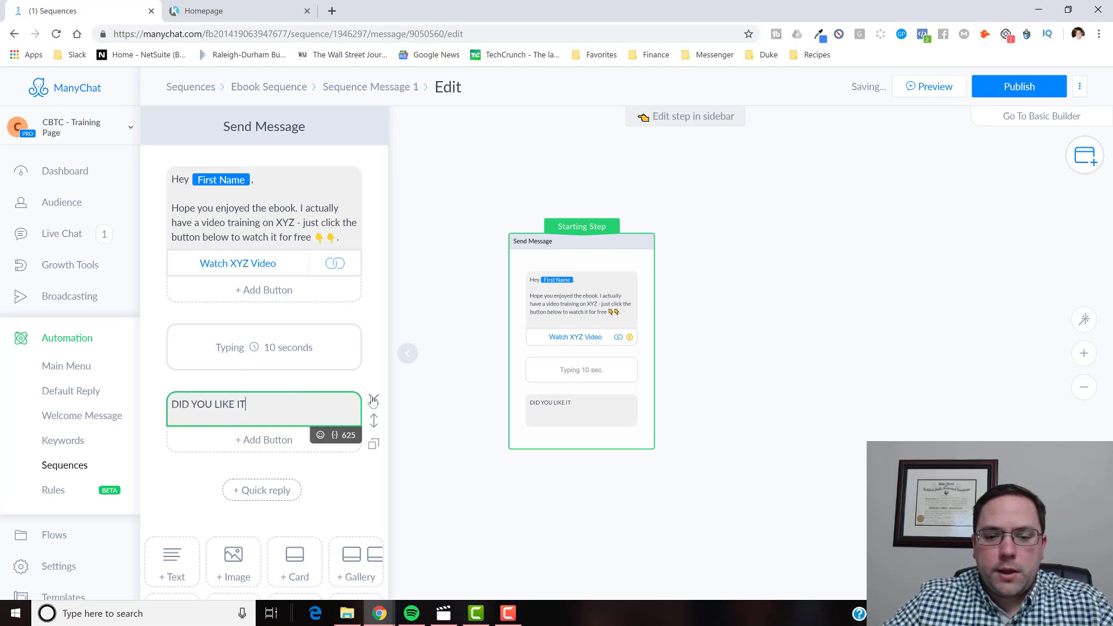
# Remove the "DID YOU LIKE IT" text block from the starting step
pyautogui.click(430, 397)
pyautogui.click(373, 400)
pyautogui.click(662, 162)
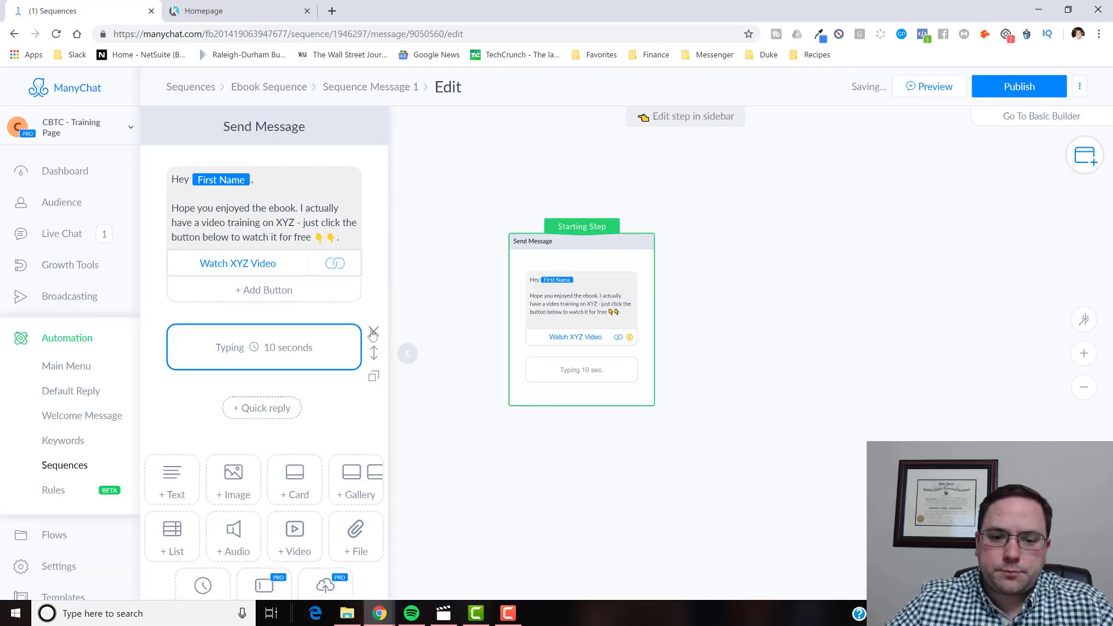
# Remove the typing delay from the starting step and make that step continue automatically to a Smart Delay
pyautogui.click(374, 332)
pyautogui.click(661, 162)
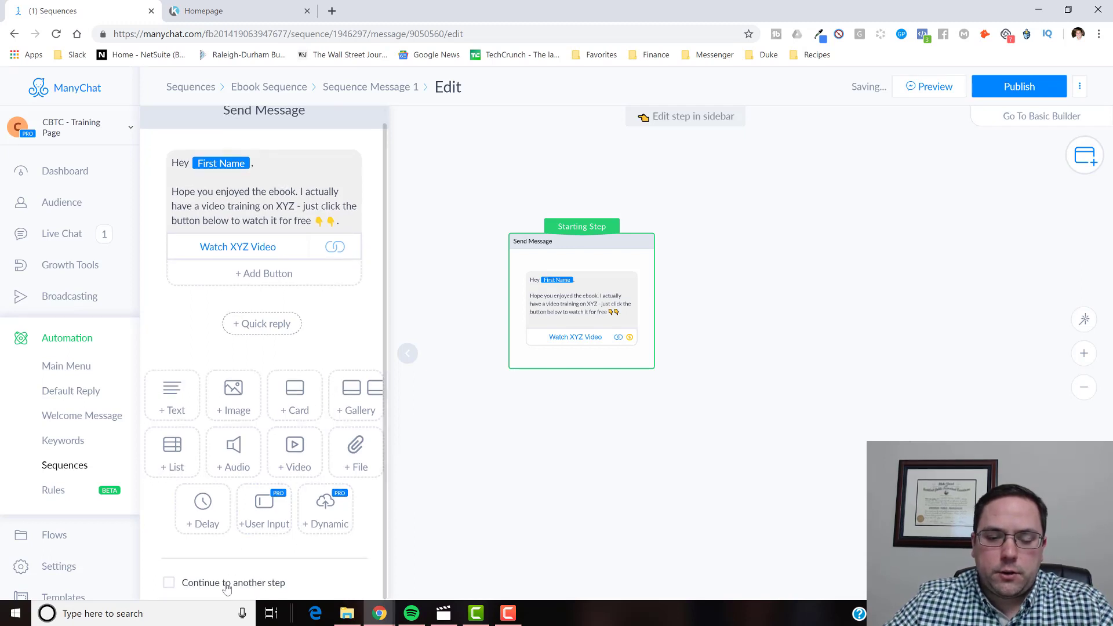
pyautogui.click(226, 585)
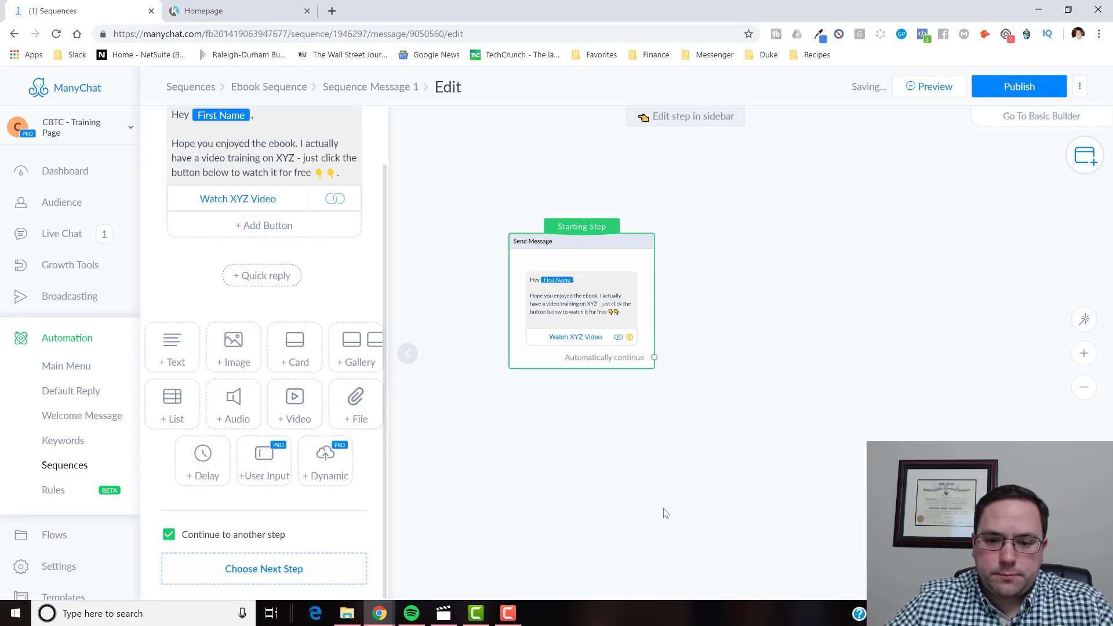
pyautogui.click(357, 556)
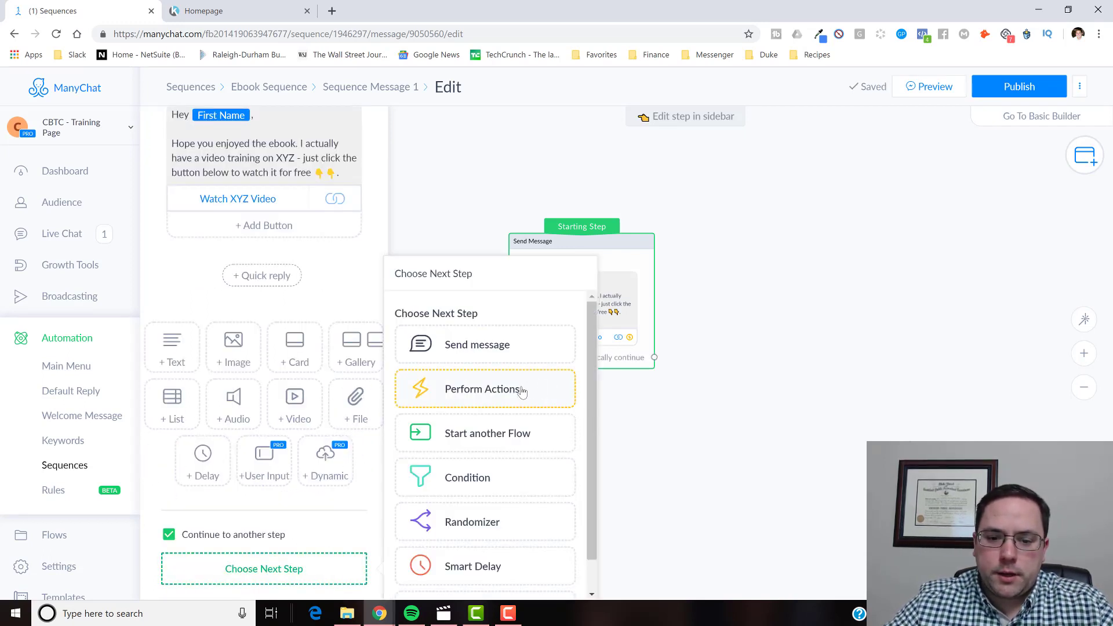
pyautogui.scroll(-1, 522, 392)
pyautogui.click(480, 531)
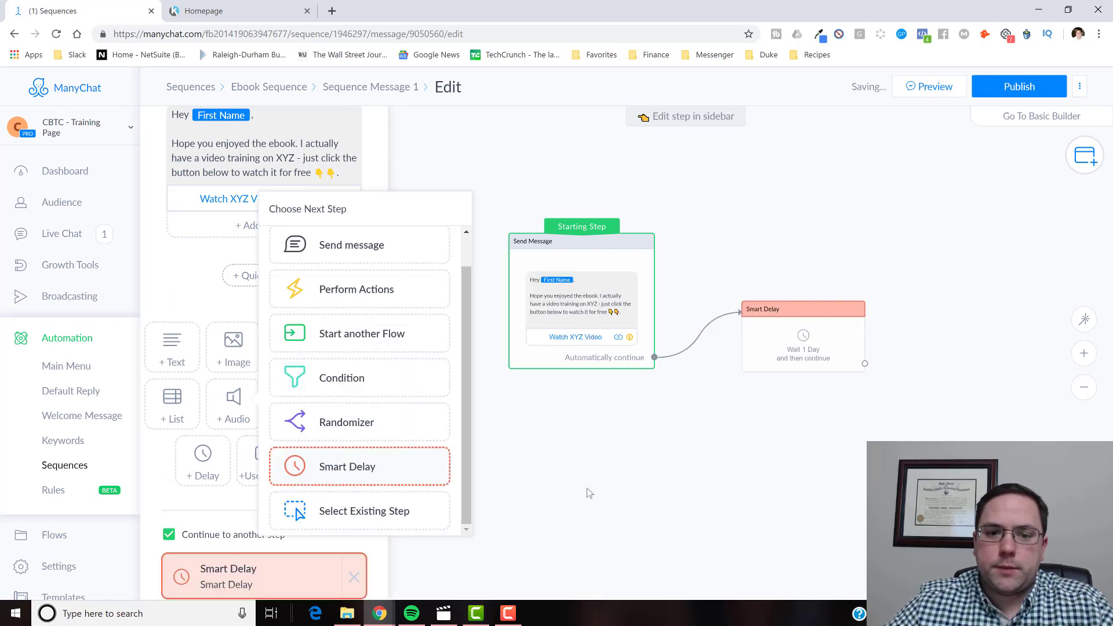
# Set the Smart Delay's duration to 15 minutes
pyautogui.click(750, 337)
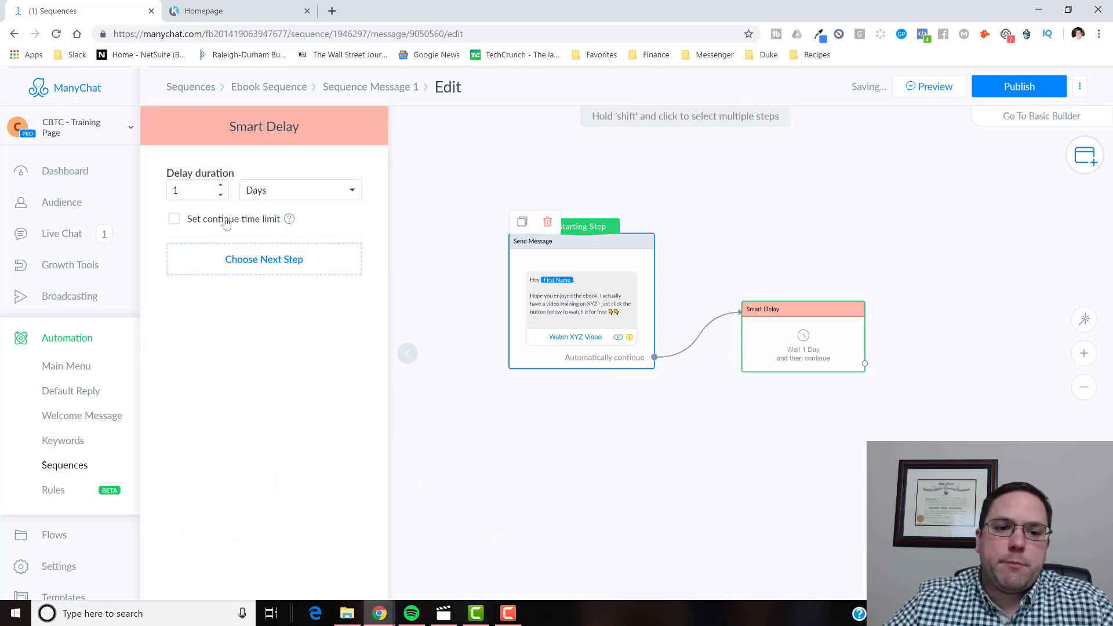
pyautogui.doubleClick(215, 190)
pyautogui.write('5')
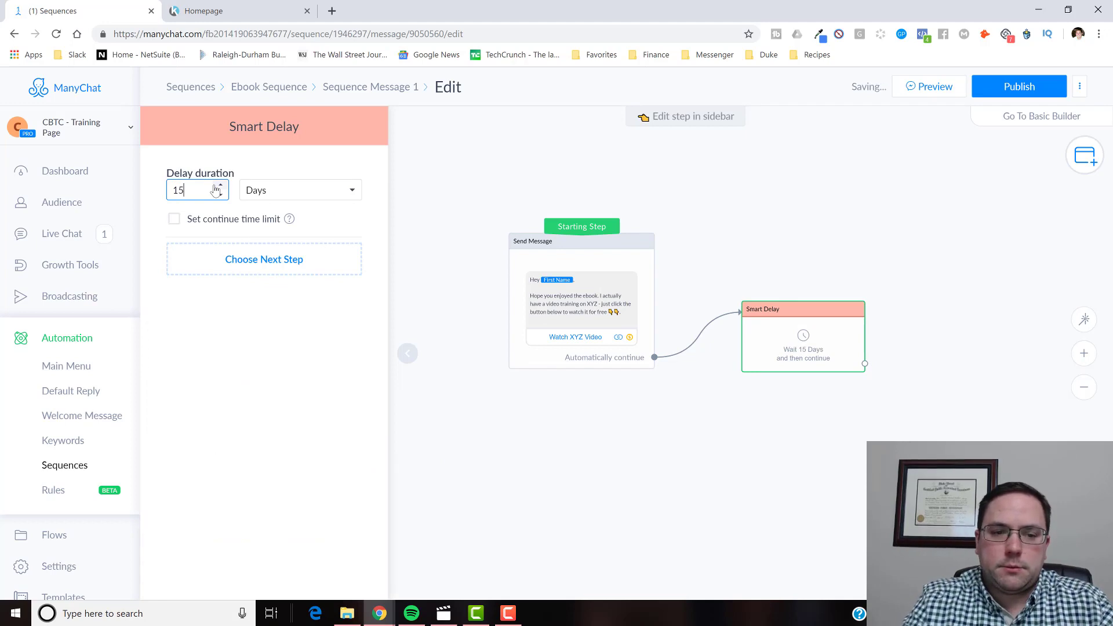
pyautogui.click(277, 190)
pyautogui.click(280, 216)
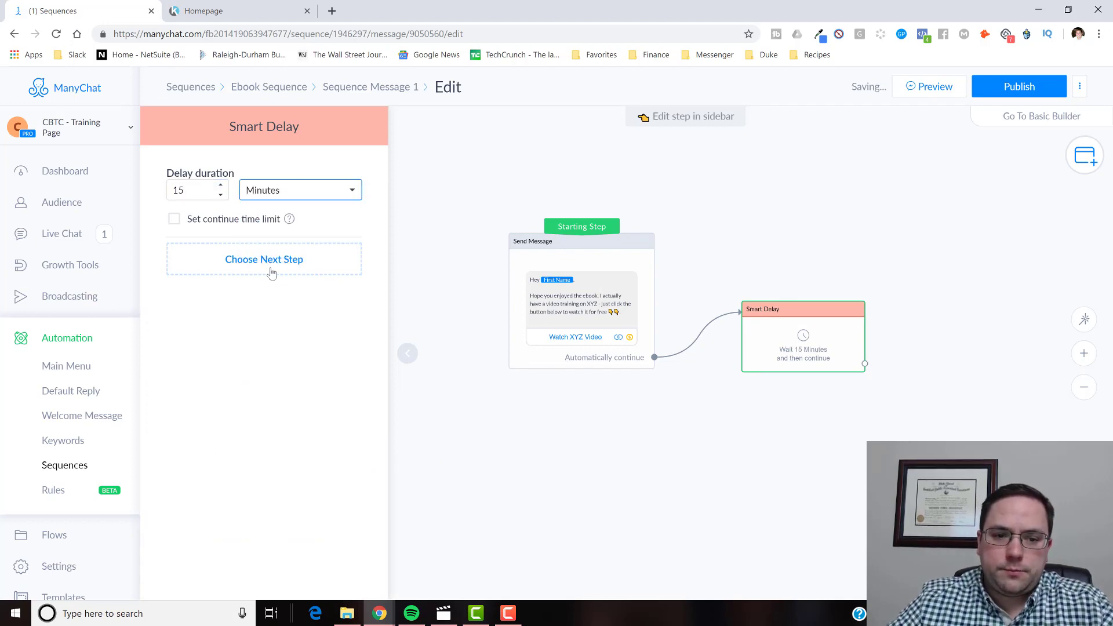
# Add a new Send Message step following the Smart Delay and open it for editing
pyautogui.click(252, 259)
pyautogui.click(491, 177)
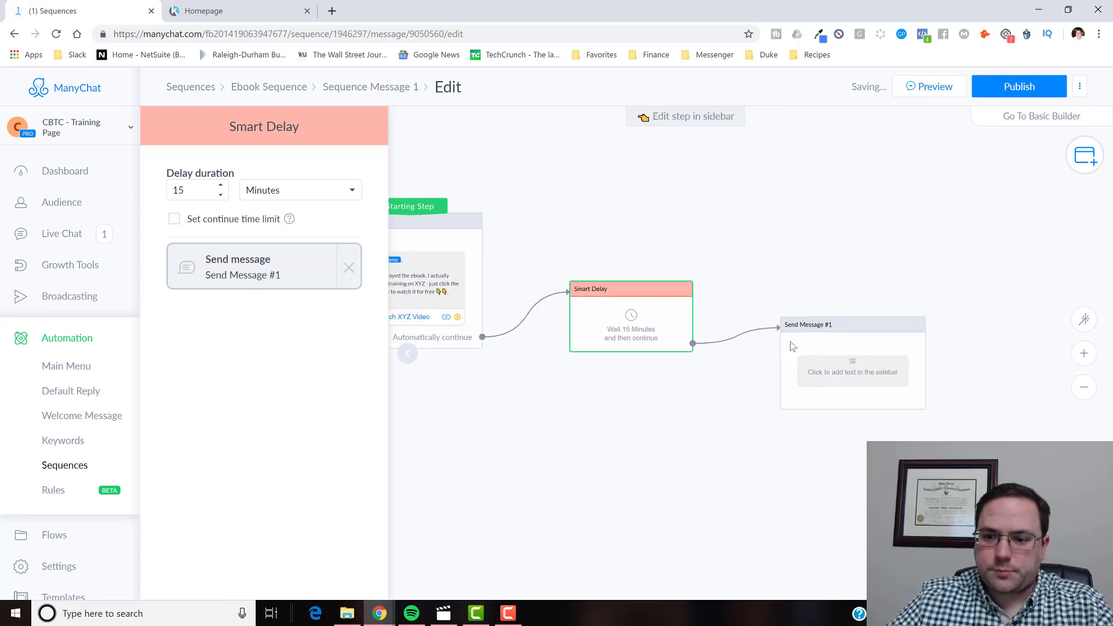
pyautogui.click(791, 343)
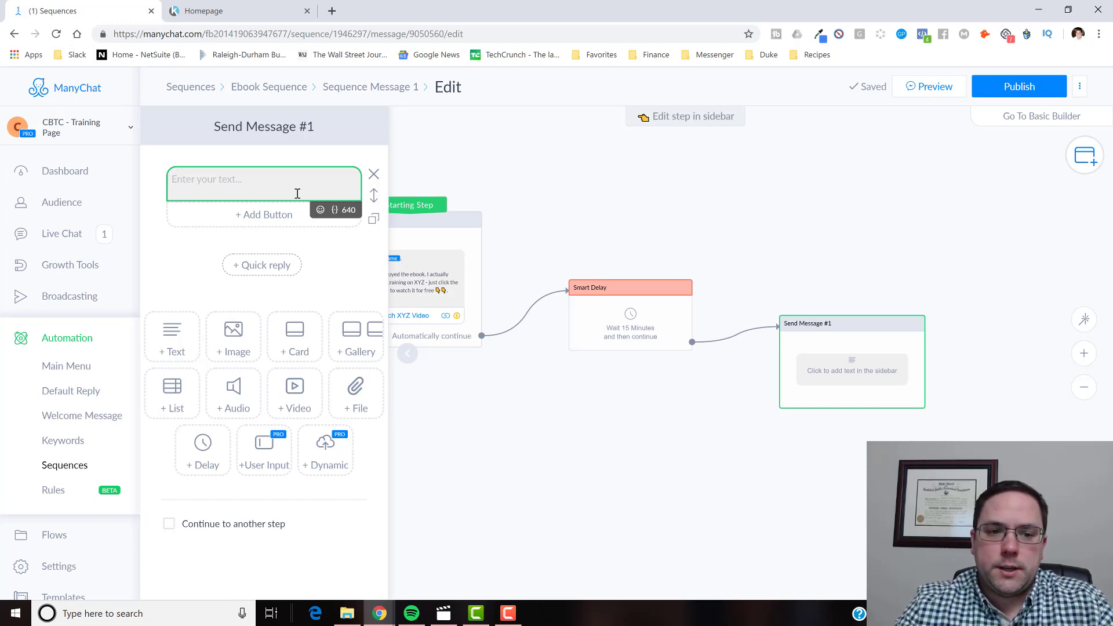
# Write "Did you like the video and would like to learn more about that topic?" as the text of the message after the Smart Delay
pyautogui.write('Did you')
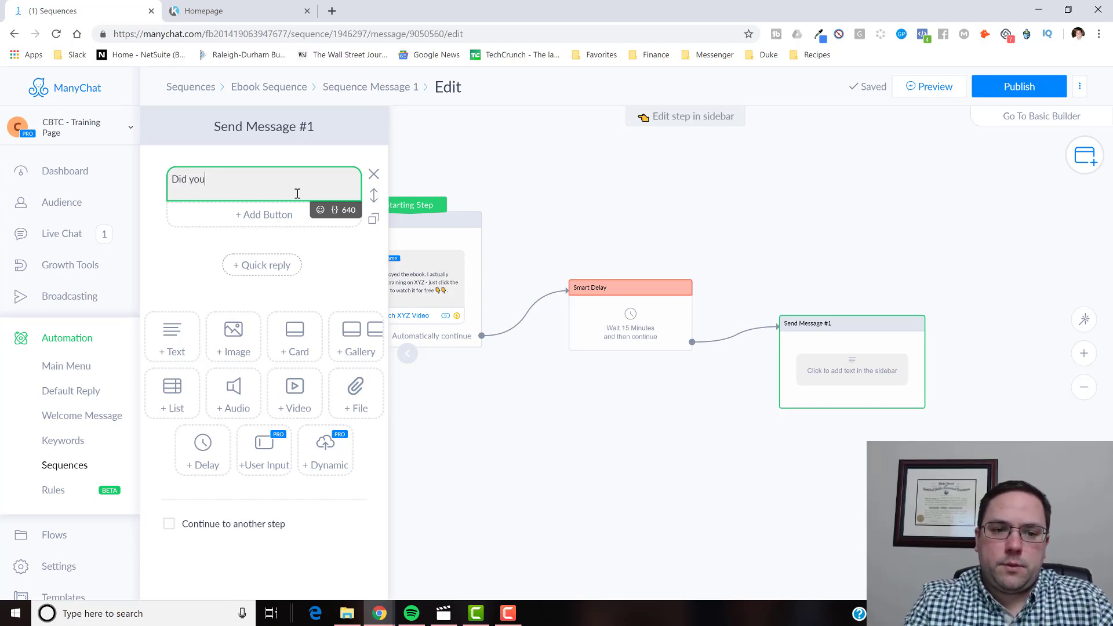
pyautogui.write(' like the video and ')
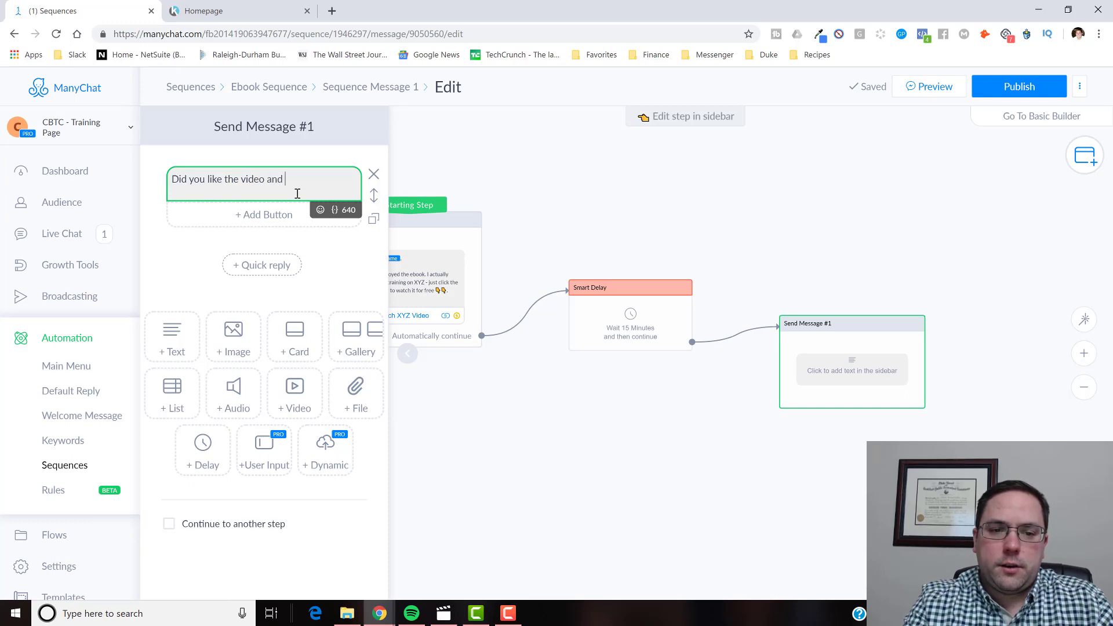
pyautogui.write('would like to ')
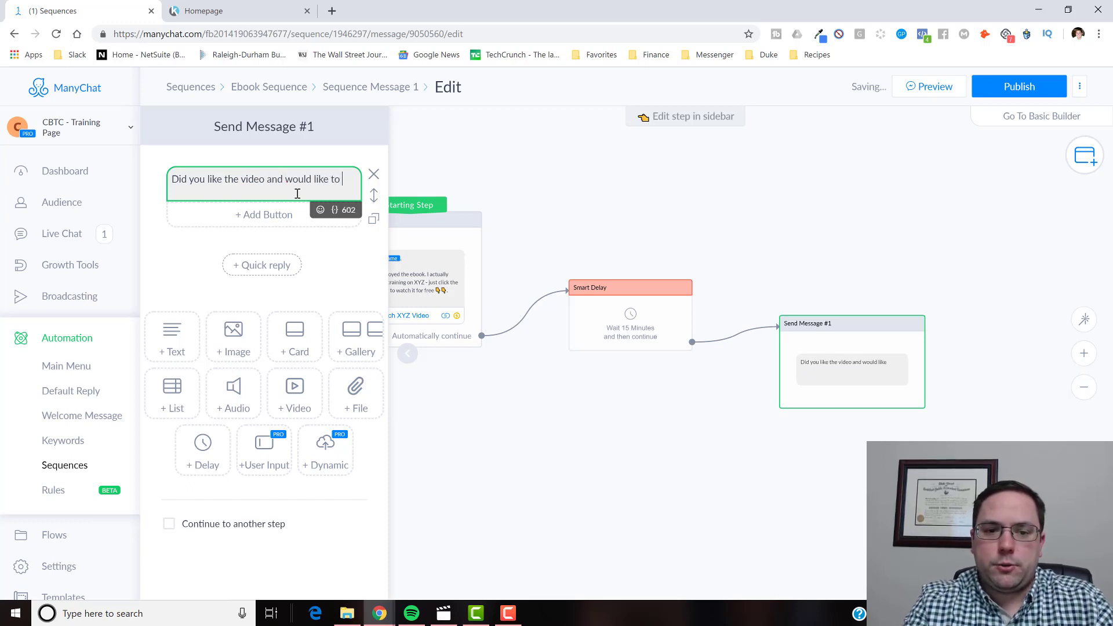
pyautogui.write('leanr t')
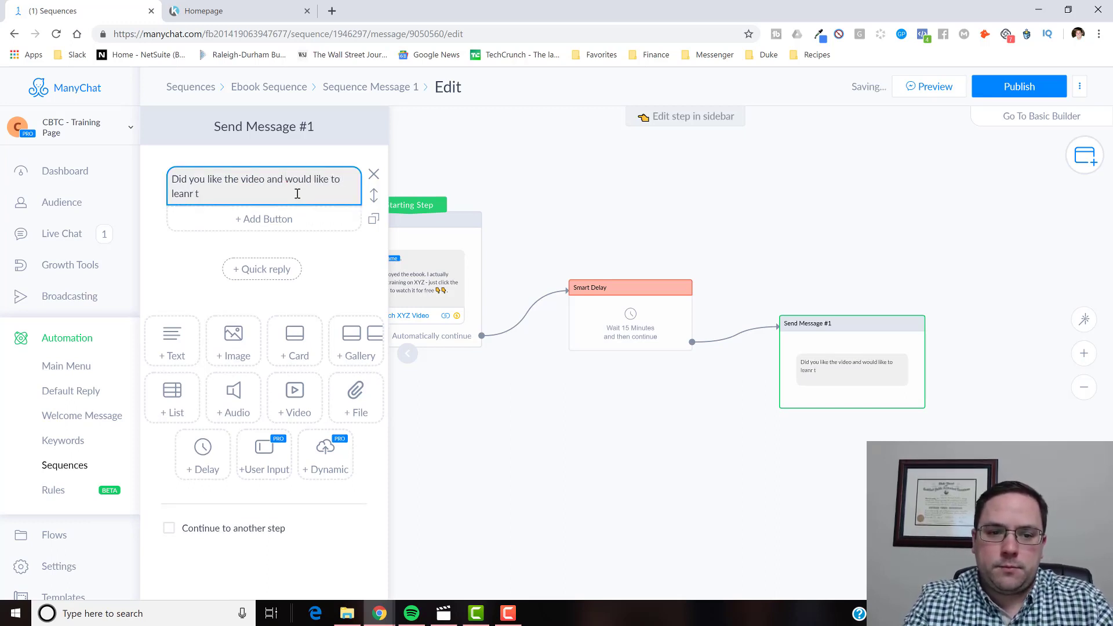
pyautogui.press('BackSpace')
pyautogui.press('BackSpace')
pyautogui.press('BackSpace')
pyautogui.press('BackSpace')
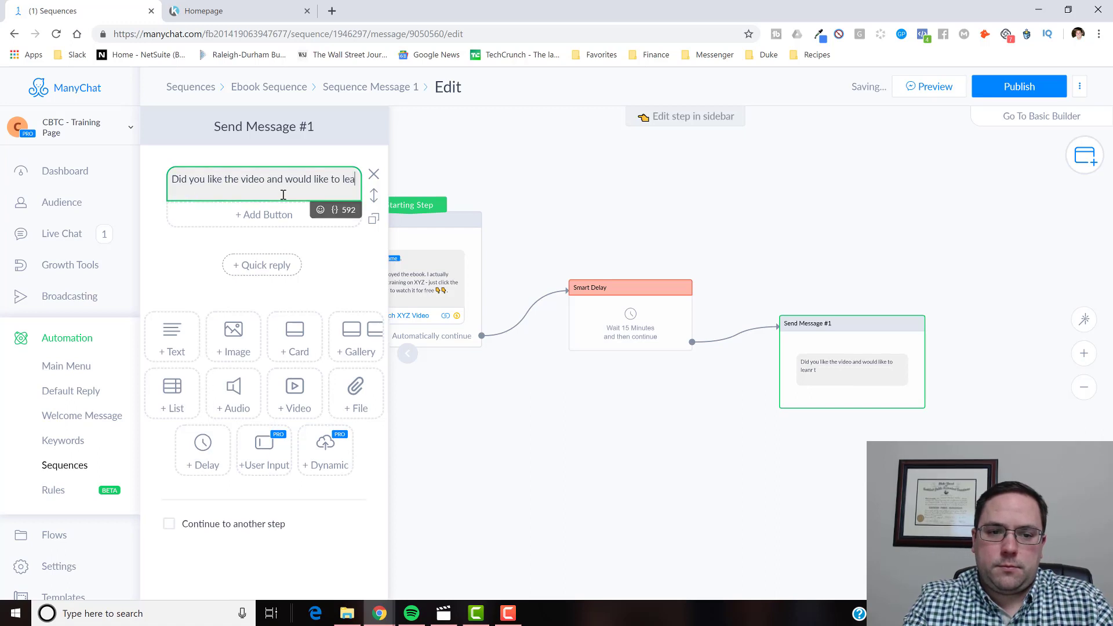
pyautogui.write('r more ')
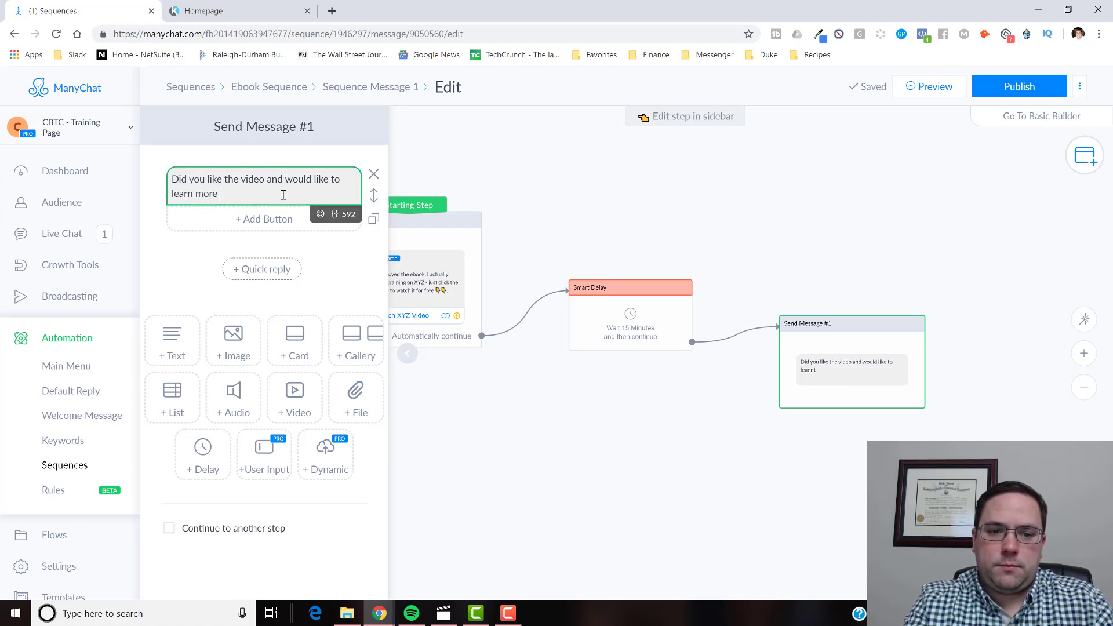
pyautogui.write('about ha')
pyautogui.press('BackSpace')
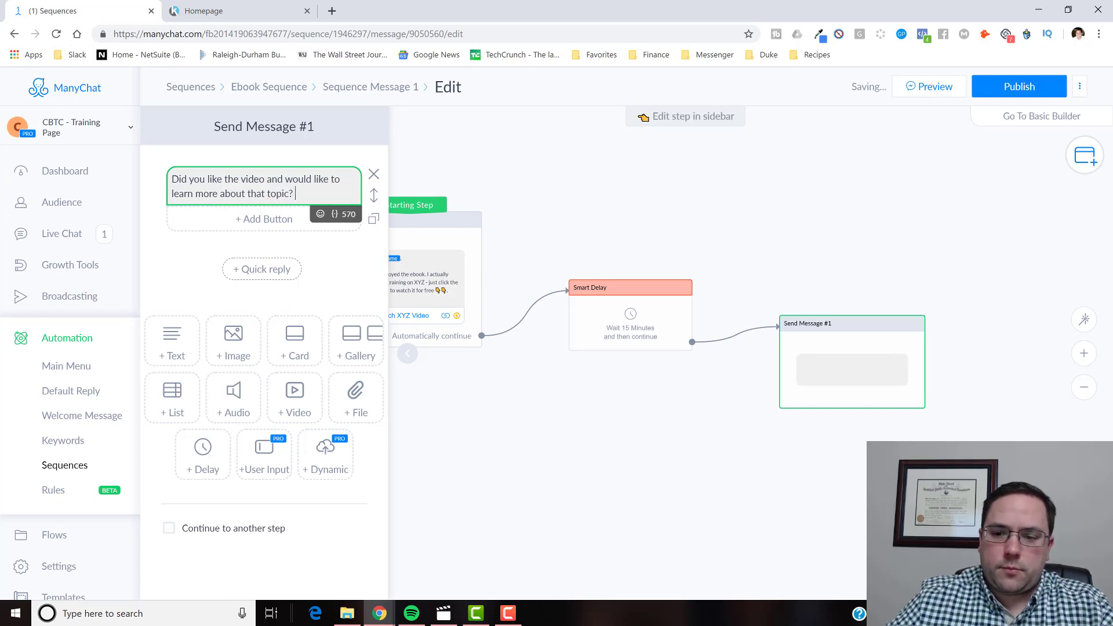
pyautogui.click(752, 239)
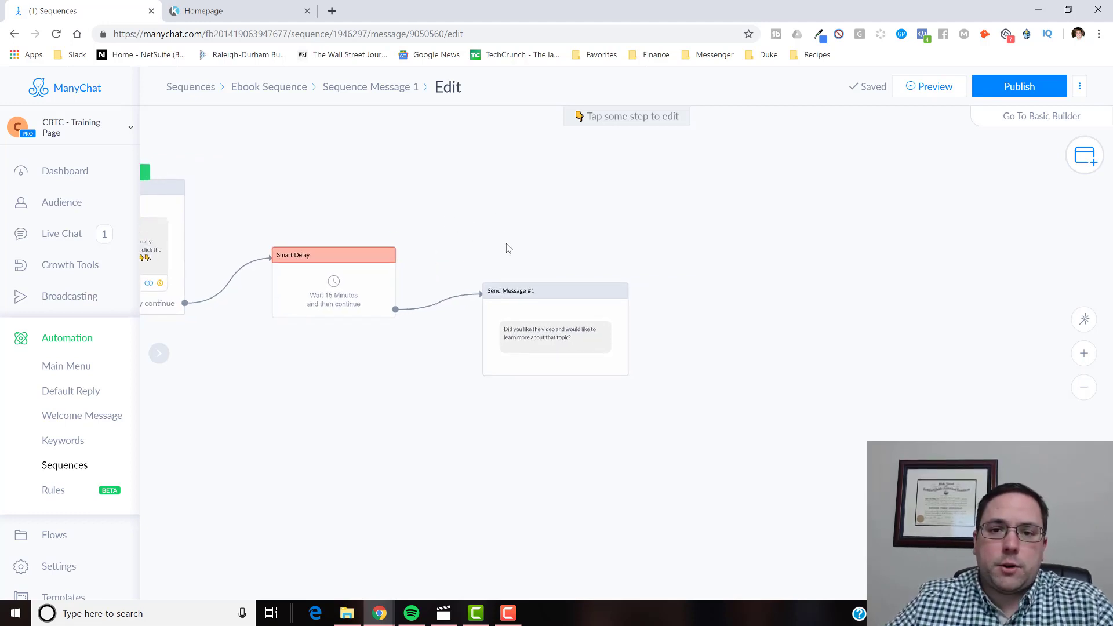
# Add two buttons titled "Yes" and "No" below the question about learning more
pyautogui.click(554, 340)
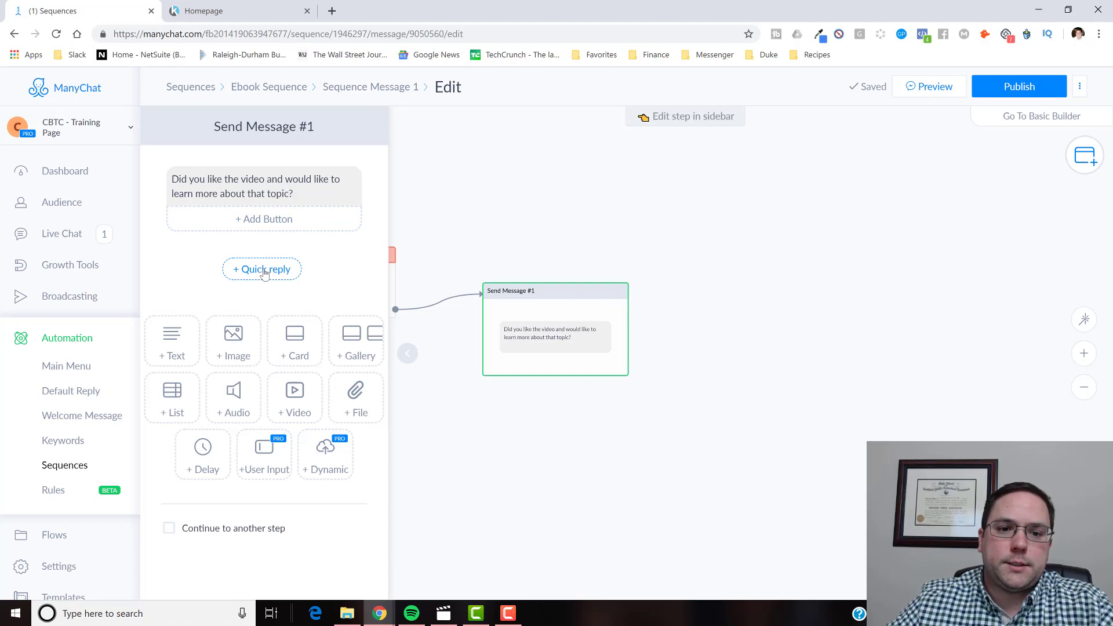
pyautogui.click(278, 219)
pyautogui.write('Yes')
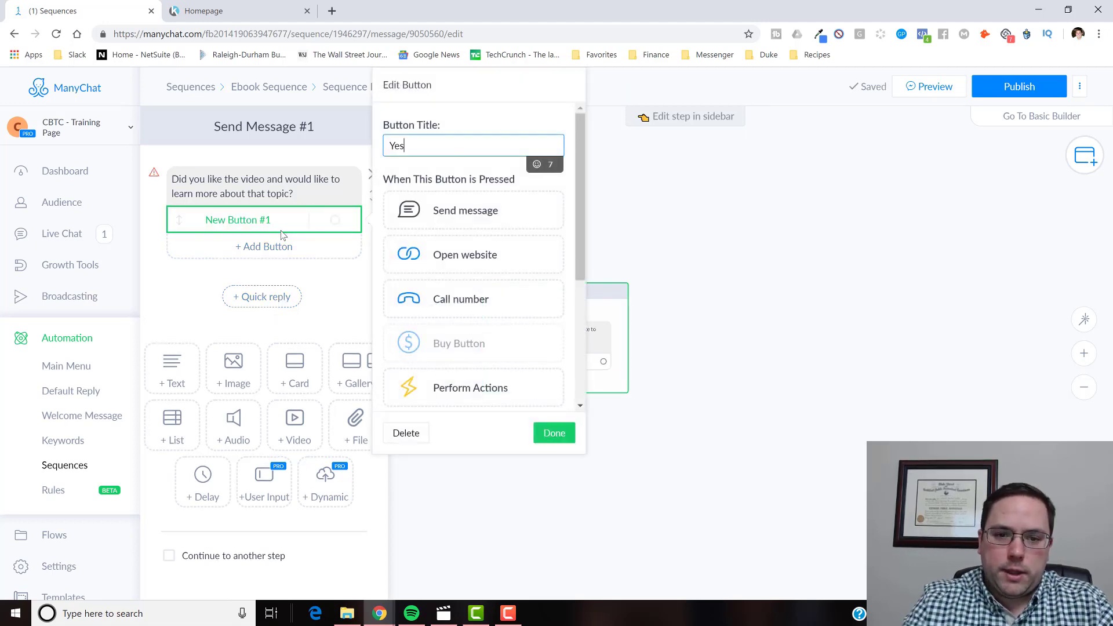
pyautogui.click(276, 248)
pyautogui.write('Nos')
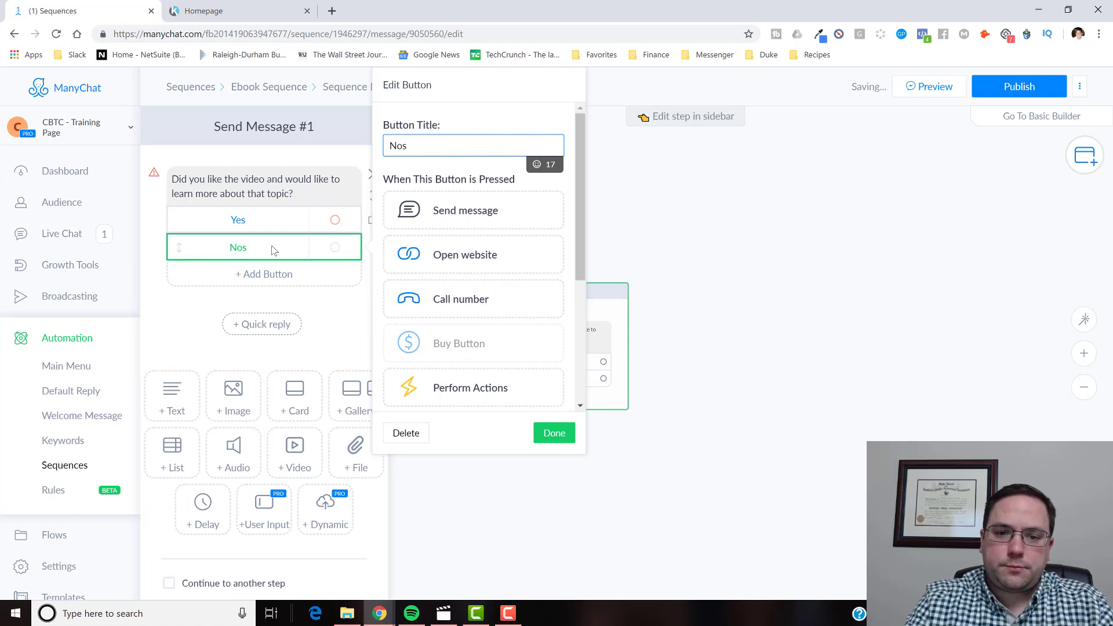
pyautogui.press('BackSpace')
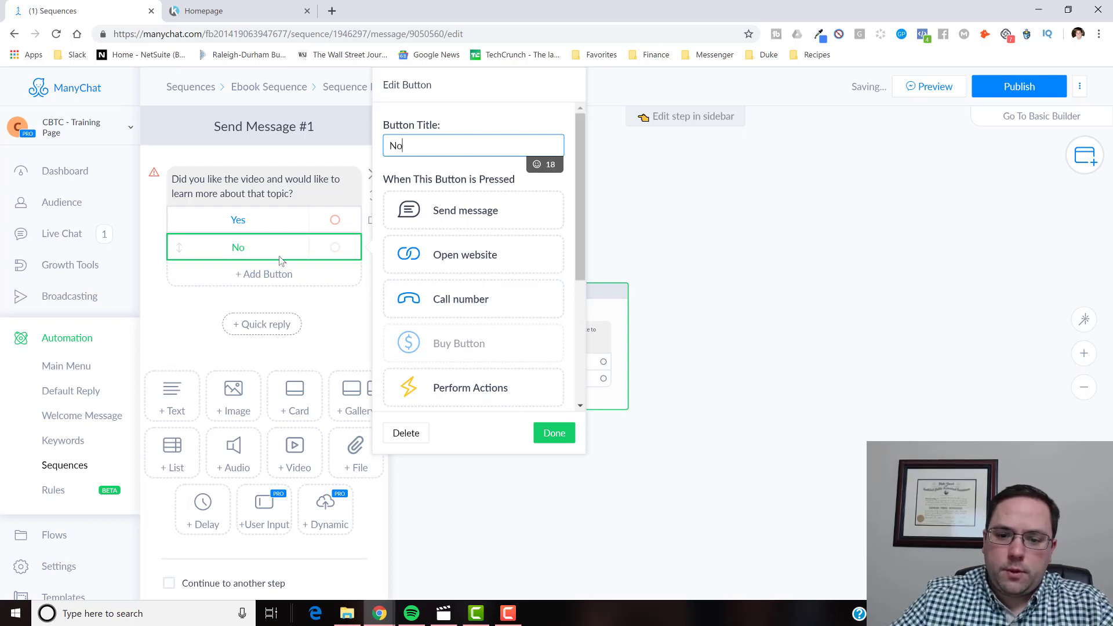
pyautogui.click(553, 434)
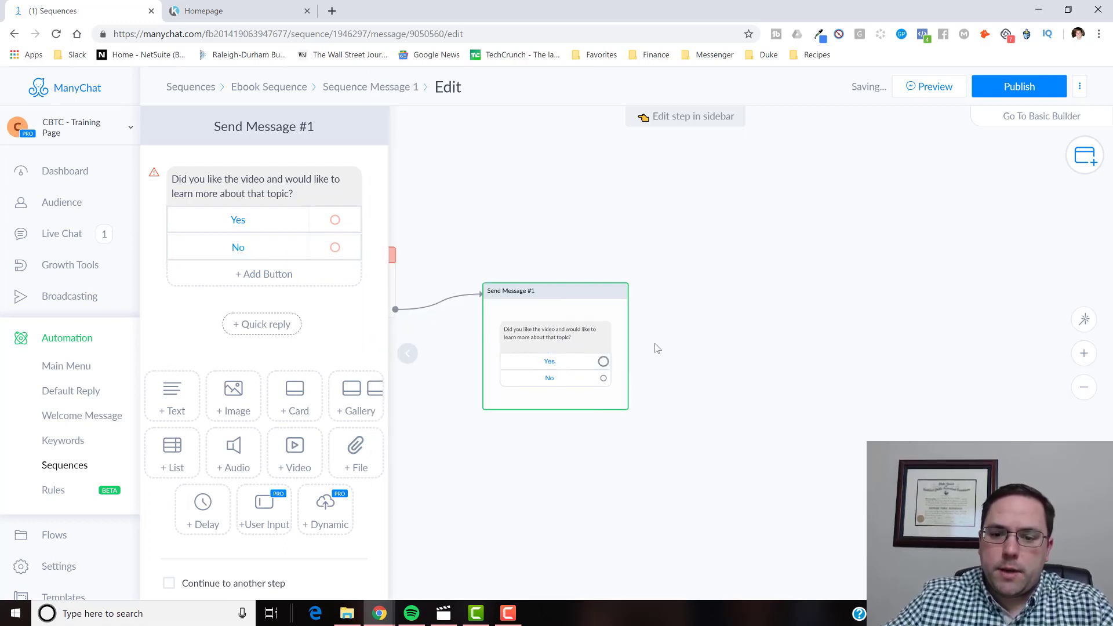
# Connect the Yes button to a new Send Message step and give it the placeholder text "2"
pyautogui.moveTo(603, 361); pyautogui.dragTo(747, 299)
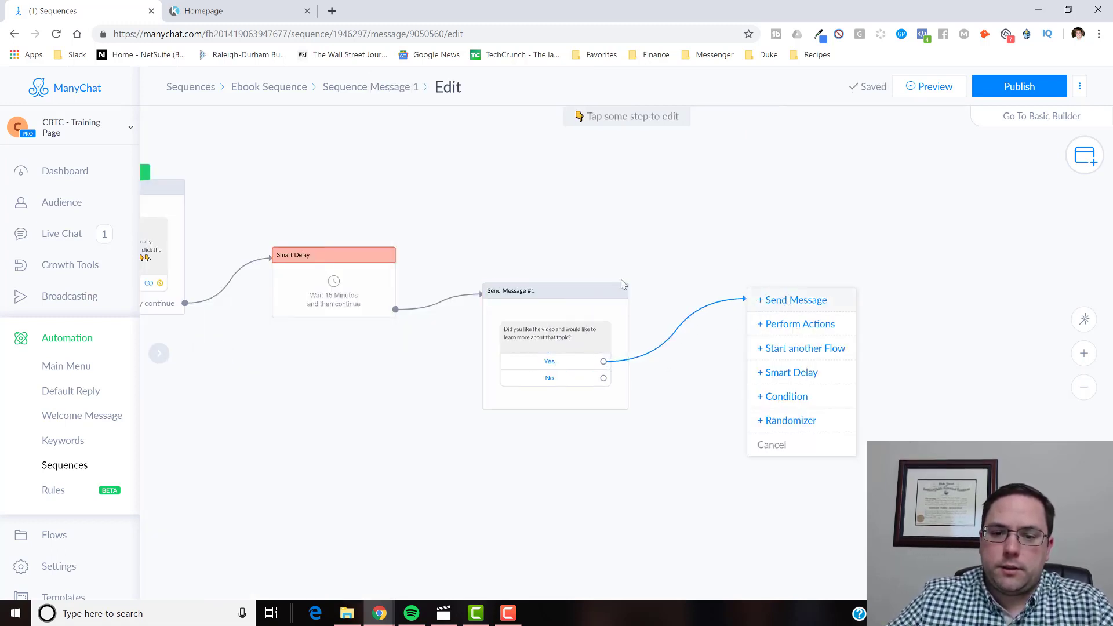
pyautogui.click(301, 178)
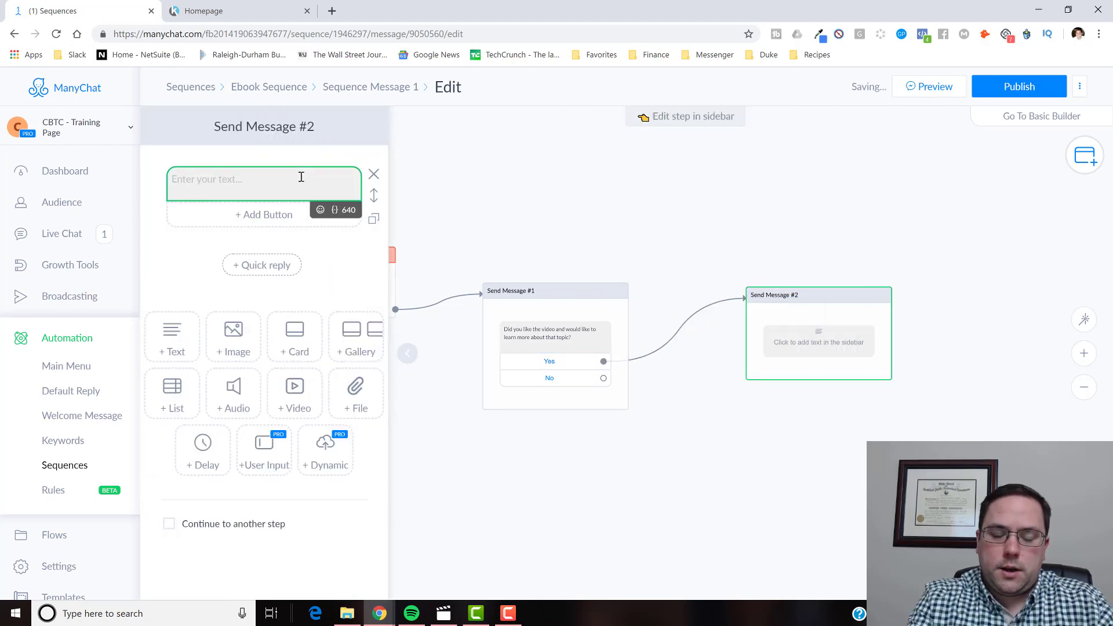
pyautogui.write('2')
pyautogui.click(676, 447)
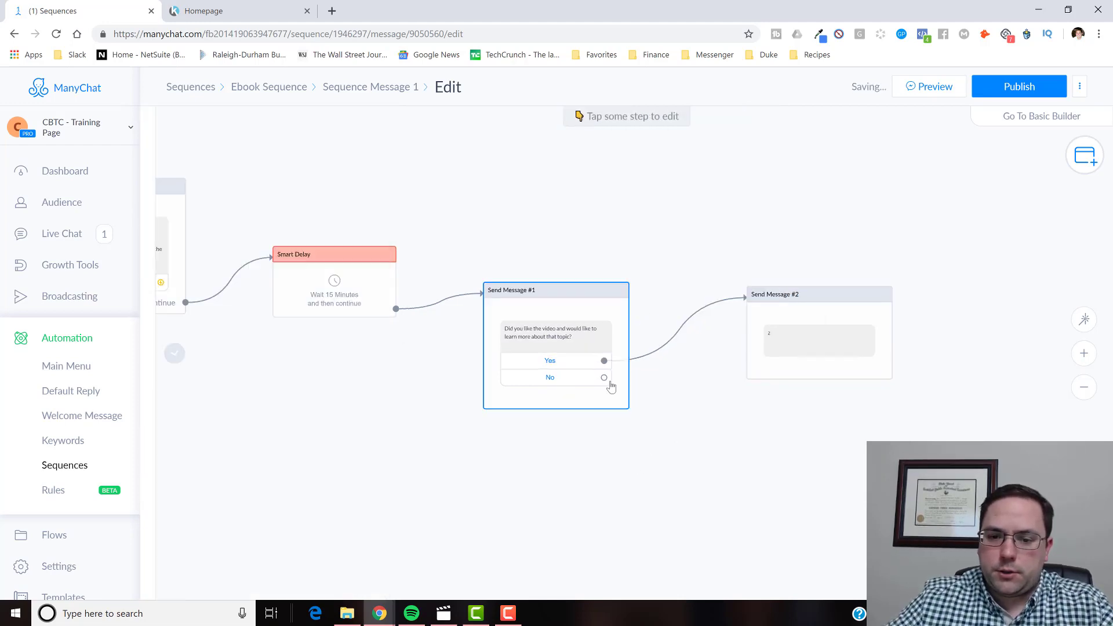
# Connect the No button to a new Send Message step placed below the Yes branch's message
pyautogui.moveTo(605, 378); pyautogui.dragTo(766, 446)
pyautogui.click(791, 306)
pyautogui.click(246, 180)
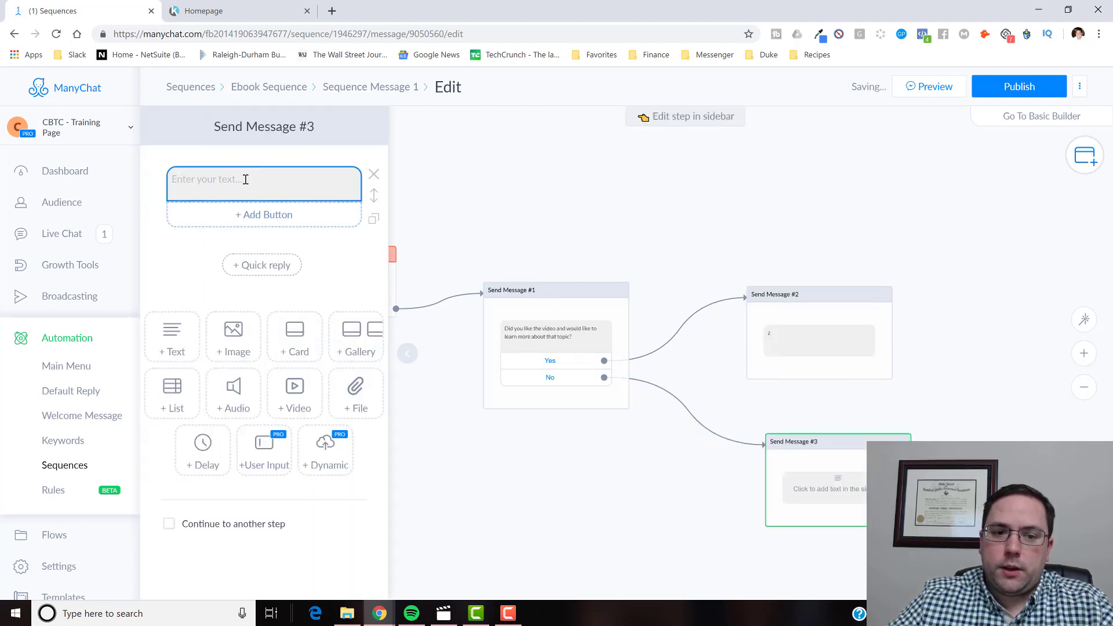
# Write "Sorry you didn't like it! Free free to unsubscribe by clicking stop at any time." as the No branch's message text
pyautogui.write('Sorr')
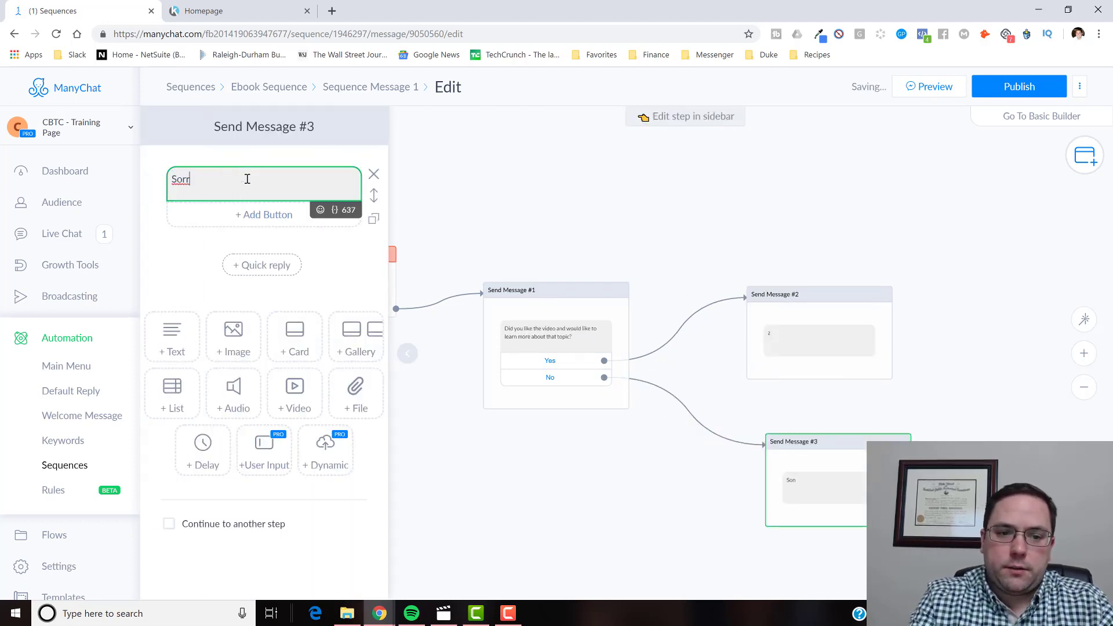
pyautogui.write(' y')
pyautogui.press('BackSpace')
pyautogui.press('BackSpace')
pyautogui.write("y you didn't lik it")
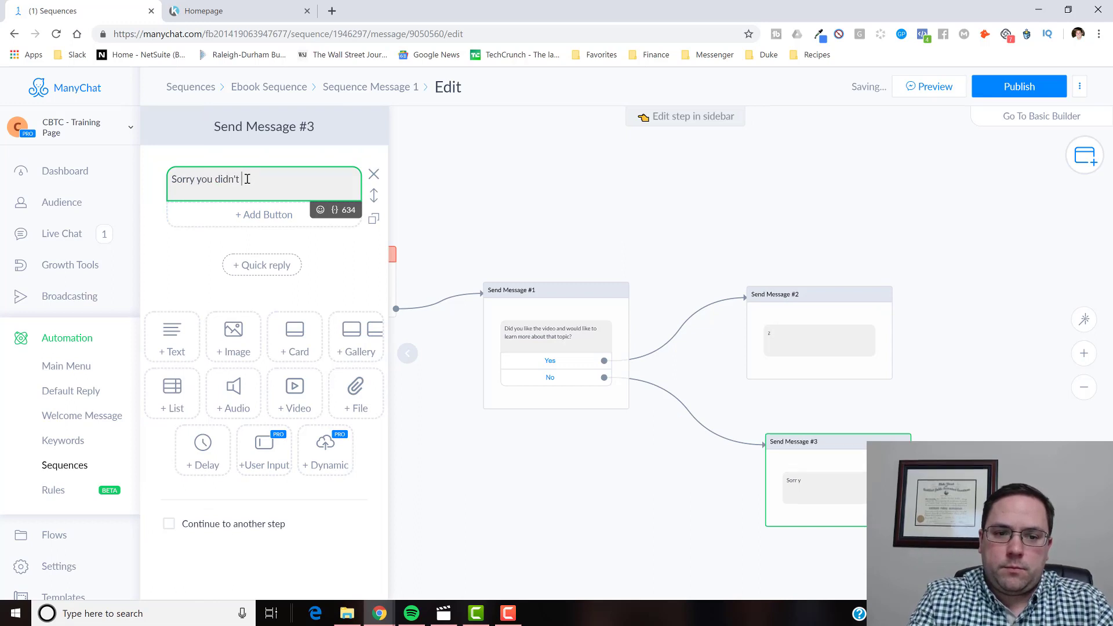
pyautogui.press('BackSpace')
pyautogui.press('BackSpace')
pyautogui.press('BackSpace')
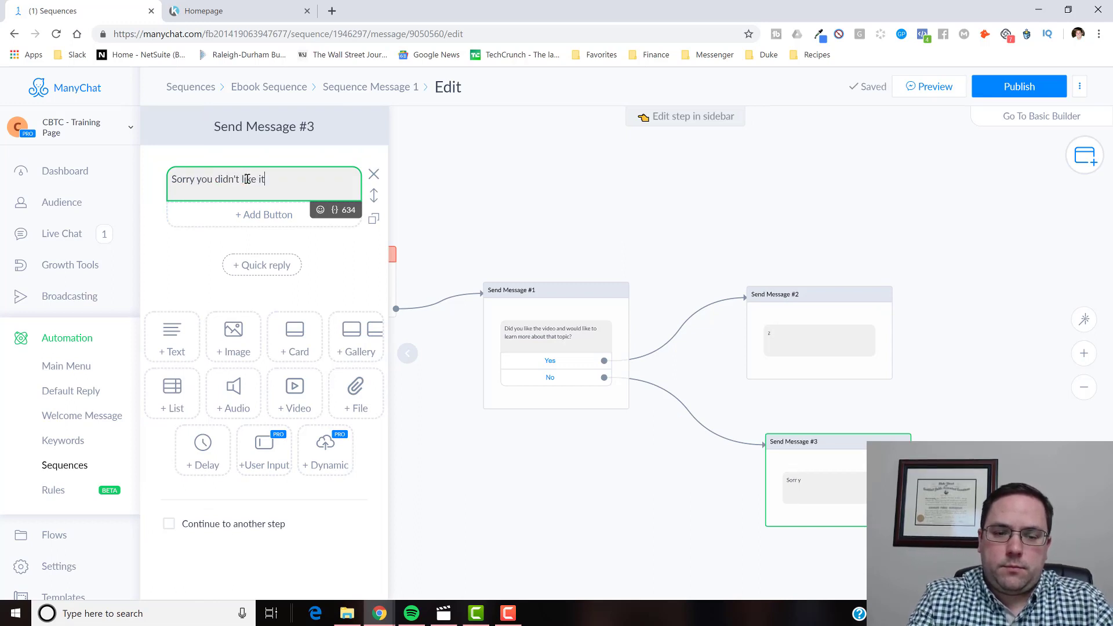
pyautogui.write('ike it! Freel')
pyautogui.press('BackSpace')
pyautogui.press('BackSpace')
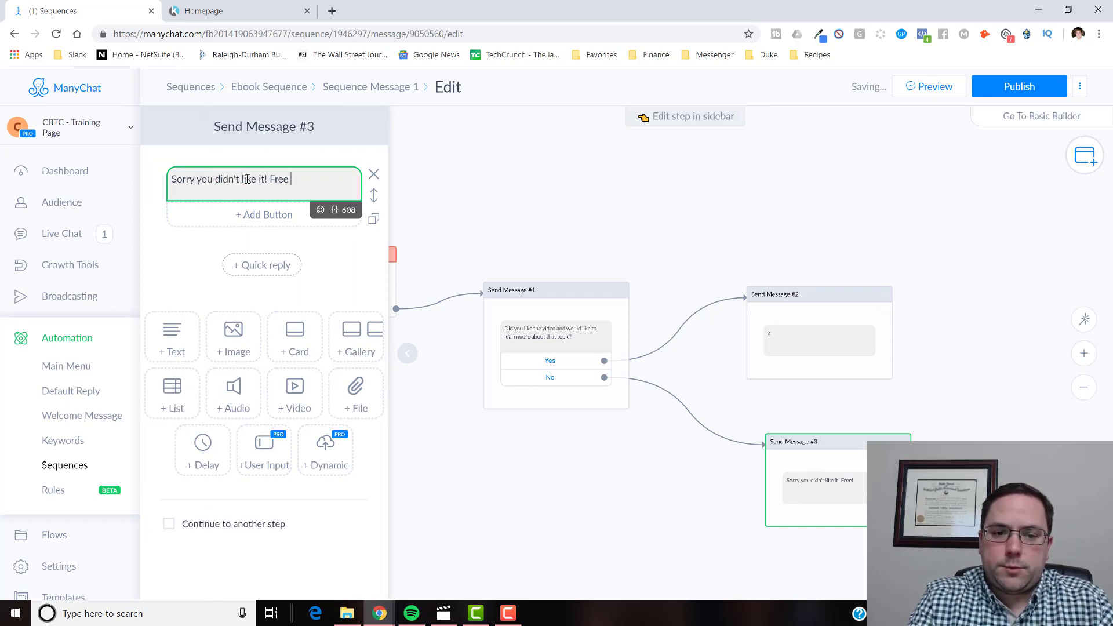
pyautogui.write('fre')
pyautogui.press('BackSpace')
pyautogui.press('BackSpace')
pyautogui.press('BackSpace')
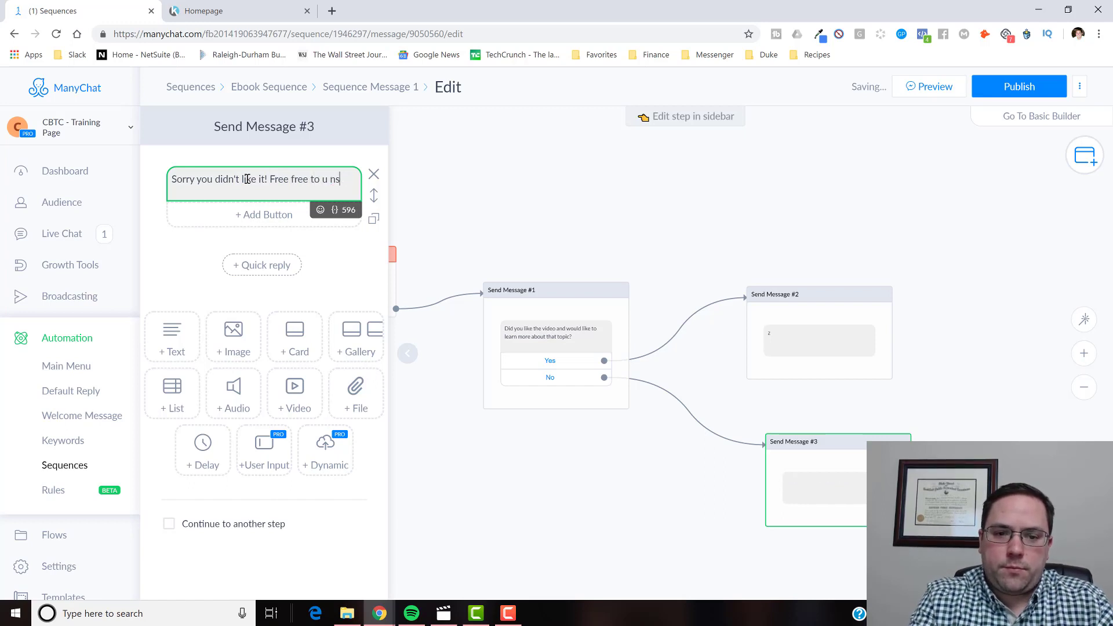
pyautogui.write('nsubscr')
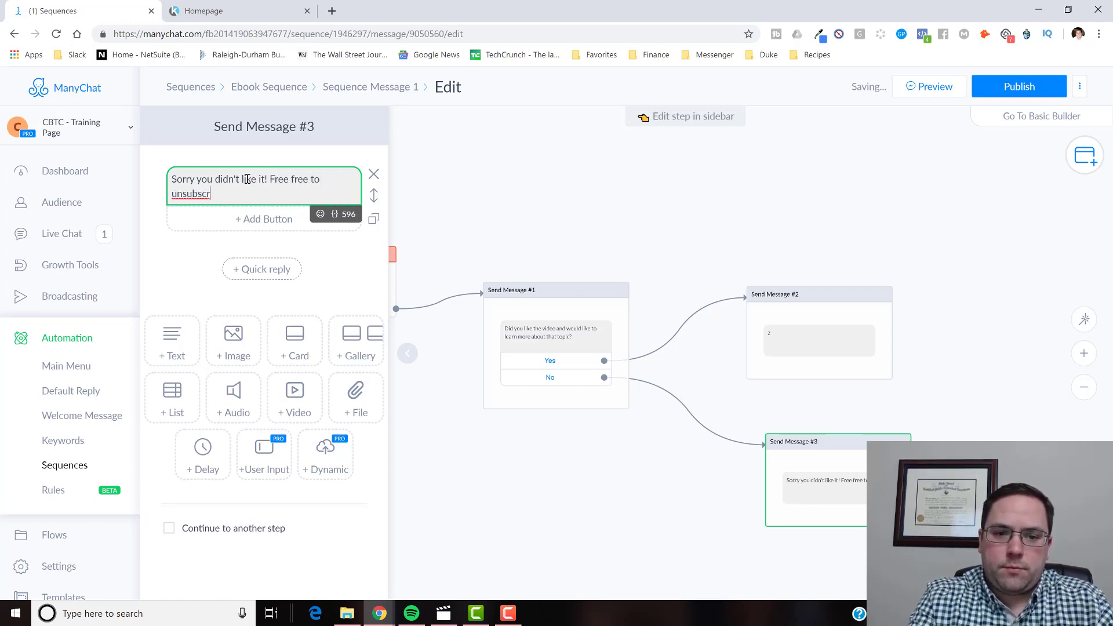
pyautogui.write('ibe by clicking st')
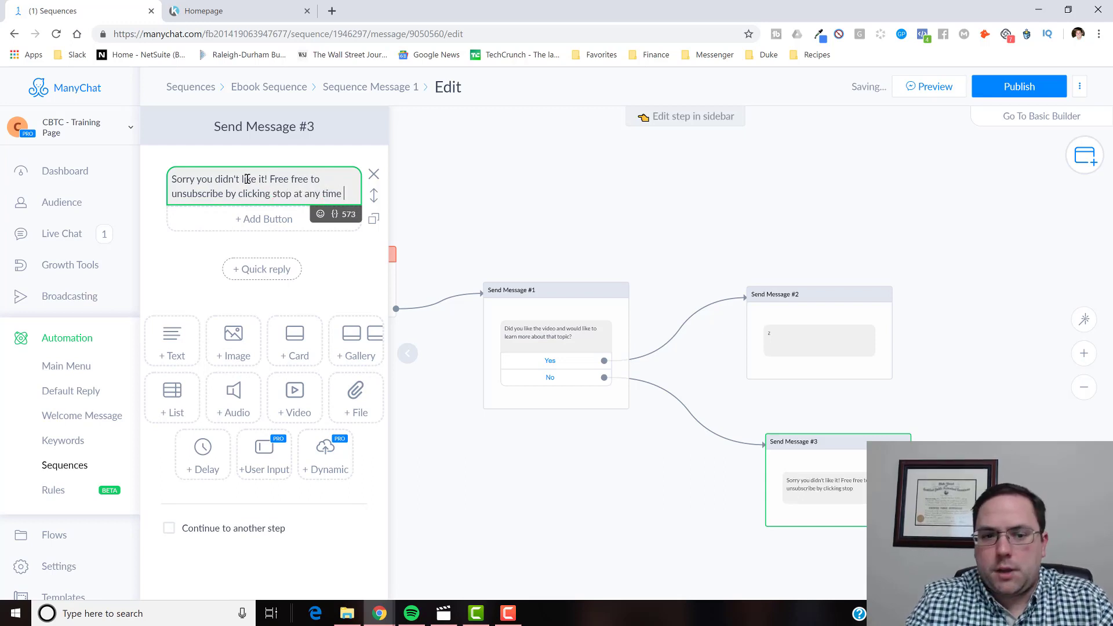
pyautogui.write('op at any time.')
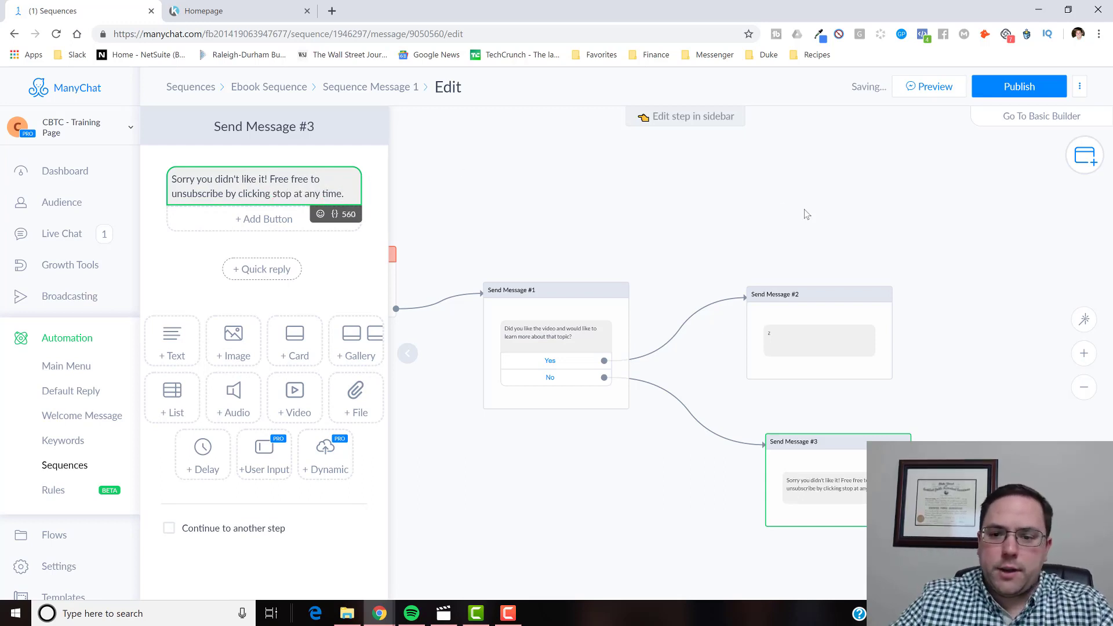
pyautogui.click(760, 200)
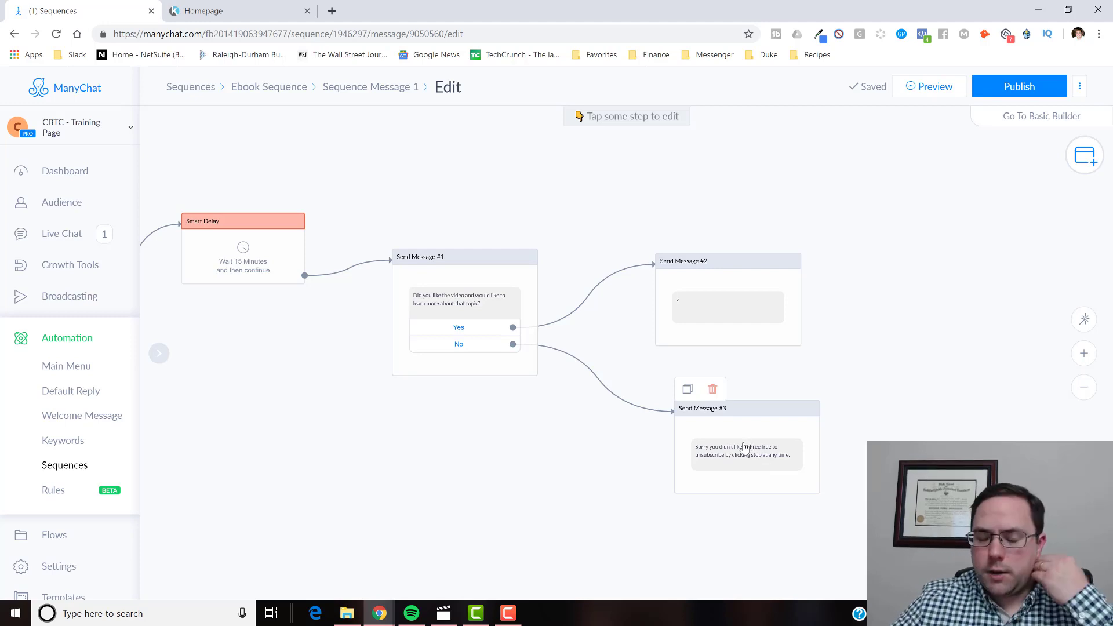
# Move the Yes branch's message slightly higher and replace its placeholder text with "Great! We enjoyed making it."
pyautogui.moveTo(715, 293)
pyautogui.mouseDown()
pyautogui.moveTo(736, 273)
pyautogui.moveTo(726, 276)
pyautogui.mouseUp()
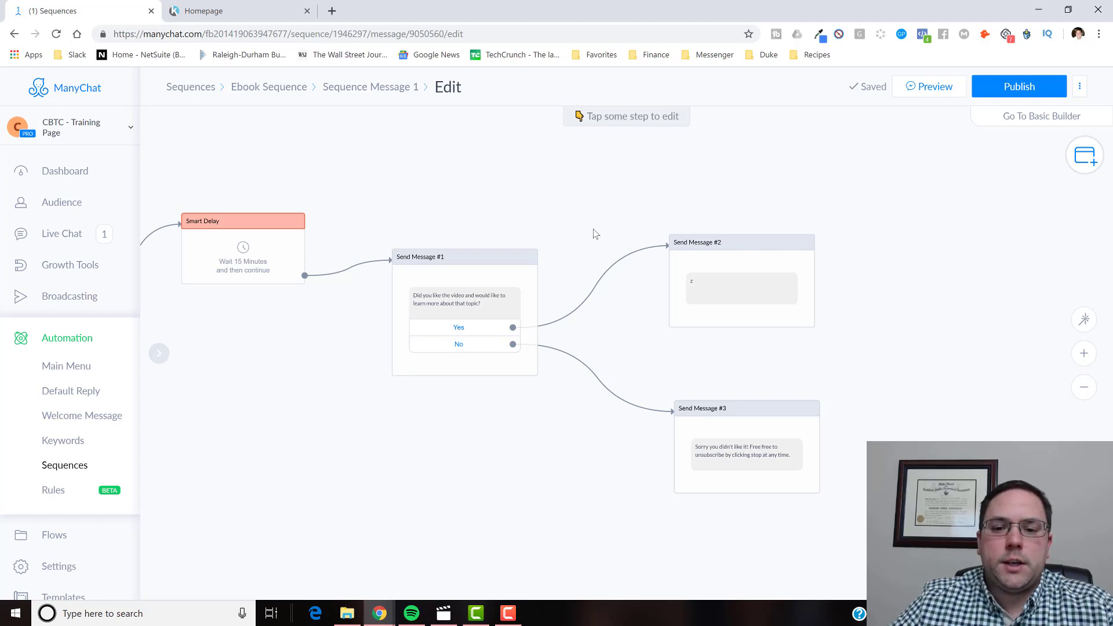
pyautogui.moveTo(763, 294)
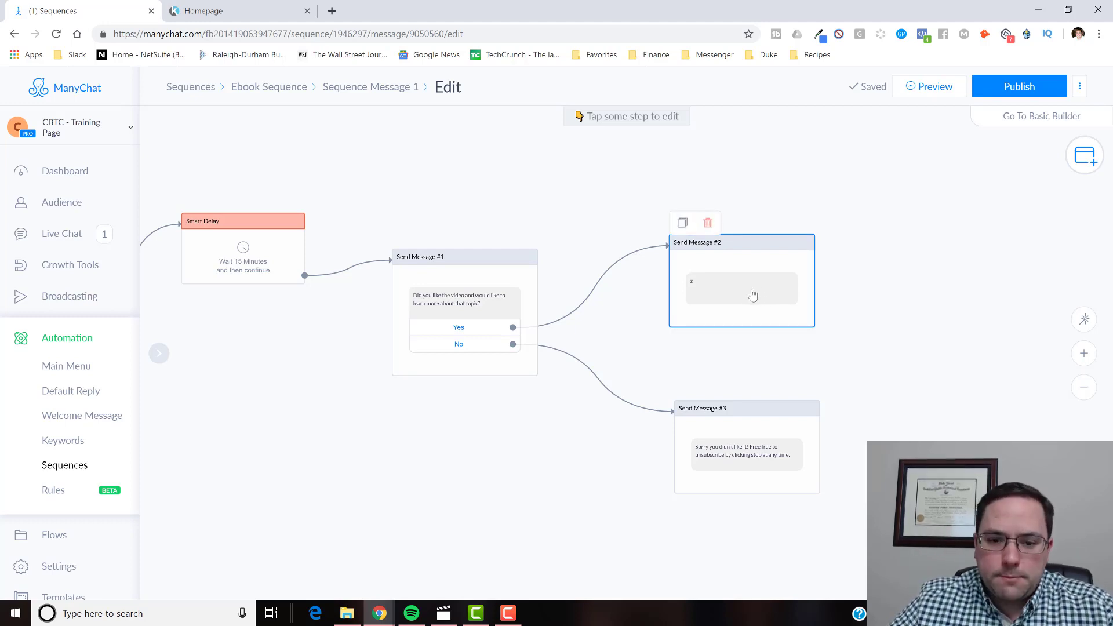
pyautogui.click(722, 292)
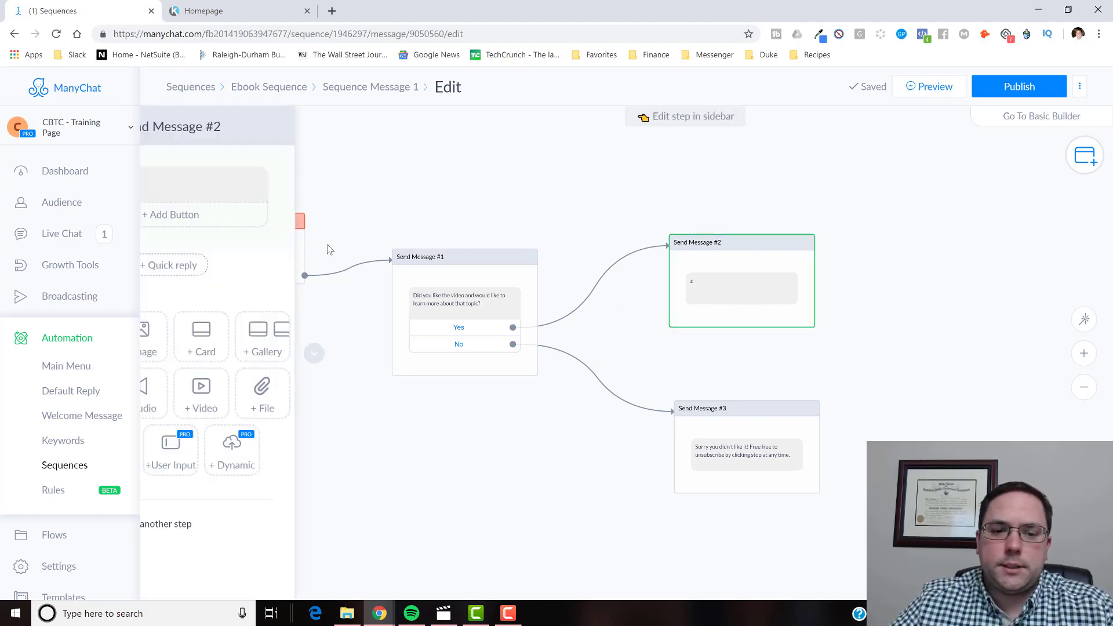
pyautogui.write('G')
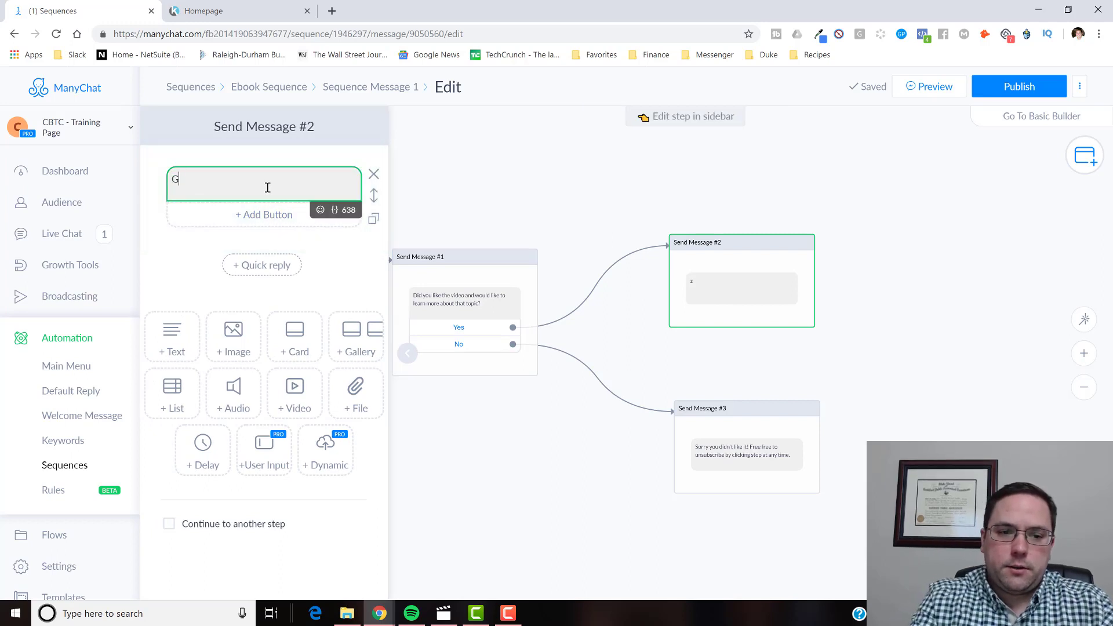
pyautogui.write('reat! We enjoyed making.')
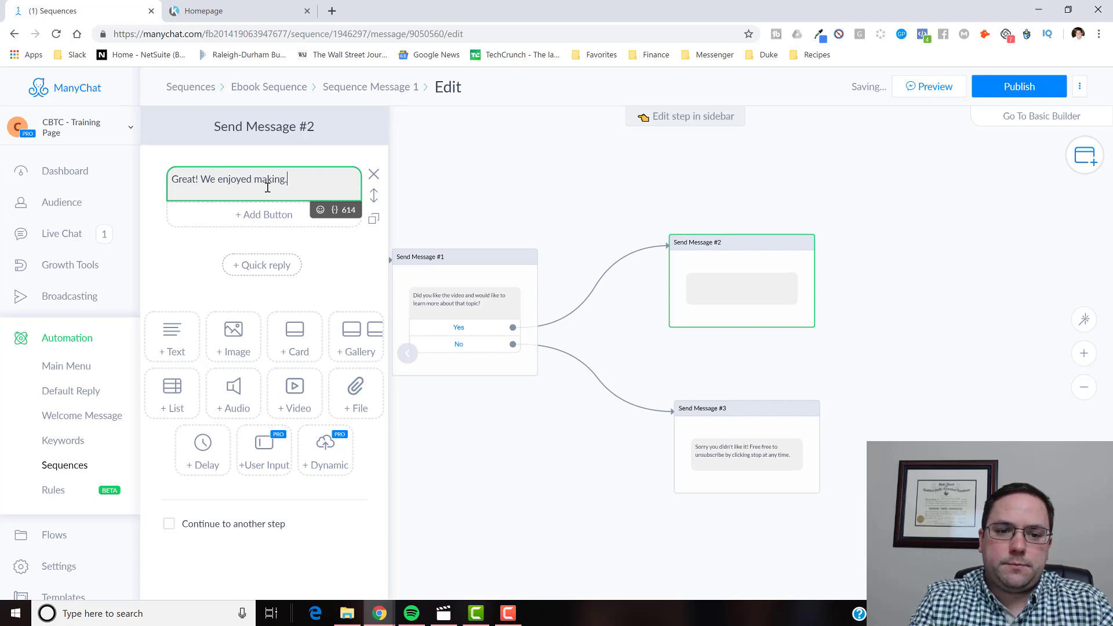
pyautogui.press('BackSpace')
pyautogui.write('it.')
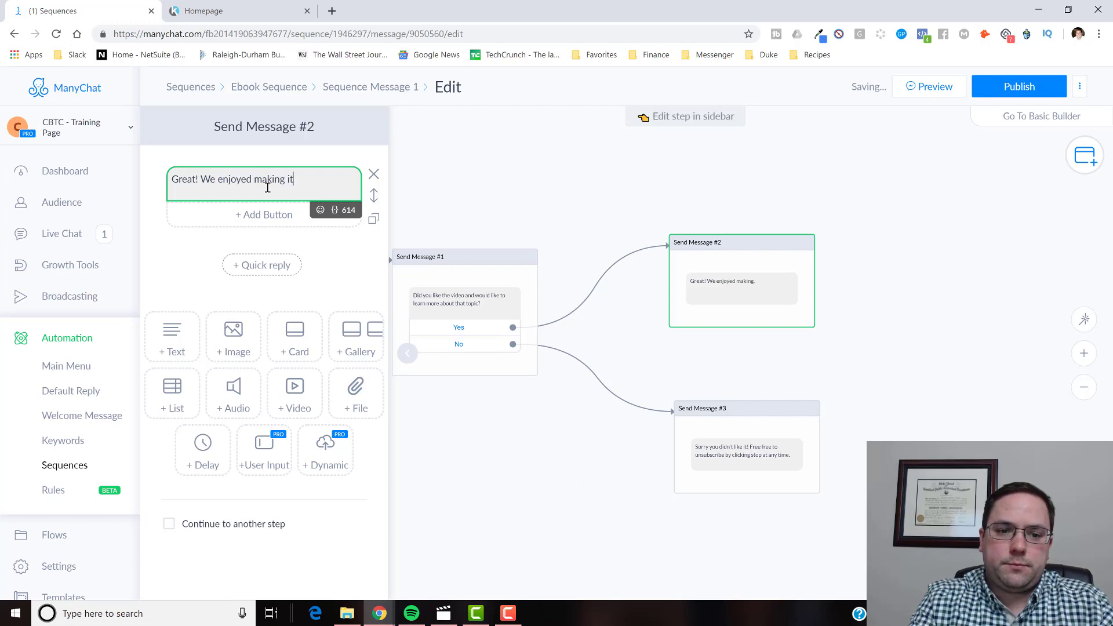
# Add a second paragraph reading "We actually have an in depth training on this XYZ topic in the form of a webinar."
pyautogui.press('Return')
pyautogui.press('Return')
pyautogui.write('We actually ')
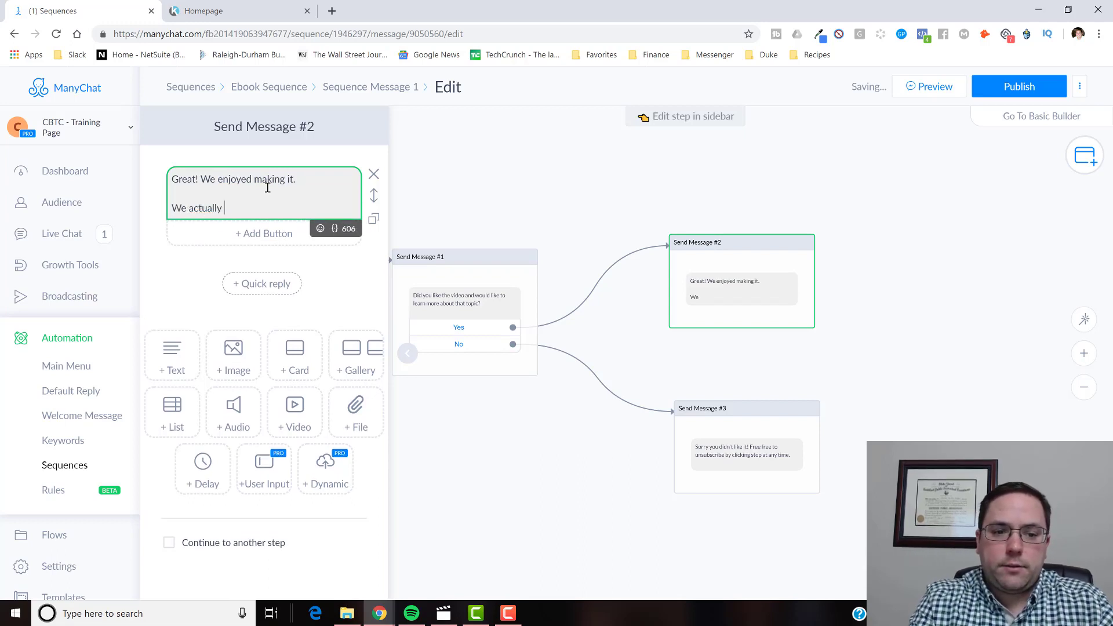
pyautogui.write('have an in de')
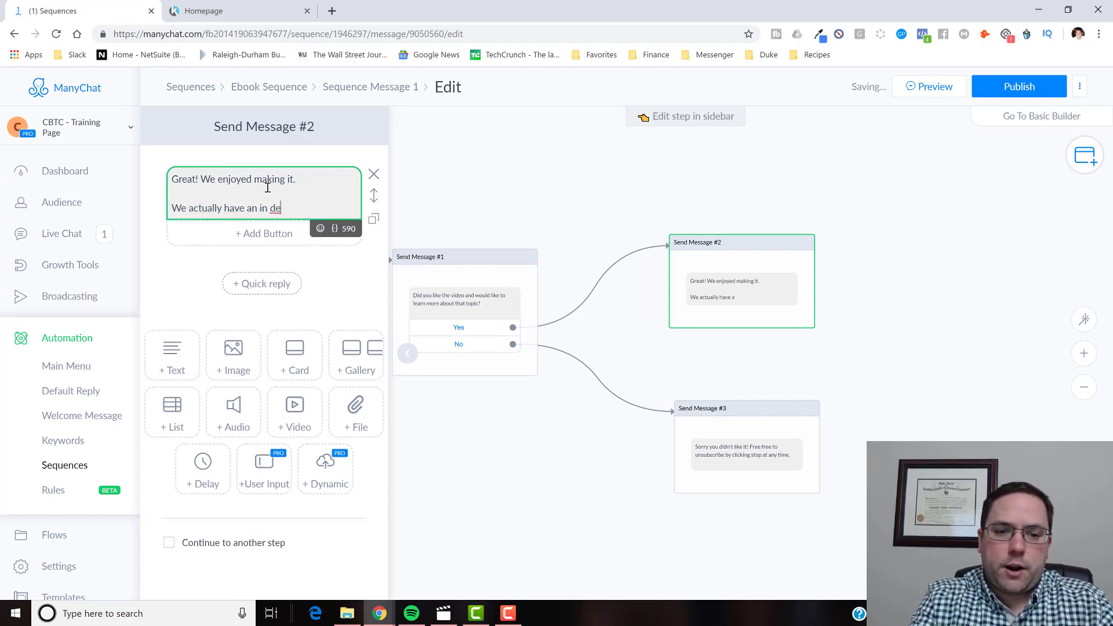
pyautogui.write('pth on ')
pyautogui.write('t')
pyautogui.press('BackSpace')
pyautogui.press('BackSpace')
pyautogui.press('BackSpace')
pyautogui.press('BackSpace')
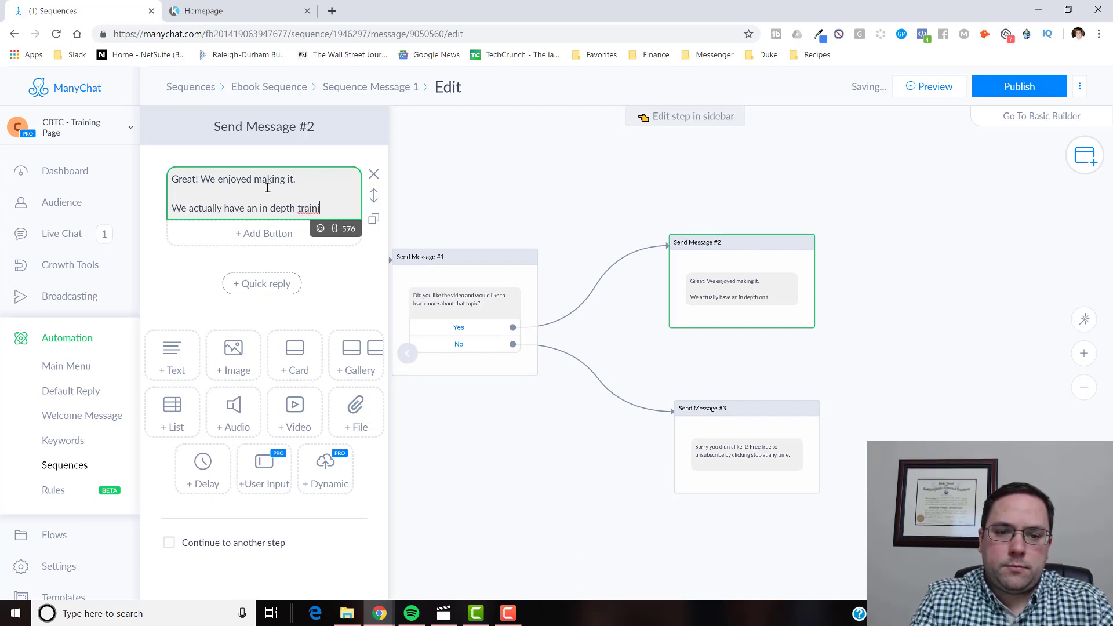
pyautogui.write('training on this ')
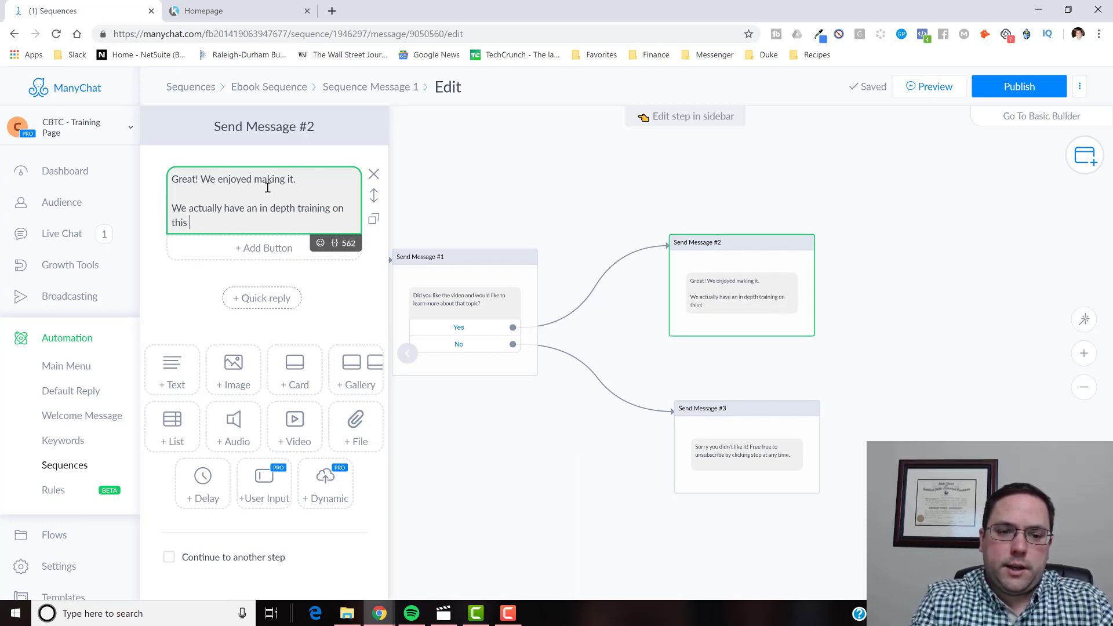
pyautogui.write('XYZ Top')
pyautogui.press('BackSpace')
pyautogui.press('BackSpace')
pyautogui.press('BackSpace')
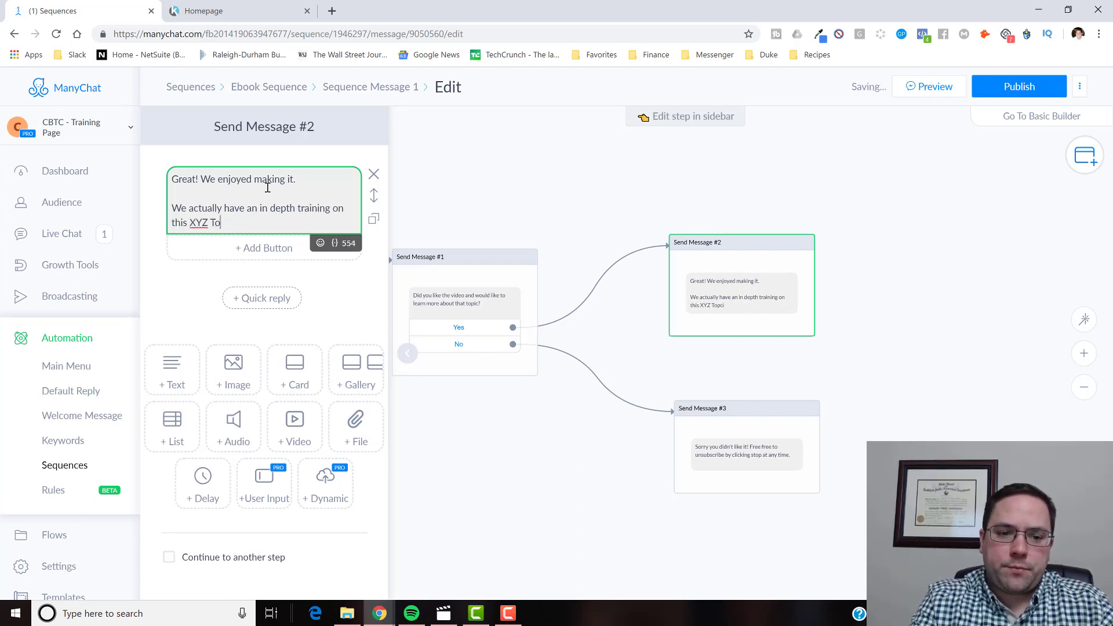
pyautogui.write('in teh')
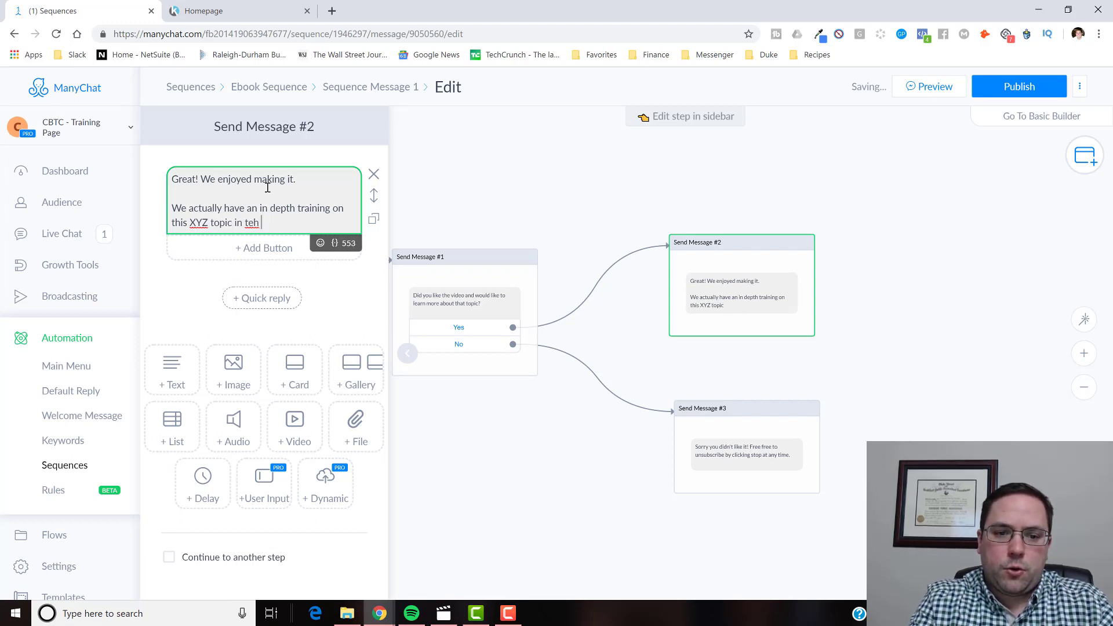
pyautogui.press('BackSpace')
pyautogui.press('BackSpace')
pyautogui.press('BackSpace')
pyautogui.press('BackSpace')
pyautogui.write('fo')
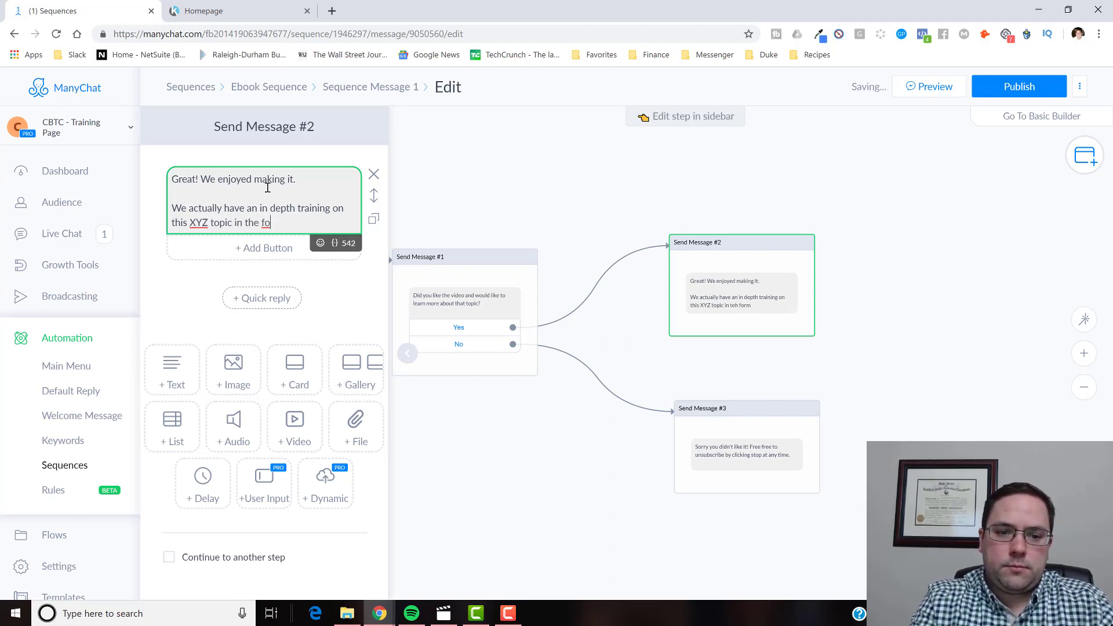
pyautogui.write('rm of a webainr')
pyautogui.press('BackSpace')
pyautogui.press('BackSpace')
pyautogui.press('BackSpace')
pyautogui.press('BackSpace')
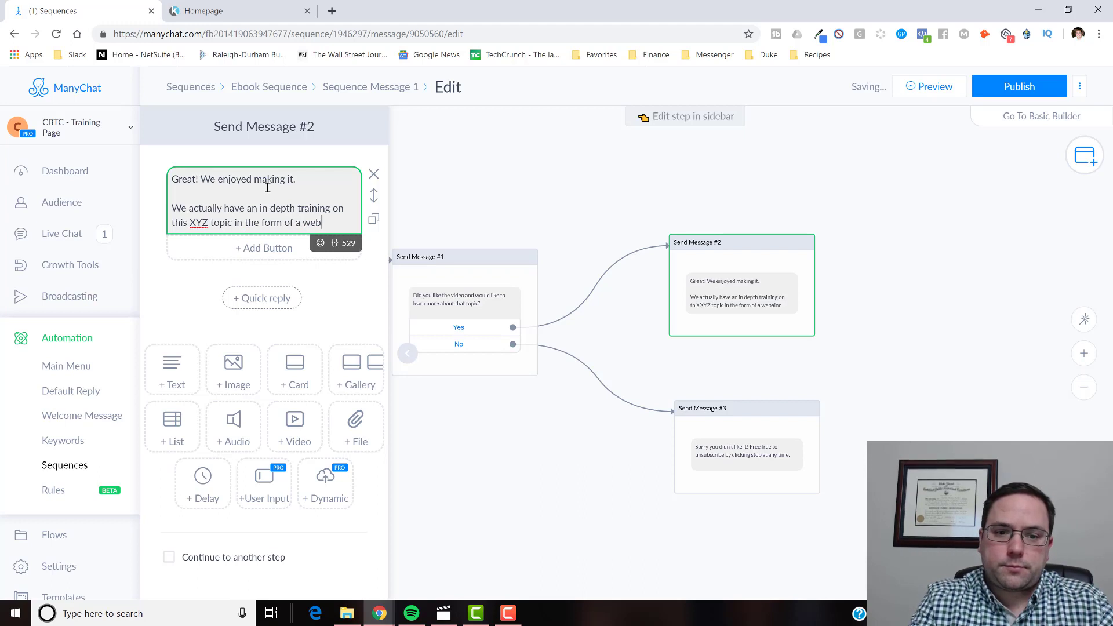
pyautogui.press('BackSpace')
pyautogui.write('binar.')
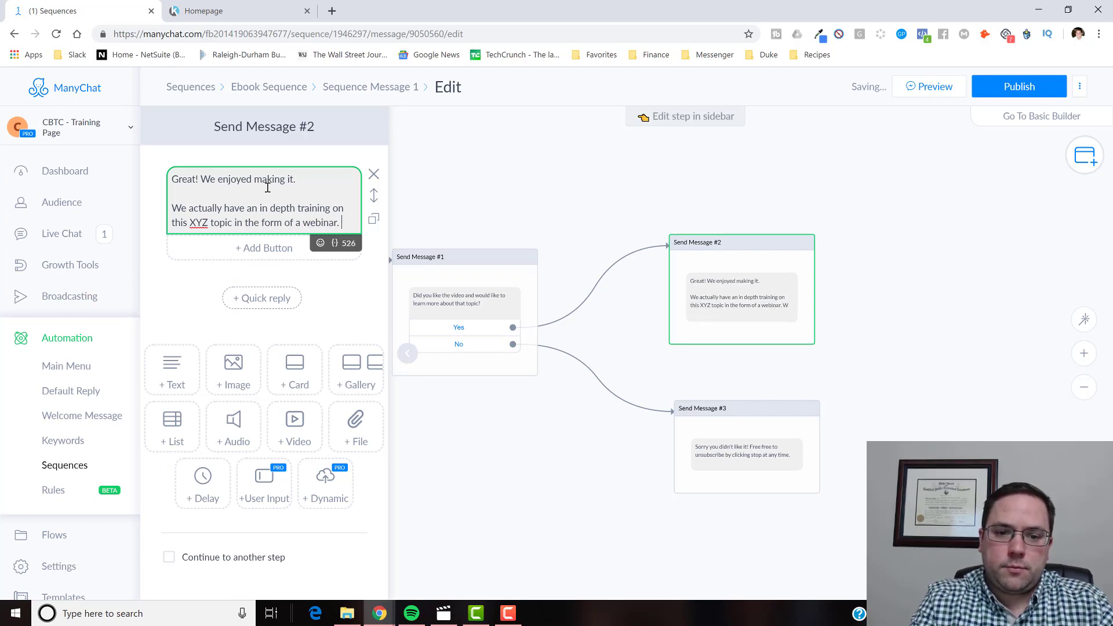
# End the Yes branch's message with a separate paragraph asking "Would you be interested in checking it out?"
pyautogui.press('Return')
pyautogui.press('Return')
pyautogui.press('Return')
pyautogui.write('W')
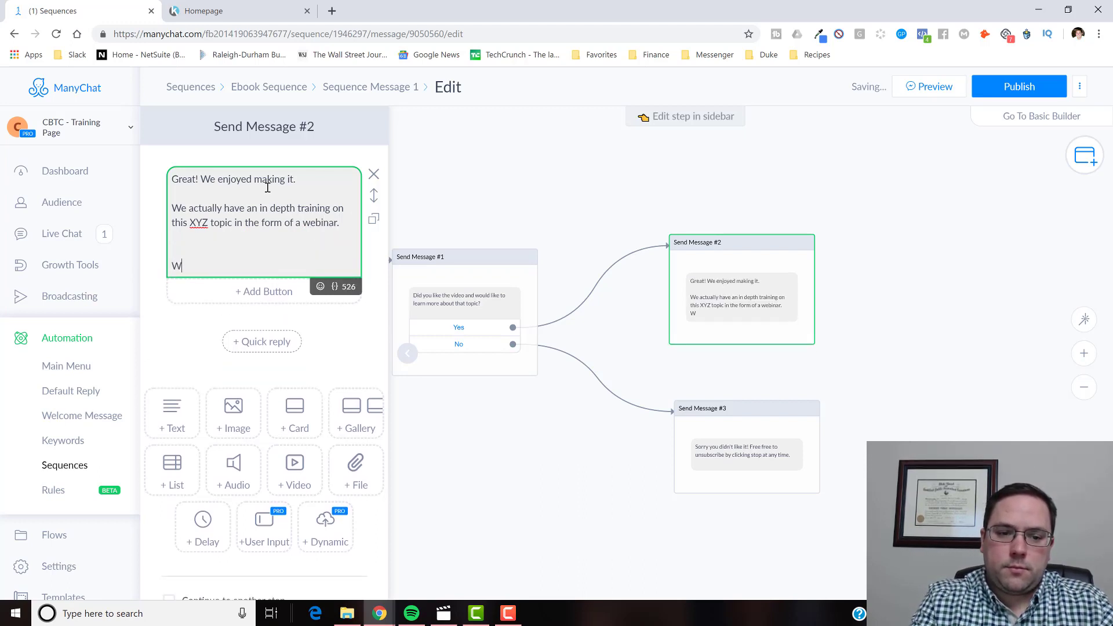
pyautogui.write('Ould')
pyautogui.press('BackSpace')
pyautogui.press('BackSpace')
pyautogui.press('BackSpace')
pyautogui.press('BackSpace')
pyautogui.write('Would you be')
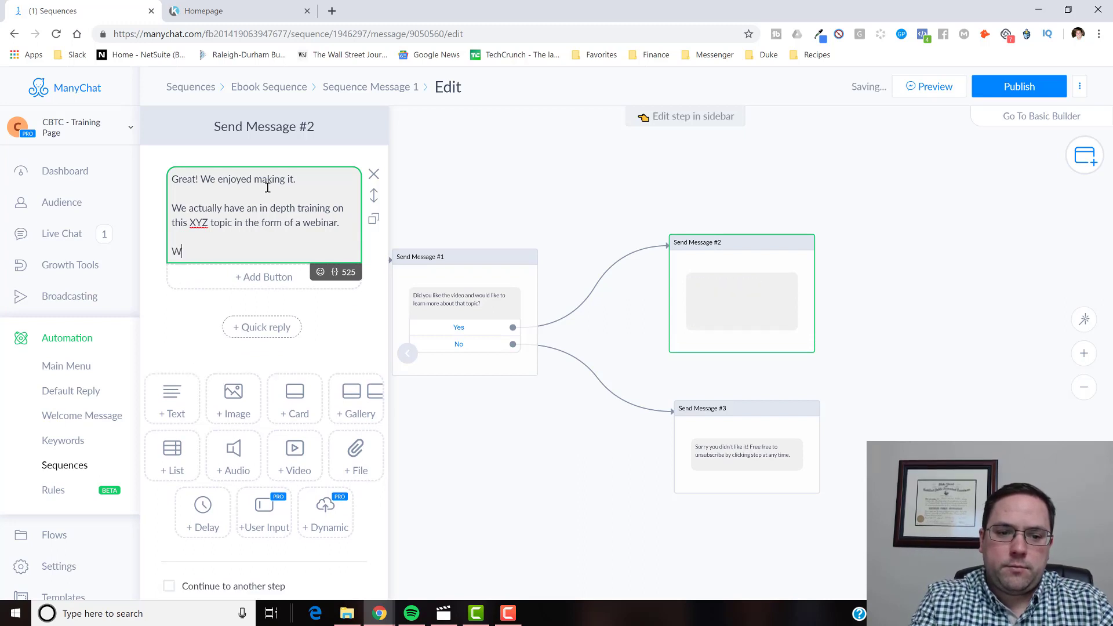
pyautogui.write('reset')
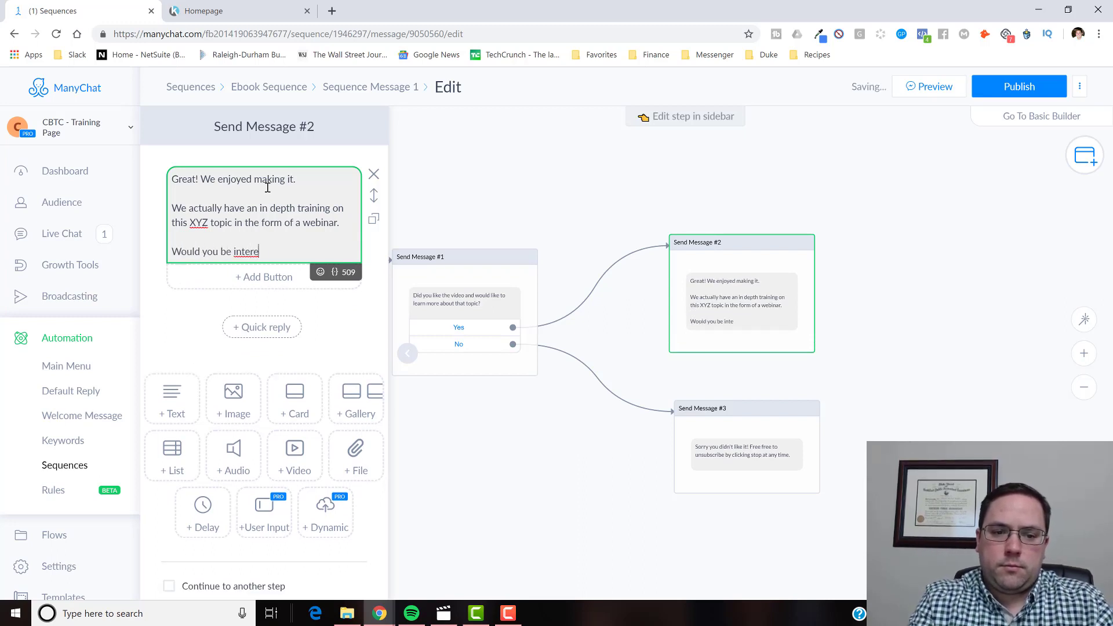
pyautogui.press('BackSpace')
pyautogui.press('BackSpace')
pyautogui.press('BackSpace')
pyautogui.write('sted in ch')
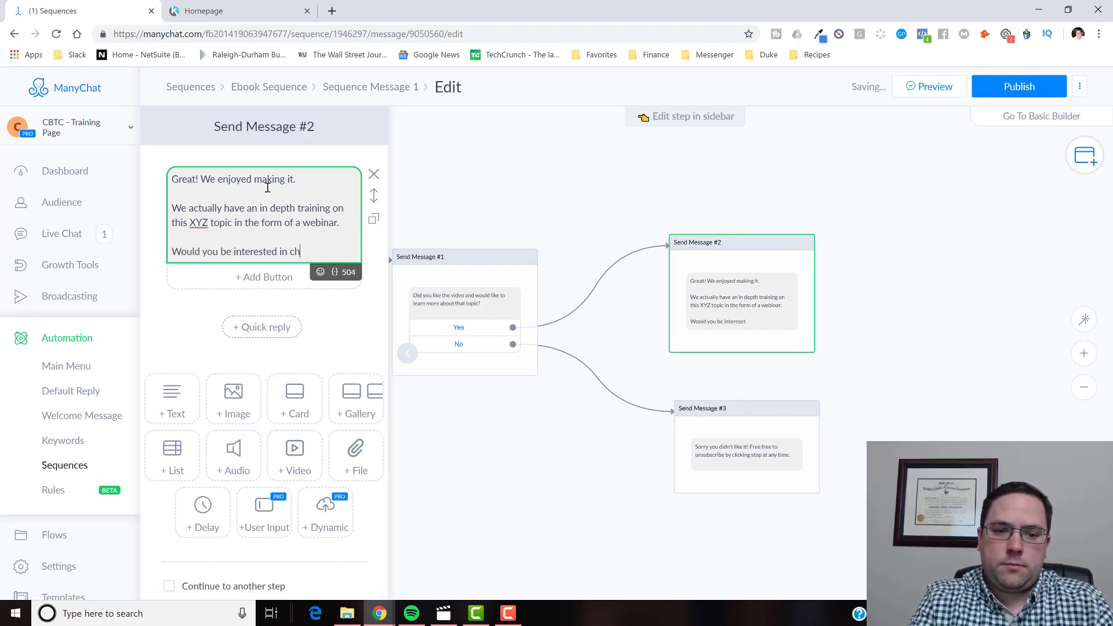
pyautogui.write('ecking')
pyautogui.press('BackSpace')
pyautogui.press('BackSpace')
pyautogui.press('BackSpace')
pyautogui.press('BackSpace')
pyautogui.write('cking i o')
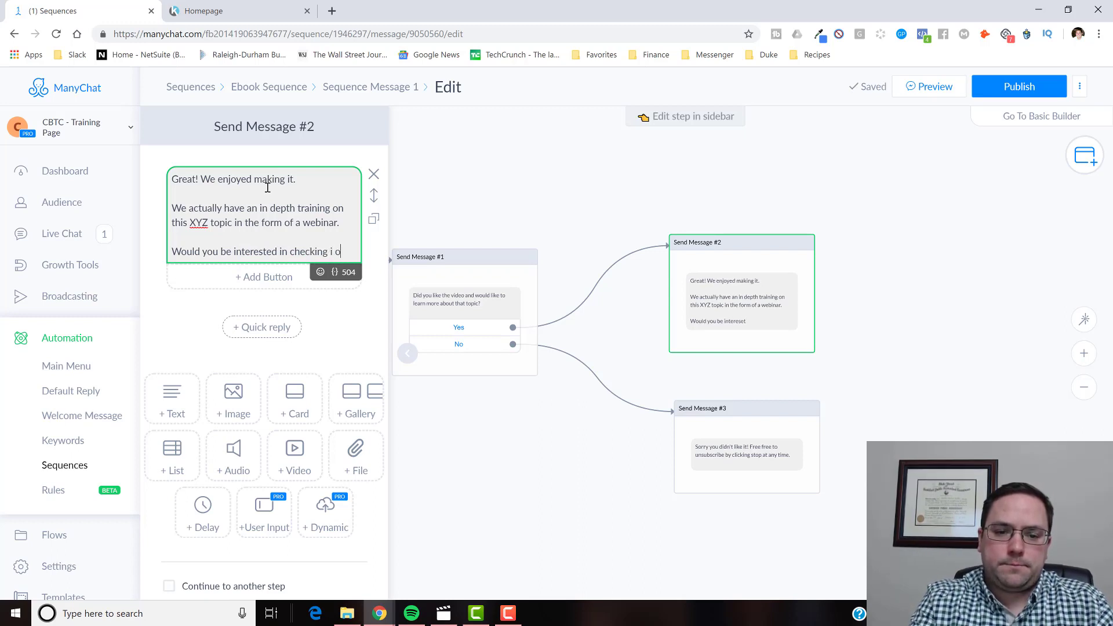
pyautogui.press('BackSpace')
pyautogui.press('BackSpace')
pyautogui.write('t out?')
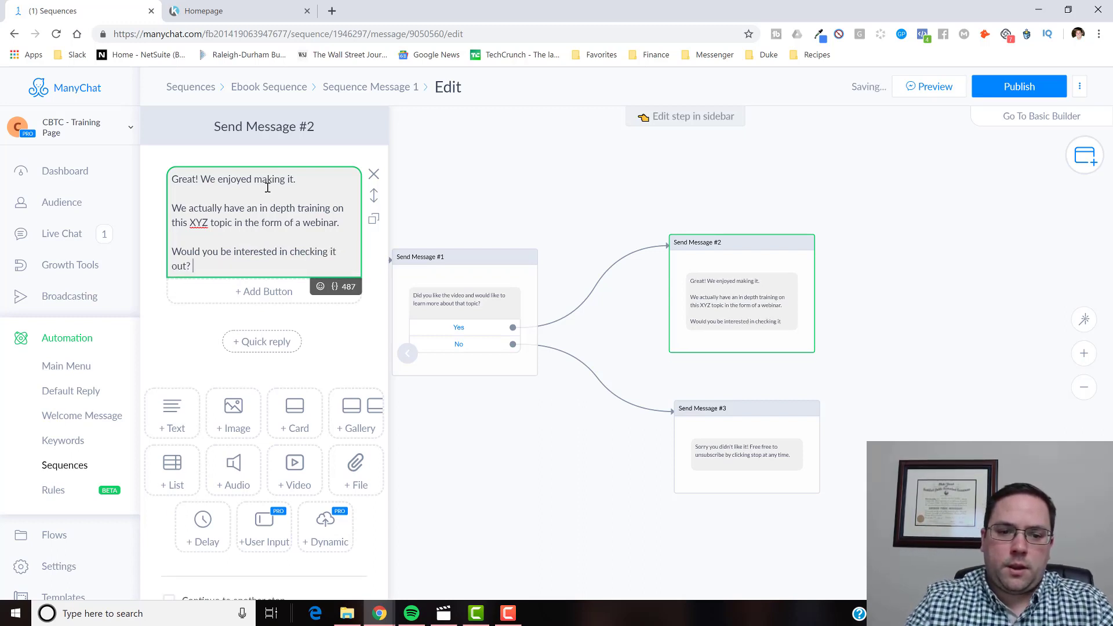
# Add a button to the webinar message that opens the website webinarjam.com
pyautogui.click(262, 291)
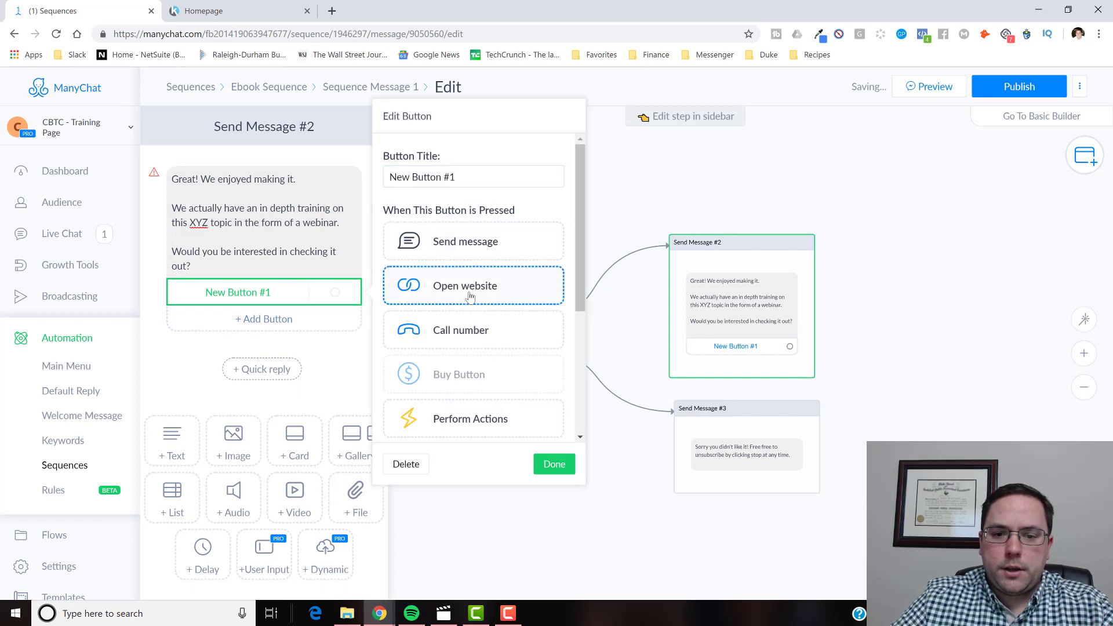
pyautogui.click(470, 297)
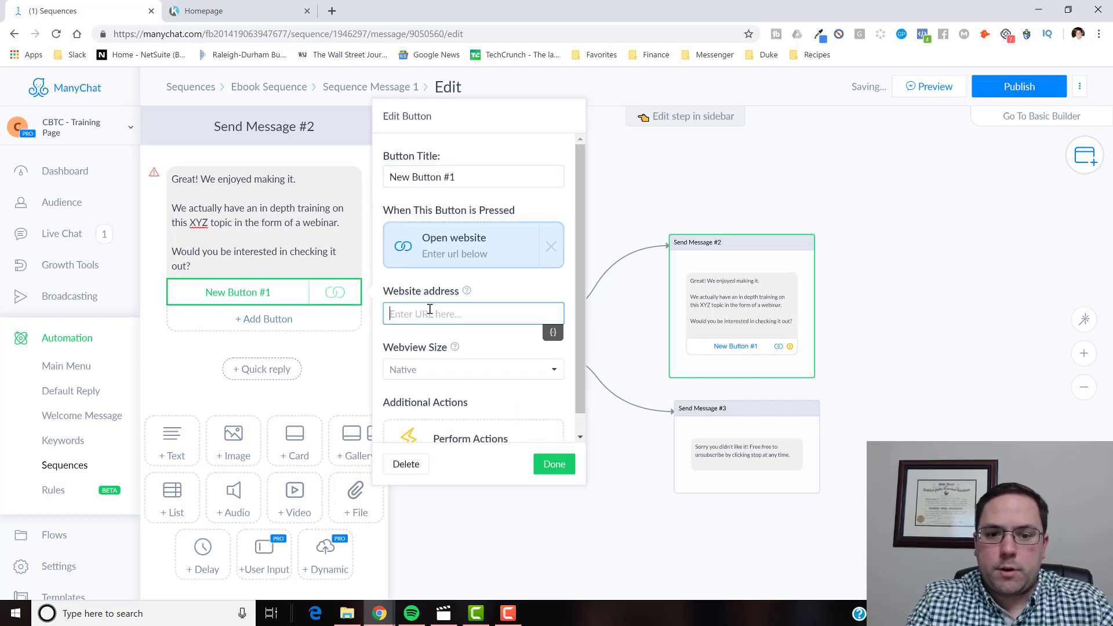
pyautogui.write('webinarjarm')
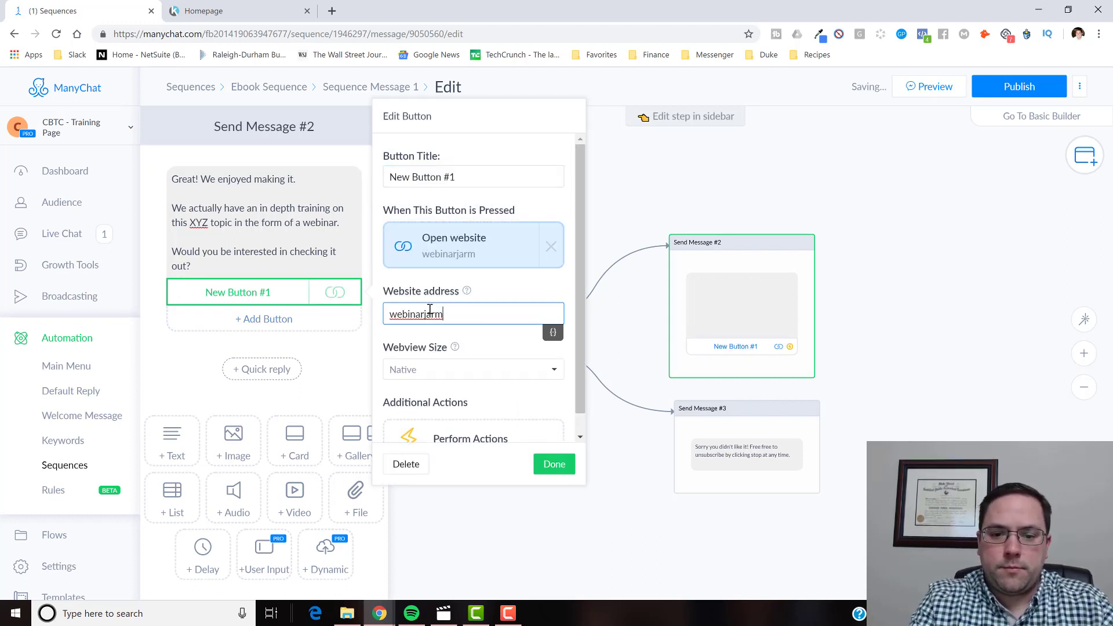
pyautogui.press('BackSpace')
pyautogui.press('BackSpace')
pyautogui.write('m.com')
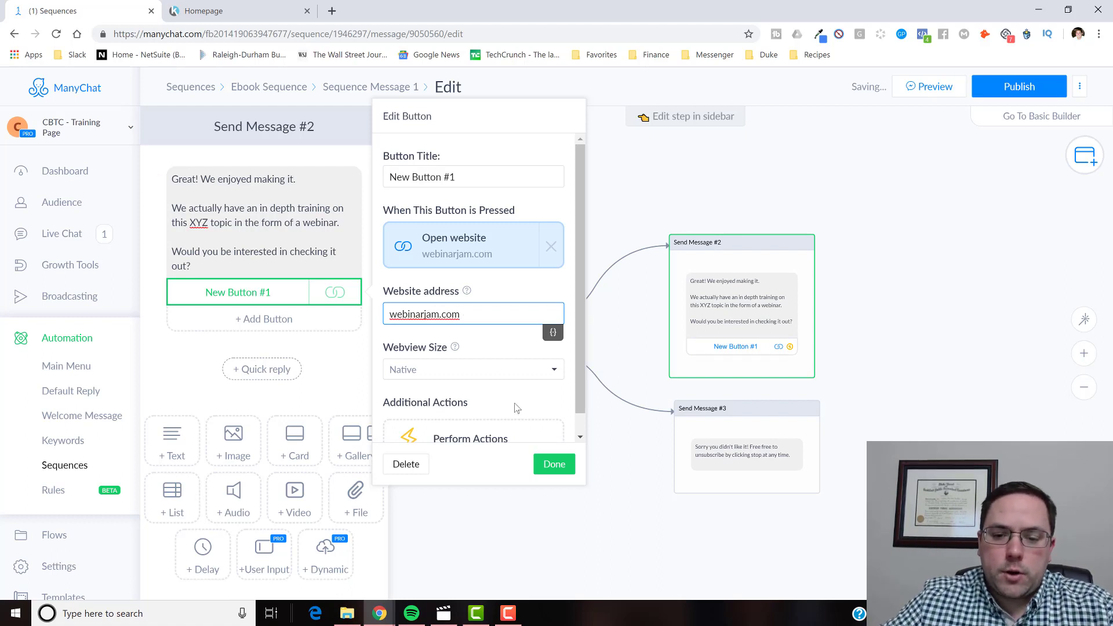
pyautogui.click(568, 465)
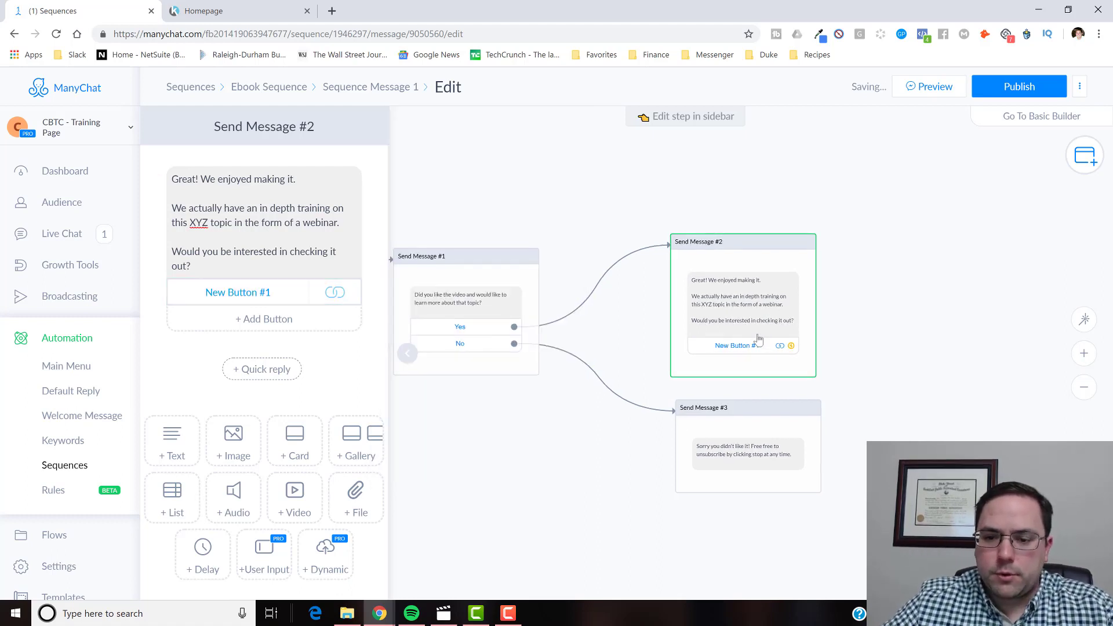
# Title the webinar message's website button "Register for Webinar"
pyautogui.click(261, 292)
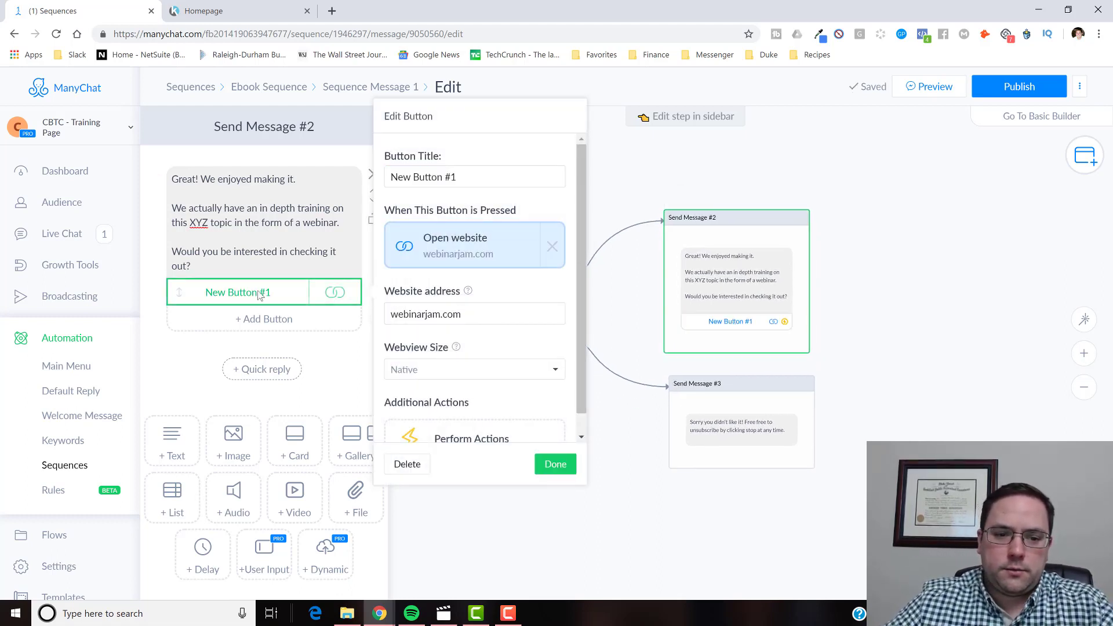
pyautogui.click(457, 176)
pyautogui.tripleClick(457, 177)
pyautogui.write('Reg')
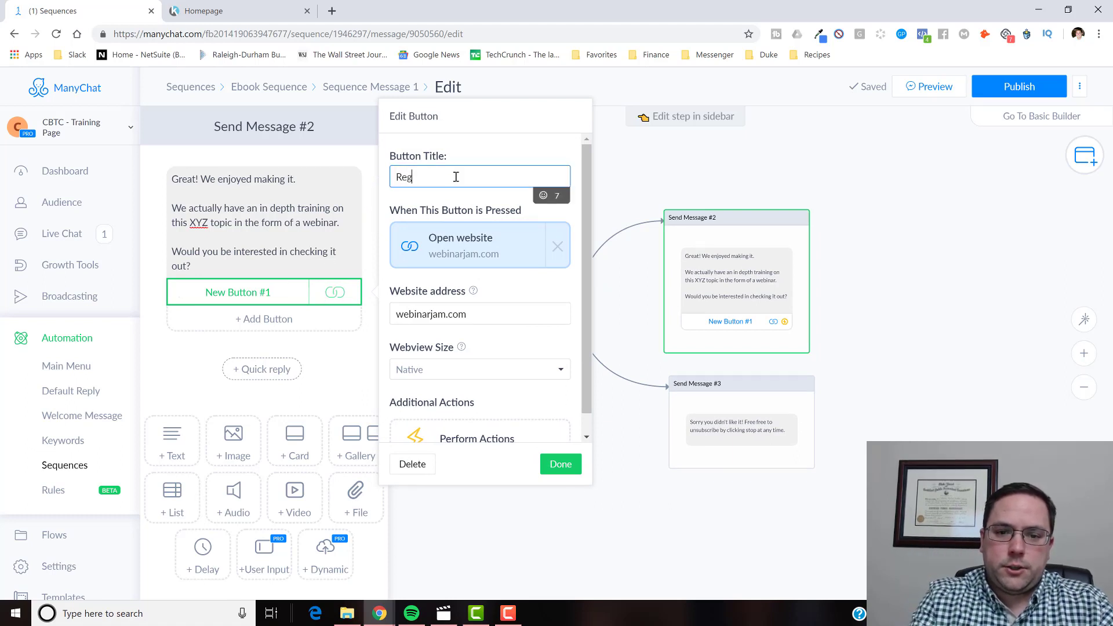
pyautogui.write('ister for Webinar')
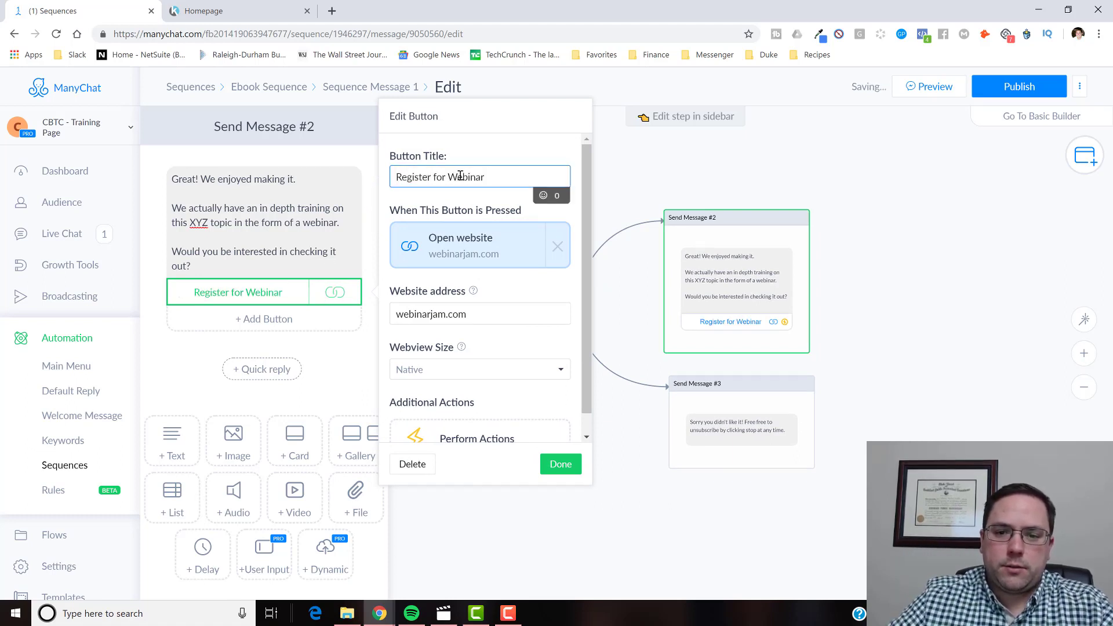
pyautogui.click(560, 464)
# Reposition the No branch's message so it lines up below the webinar message
pyautogui.moveTo(752, 367); pyautogui.dragTo(753, 389)
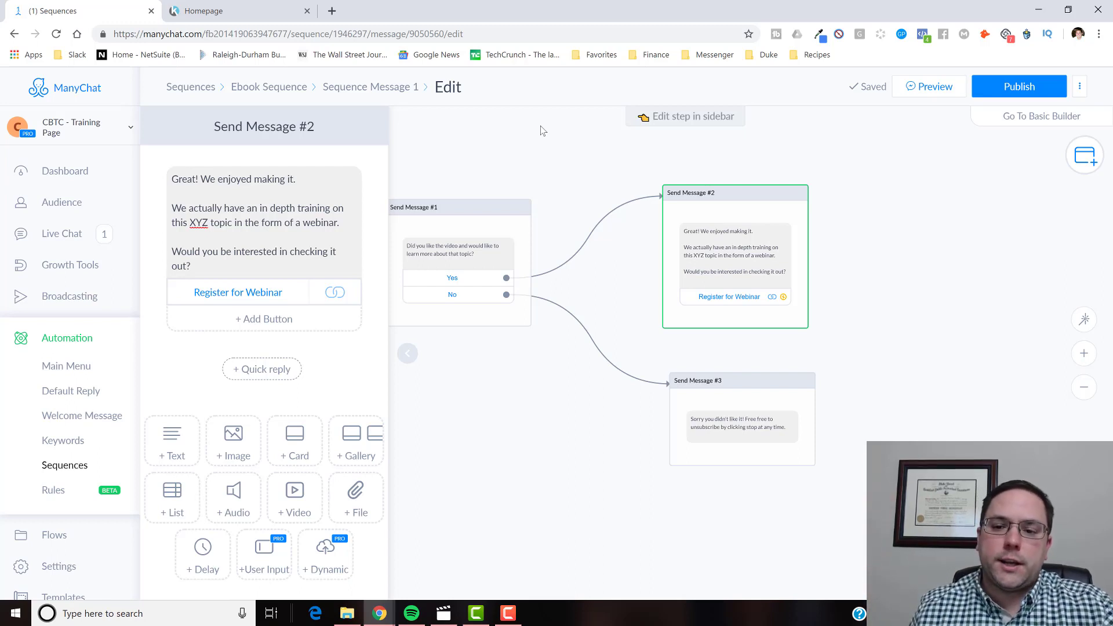
pyautogui.click(879, 258)
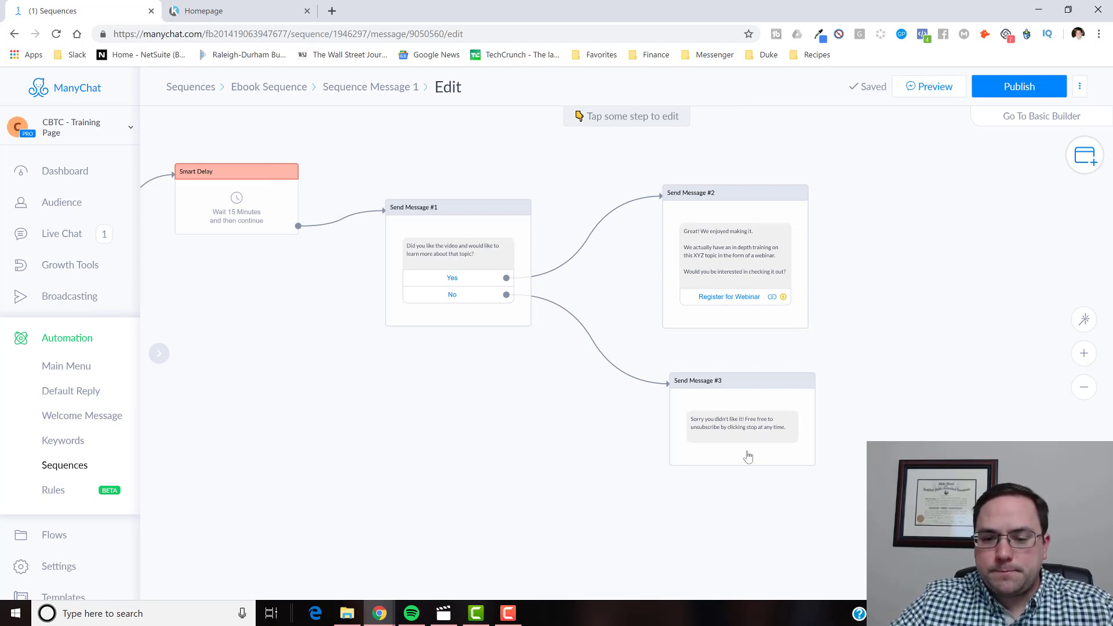
pyautogui.moveTo(739, 427); pyautogui.dragTo(726, 427)
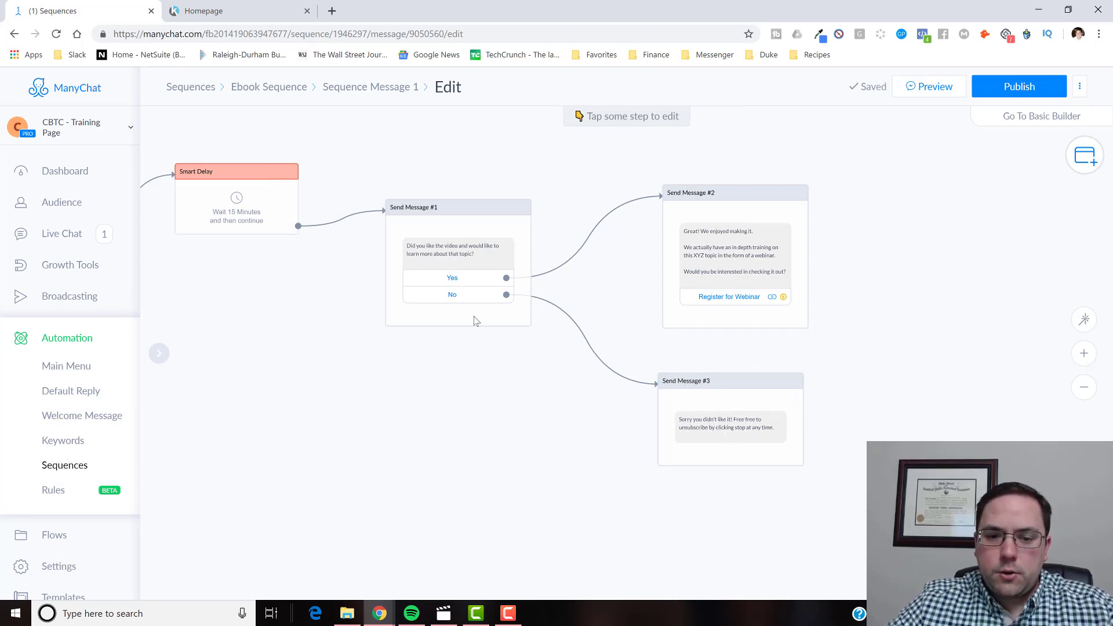
# Remove the connections from the Yes and No buttons to their follow-up messages
pyautogui.click(458, 278)
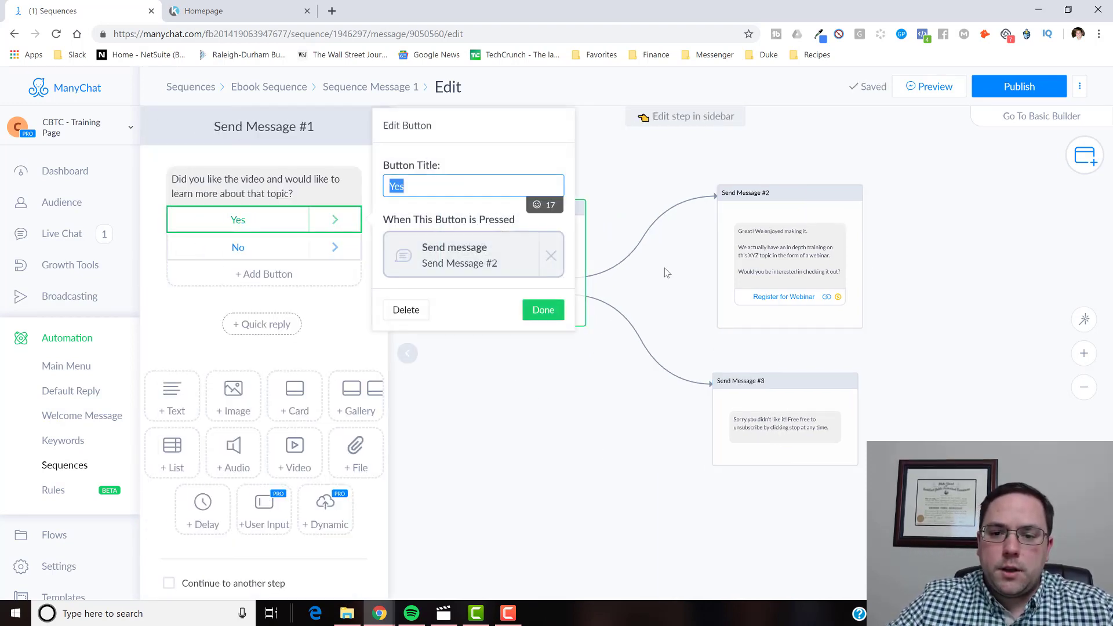
pyautogui.click(665, 268)
pyautogui.click(654, 249)
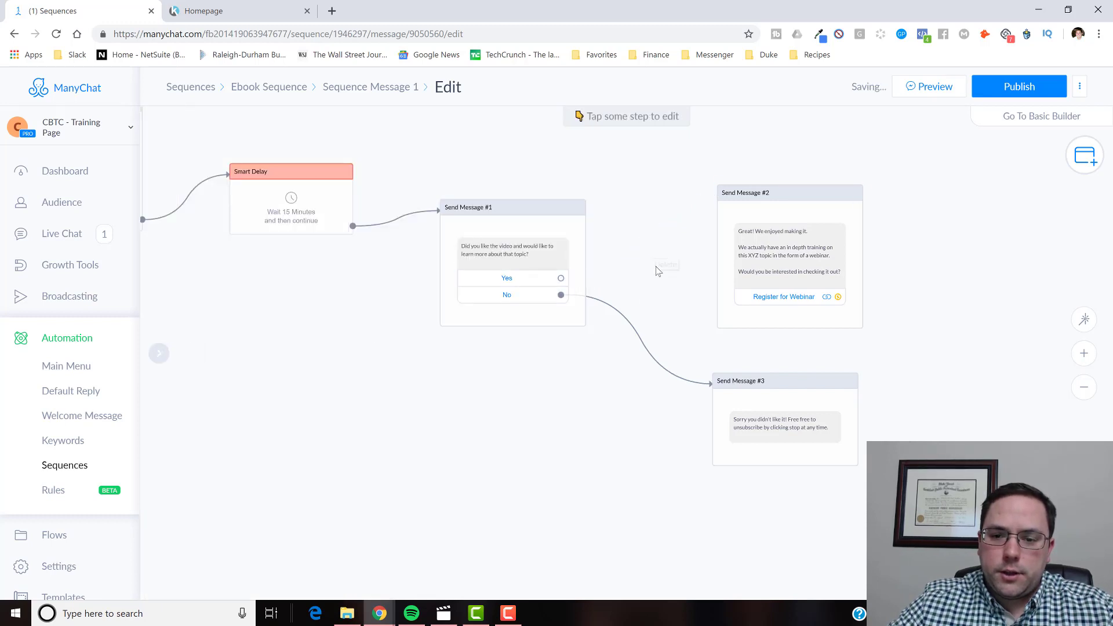
pyautogui.click(651, 350)
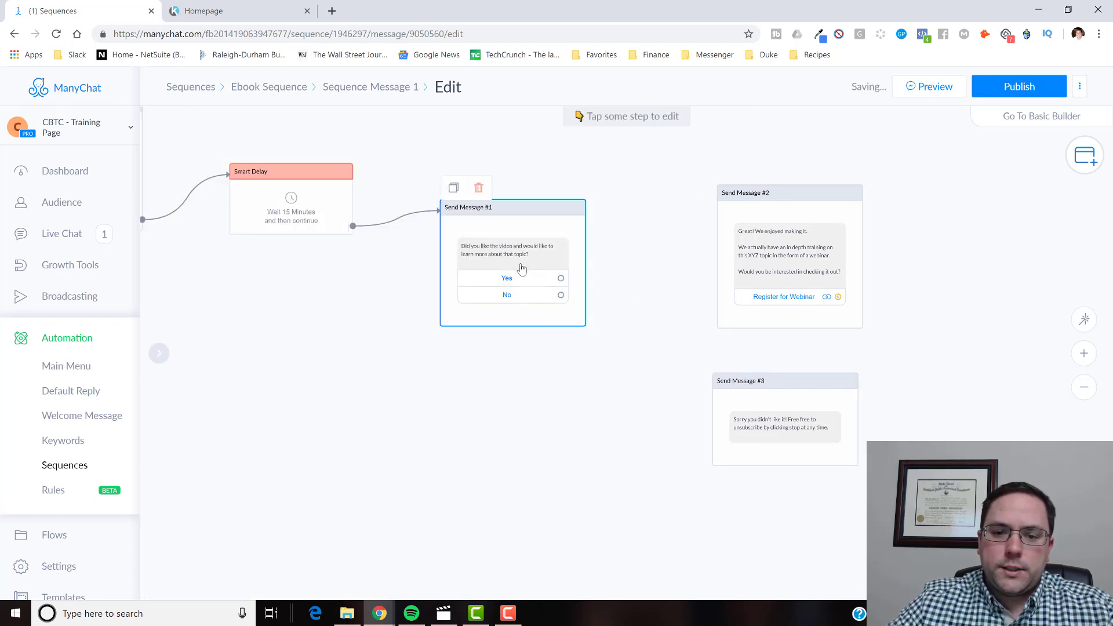
# Add two quick replies, "Yes" and "No", to the message asking whether the subscriber liked the video
pyautogui.click(522, 268)
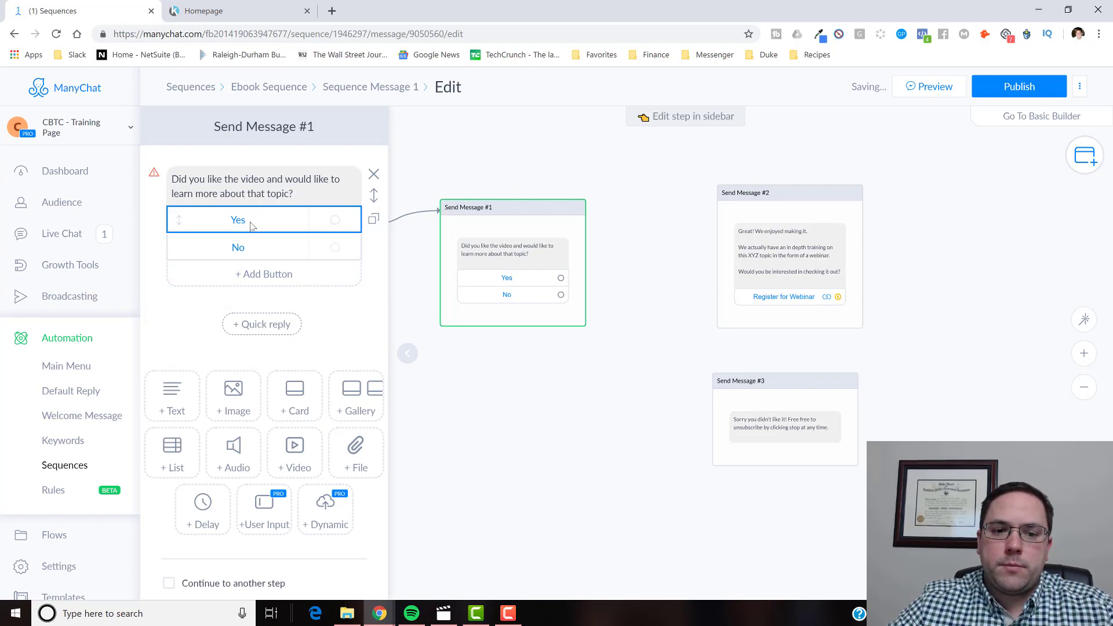
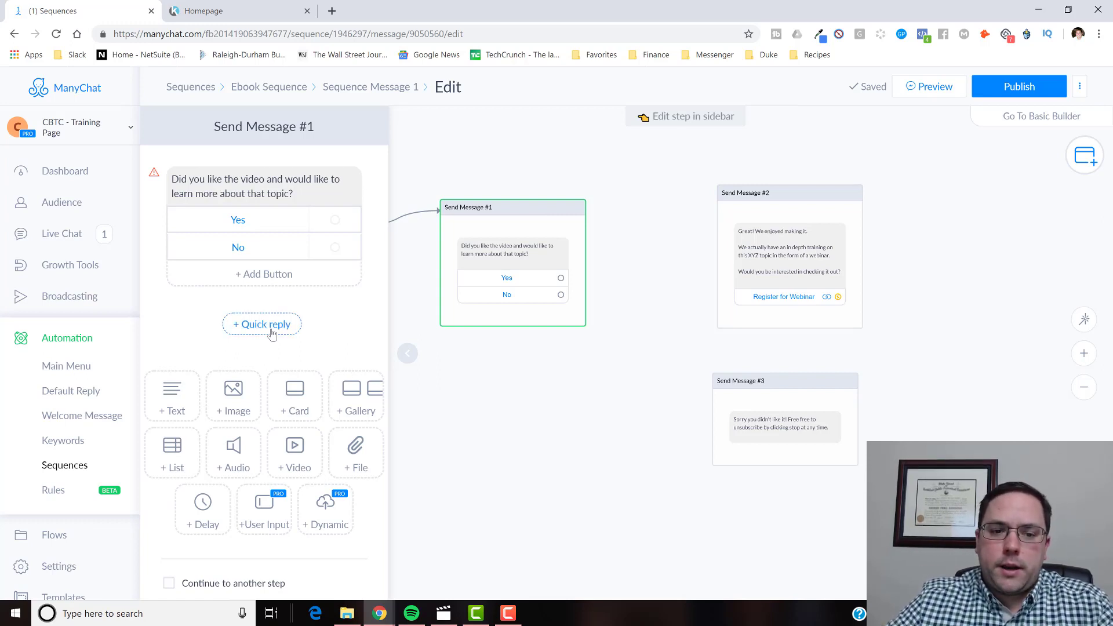
pyautogui.click(271, 326)
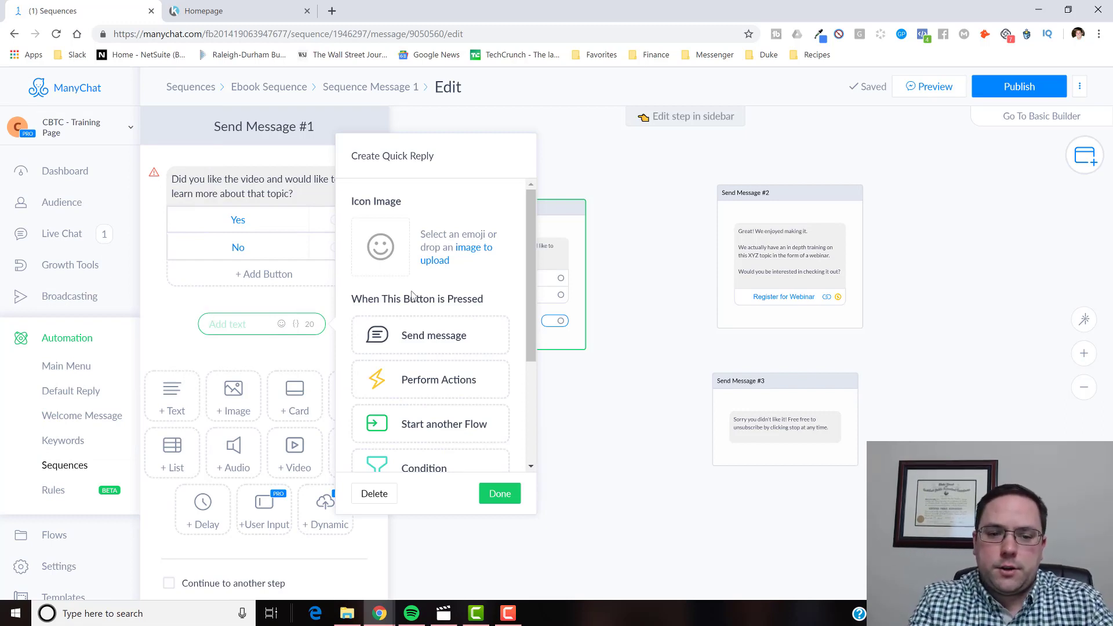
pyautogui.write('Yes')
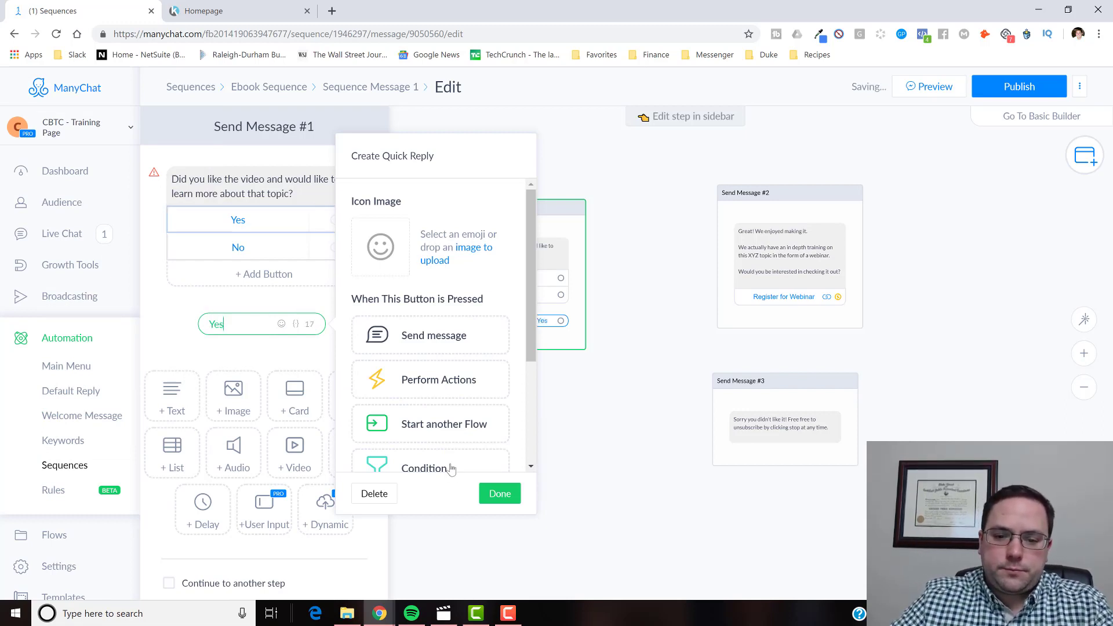
pyautogui.click(500, 493)
pyautogui.click(297, 331)
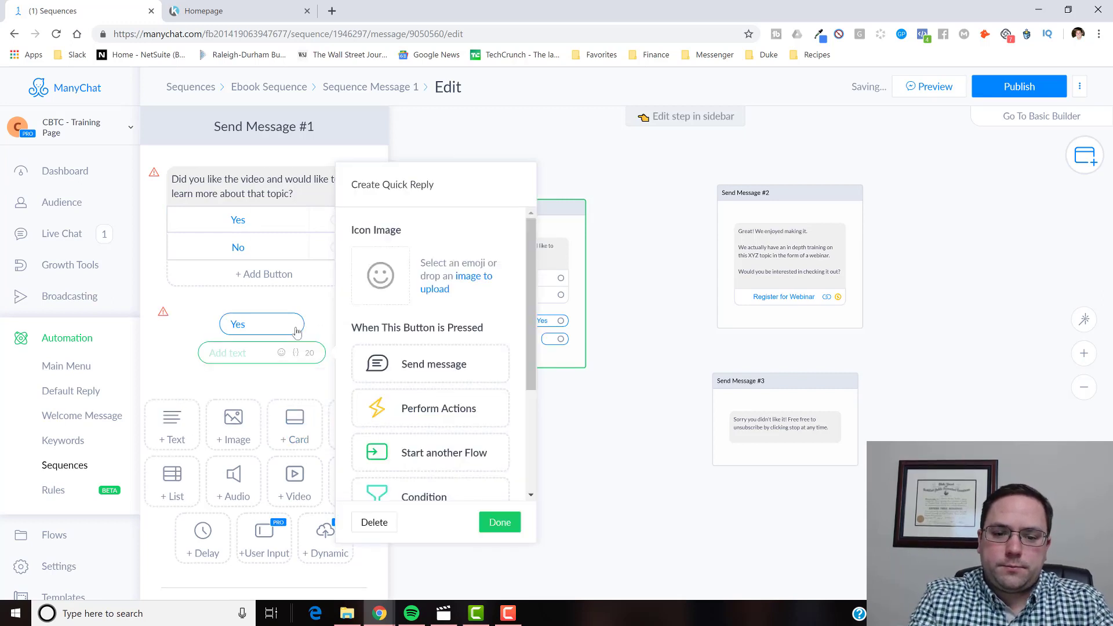
pyautogui.write('No')
pyautogui.click(508, 533)
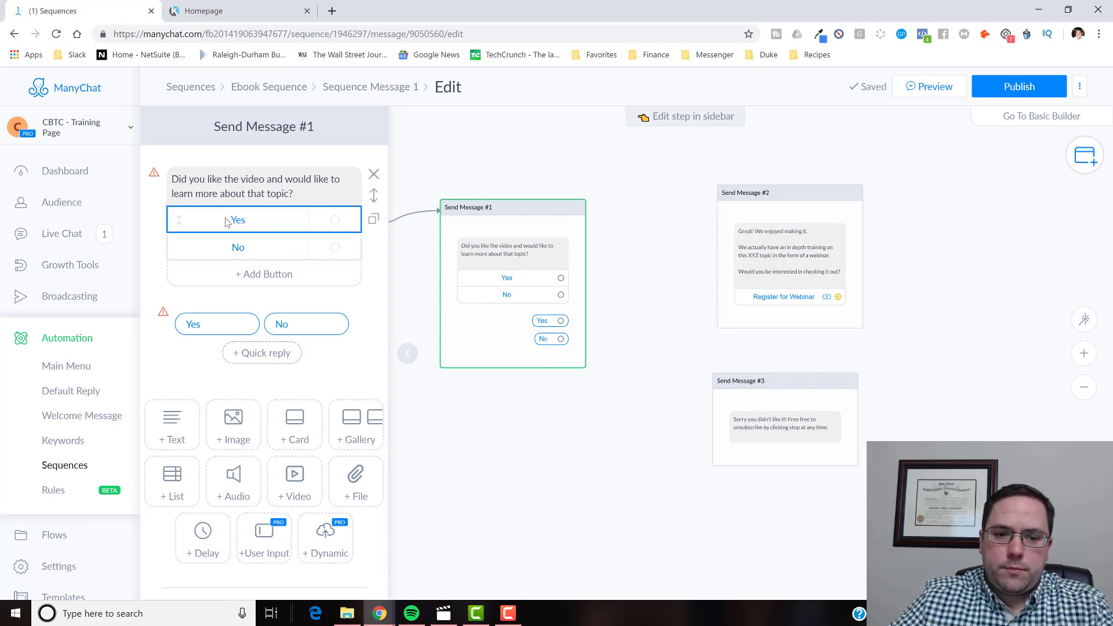
# Delete the Yes and No buttons from the question message, keeping only its quick replies
pyautogui.click(281, 220)
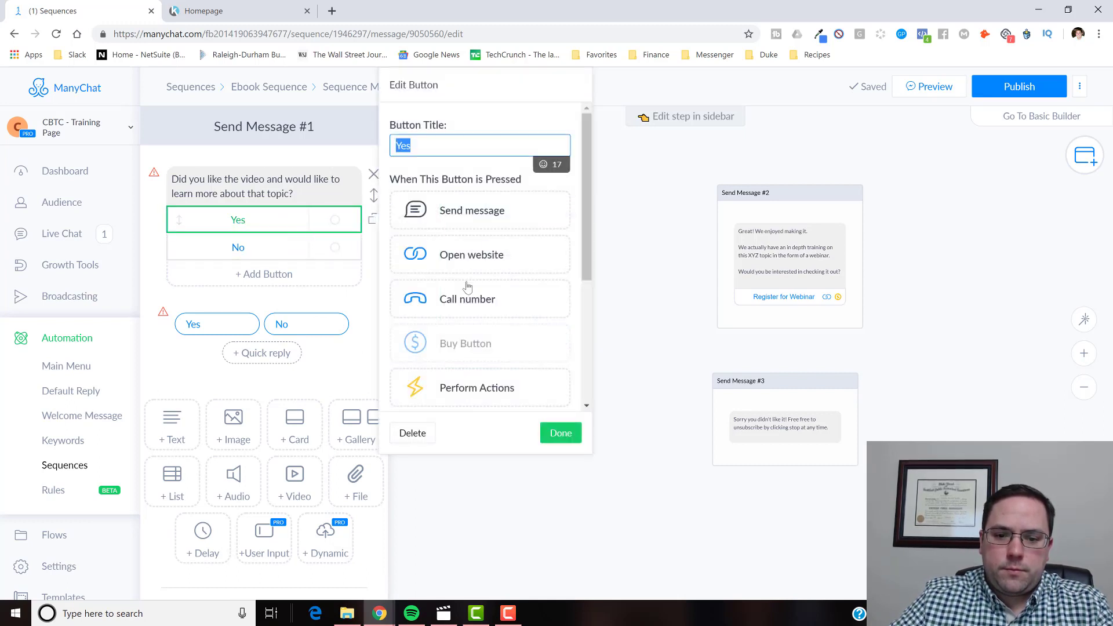
pyautogui.click(413, 434)
pyautogui.click(273, 220)
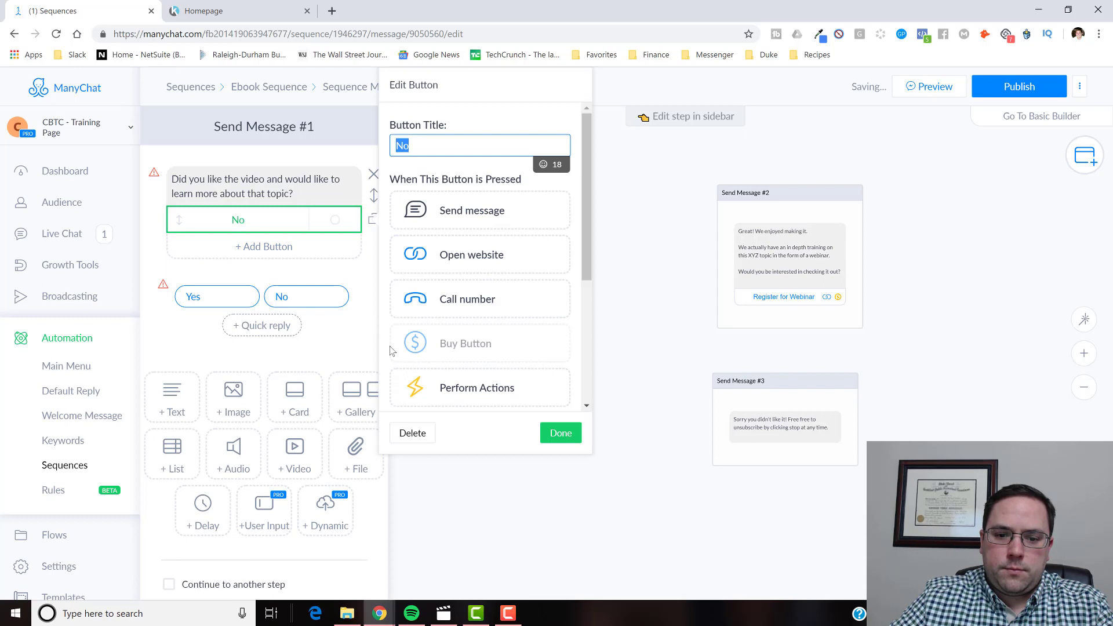
pyautogui.click(412, 433)
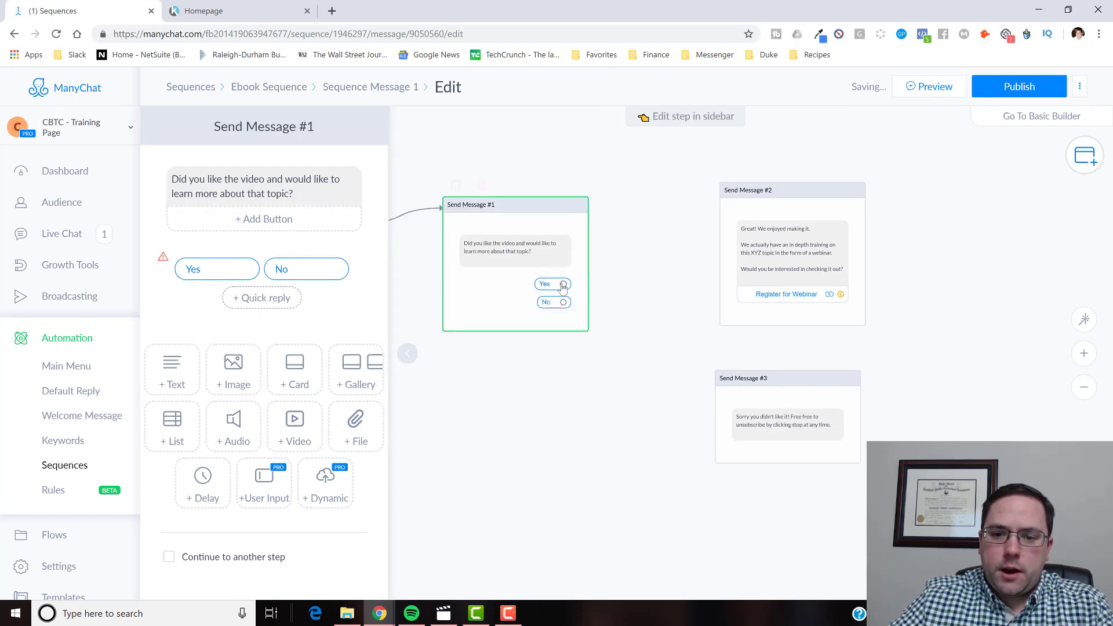
# Connect the Yes quick reply to the webinar message and the No quick reply to the "Sorry you didn't like it!" message
pyautogui.click(563, 283)
pyautogui.click(718, 255)
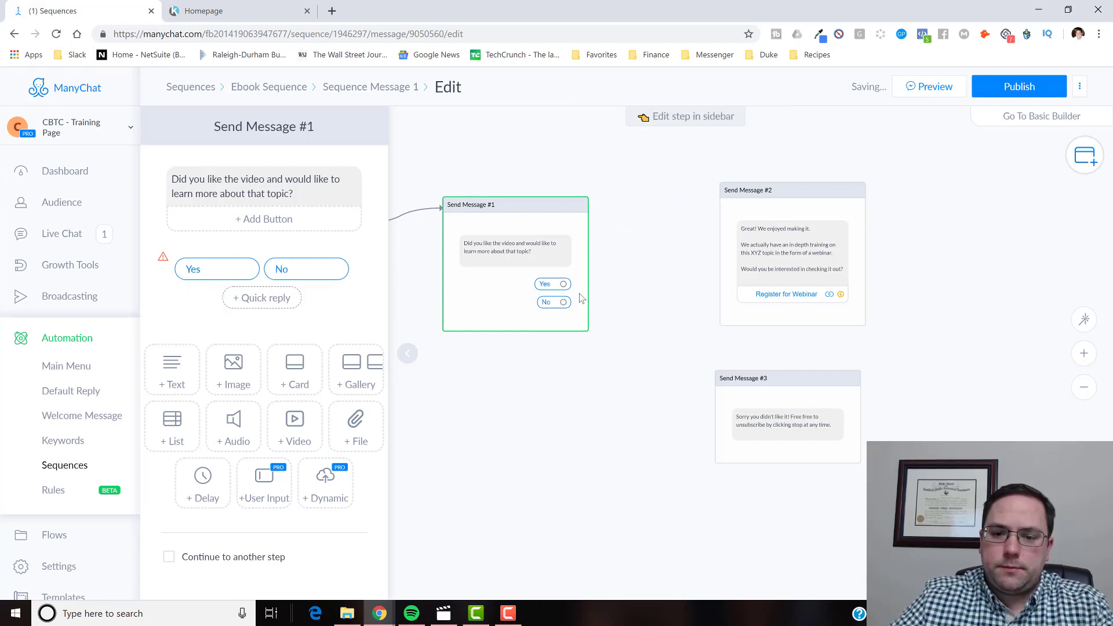
pyautogui.click(563, 284)
pyautogui.click(737, 240)
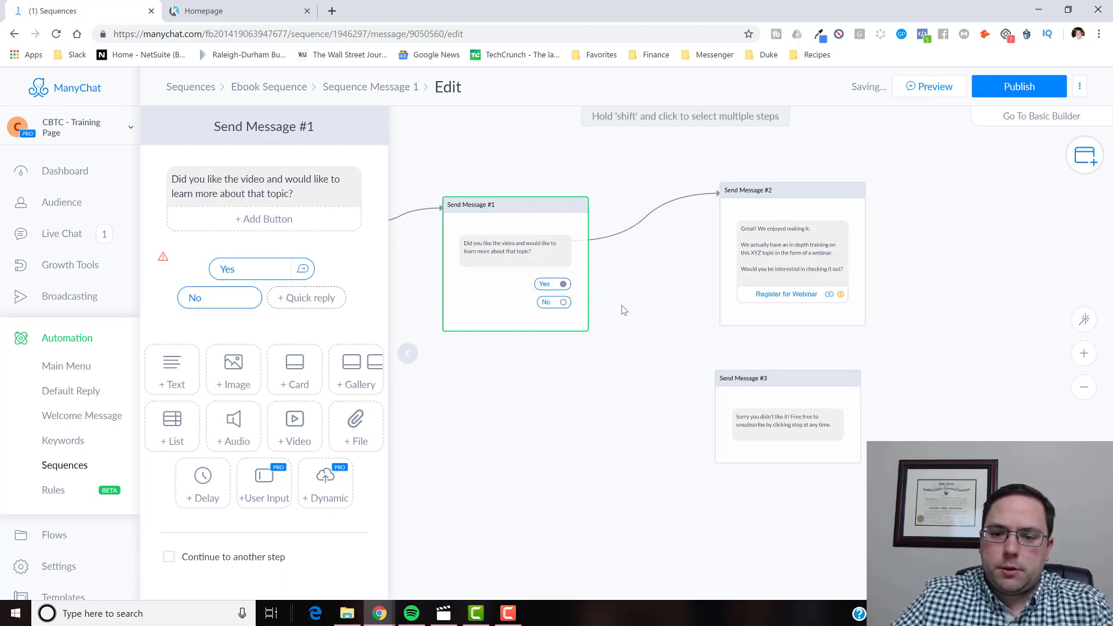
pyautogui.moveTo(456, 272)
pyautogui.mouseDown()
pyautogui.moveTo(587, 298)
pyautogui.moveTo(465, 267)
pyautogui.mouseUp()
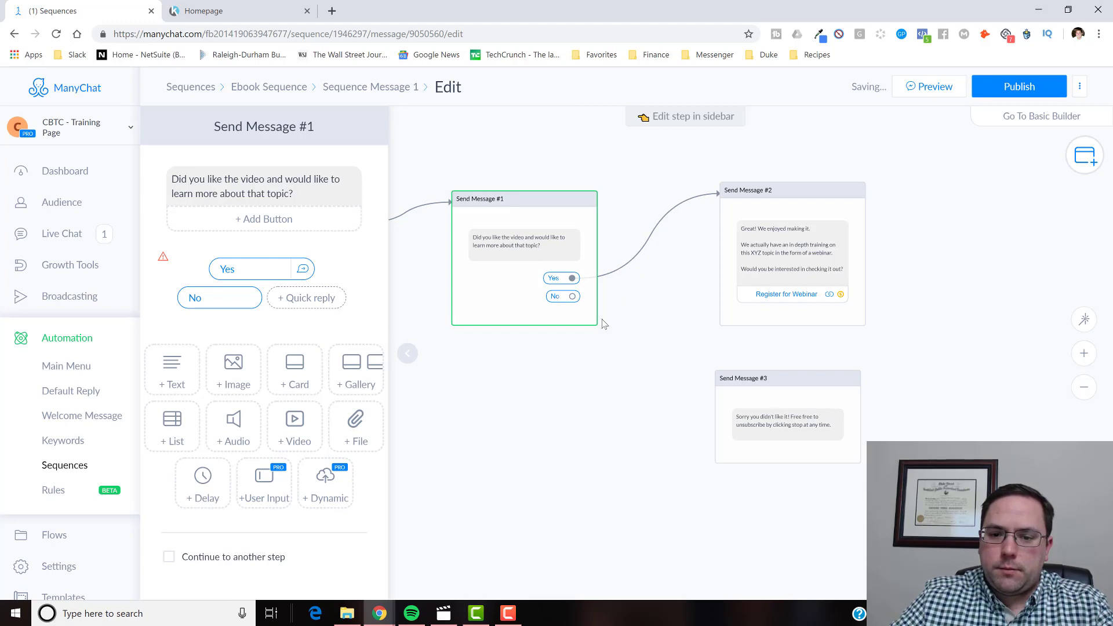
pyautogui.click(572, 296)
pyautogui.click(741, 413)
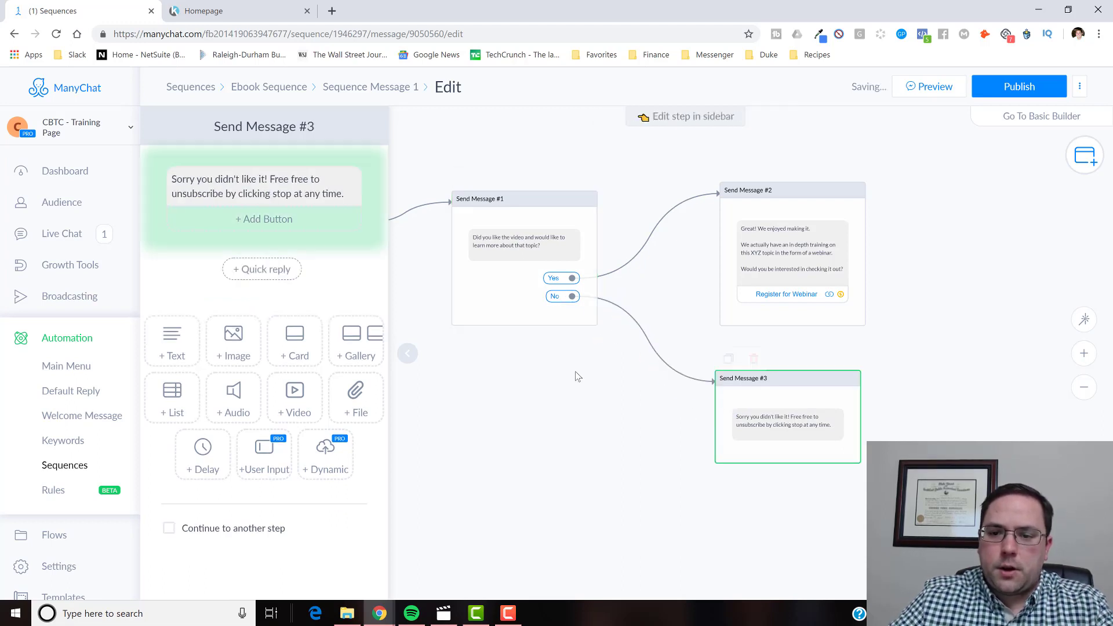
# Check the layout of the whole flow and publish Sequence Message 1
pyautogui.scroll(-3, 574, 377)
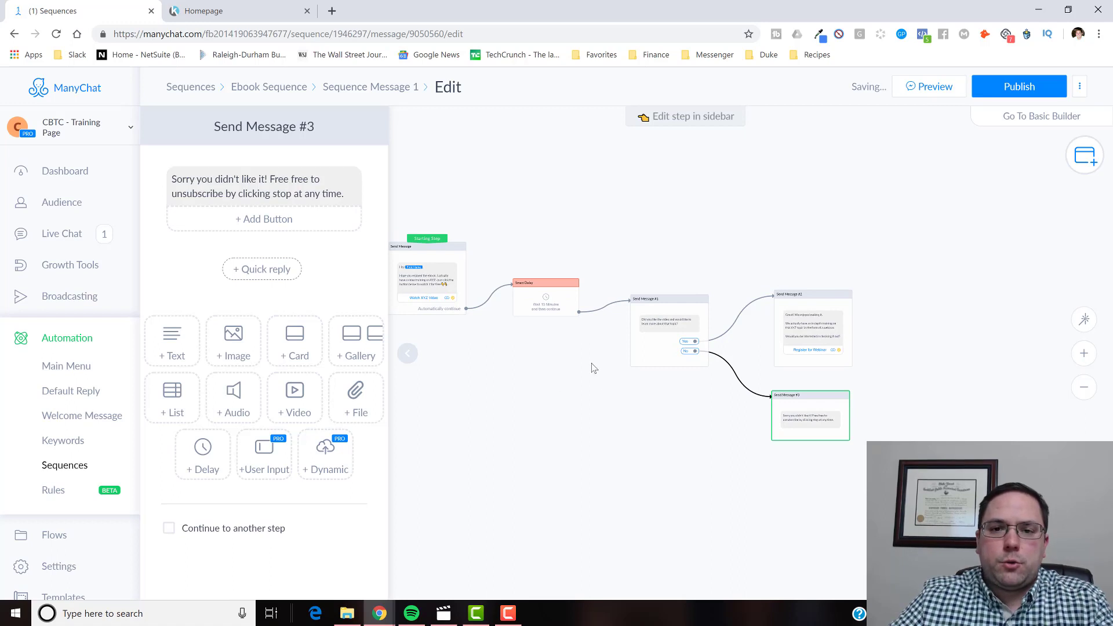
pyautogui.moveTo(584, 375); pyautogui.dragTo(608, 376)
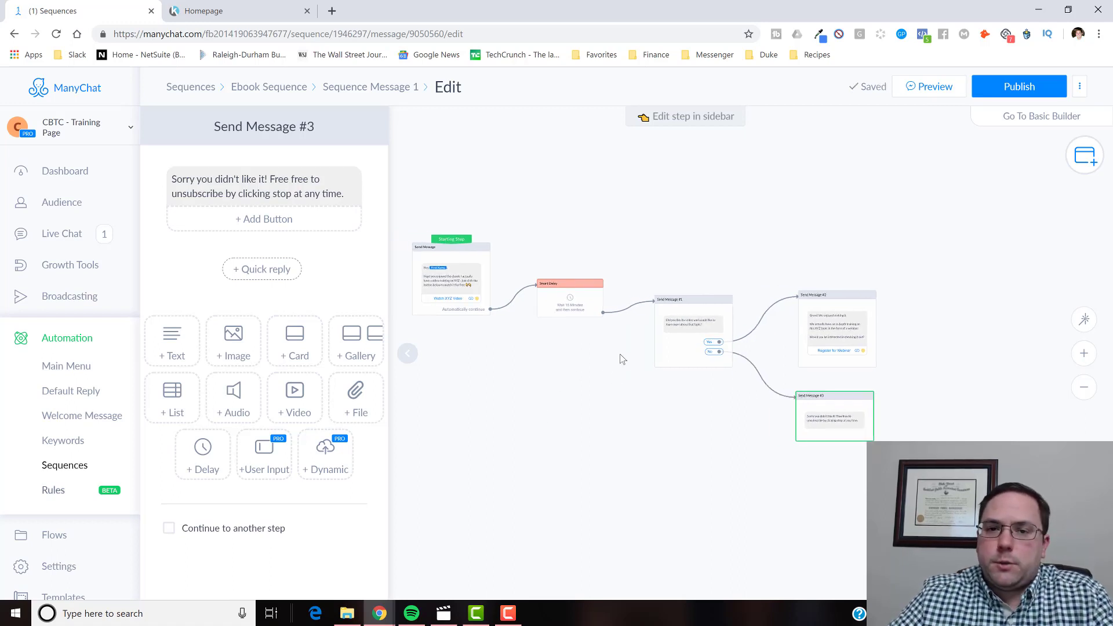
pyautogui.scroll(1, 618, 388)
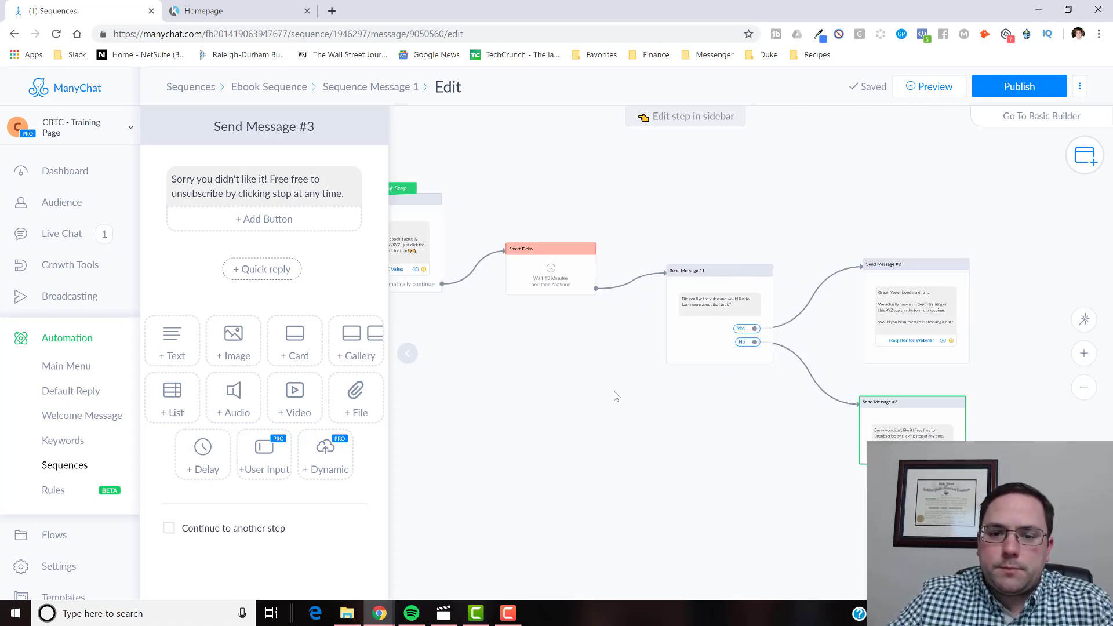
pyautogui.scroll(-1, 613, 393)
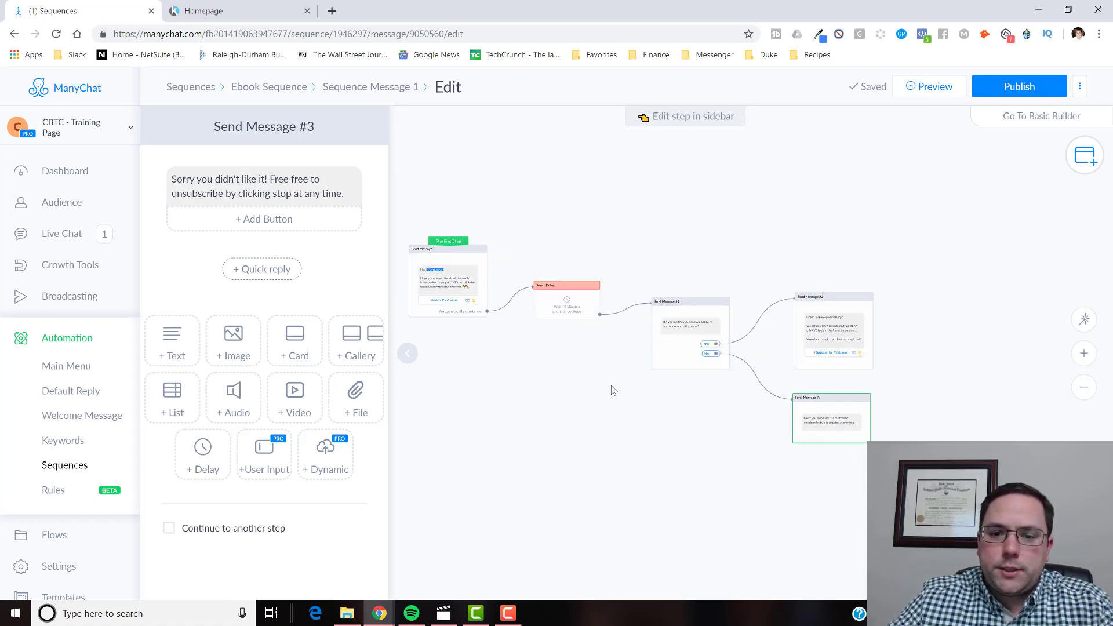
pyautogui.click(1017, 92)
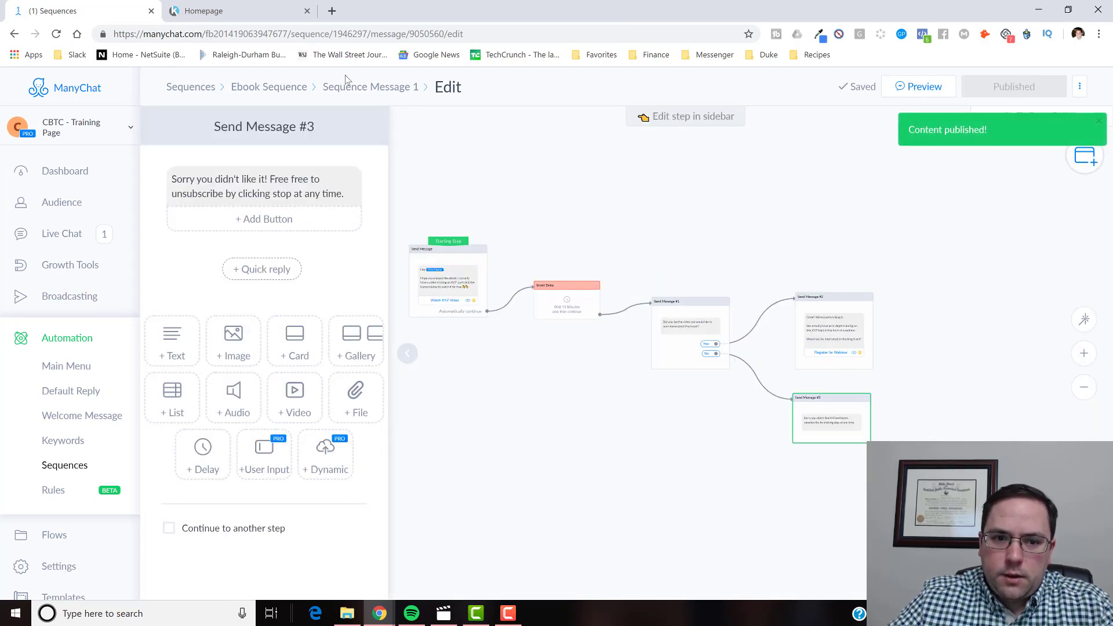
# Return to the Ebook Sequence overview and activate Sequence Message 1
pyautogui.click(366, 88)
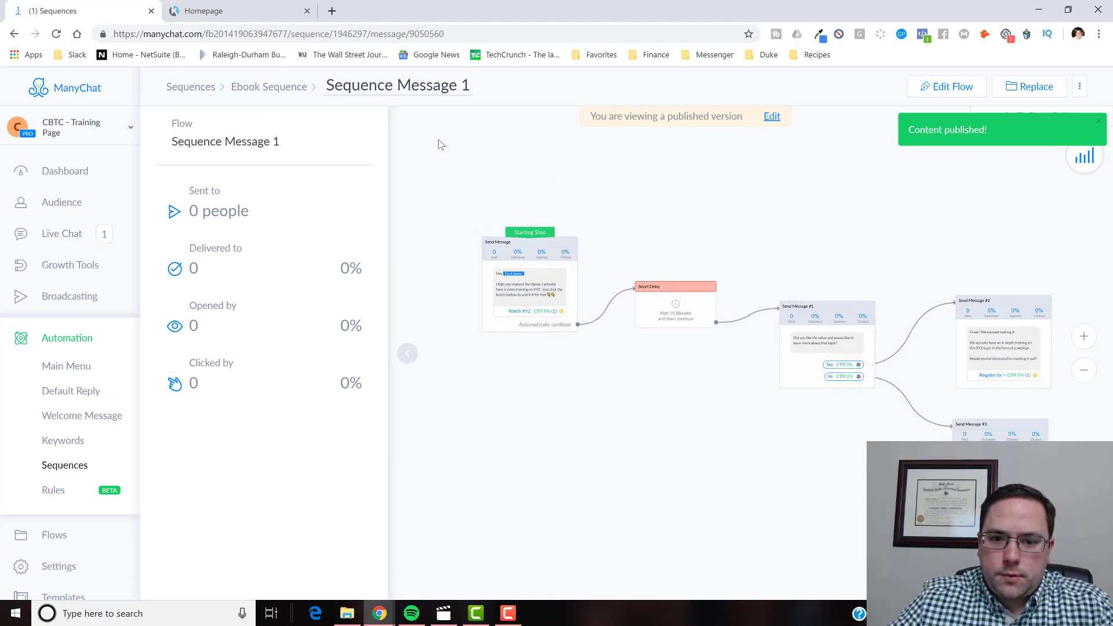
pyautogui.click(262, 88)
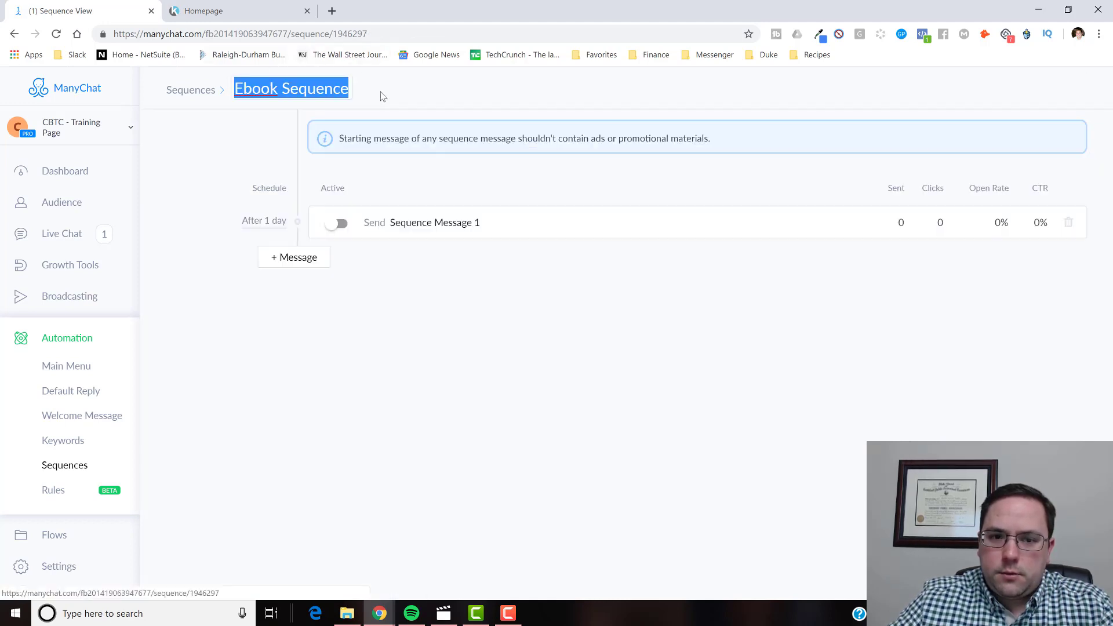
pyautogui.click(432, 226)
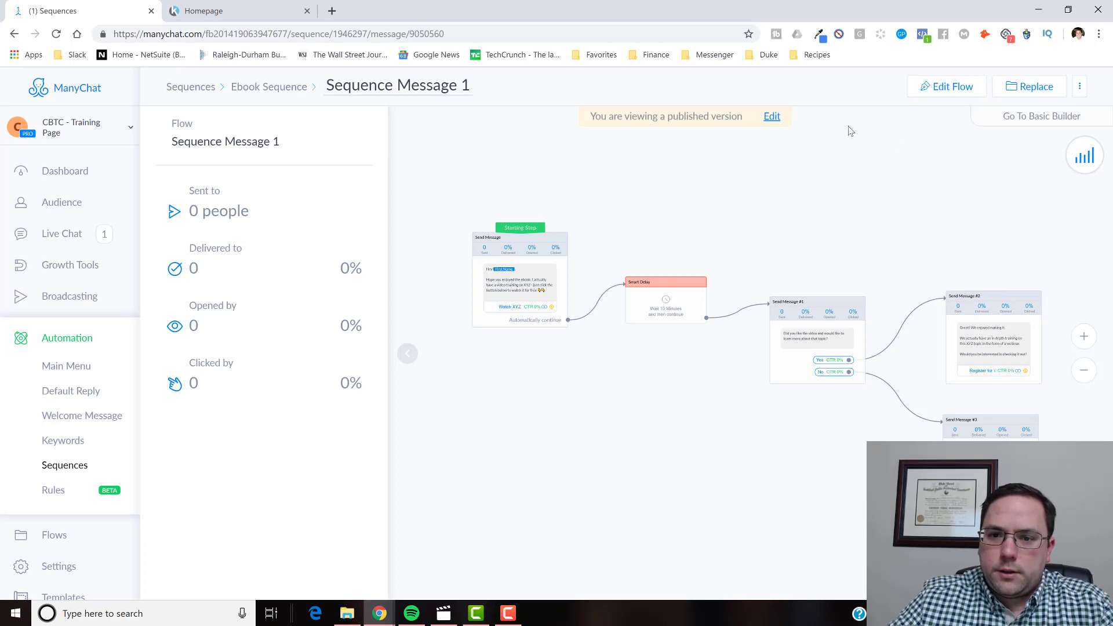
pyautogui.click(773, 118)
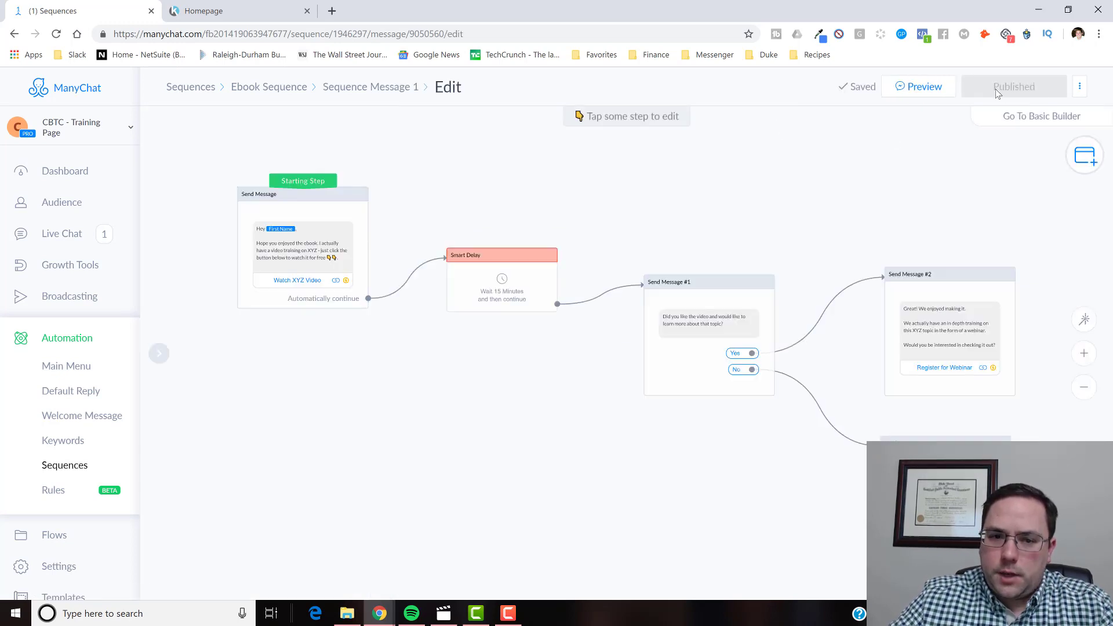
pyautogui.click(295, 88)
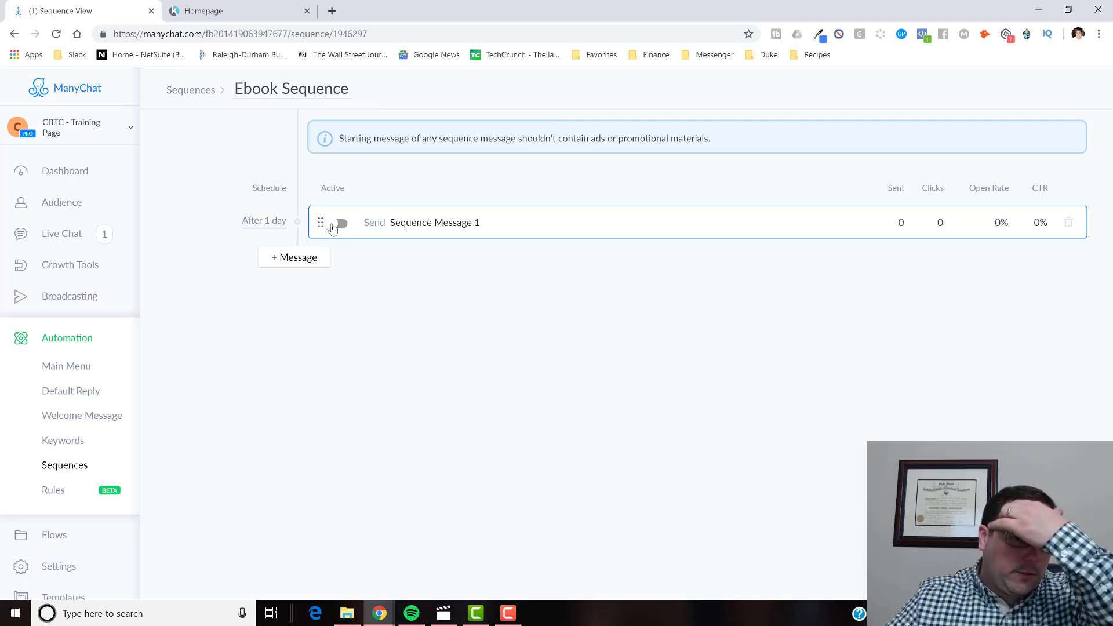
pyautogui.click(337, 225)
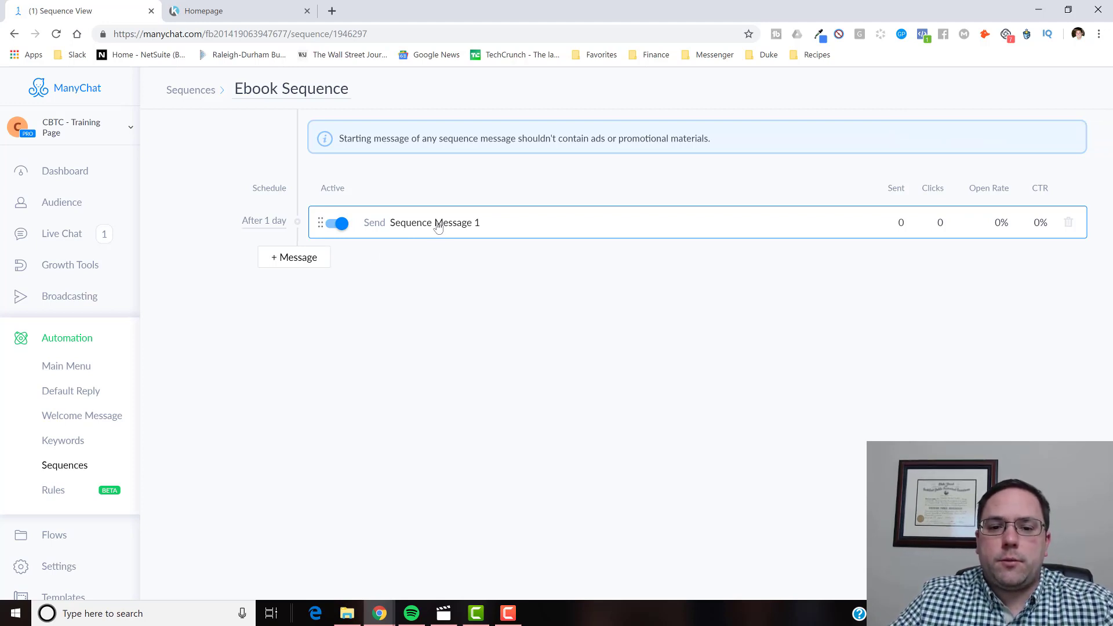
# Rename Sequence Message 1 as "Video to Webinar" and return to the Ebook Sequence overview
pyautogui.click(438, 225)
pyautogui.click(413, 81)
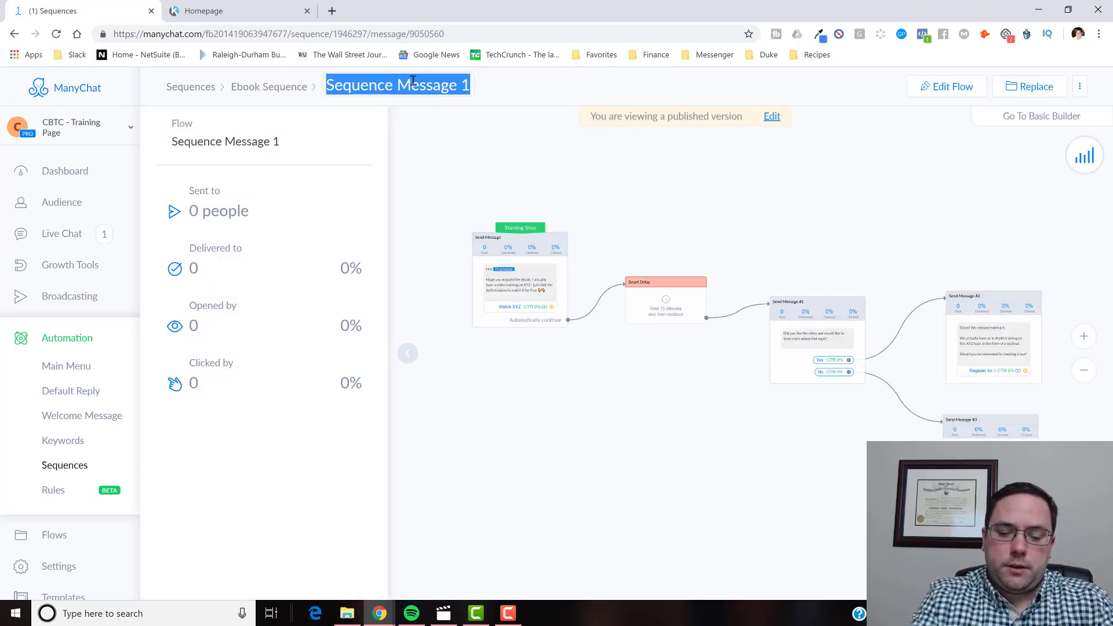
pyautogui.write('Video to w')
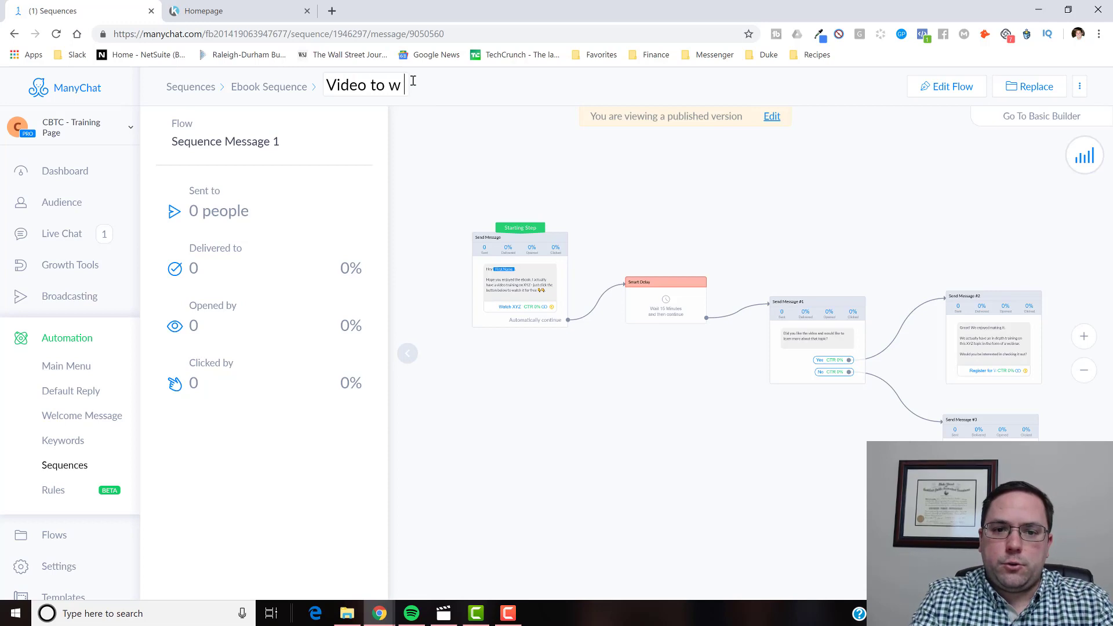
pyautogui.press('BackSpace')
pyautogui.press('BackSpace')
pyautogui.write('Webinar')
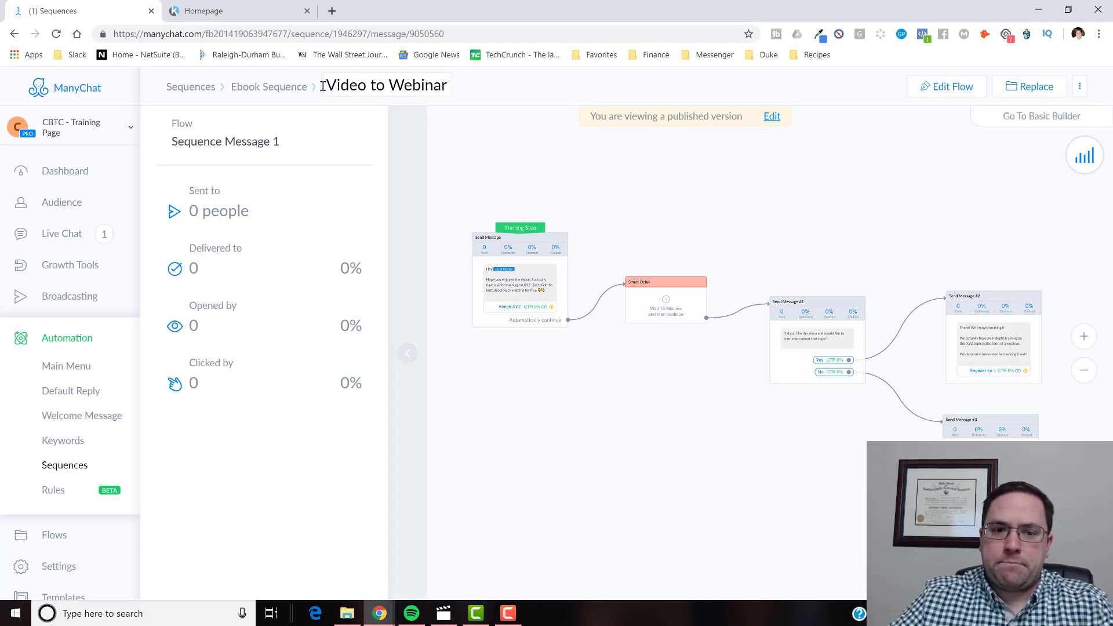
pyautogui.click(268, 87)
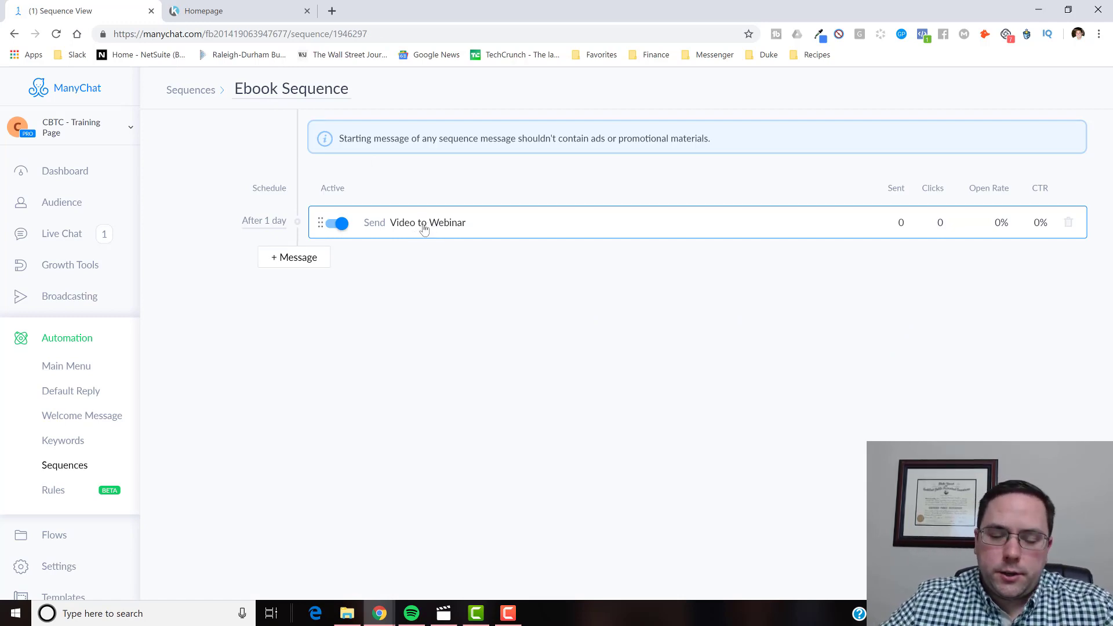
# Add a second message to the Ebook Sequence and schedule it 3 days after the previous message
pyautogui.click(291, 259)
pyautogui.click(269, 258)
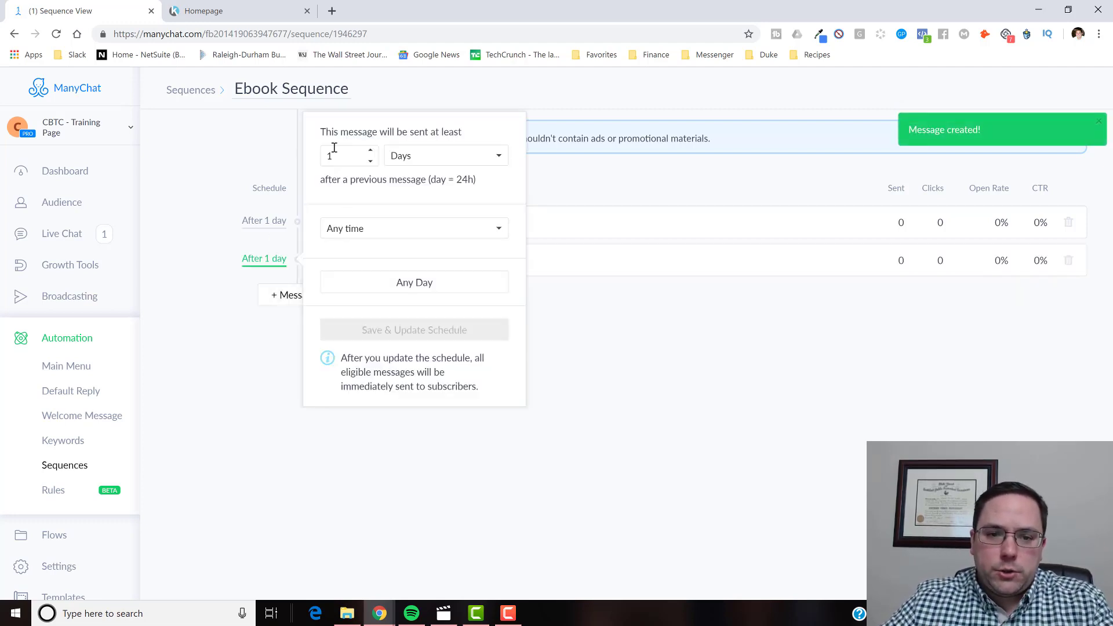
pyautogui.click(371, 150)
pyautogui.click(370, 151)
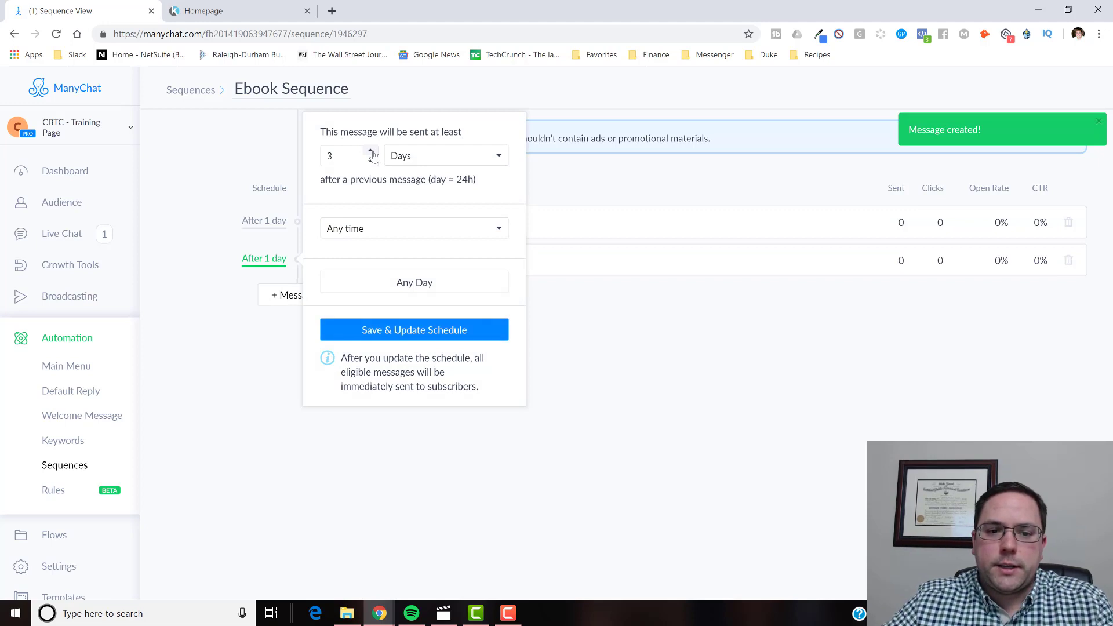
pyautogui.click(517, 334)
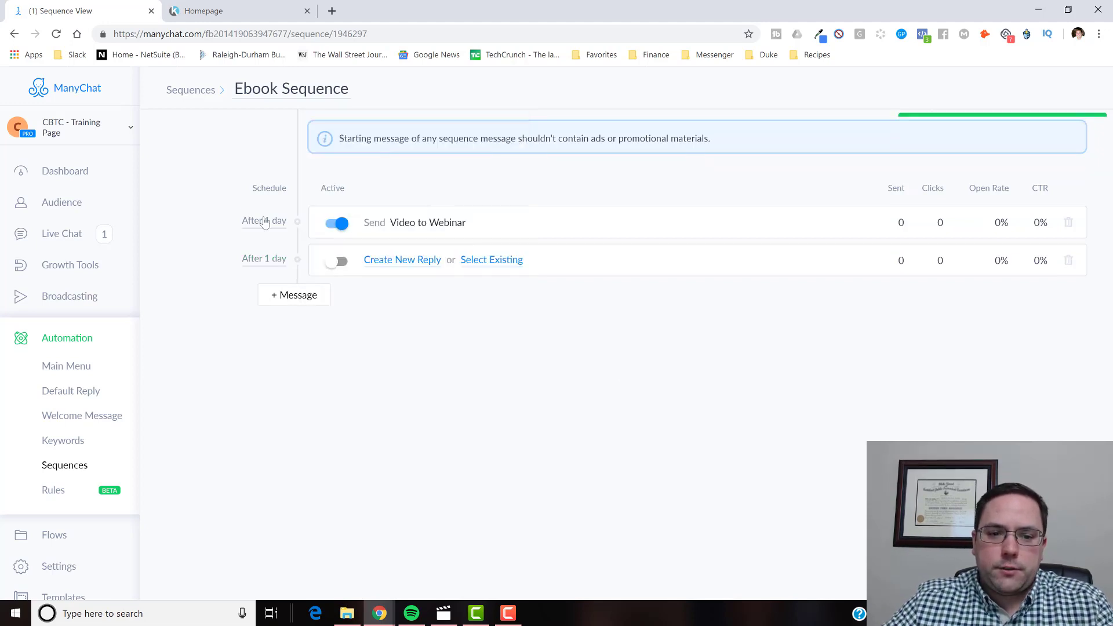
pyautogui.click(265, 259)
pyautogui.click(370, 160)
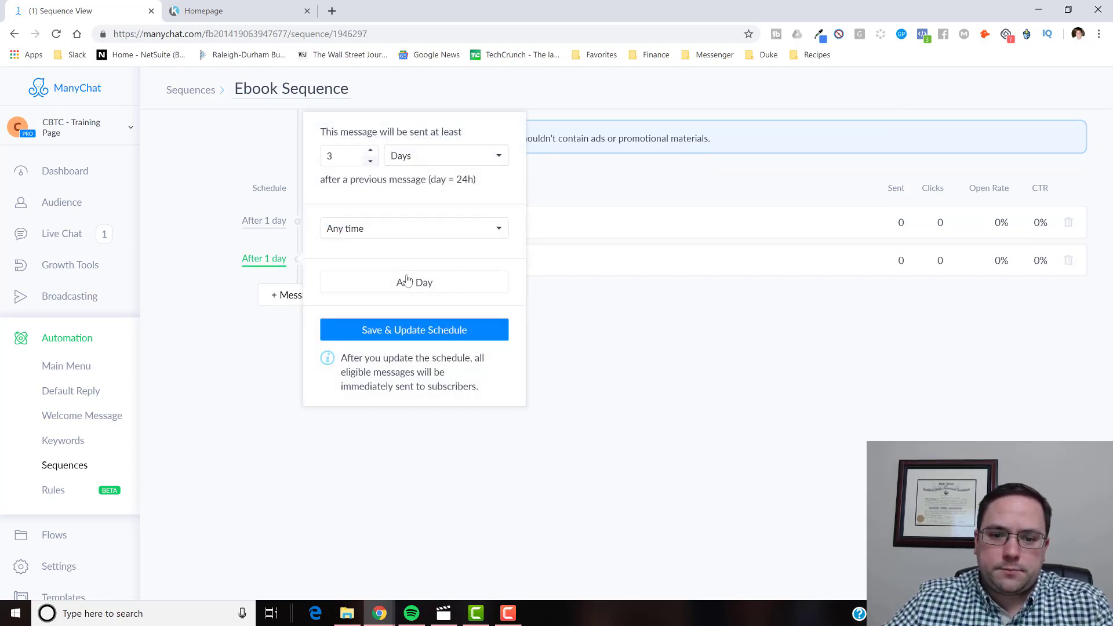
pyautogui.click(406, 330)
pyautogui.click(228, 427)
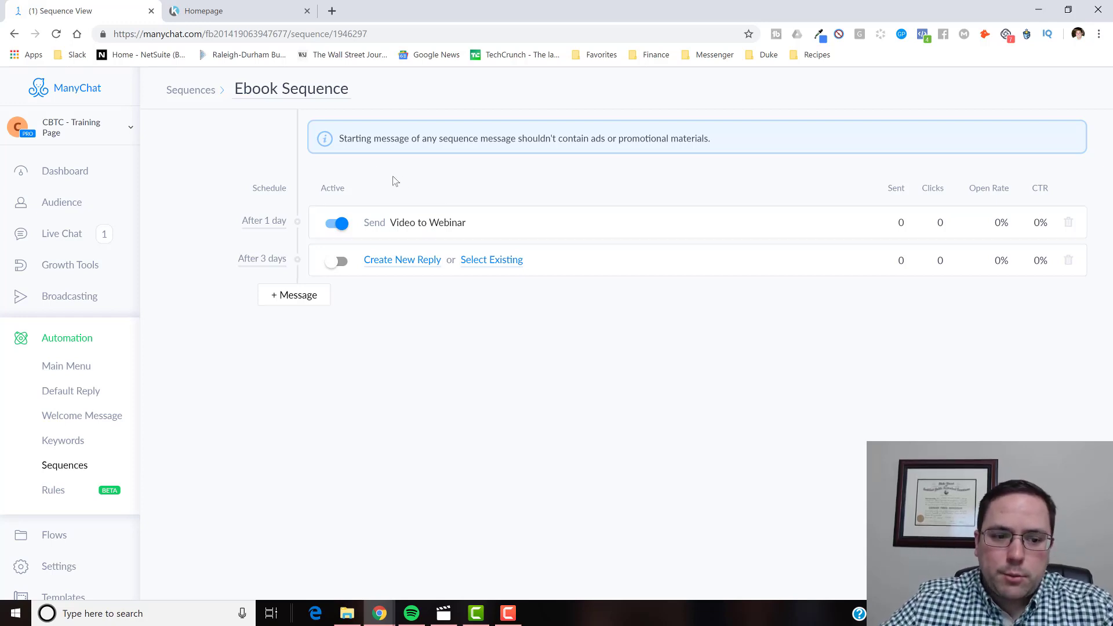
# Go to the list of flows and view the Video to Webinar flow
pyautogui.click(73, 534)
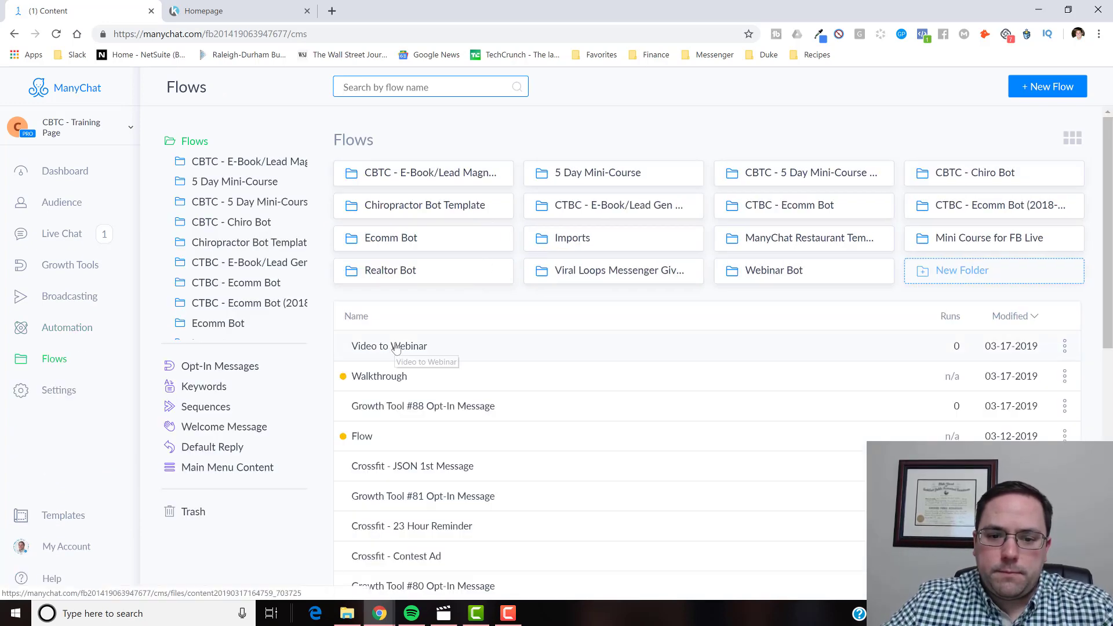
pyautogui.click(396, 348)
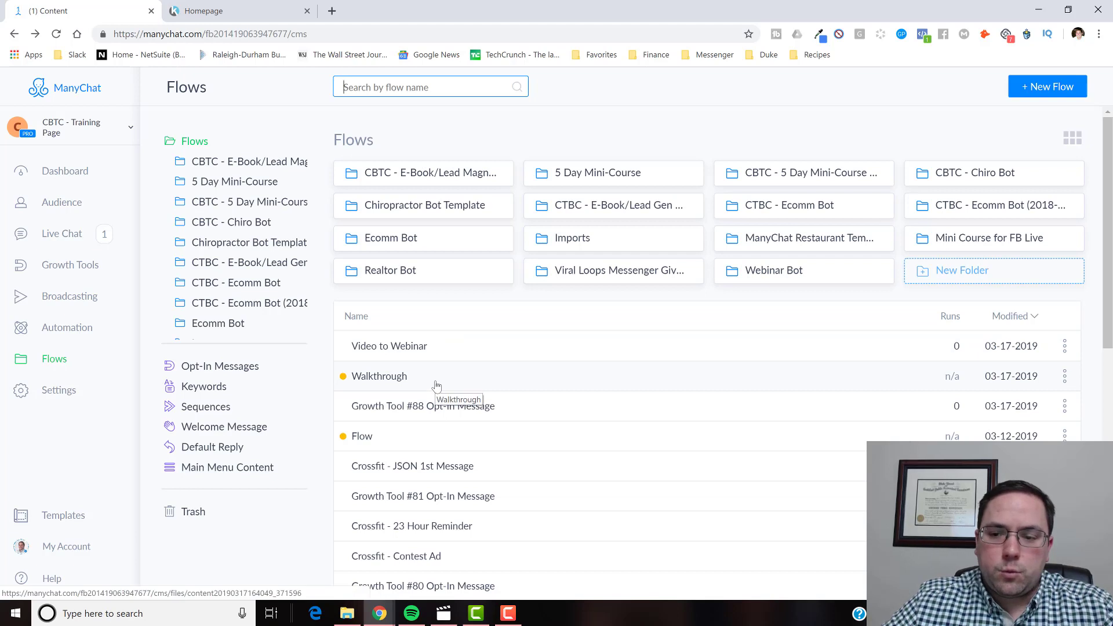
# Open the Walkthrough flow for editing and move Send Message #1 and the Actions step up closer to the starting step
pyautogui.click(436, 386)
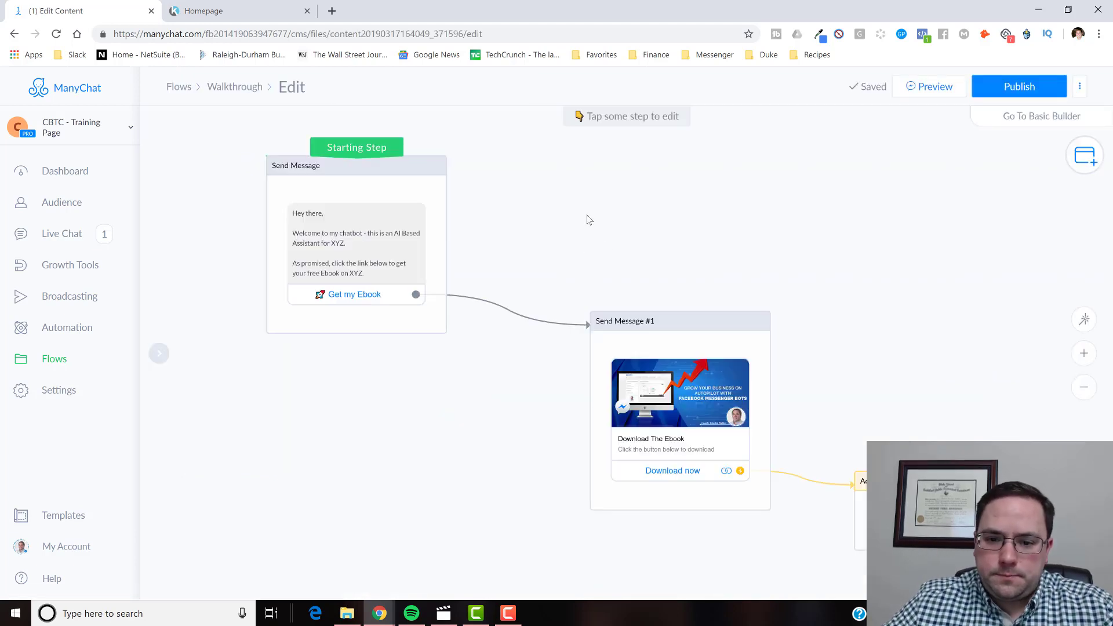
pyautogui.moveTo(589, 218); pyautogui.dragTo(566, 185)
pyautogui.moveTo(633, 345); pyautogui.dragTo(588, 261)
pyautogui.moveTo(851, 455); pyautogui.dragTo(848, 343)
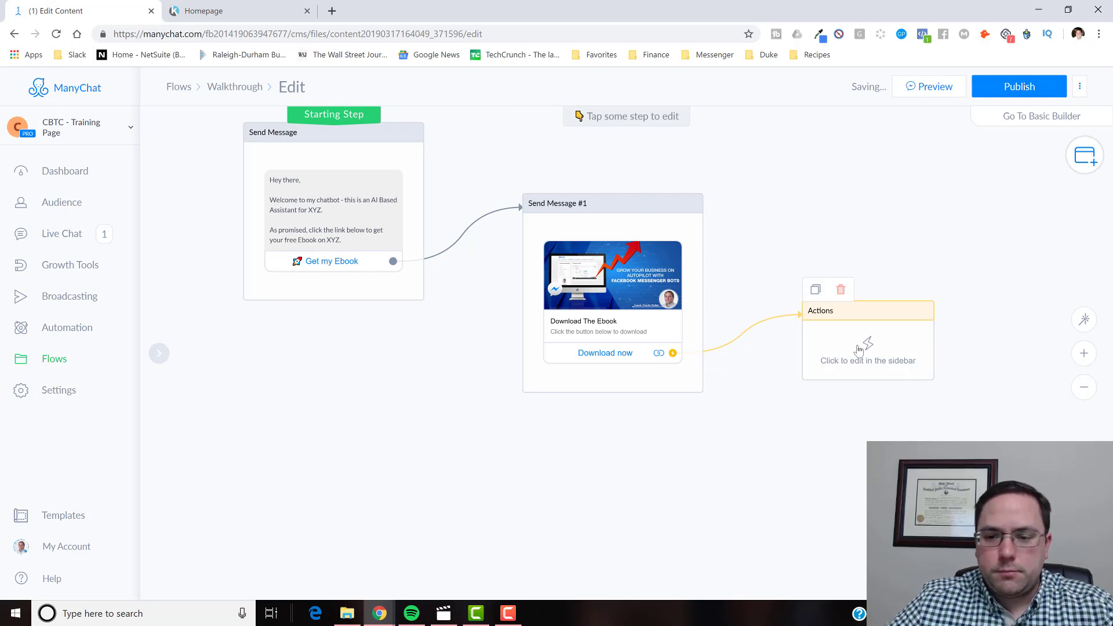
# Add a Subscribe to Sequence action for the Ebook Sequence to the Actions step that follows the Download now button
pyautogui.click(614, 357)
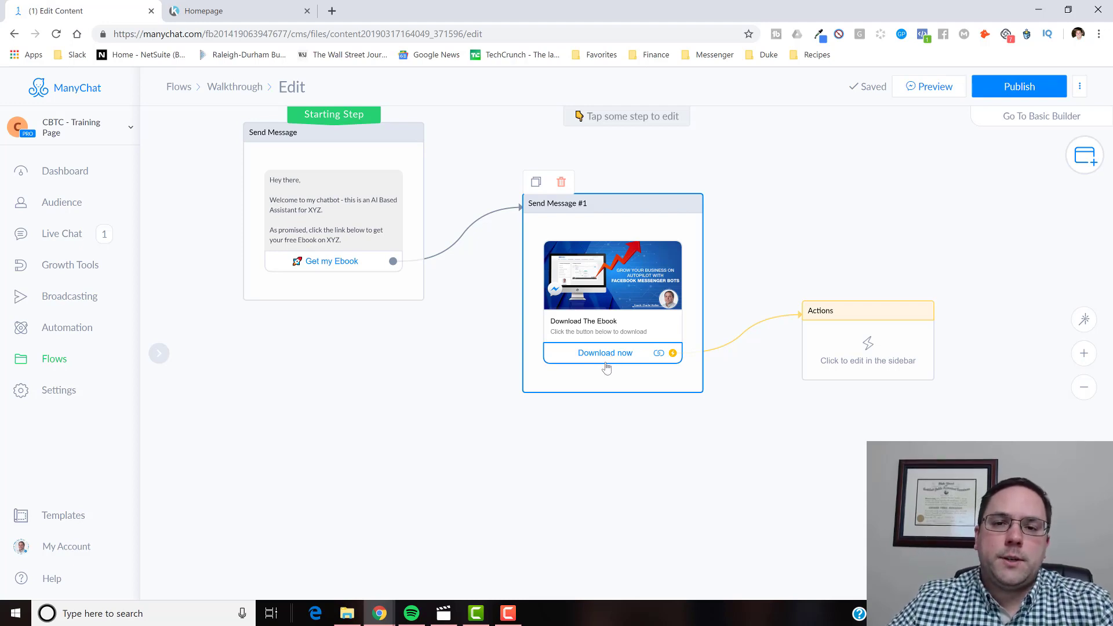
pyautogui.click(867, 348)
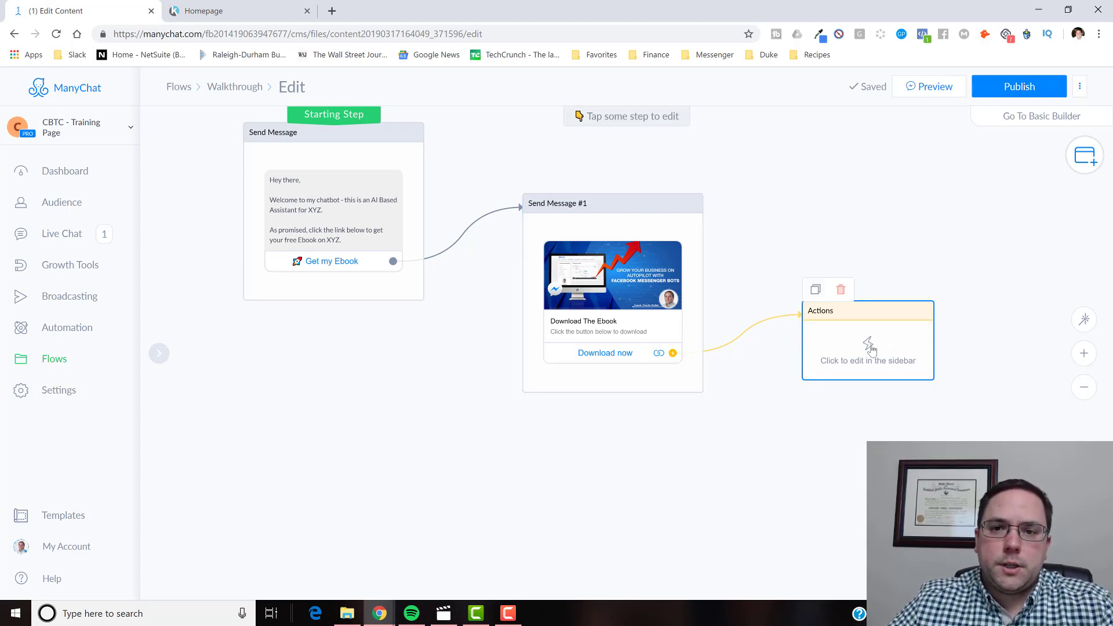
pyautogui.click(867, 347)
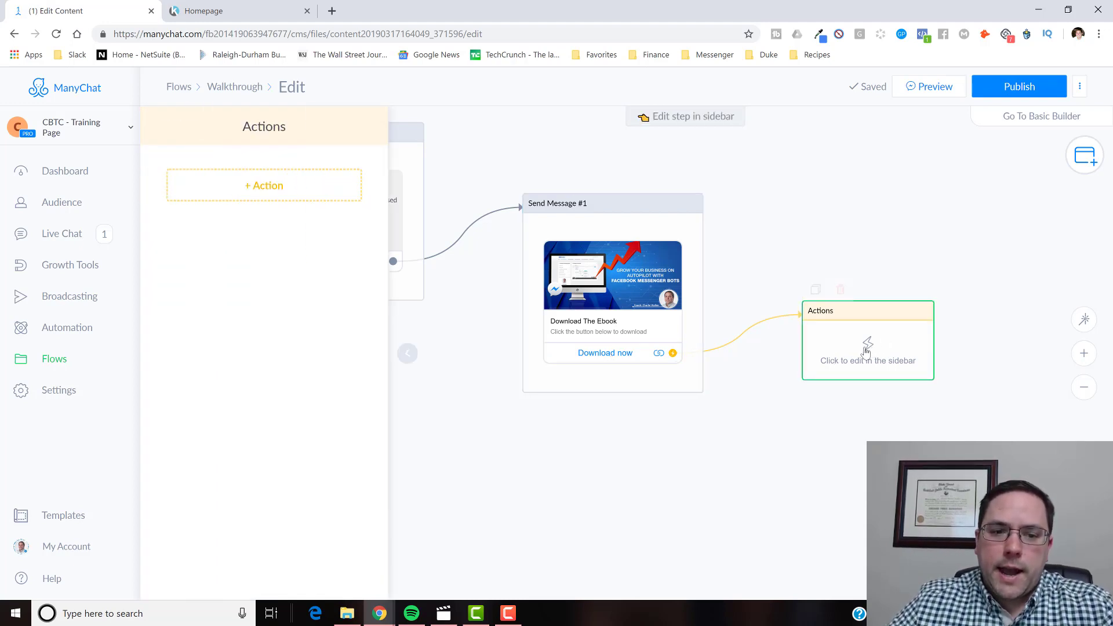
pyautogui.click(267, 194)
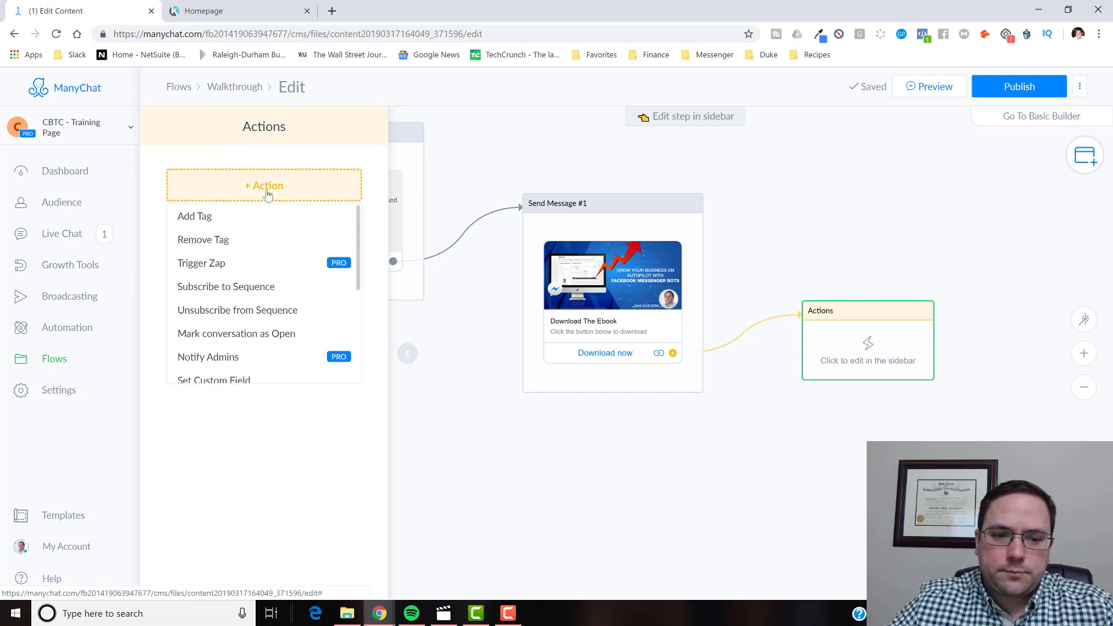
pyautogui.click(248, 288)
pyautogui.click(253, 205)
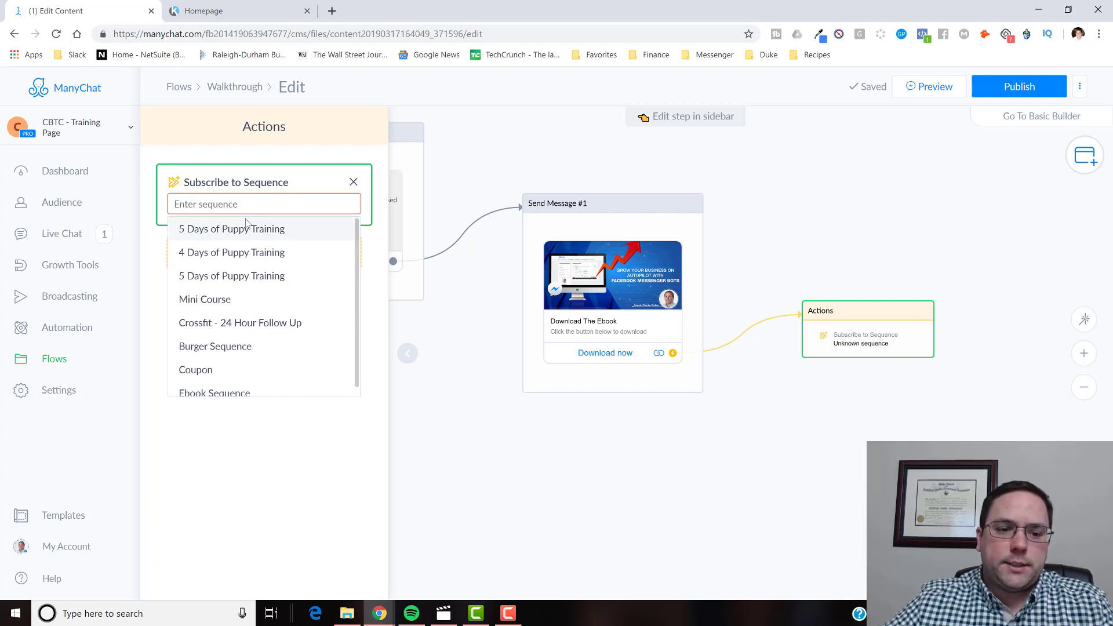
pyautogui.scroll(-1, 250, 324)
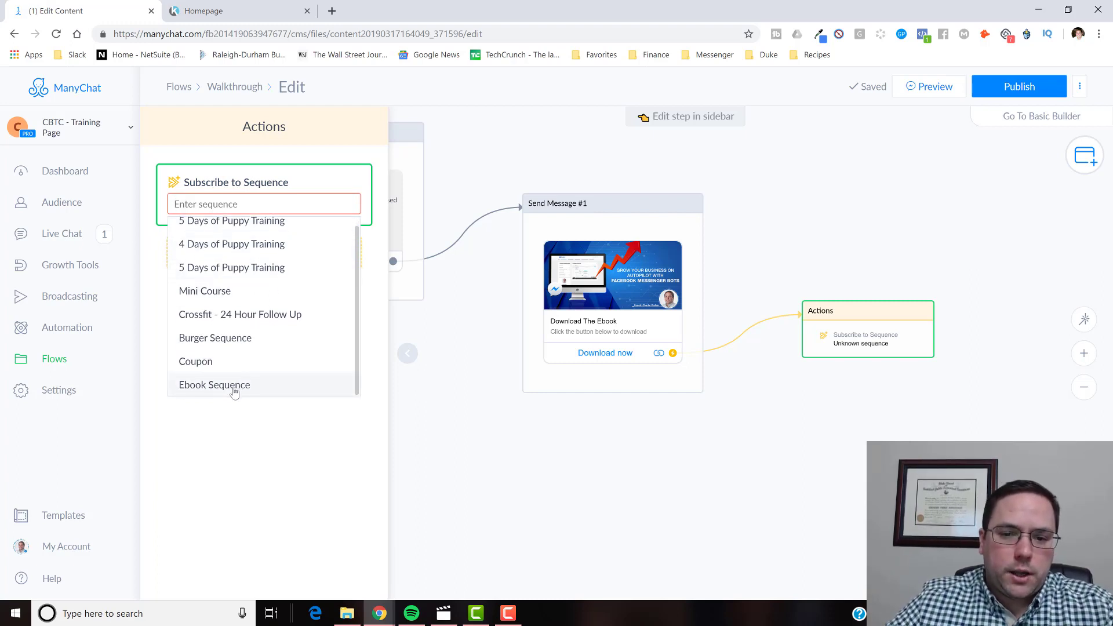
pyautogui.click(234, 386)
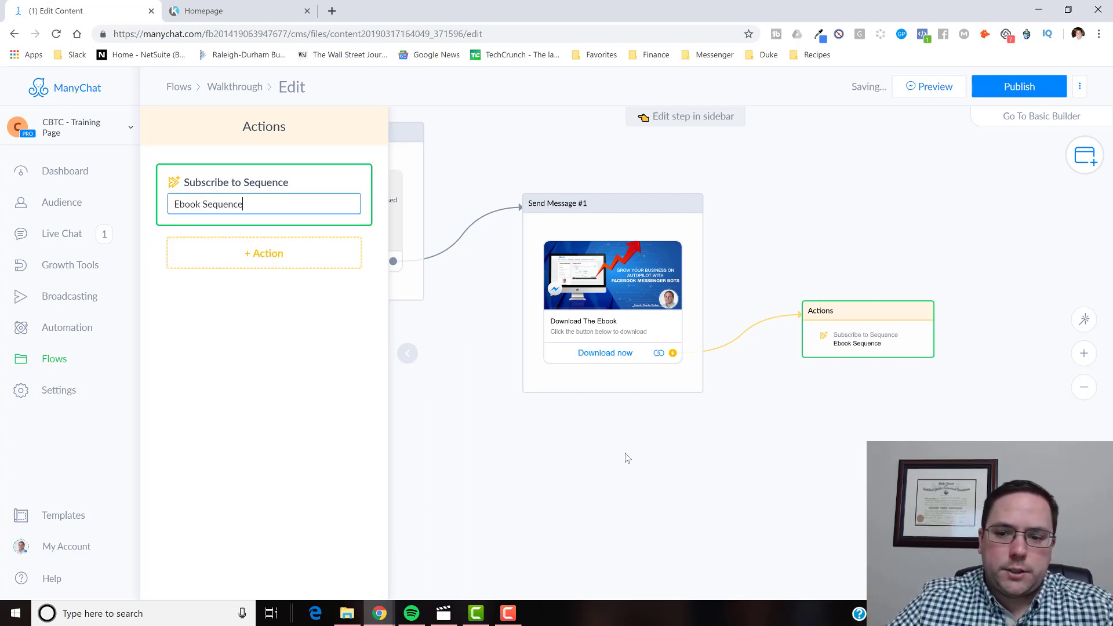
# Finish editing the Actions step and publish the Walkthrough flow
pyautogui.click(810, 432)
pyautogui.click(1000, 94)
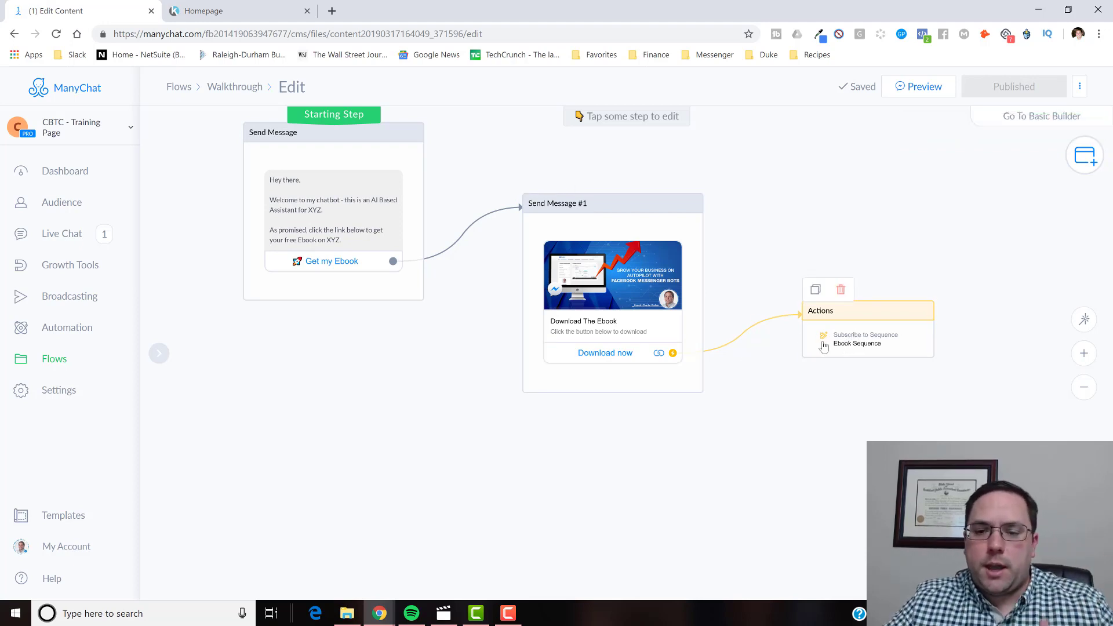
pyautogui.moveTo(772, 210); pyautogui.dragTo(768, 219)
pyautogui.moveTo(403, 403); pyautogui.dragTo(388, 426)
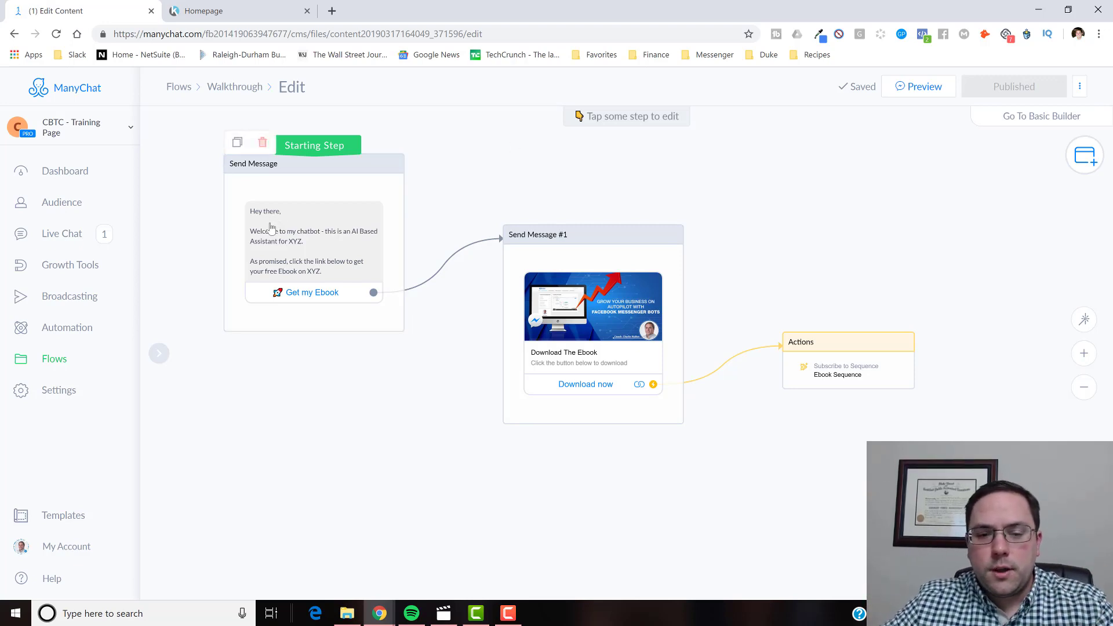
# Create a new growth tool of the Messenger Ref URL type
pyautogui.click(99, 269)
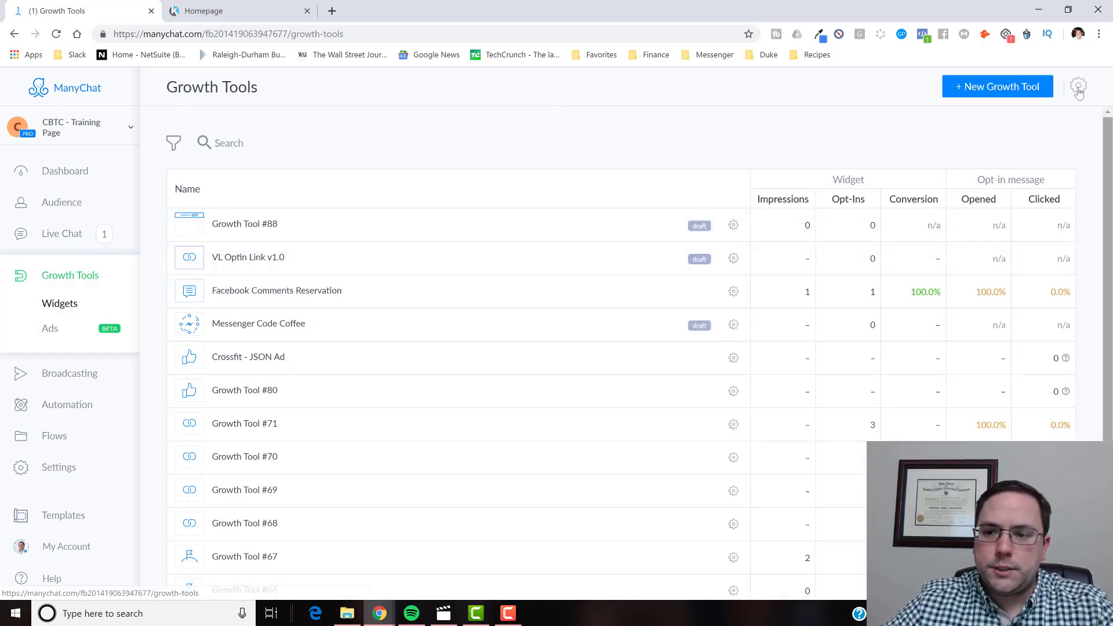
pyautogui.click(1008, 86)
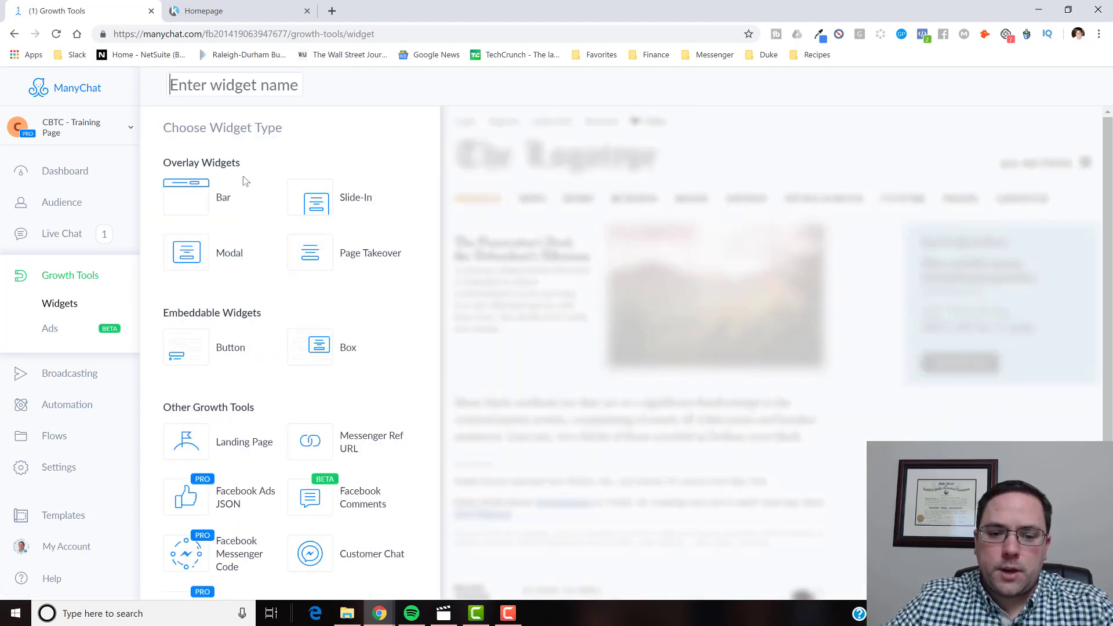
pyautogui.click(323, 449)
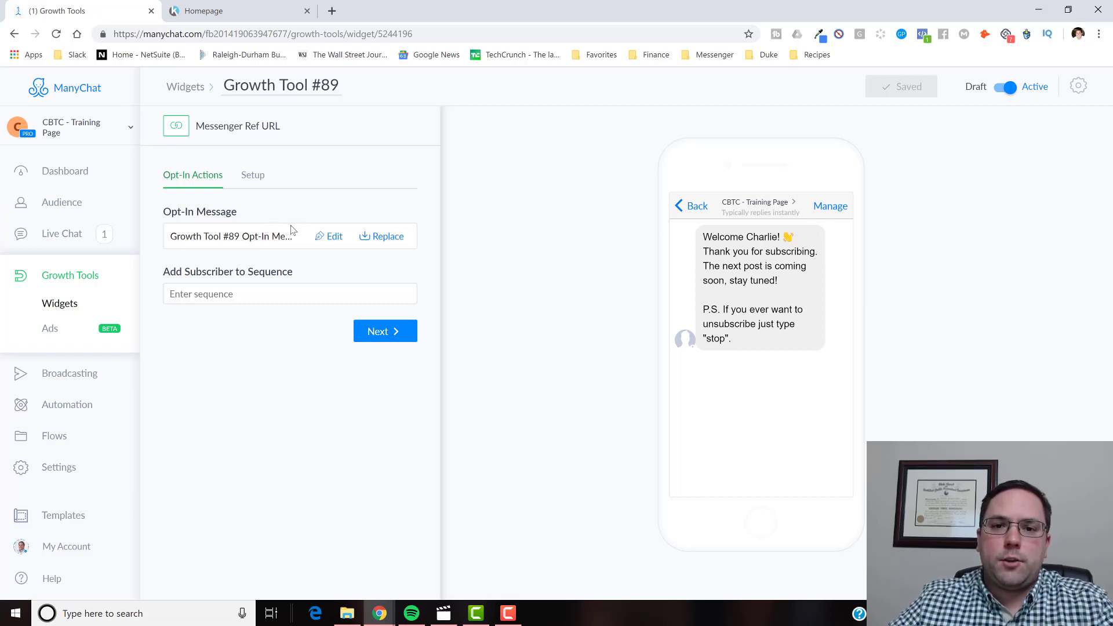
# Replace the growth tool's opt-in message with the Walkthrough flow
pyautogui.click(389, 241)
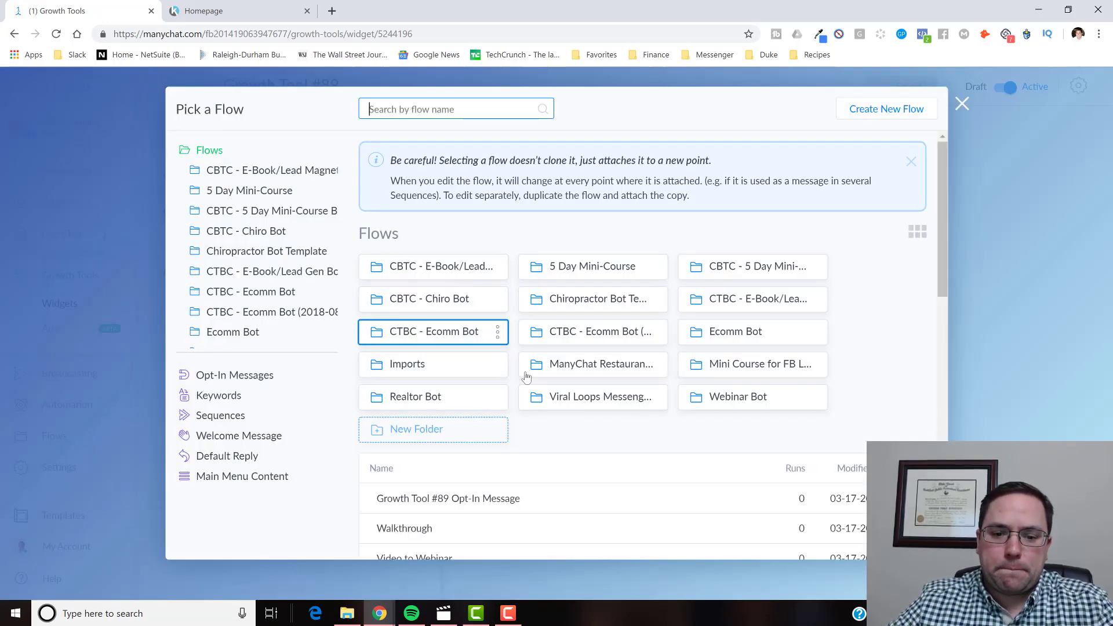
pyautogui.scroll(-1, 555, 433)
pyautogui.scroll(-2, 555, 433)
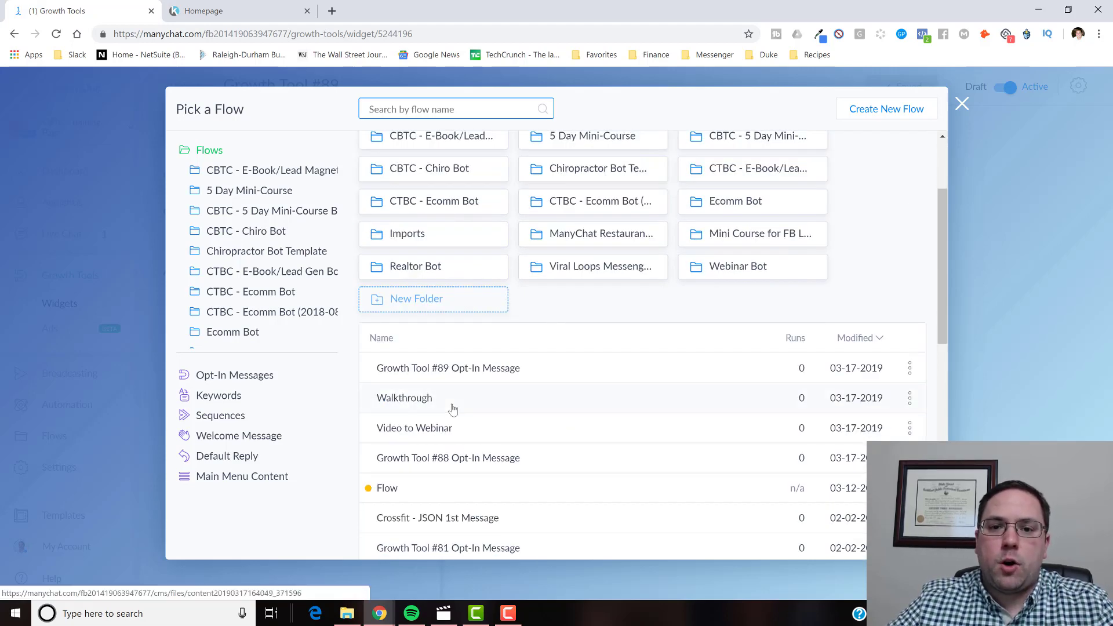
pyautogui.click(453, 409)
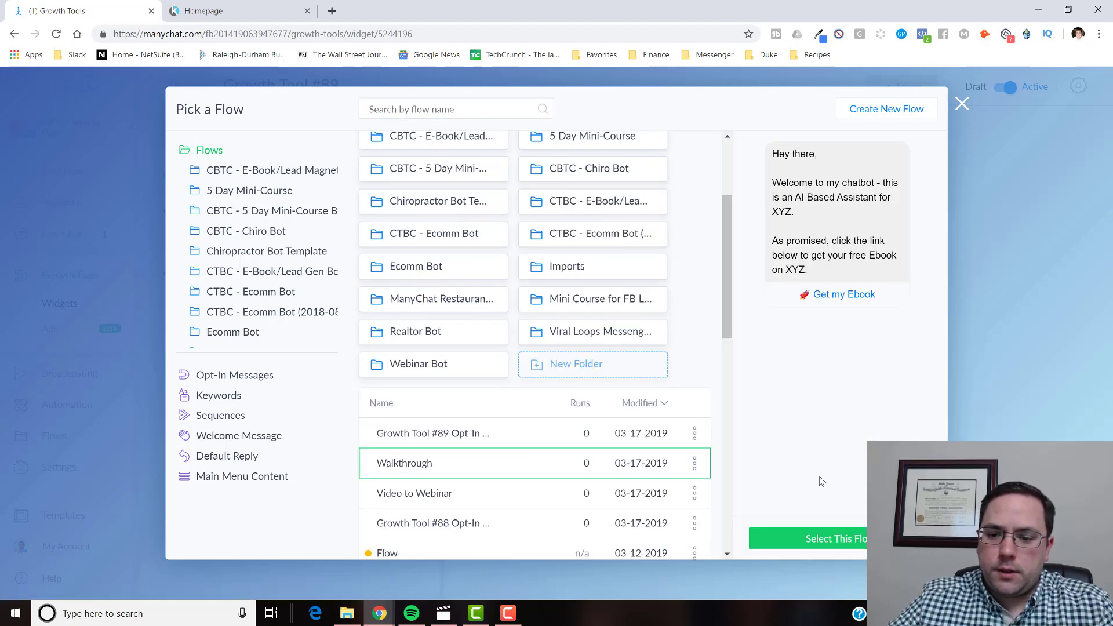
pyautogui.click(807, 542)
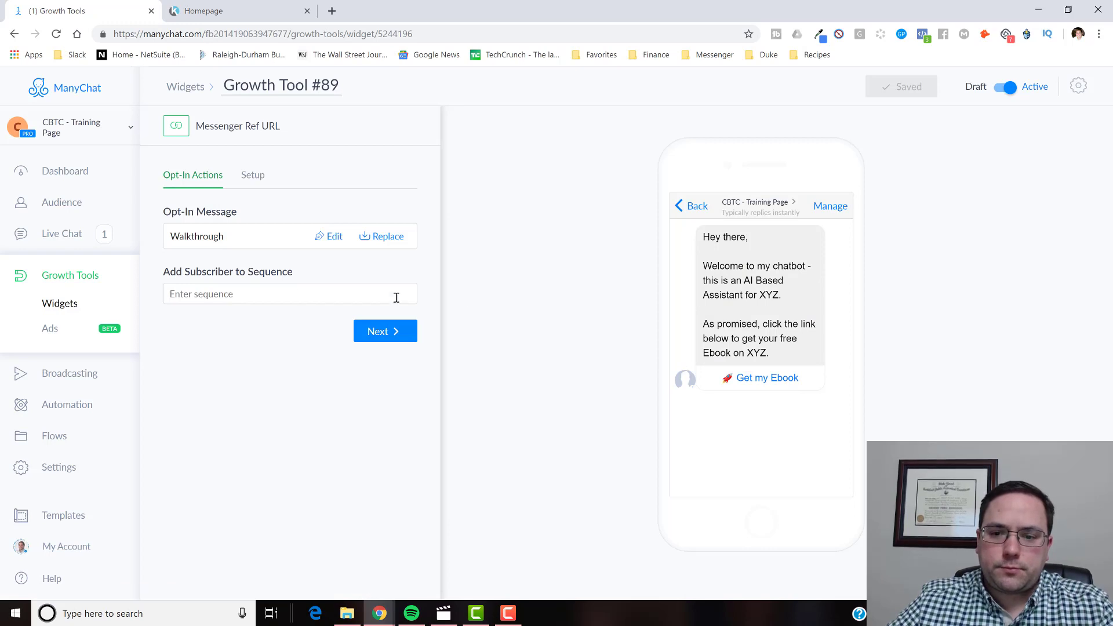
pyautogui.moveTo(723, 238)
pyautogui.mouseDown()
pyautogui.moveTo(757, 242)
pyautogui.moveTo(725, 236)
pyautogui.mouseUp()
pyautogui.click(725, 238)
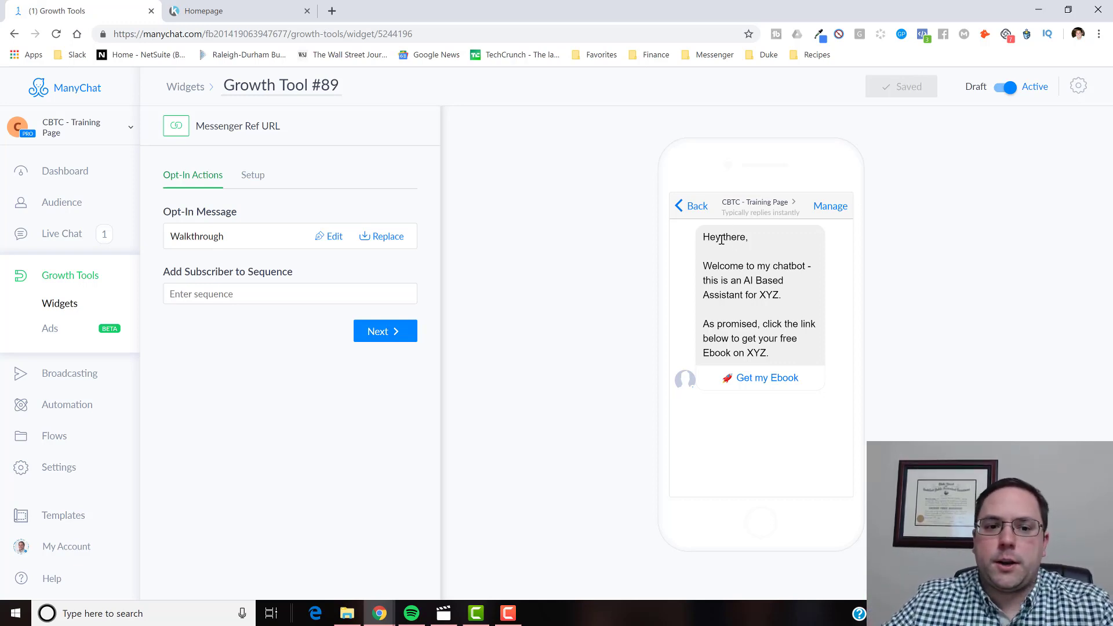
pyautogui.click(219, 295)
pyautogui.click(252, 266)
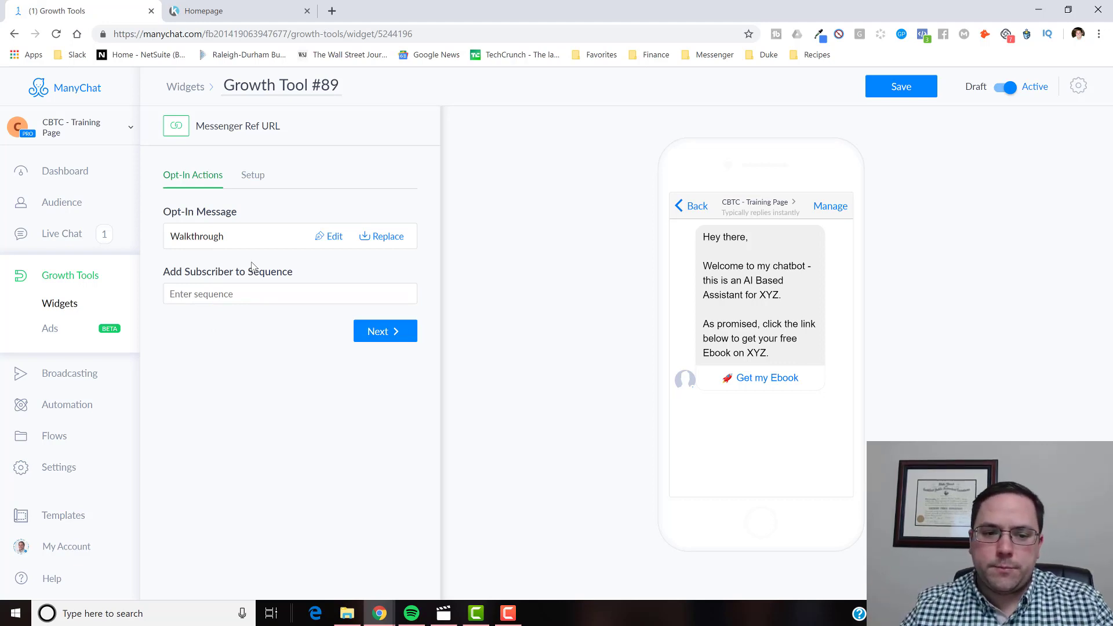
pyautogui.click(228, 297)
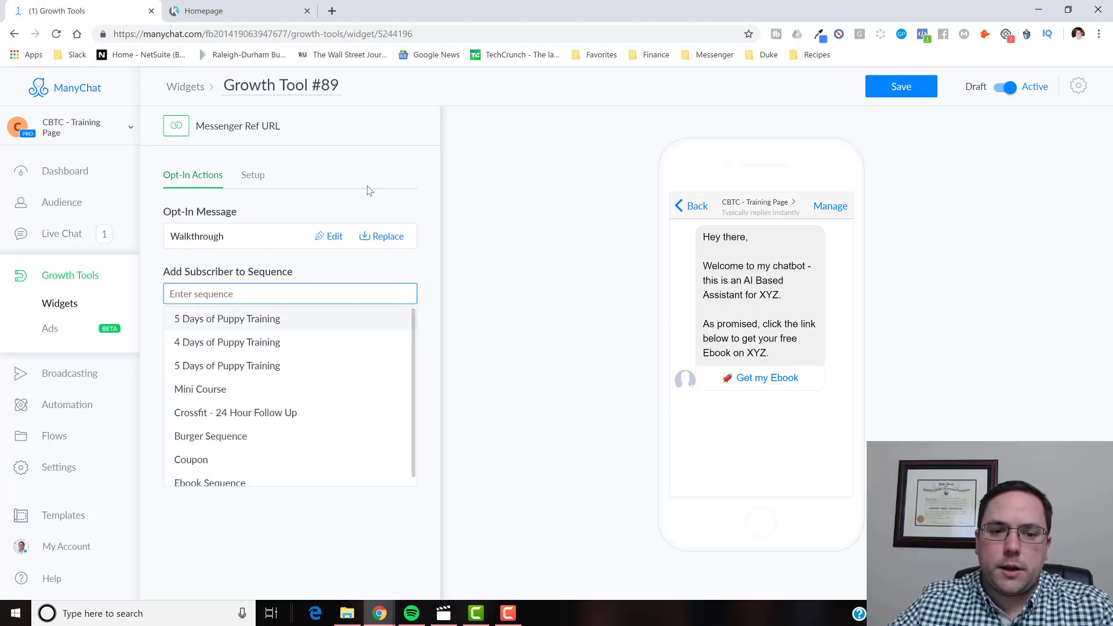
pyautogui.click(353, 170)
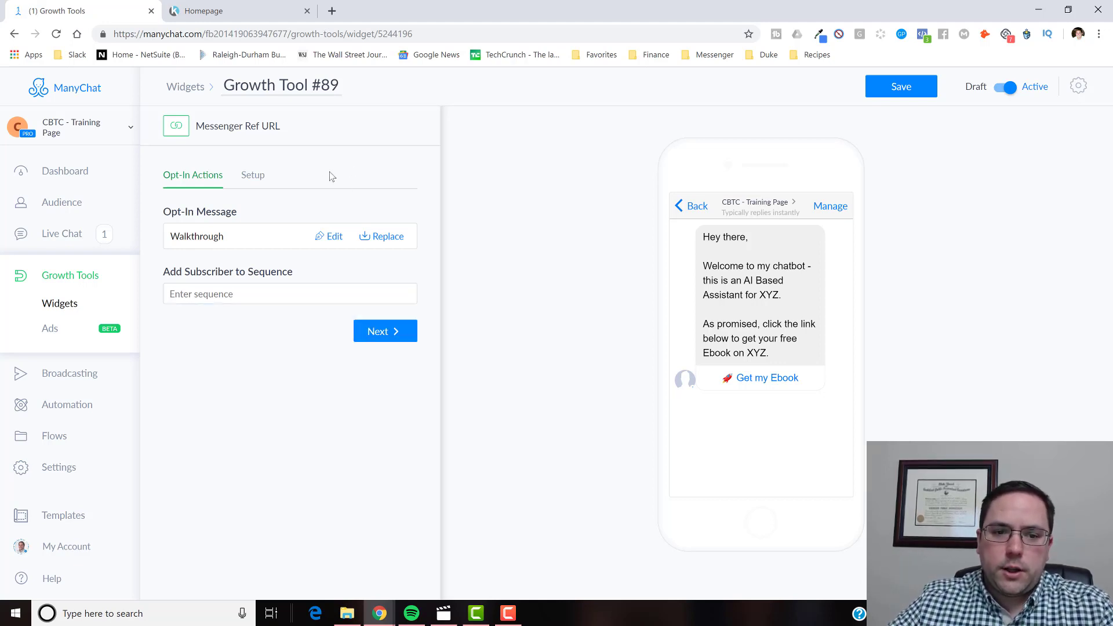
# Save the growth tool from its setup page and copy the generated Messenger Ref URL to the clipboard
pyautogui.click(256, 178)
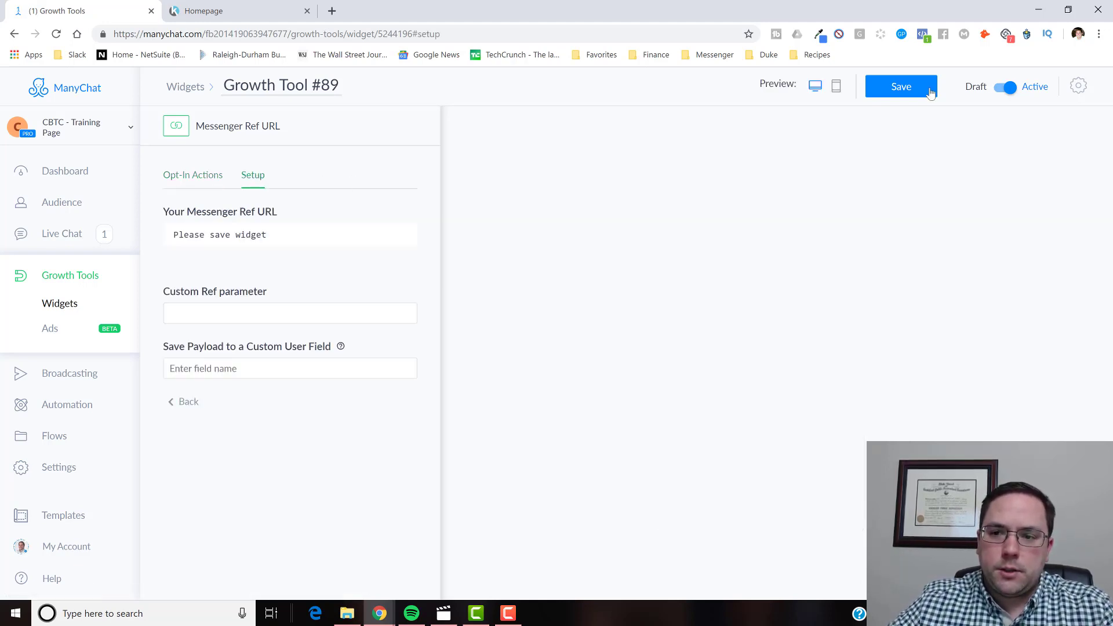
pyautogui.click(902, 87)
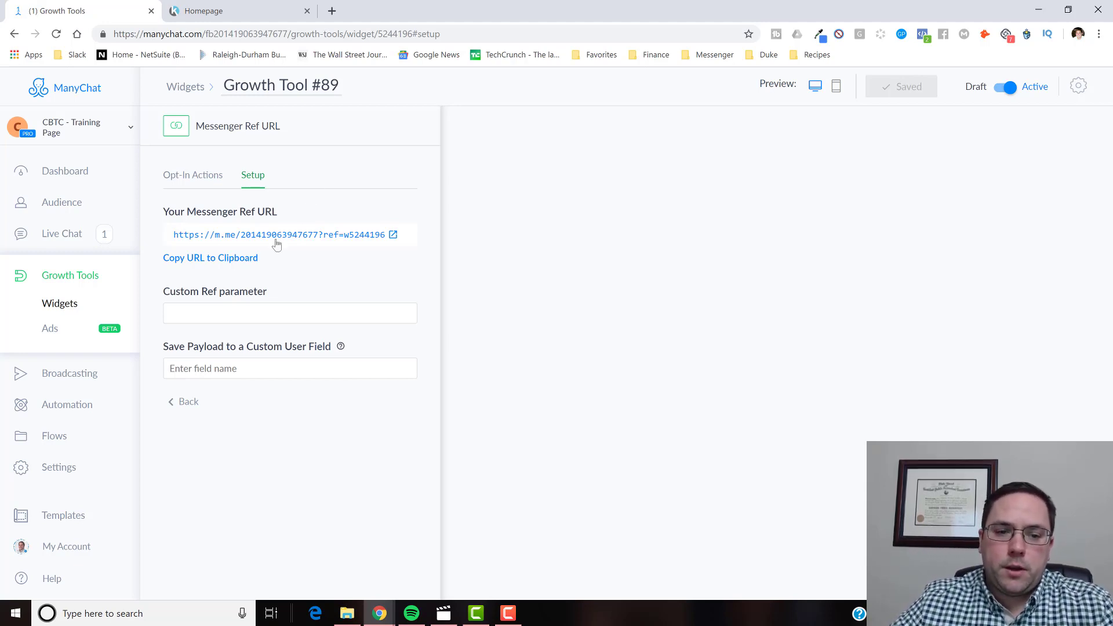
pyautogui.click(221, 258)
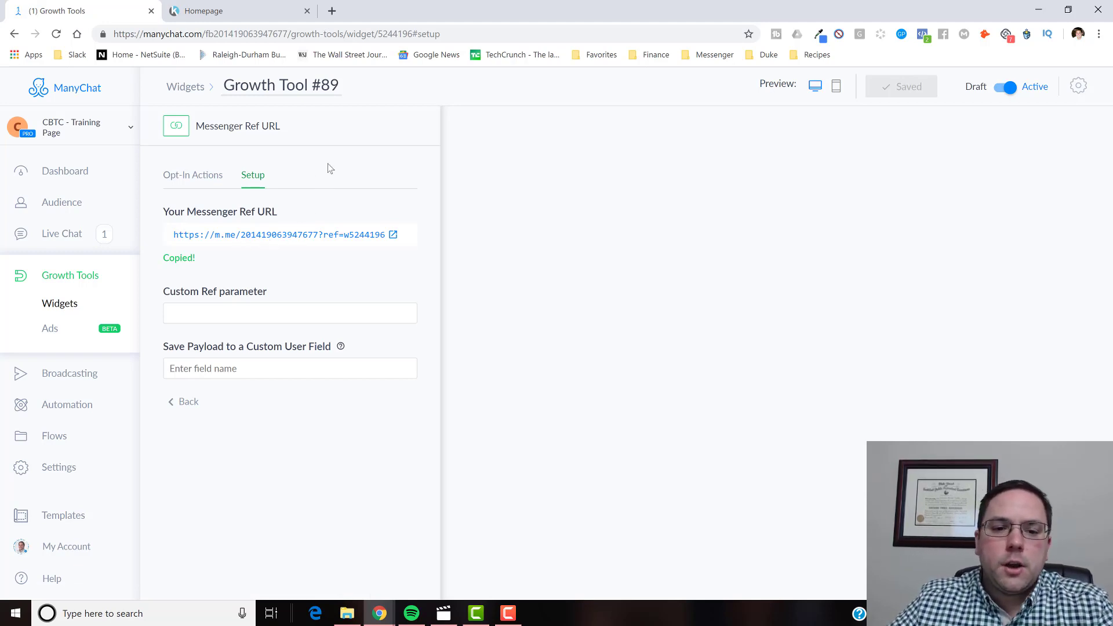
# Set the growth tool's custom ref parameter to "FreeEbook" and save the widget
pyautogui.tripleClick(162, 297)
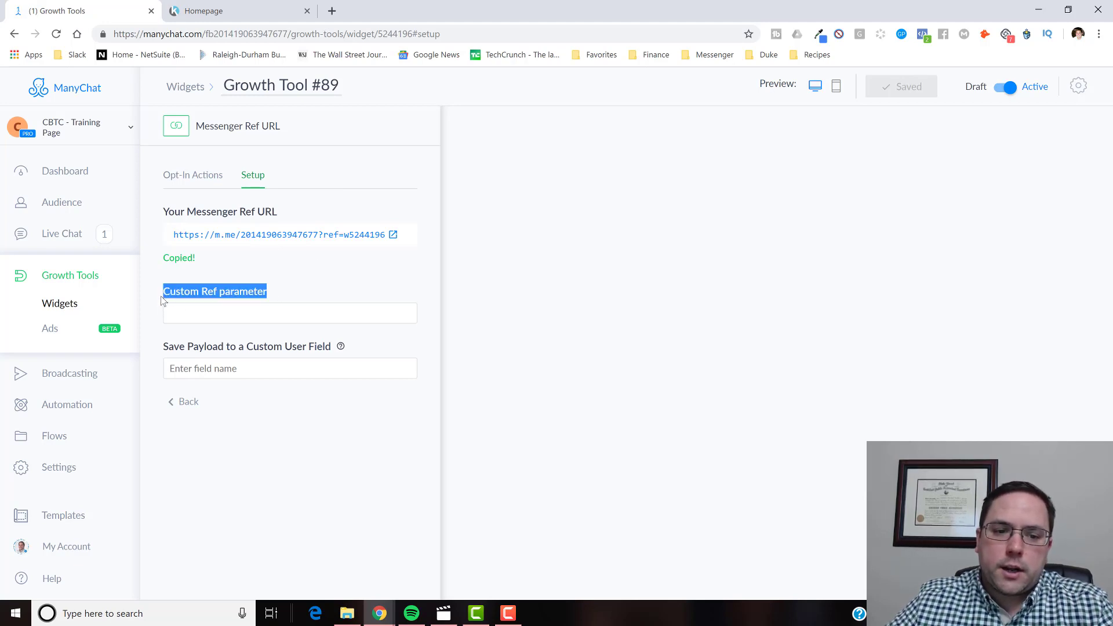
pyautogui.click(176, 295)
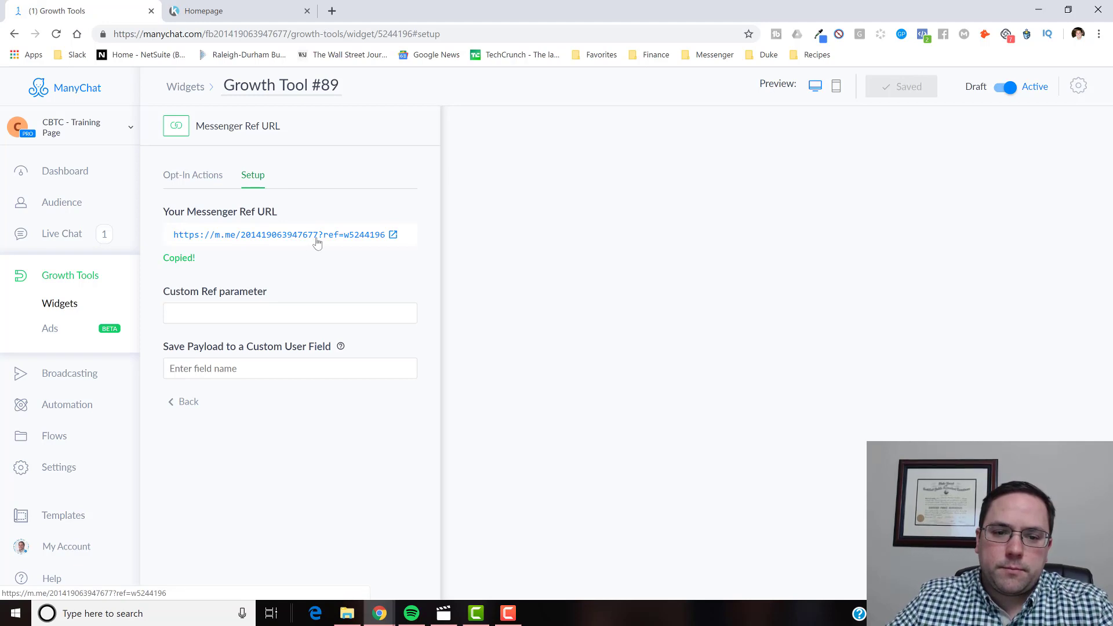
pyautogui.click(249, 307)
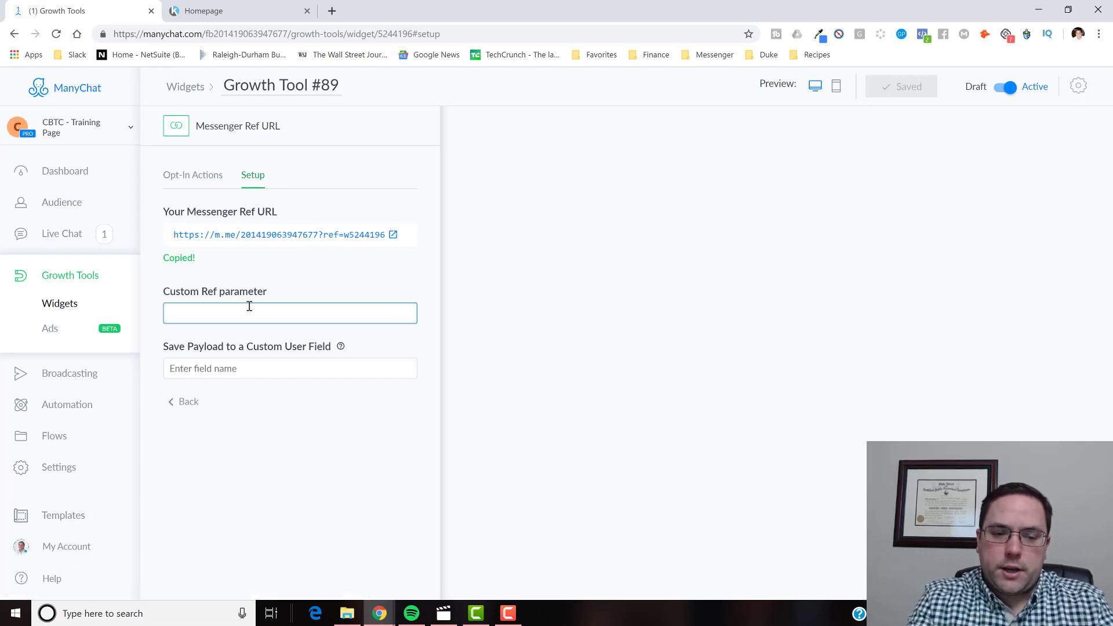
pyautogui.write('FreeEbook')
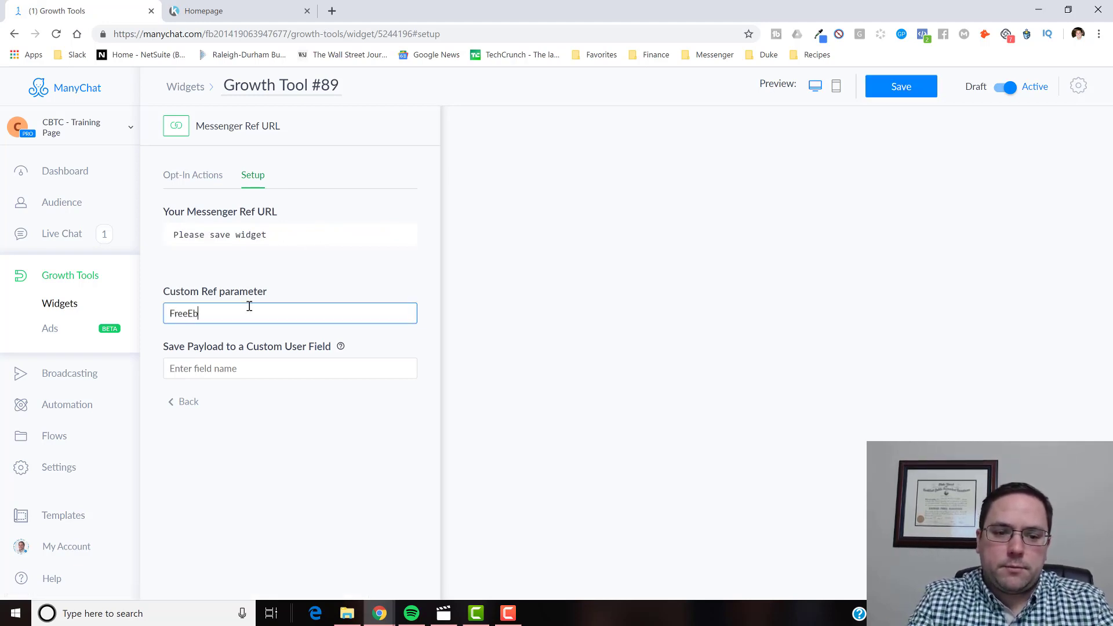
pyautogui.click(909, 86)
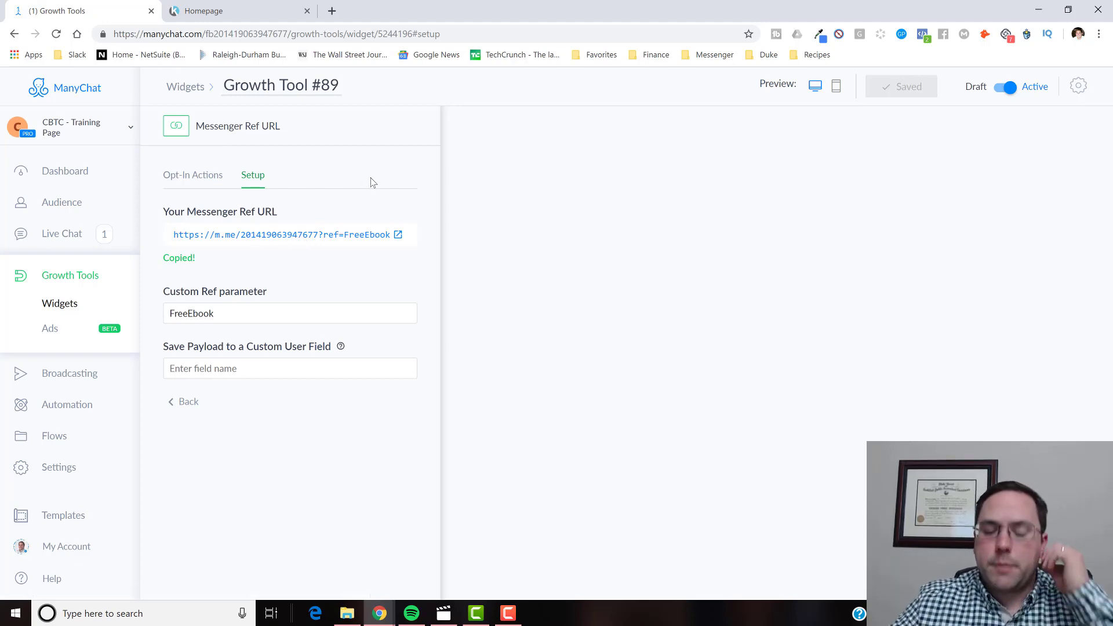
# Follow the Messenger Ref URL to Messenger and delete the CBTC - Training Page conversation before switching back to ManyChat
pyautogui.click(216, 240)
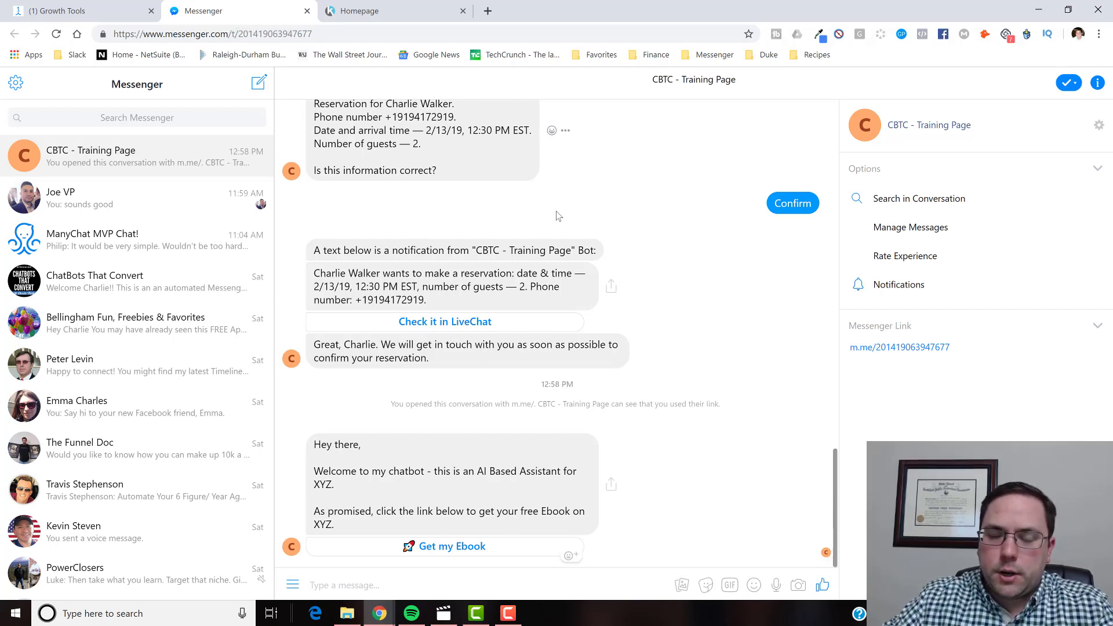
pyautogui.click(1099, 126)
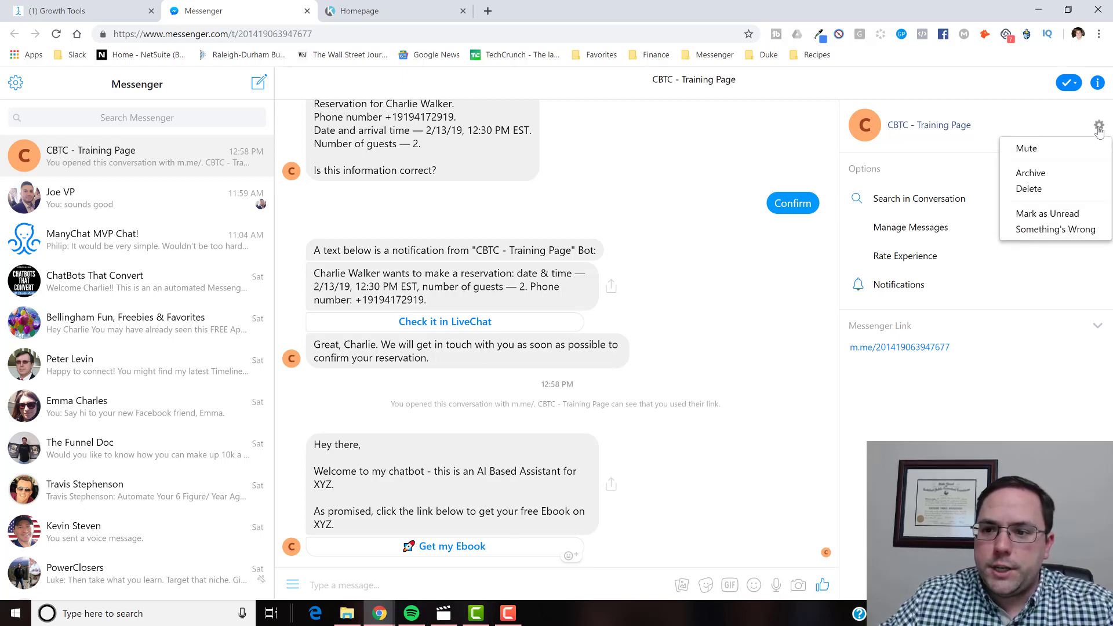
pyautogui.click(1038, 189)
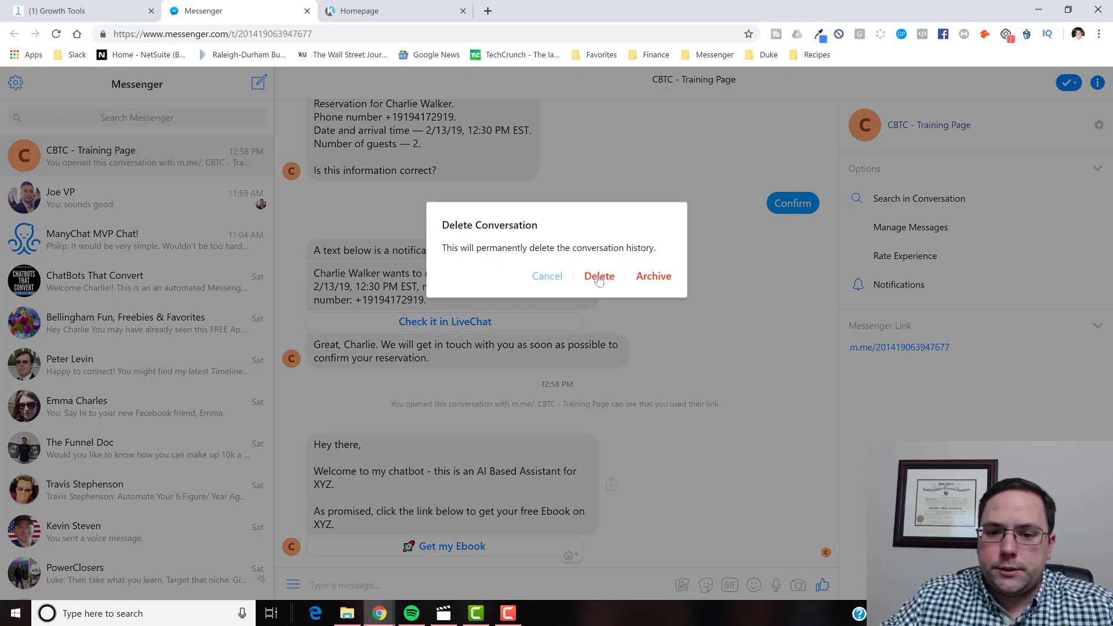
pyautogui.click(599, 279)
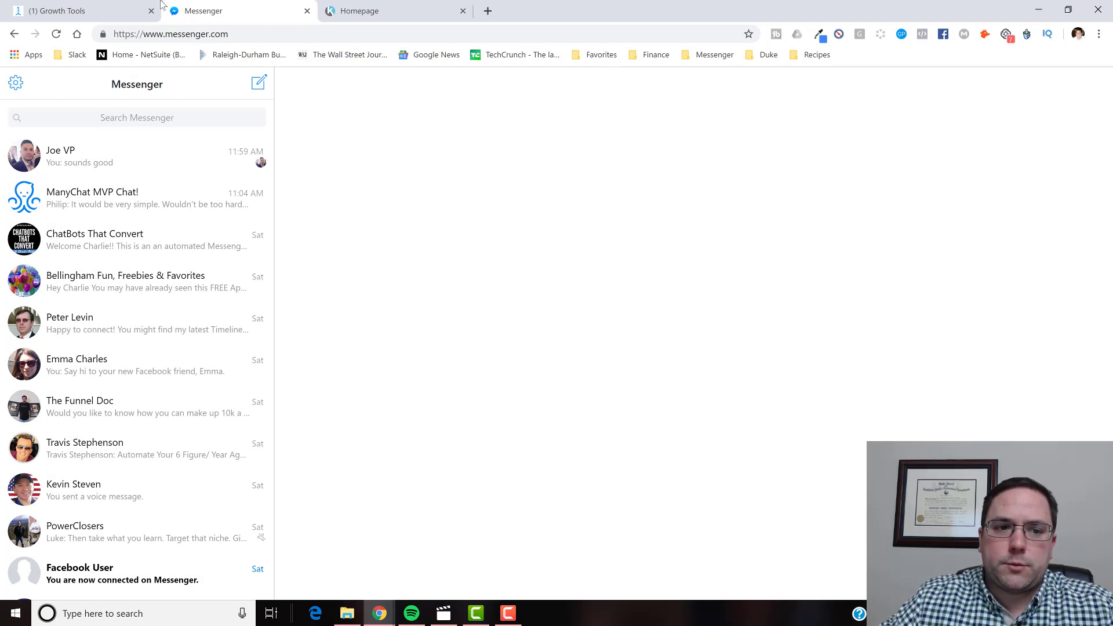
pyautogui.click(113, 6)
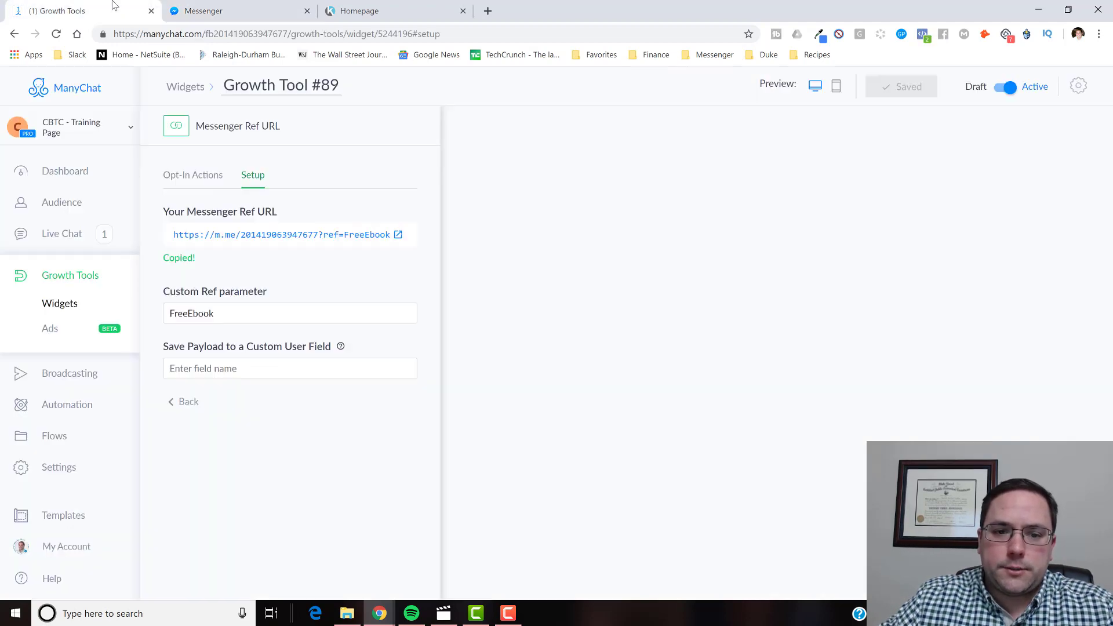
# Test the bot through the Messenger Ref URL by getting started, requesting the ebook with "Get my Ebook" and following the "Download now" link
pyautogui.click(266, 235)
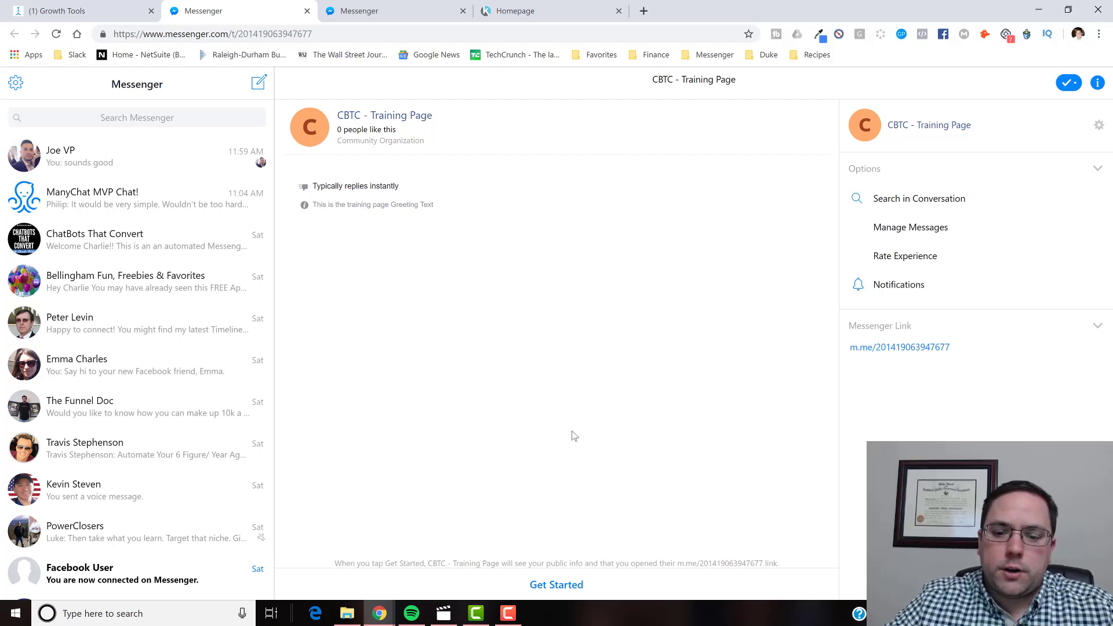
pyautogui.click(550, 583)
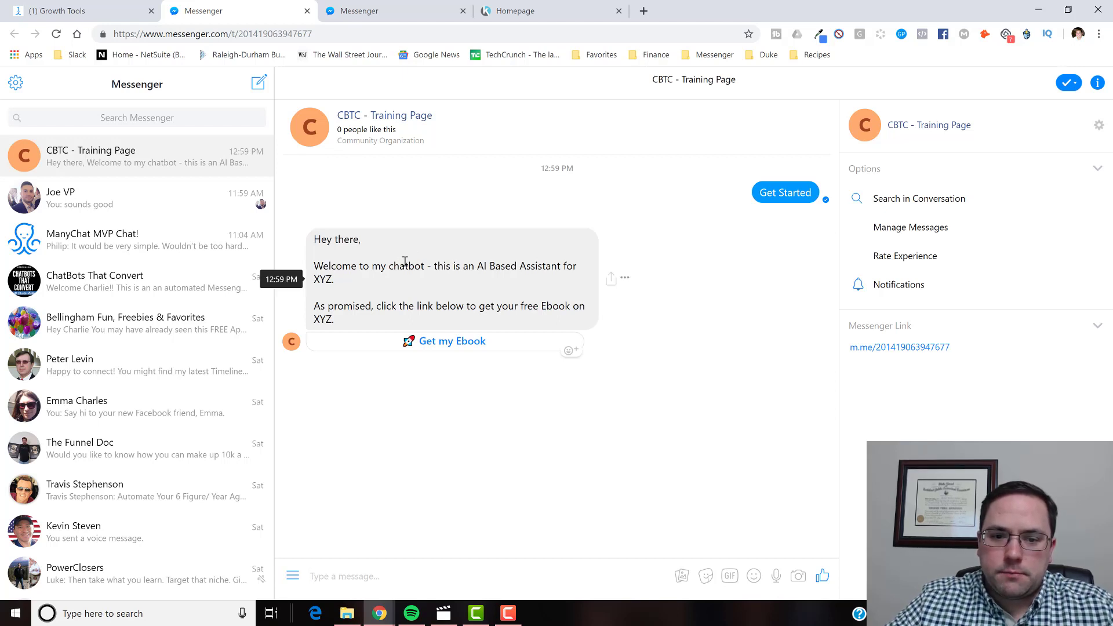
pyautogui.moveTo(331, 265); pyautogui.dragTo(468, 295)
pyautogui.click(469, 295)
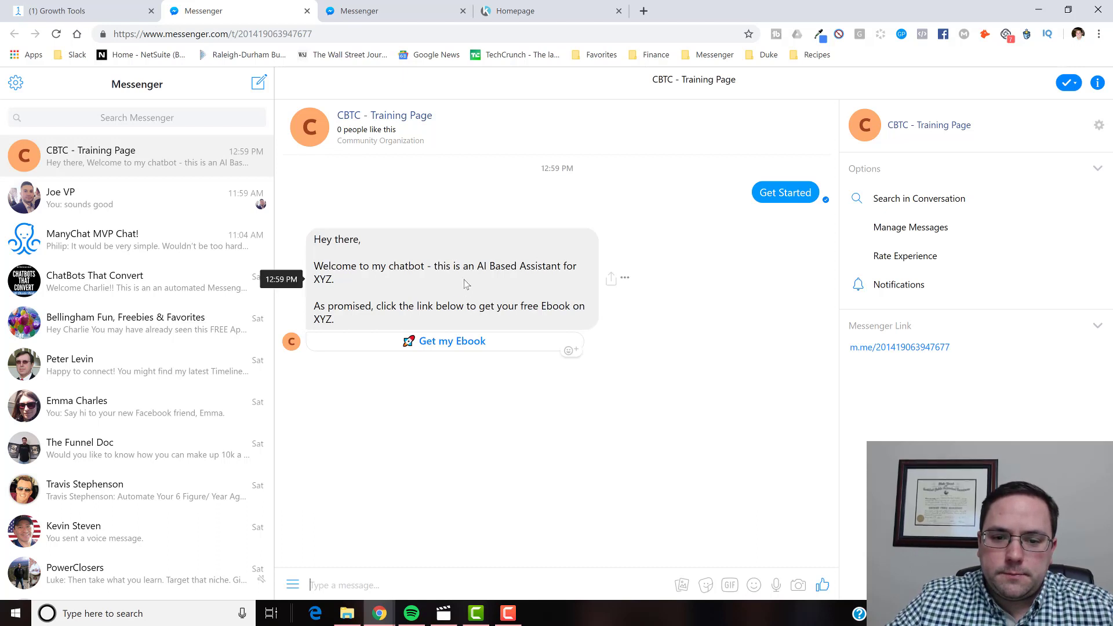
pyautogui.click(441, 342)
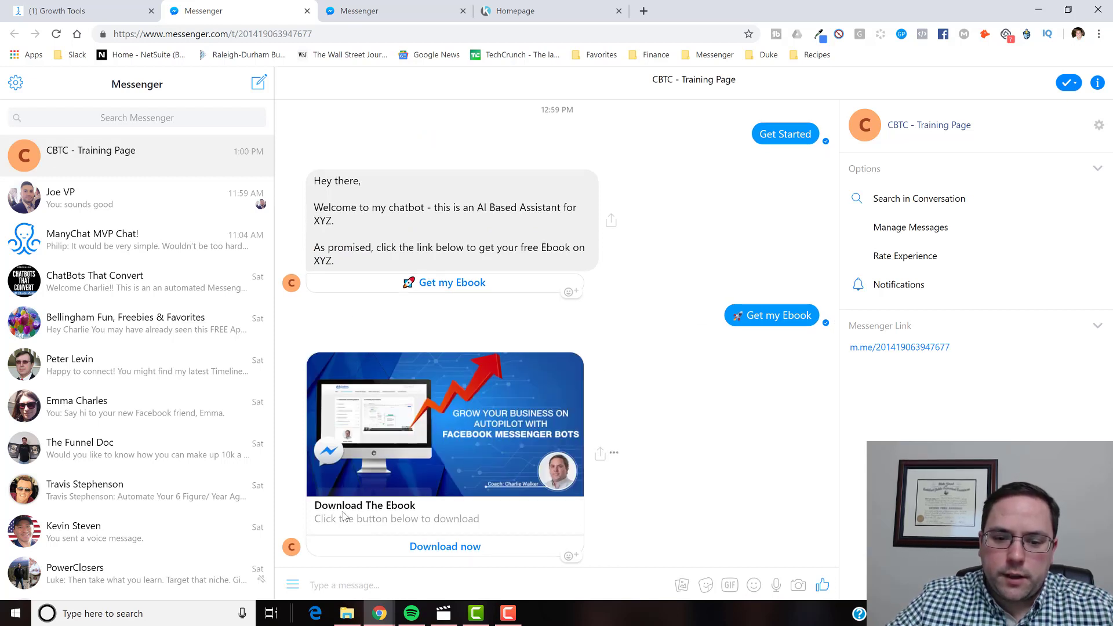
pyautogui.click(439, 554)
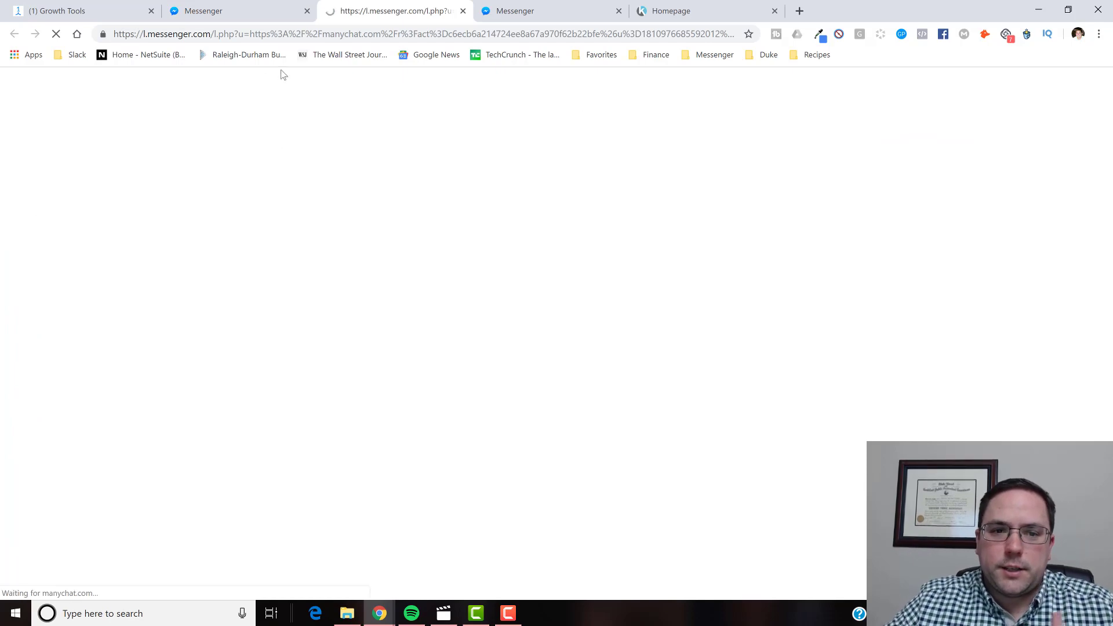
pyautogui.click(257, 12)
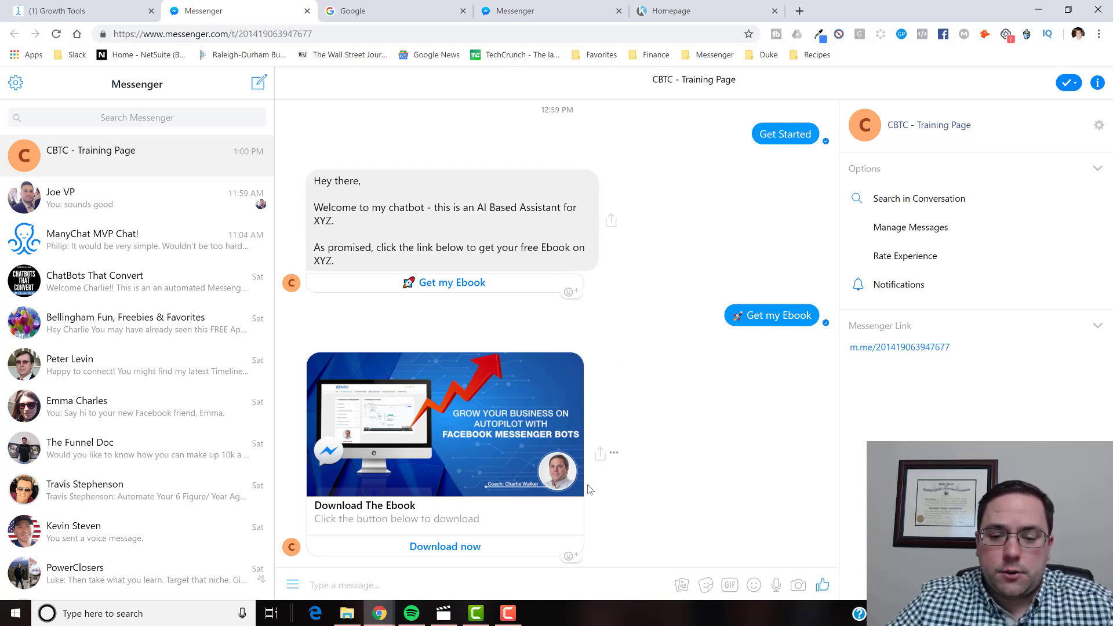
pyautogui.click(101, 4)
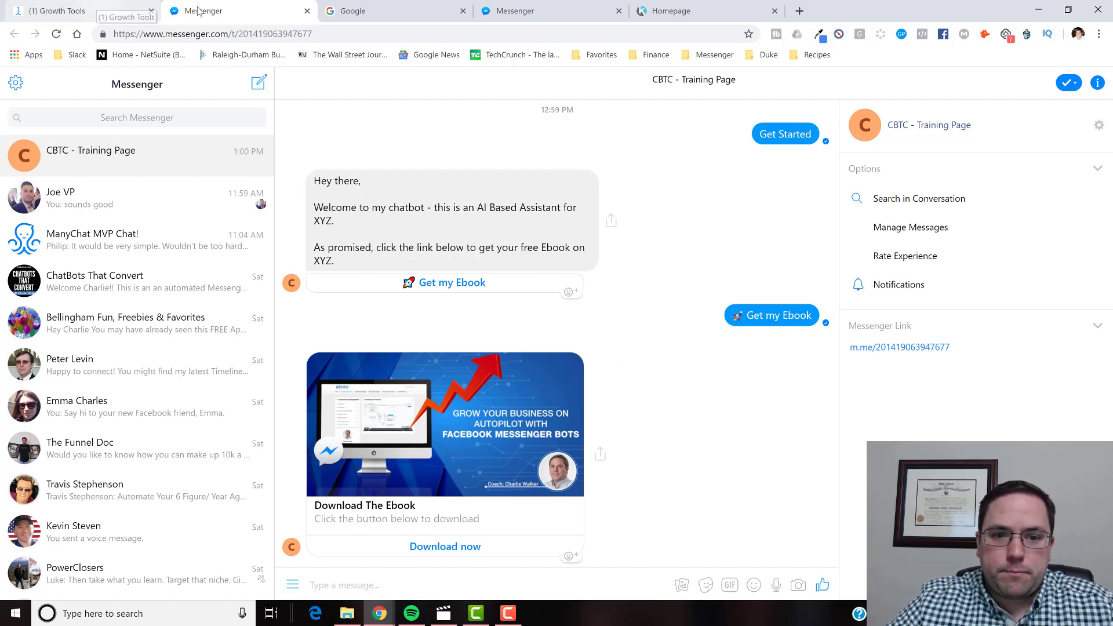
pyautogui.click(192, 4)
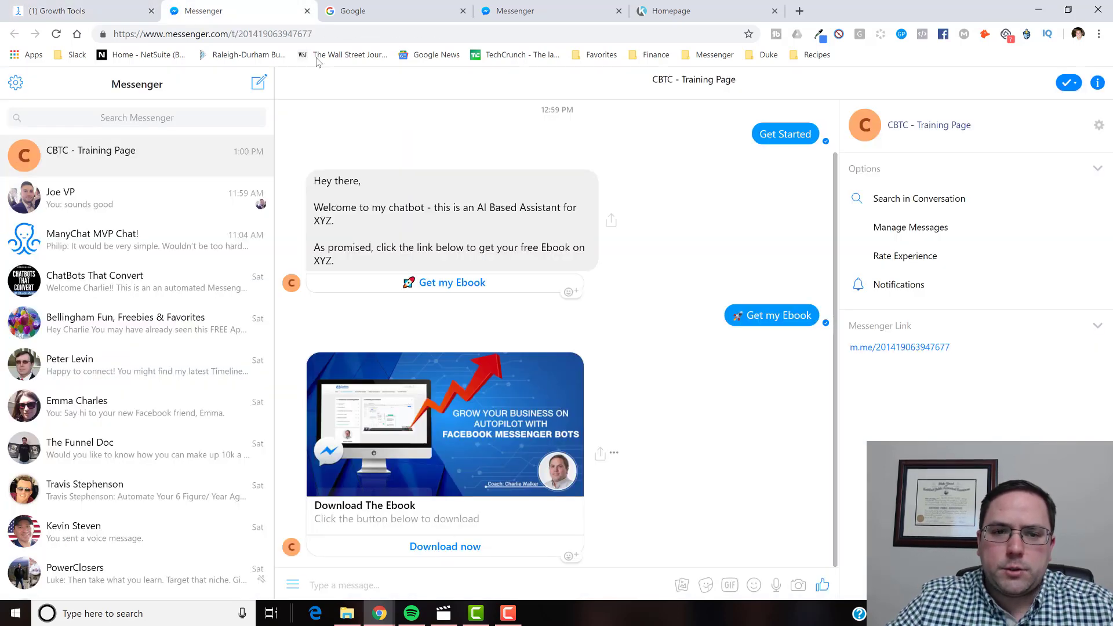
pyautogui.click(95, 4)
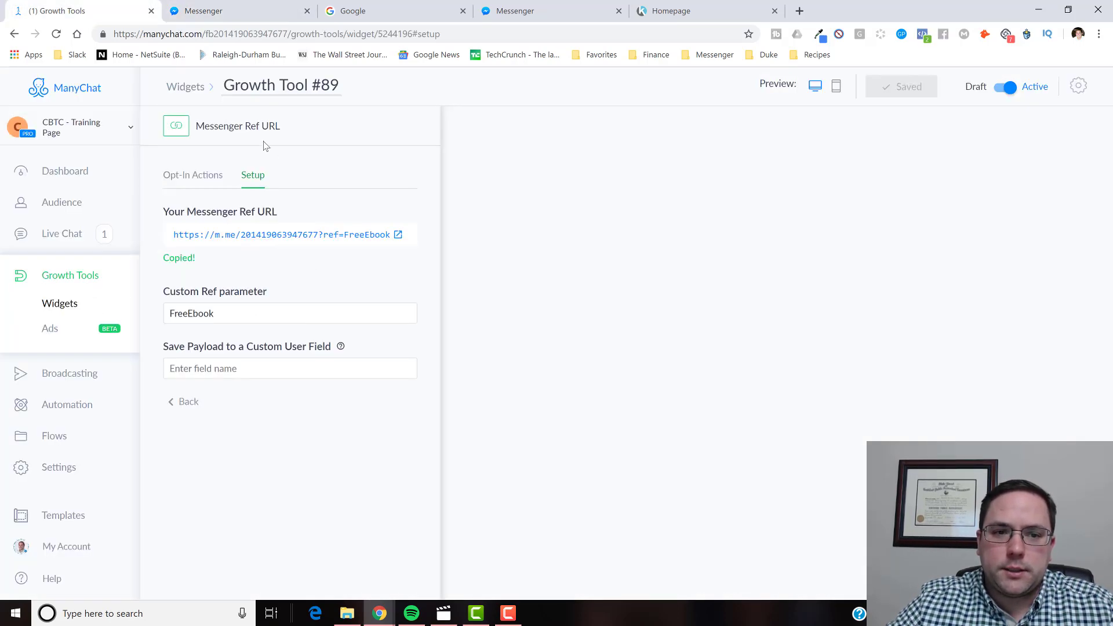
pyautogui.click(208, 7)
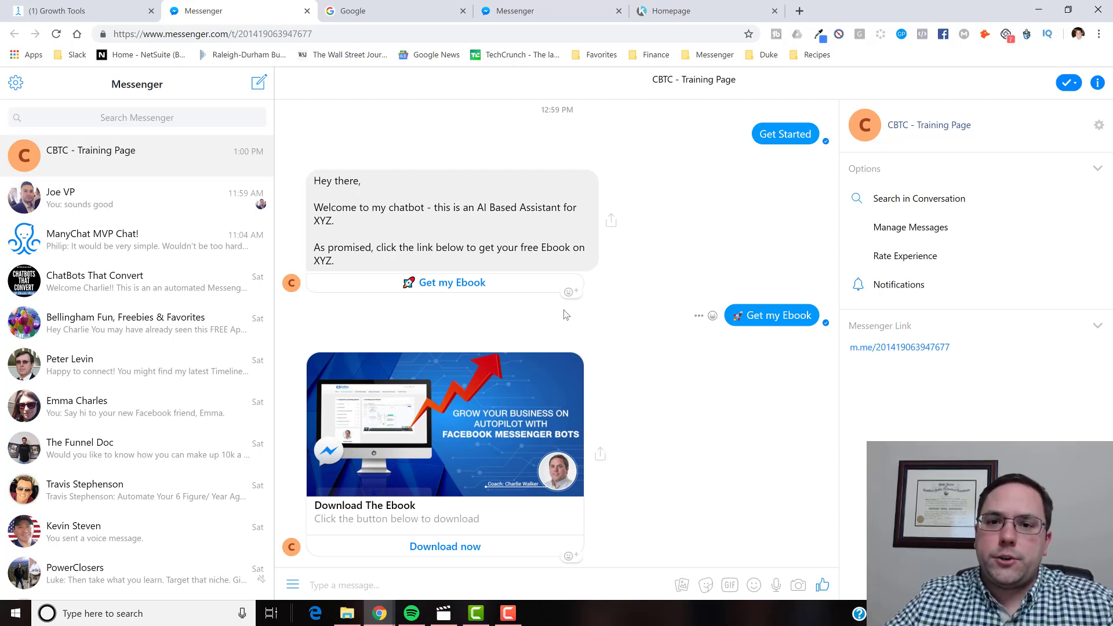
# Return to ManyChat and open the Walkthrough flow for editing
pyautogui.click(93, 10)
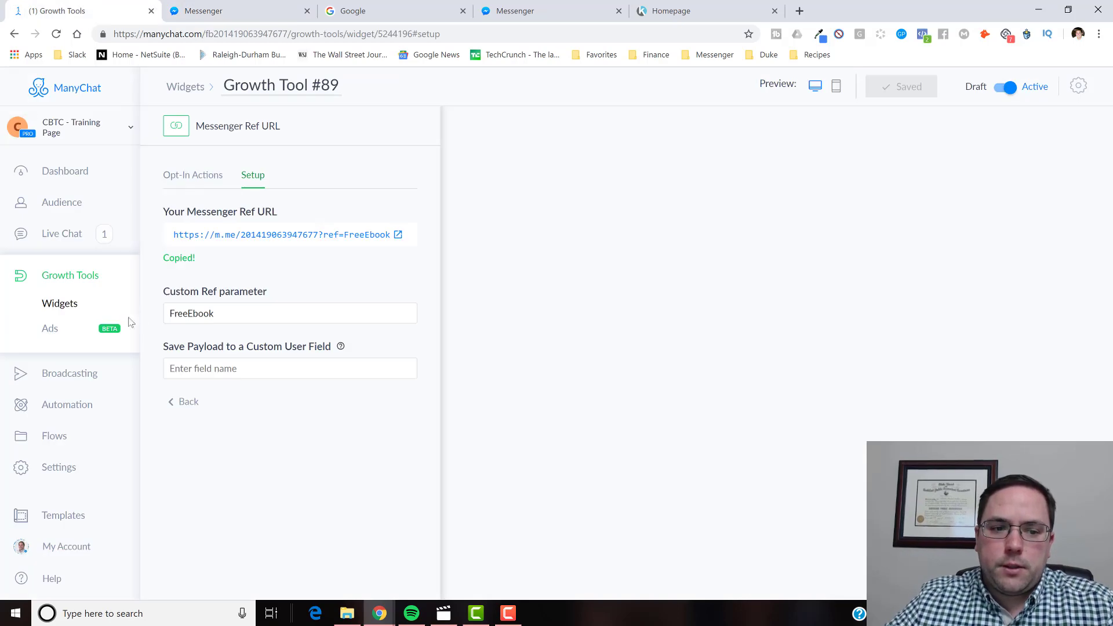
pyautogui.click(71, 282)
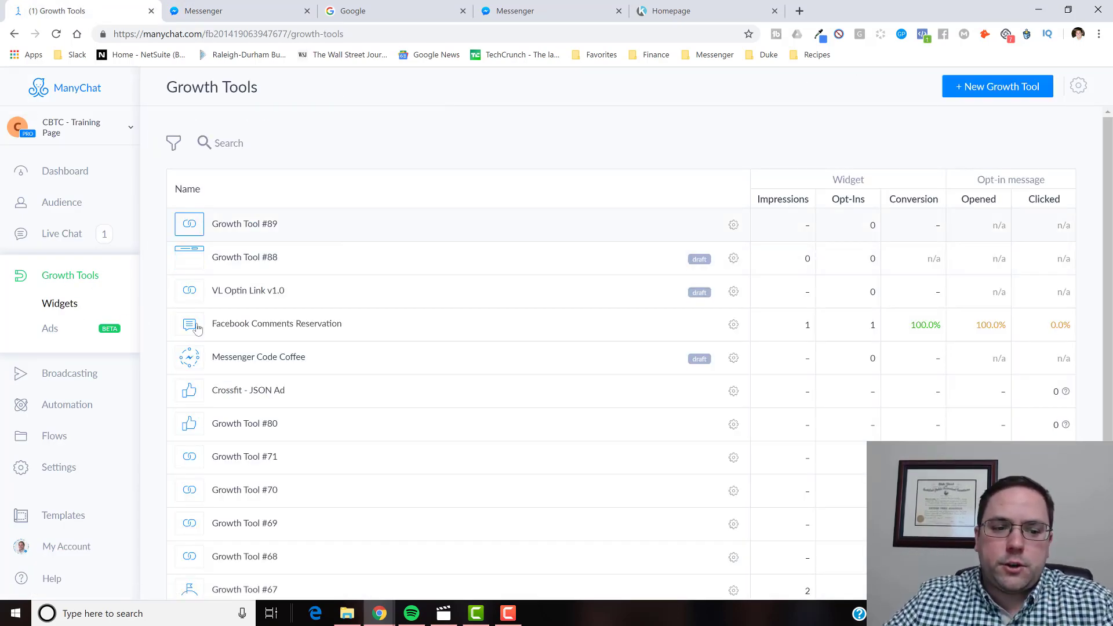
pyautogui.click(55, 436)
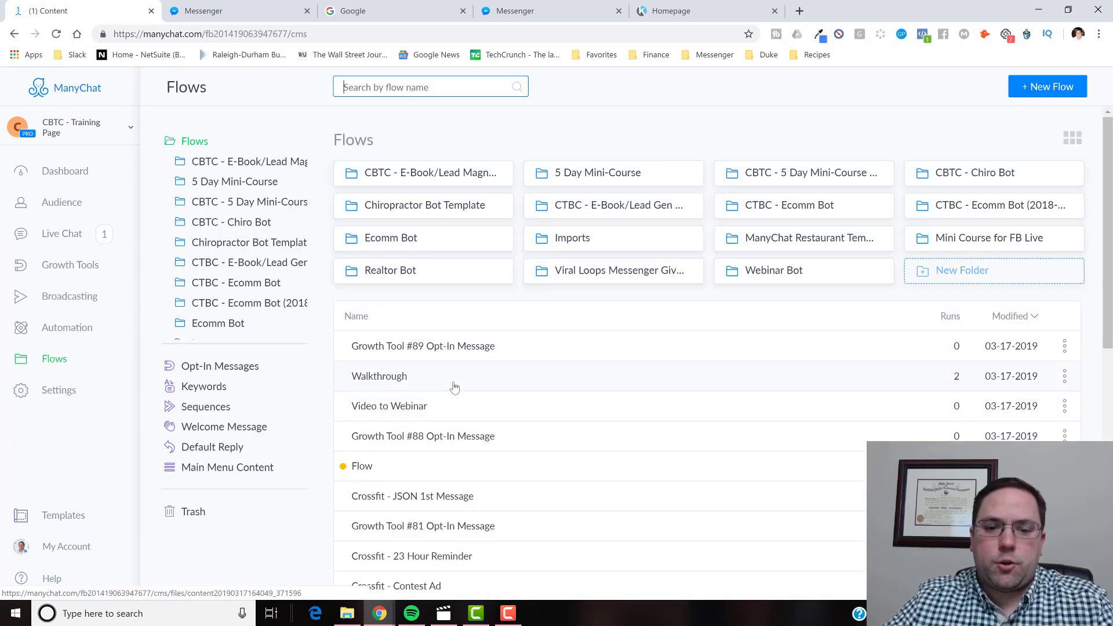
pyautogui.click(454, 388)
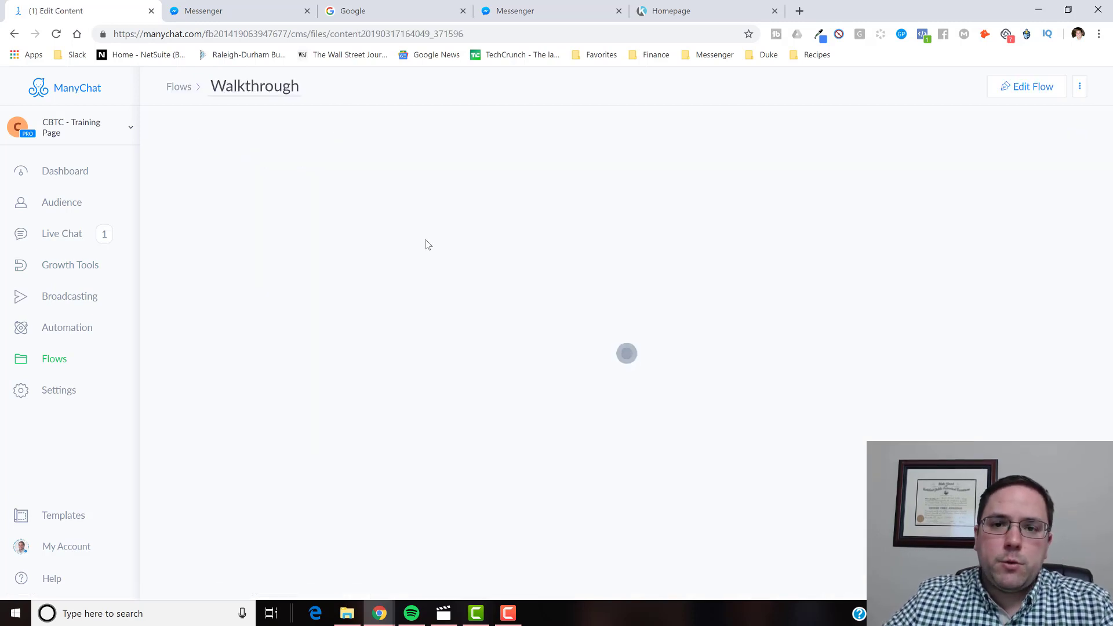
pyautogui.click(1032, 87)
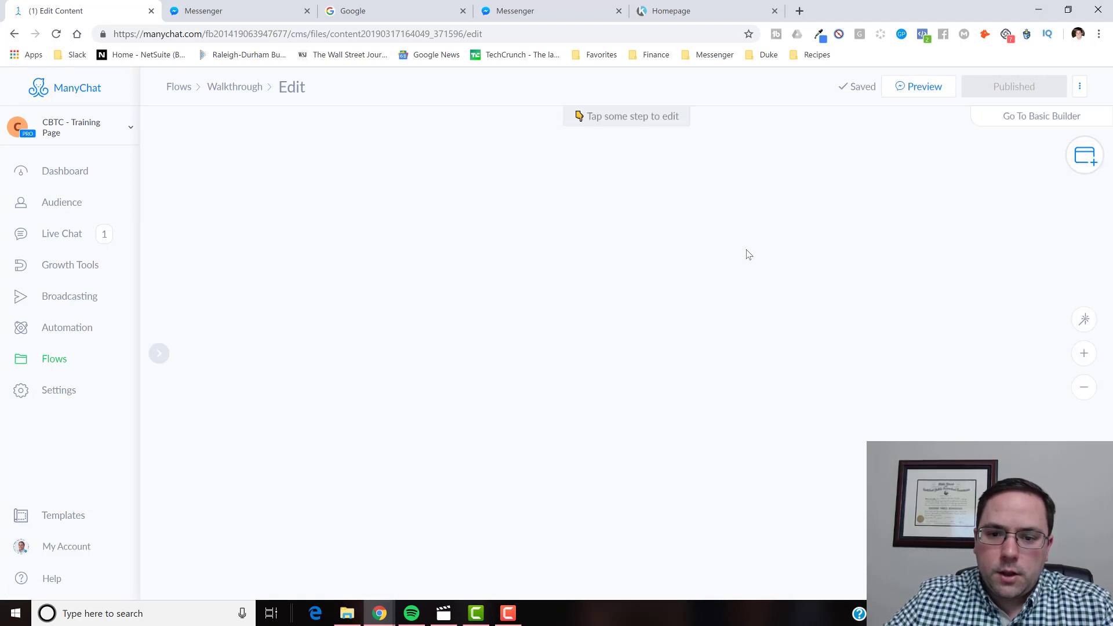
pyautogui.moveTo(669, 228); pyautogui.dragTo(557, 183)
pyautogui.scroll(-4, 665, 240)
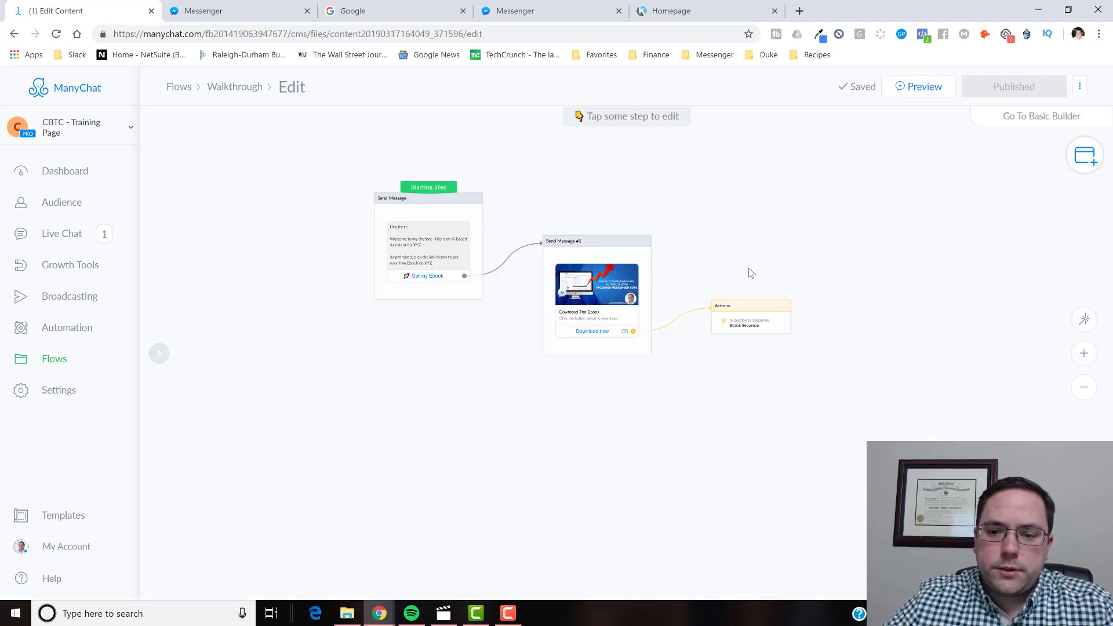
# Disconnect the "Get my Ebook" button from the ebook download message and move that message and the Actions step farther away
pyautogui.moveTo(751, 273); pyautogui.dragTo(750, 294)
pyautogui.moveTo(748, 346); pyautogui.dragTo(757, 384)
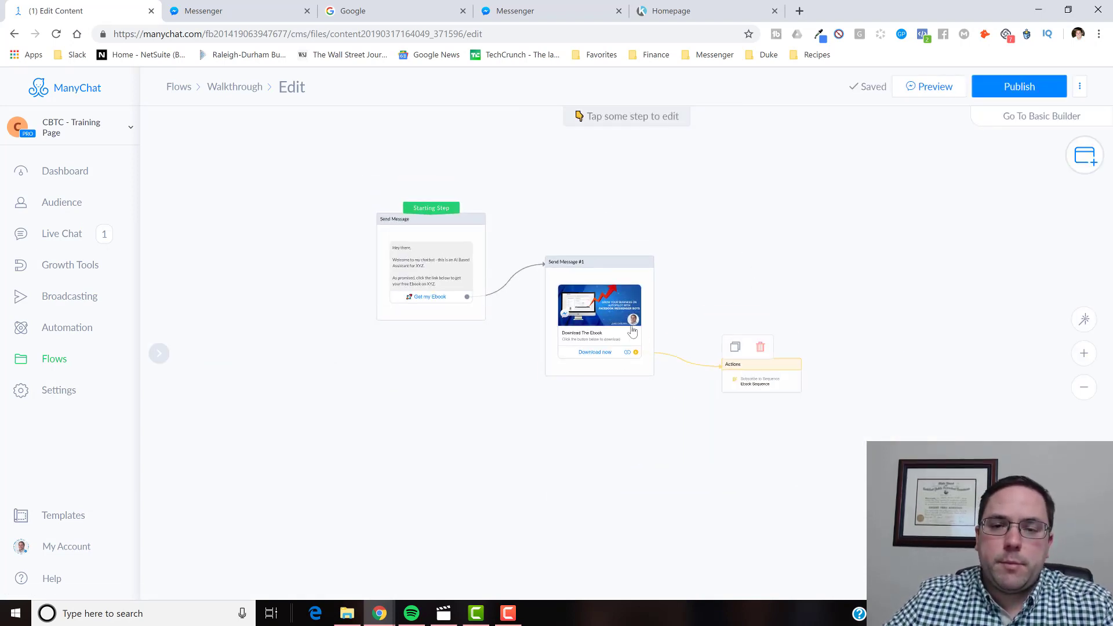
pyautogui.click(462, 300)
pyautogui.click(250, 222)
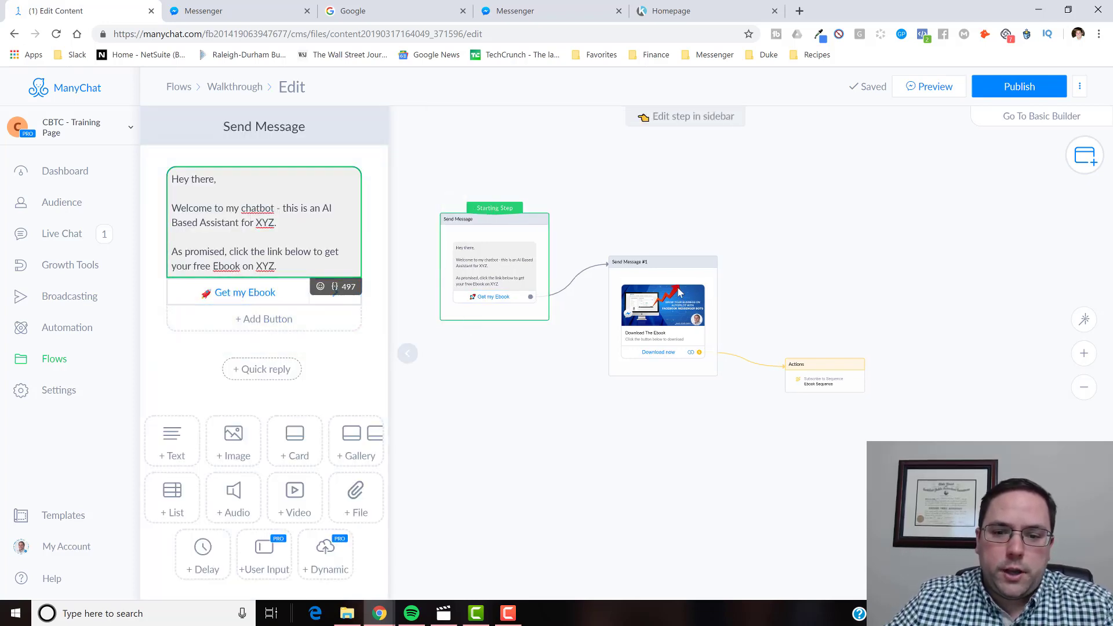
pyautogui.moveTo(669, 300); pyautogui.dragTo(724, 340)
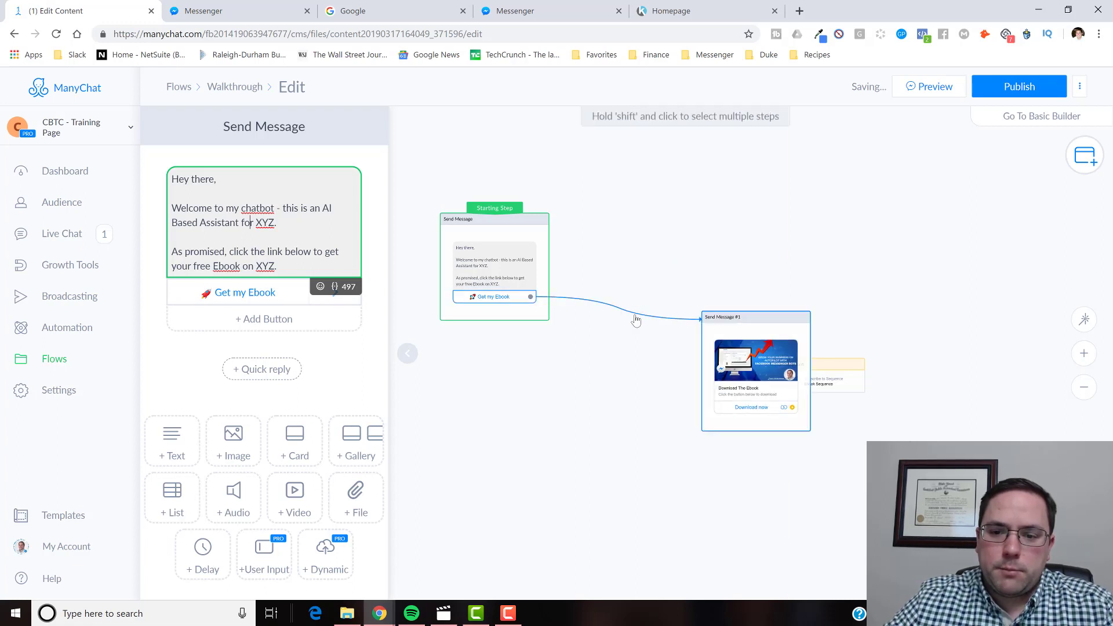
pyautogui.click(635, 320)
pyautogui.moveTo(771, 369); pyautogui.dragTo(724, 462)
pyautogui.moveTo(842, 369); pyautogui.dragTo(912, 409)
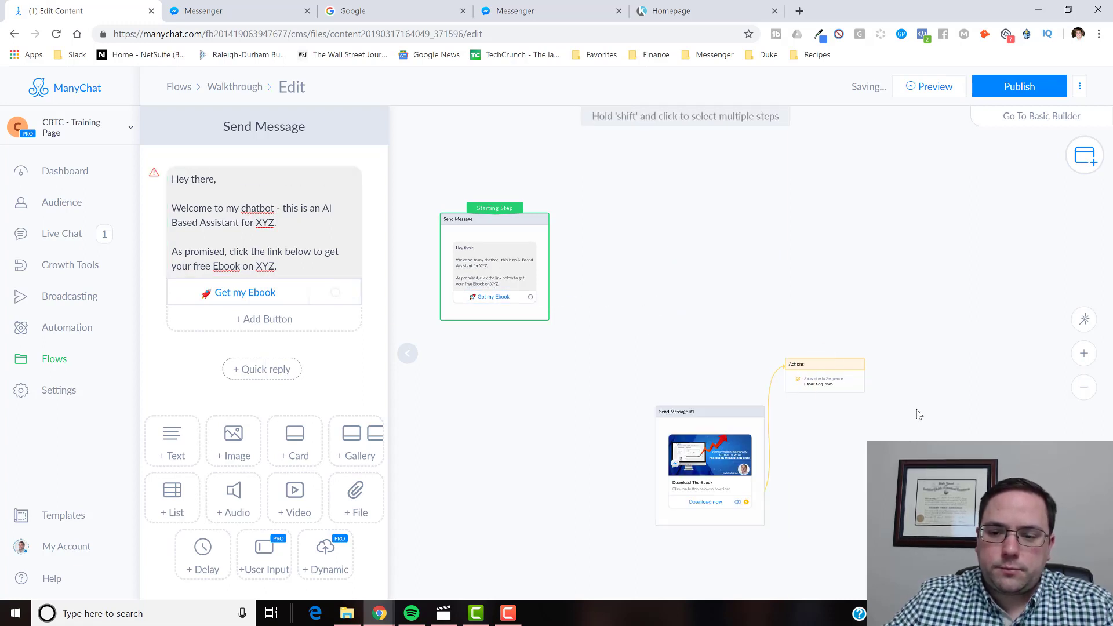
pyautogui.click(590, 310)
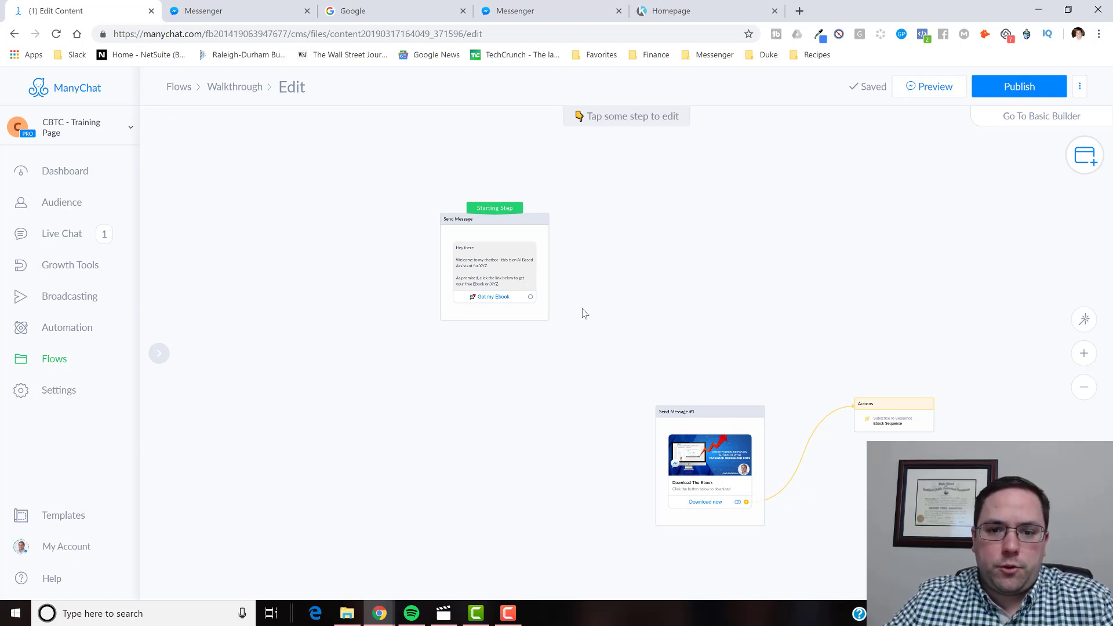
# Connect "Get my Ebook" to a new Send Message step containing a User Input block, and remove its empty text block
pyautogui.click(530, 297)
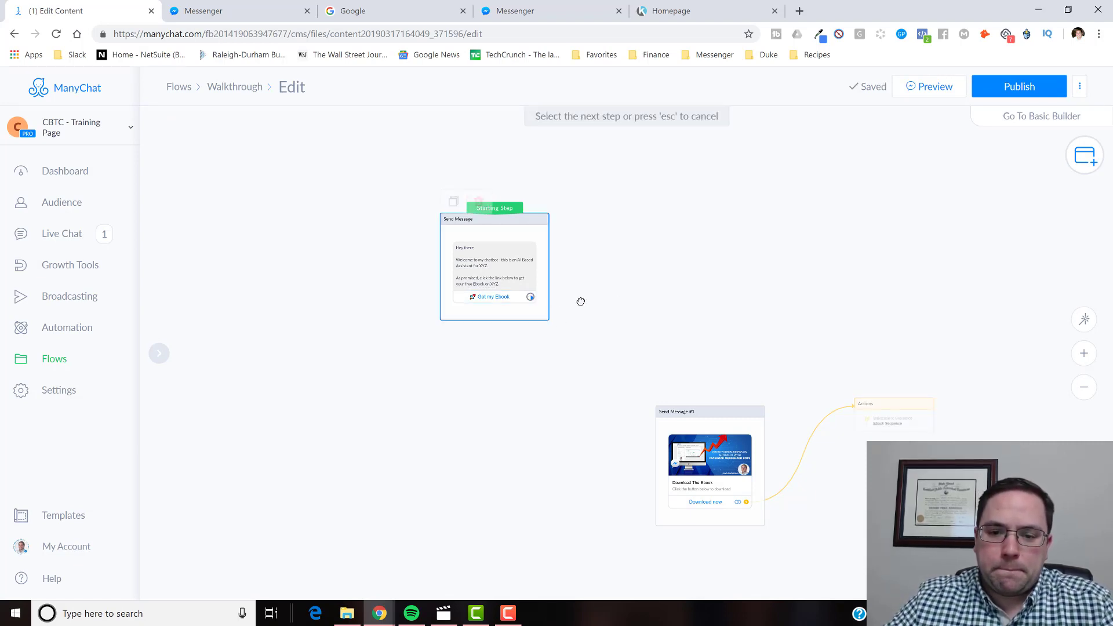
pyautogui.click(614, 296)
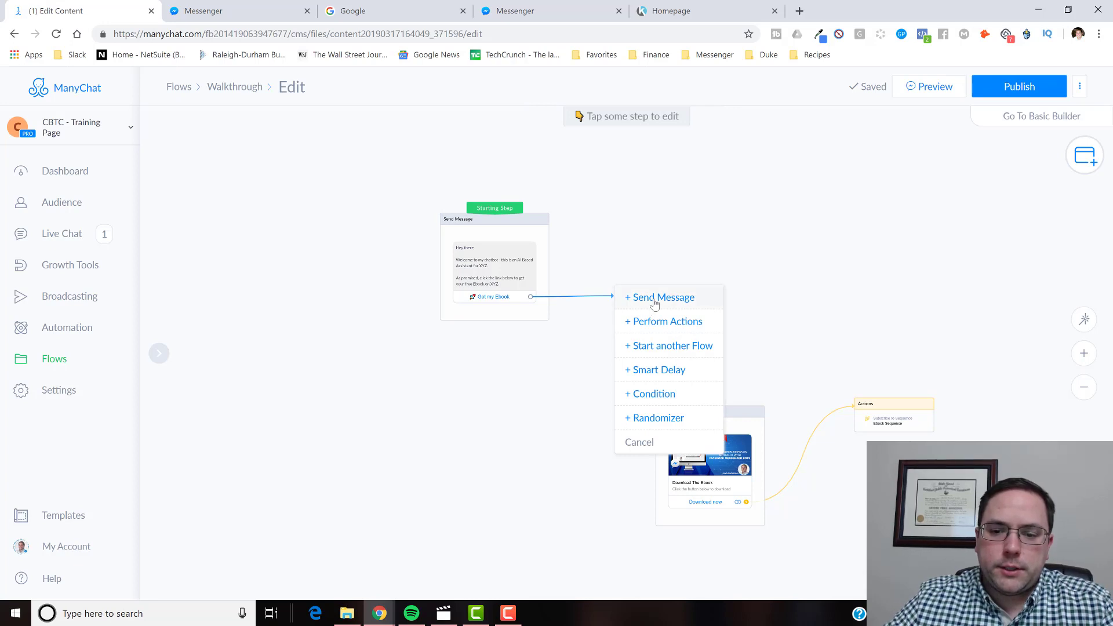
pyautogui.click(654, 298)
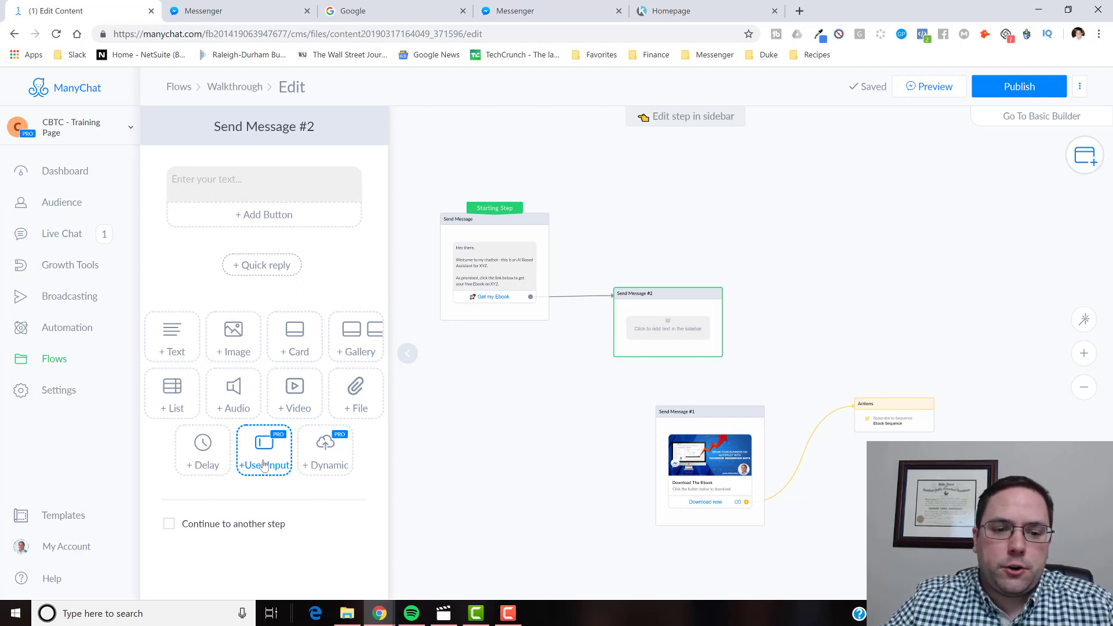
pyautogui.click(265, 465)
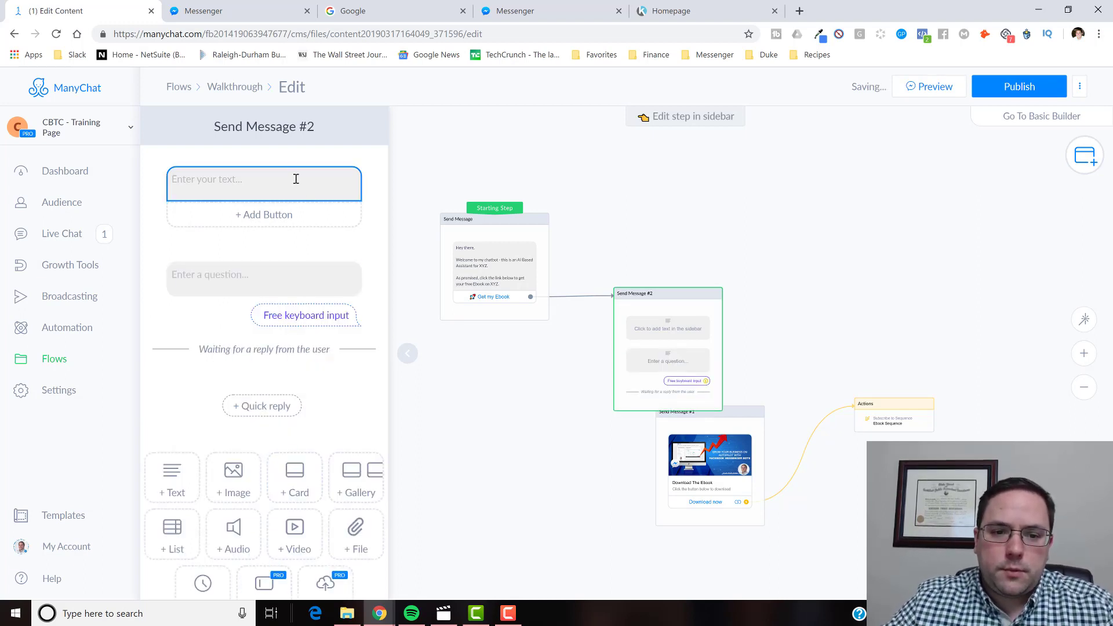
pyautogui.click(372, 174)
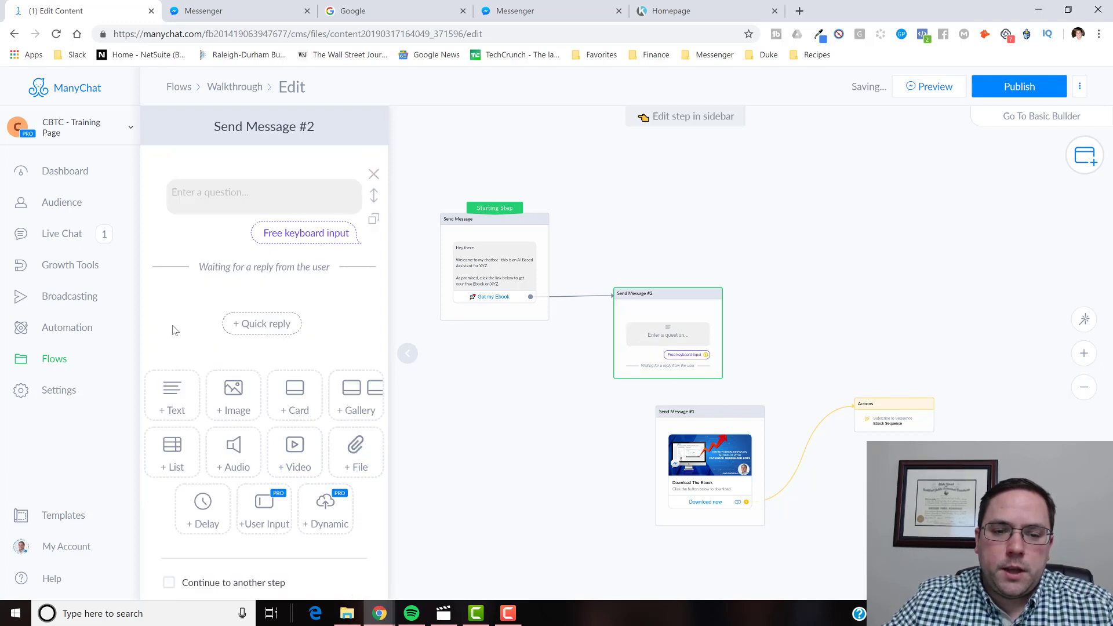
# Set the reply type of the new message's user input to Email
pyautogui.click(307, 233)
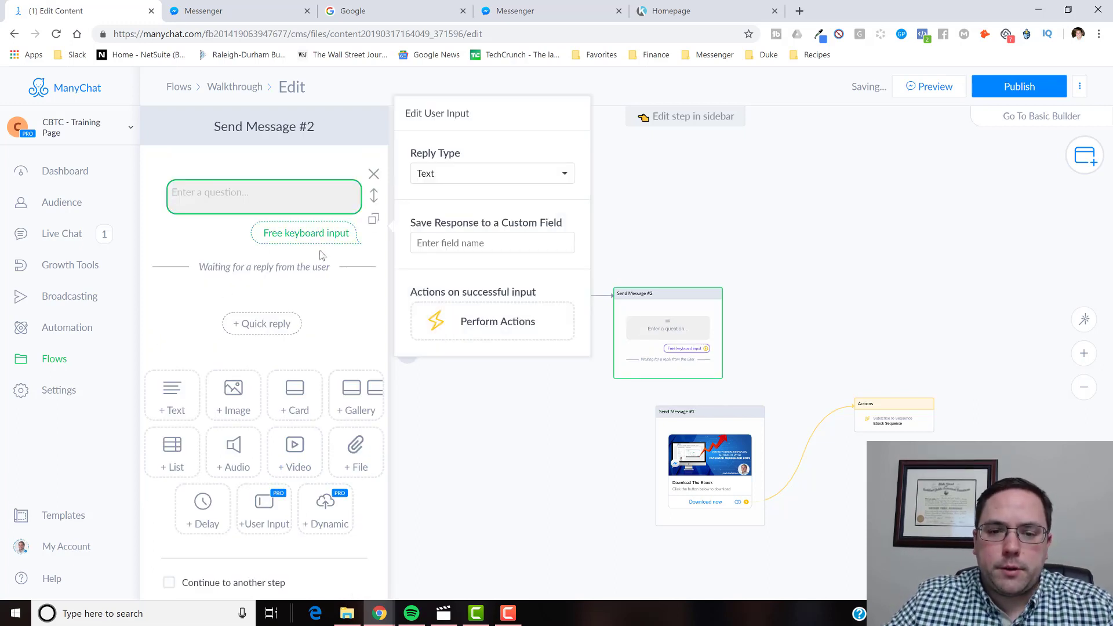
pyautogui.click(481, 174)
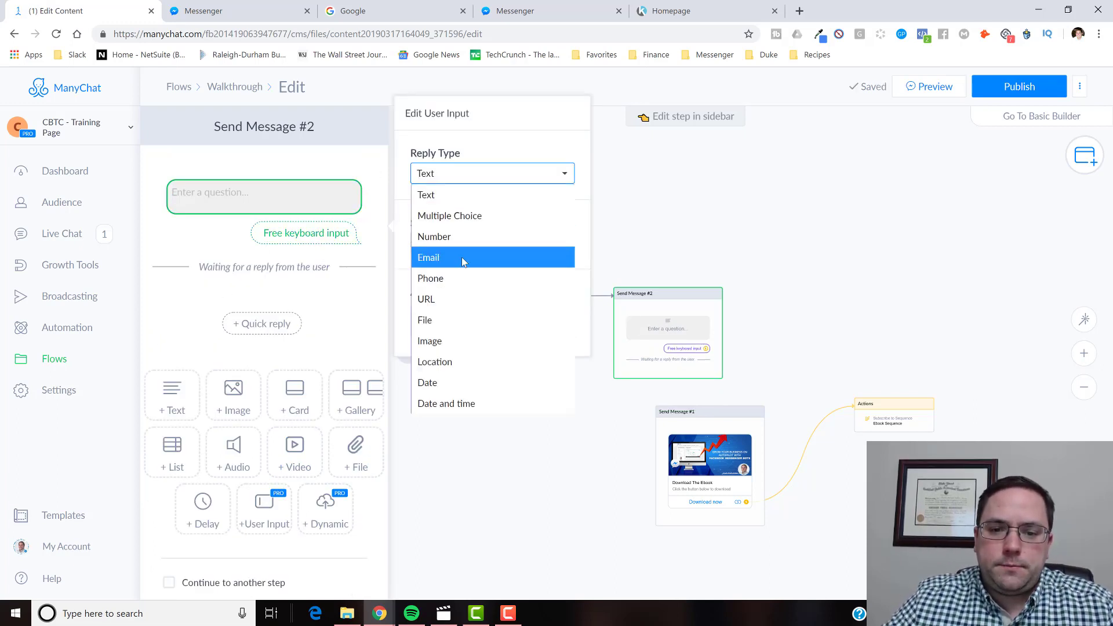
pyautogui.click(462, 256)
pyautogui.click(467, 150)
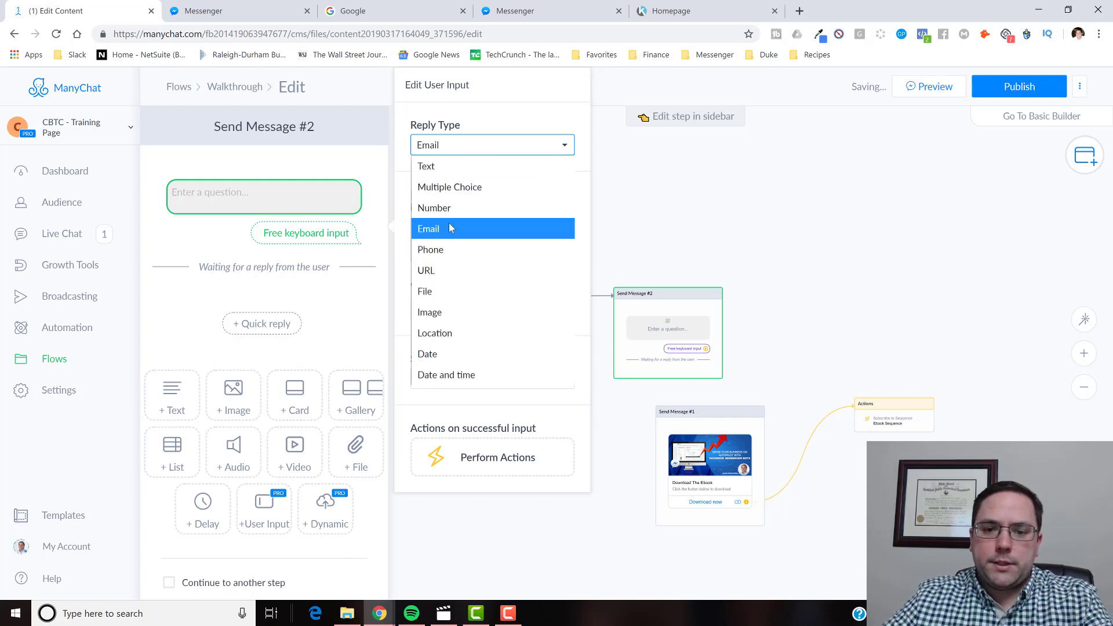
pyautogui.click(484, 117)
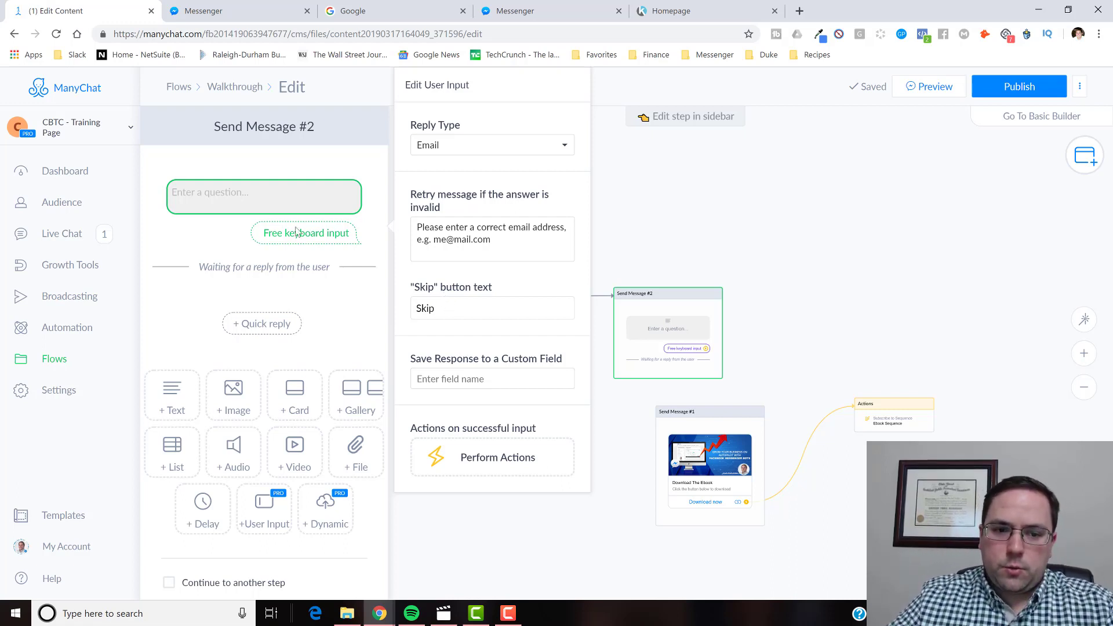
# Set the user input's question to "Great! Just confirm or enter your email address below, and we will send it to your inbox."
pyautogui.click(276, 202)
pyautogui.write('Great!')
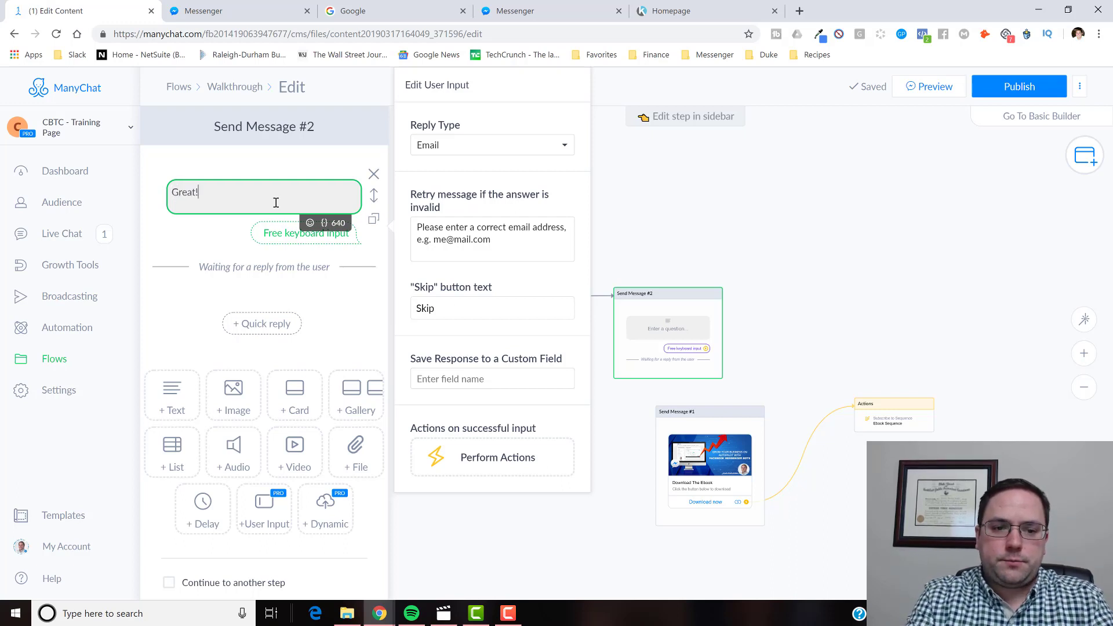
pyautogui.write(' Just enetner')
pyautogui.press('BackSpace')
pyautogui.press('BackSpace')
pyautogui.press('BackSpace')
pyautogui.press('BackSpace')
pyautogui.press('BackSpace')
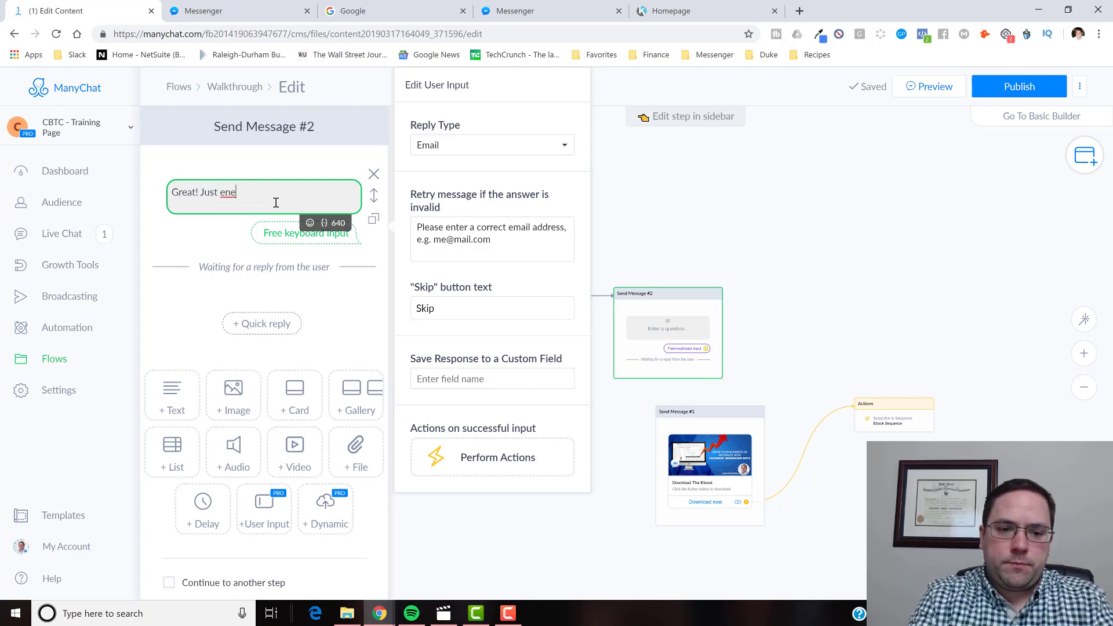
pyautogui.write('tenr')
pyautogui.press('BackSpace')
pyautogui.press('BackSpace')
pyautogui.write('r your')
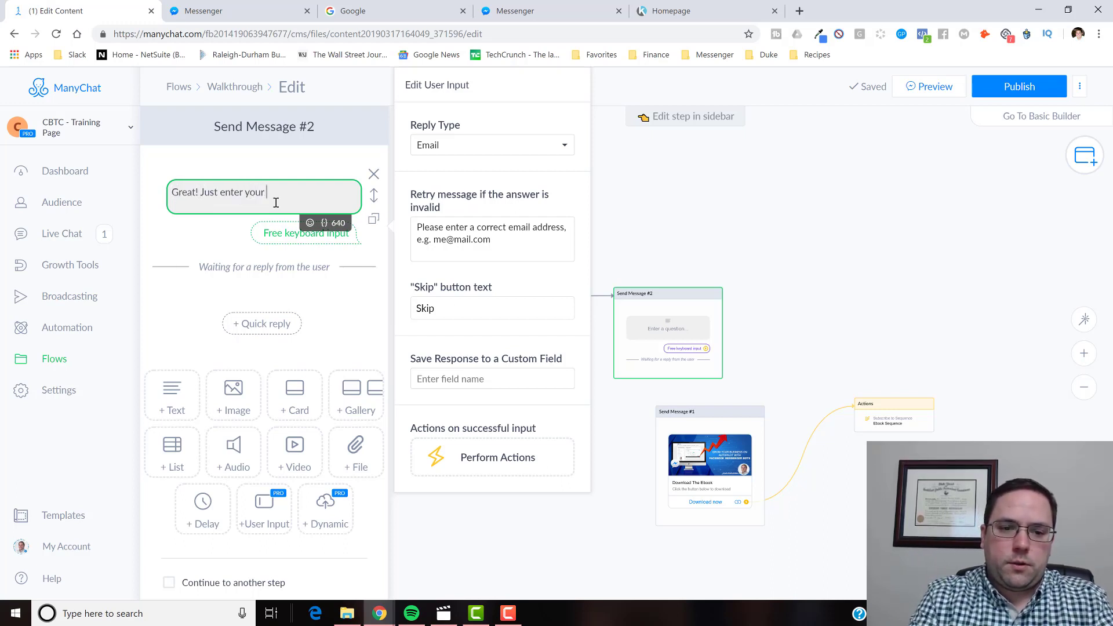
pyautogui.press('BackSpace')
pyautogui.press('BackSpace')
pyautogui.press('BackSpace')
pyautogui.press('BackSpace')
pyautogui.press('BackSpace')
pyautogui.press('BackSpace')
pyautogui.press('BackSpace')
pyautogui.press('BackSpace')
pyautogui.press('BackSpace')
pyautogui.press('BackSpace')
pyautogui.write('co')
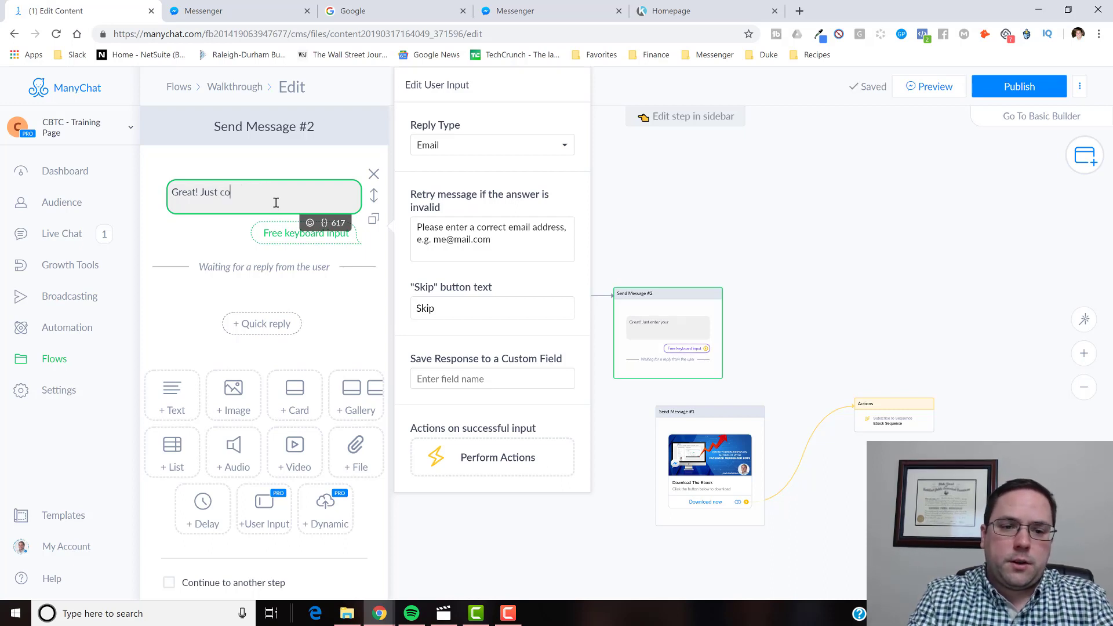
pyautogui.write('nfirm or enter yoru emai')
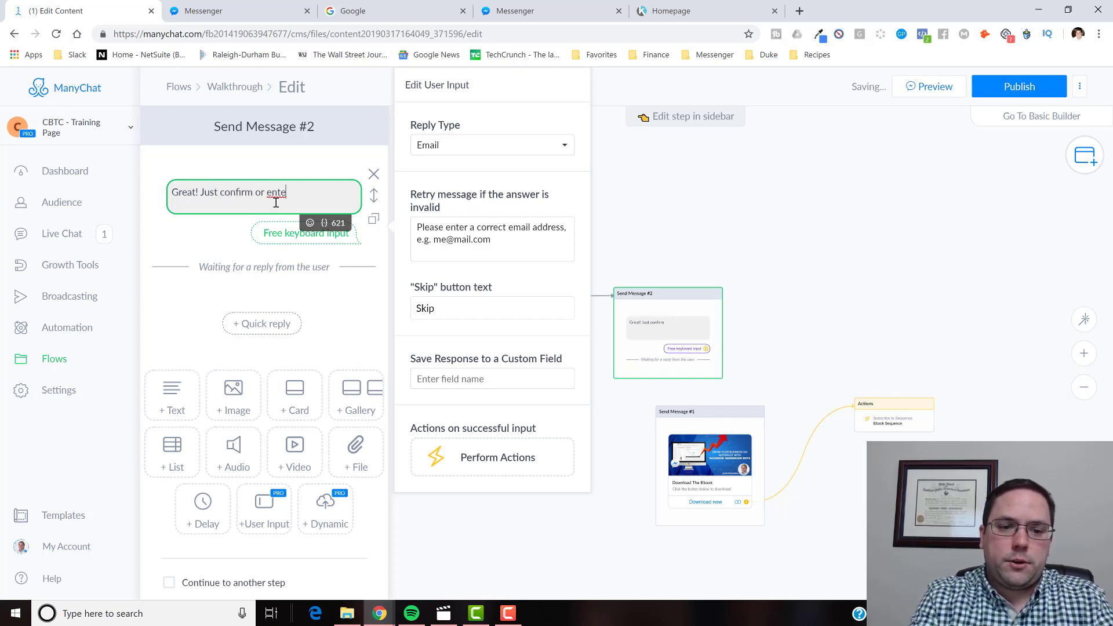
pyautogui.press('BackSpace')
pyautogui.press('BackSpace')
pyautogui.press('BackSpace')
pyautogui.press('BackSpace')
pyautogui.press('BackSpace')
pyautogui.press('BackSpace')
pyautogui.press('BackSpace')
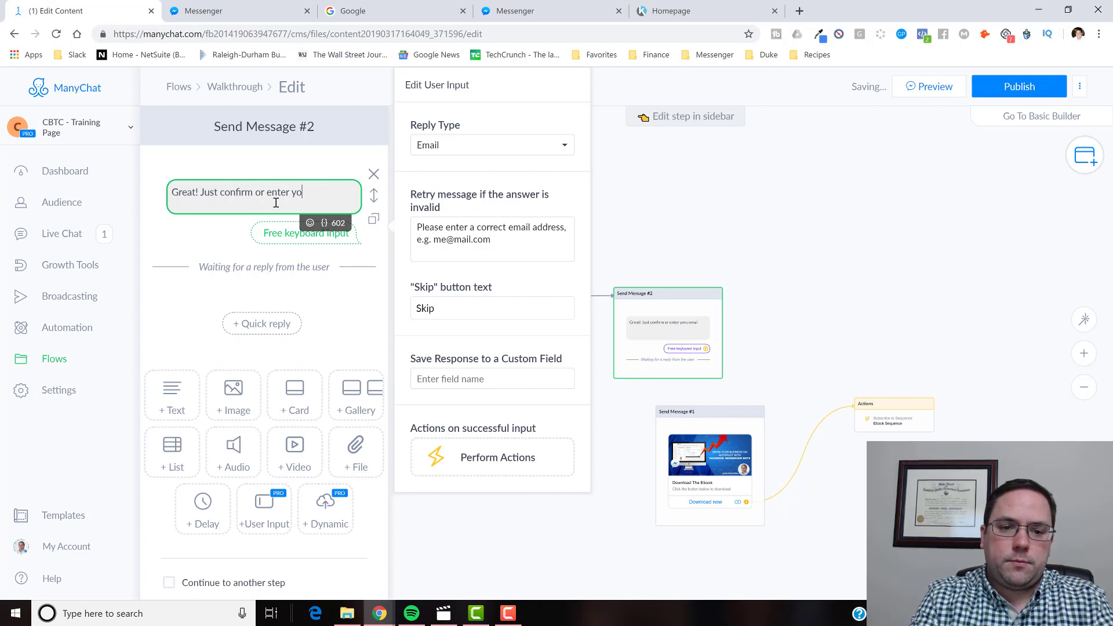
pyautogui.write('ur email addres')
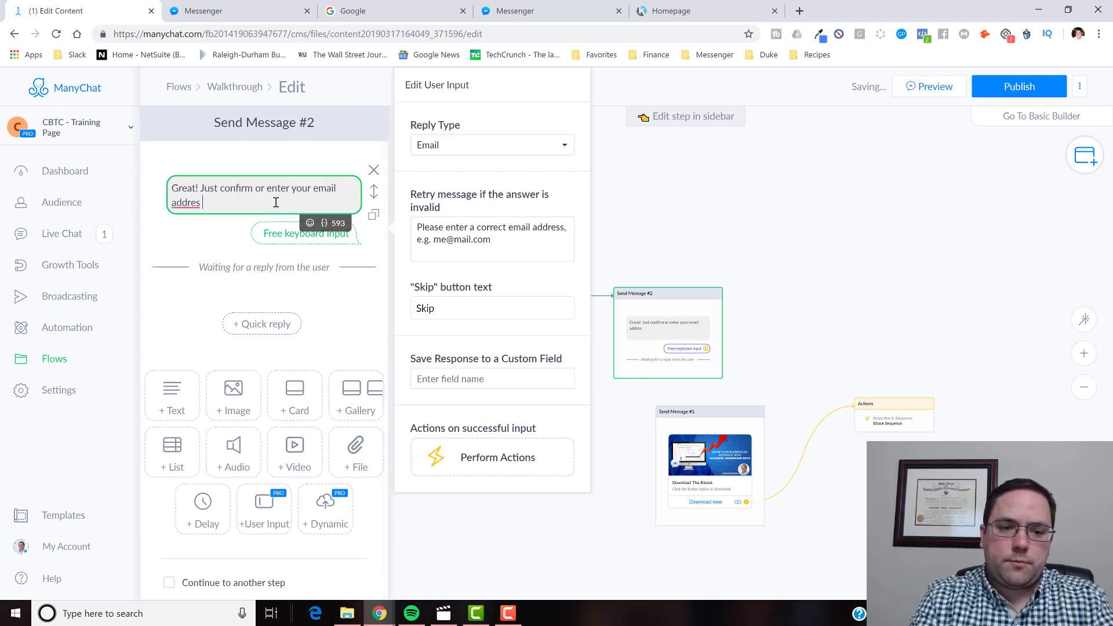
pyautogui.write('s below, and we')
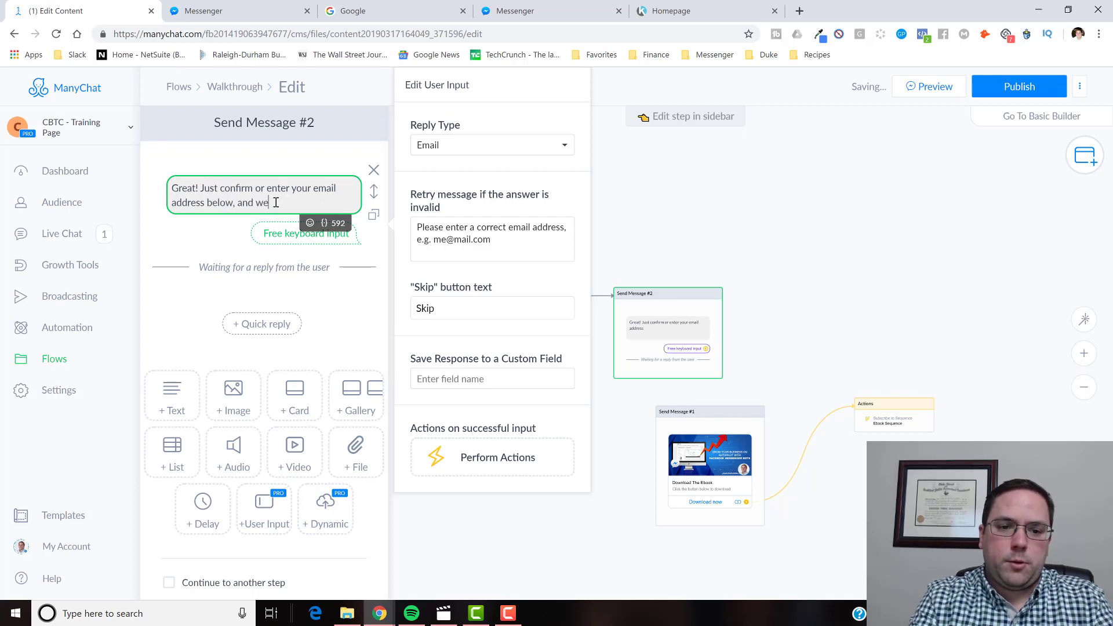
pyautogui.write(' will s')
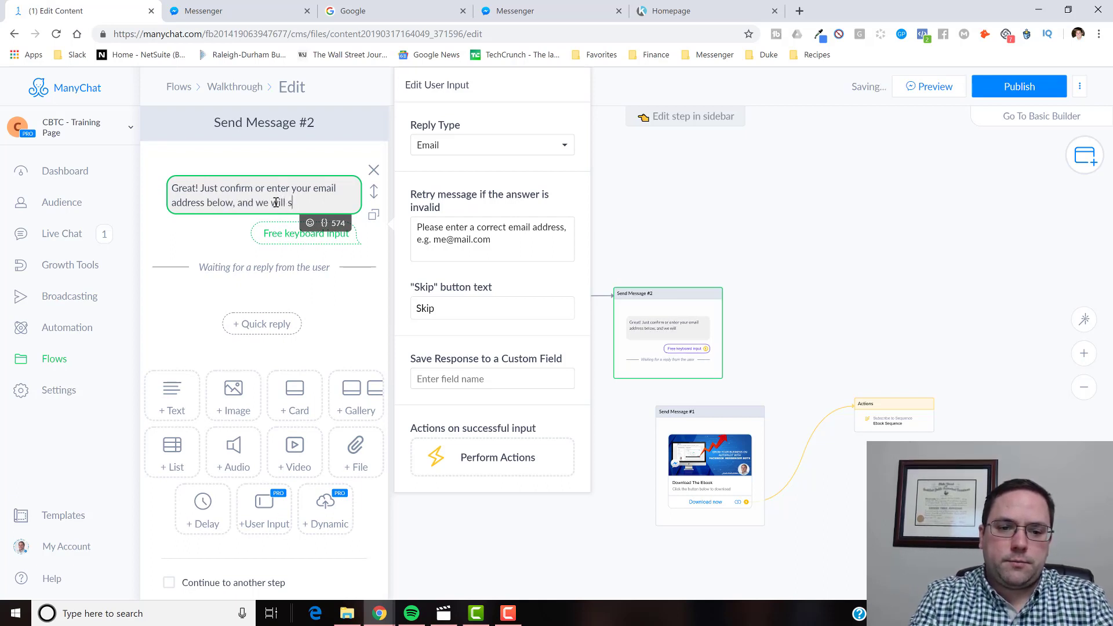
pyautogui.write('end it to your inbox.')
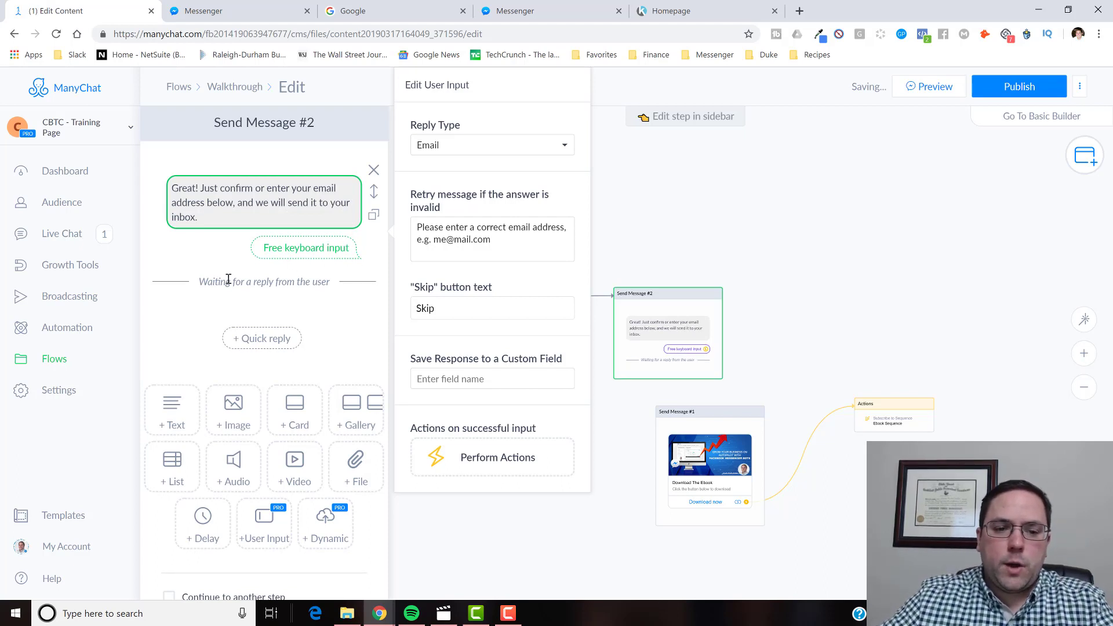
pyautogui.moveTo(221, 282); pyautogui.dragTo(256, 282)
pyautogui.click(276, 282)
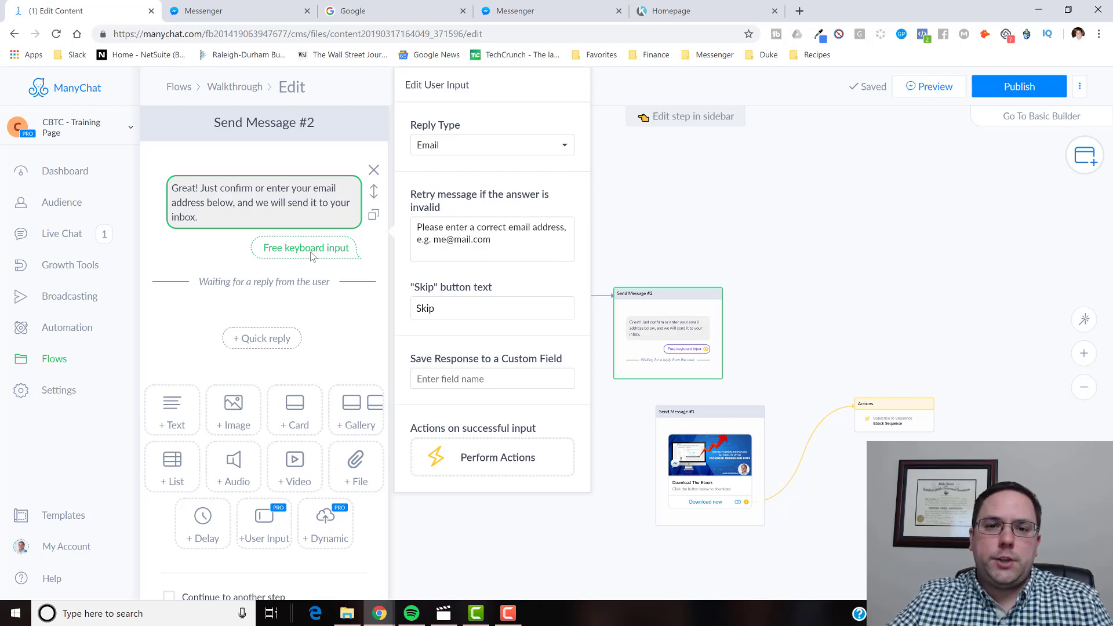
# Save the email response to a new custom field of type Text named Walkthrough-Email
pyautogui.click(464, 379)
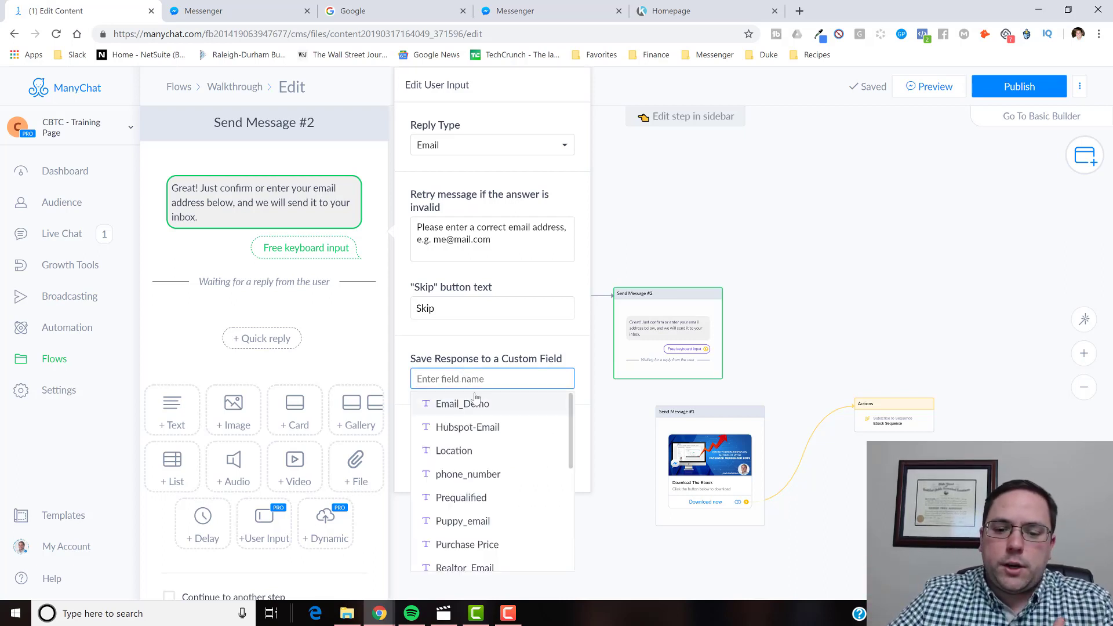
pyautogui.scroll(-5, 508, 418)
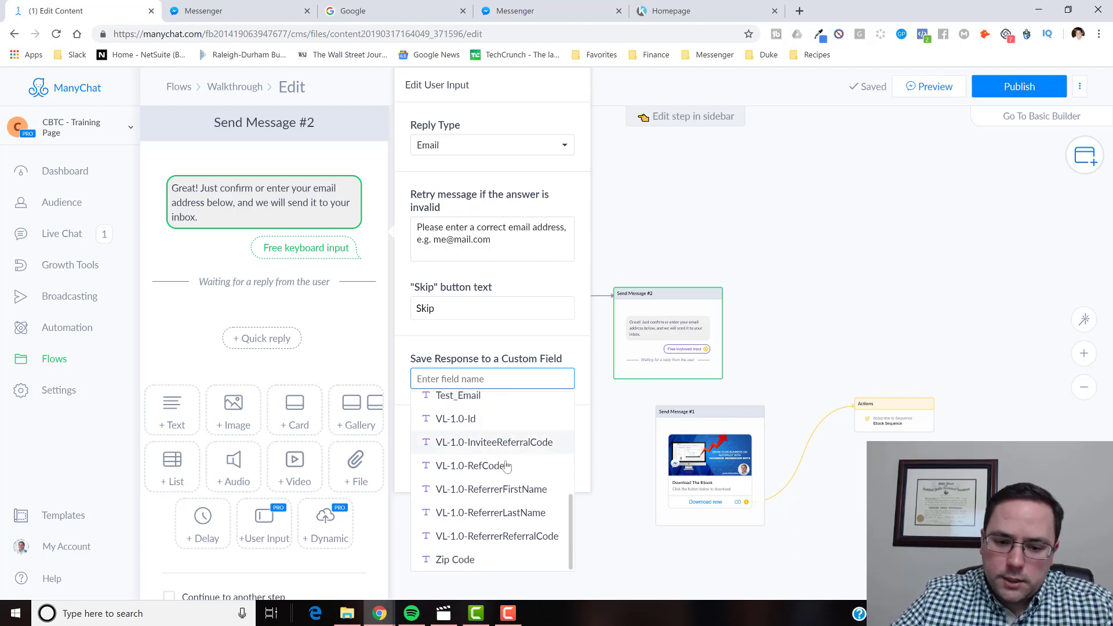
pyautogui.scroll(5, 499, 406)
pyautogui.click(484, 382)
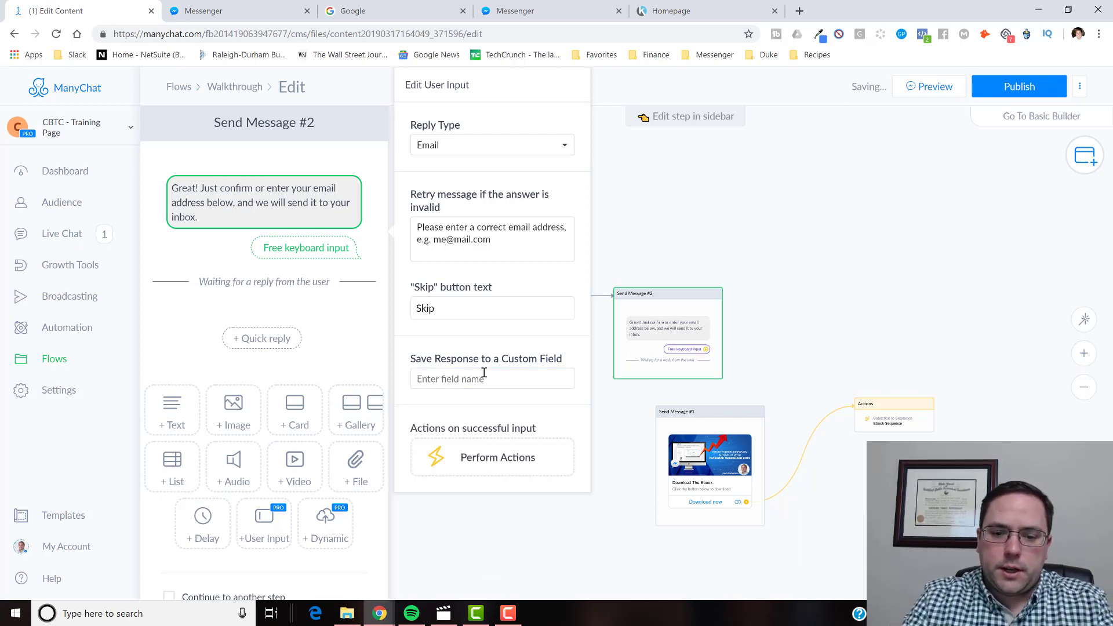
pyautogui.click(489, 380)
pyautogui.write('Walk')
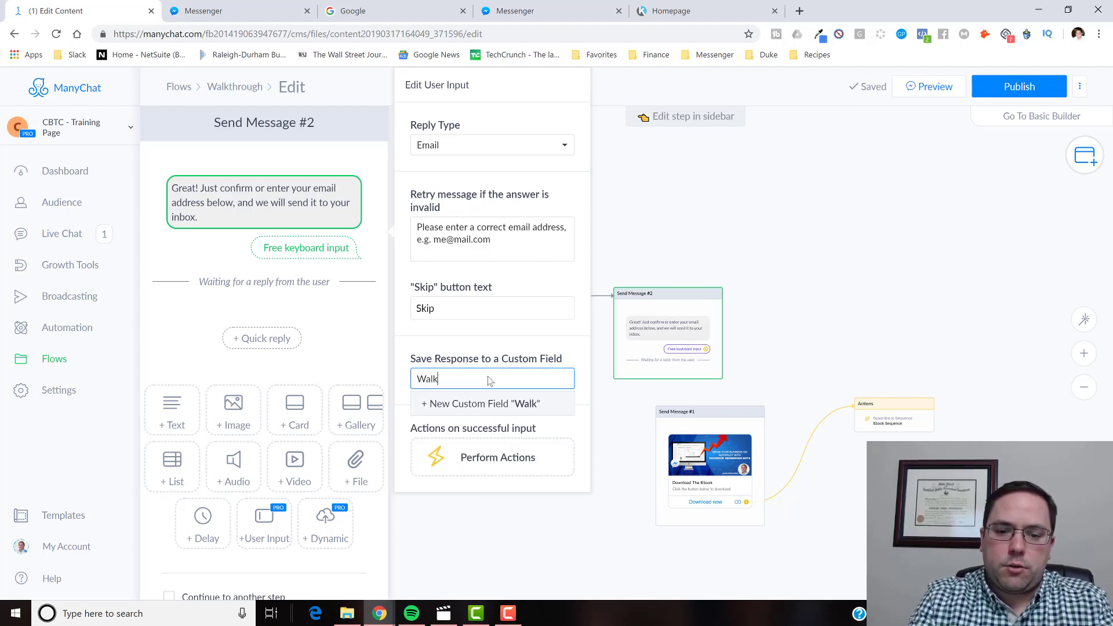
pyautogui.write('through-Email')
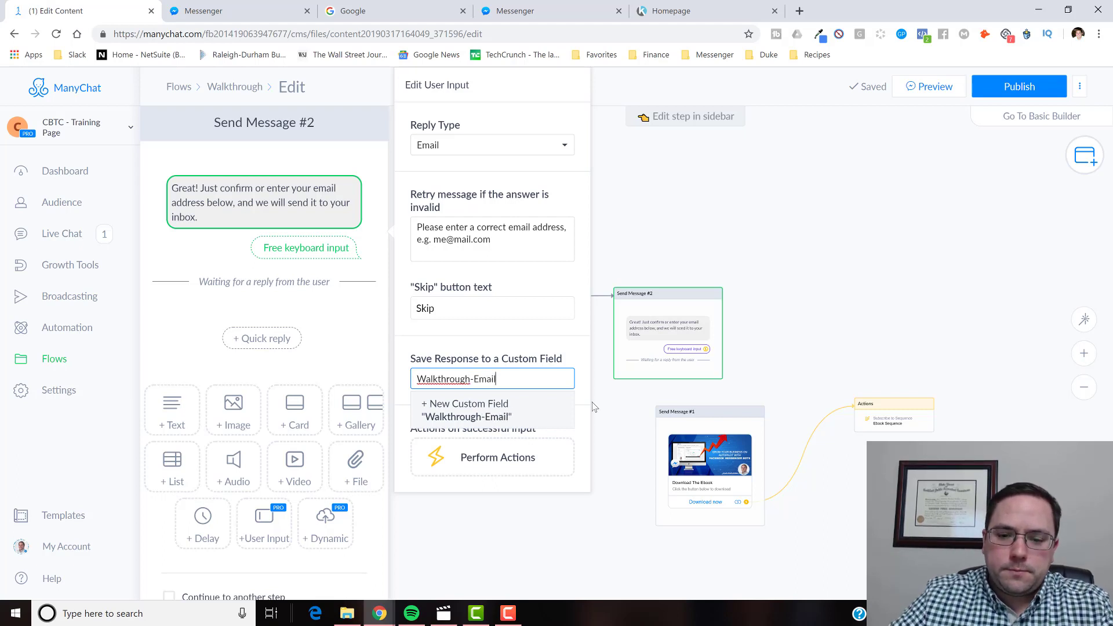
pyautogui.click(473, 378)
pyautogui.click(472, 378)
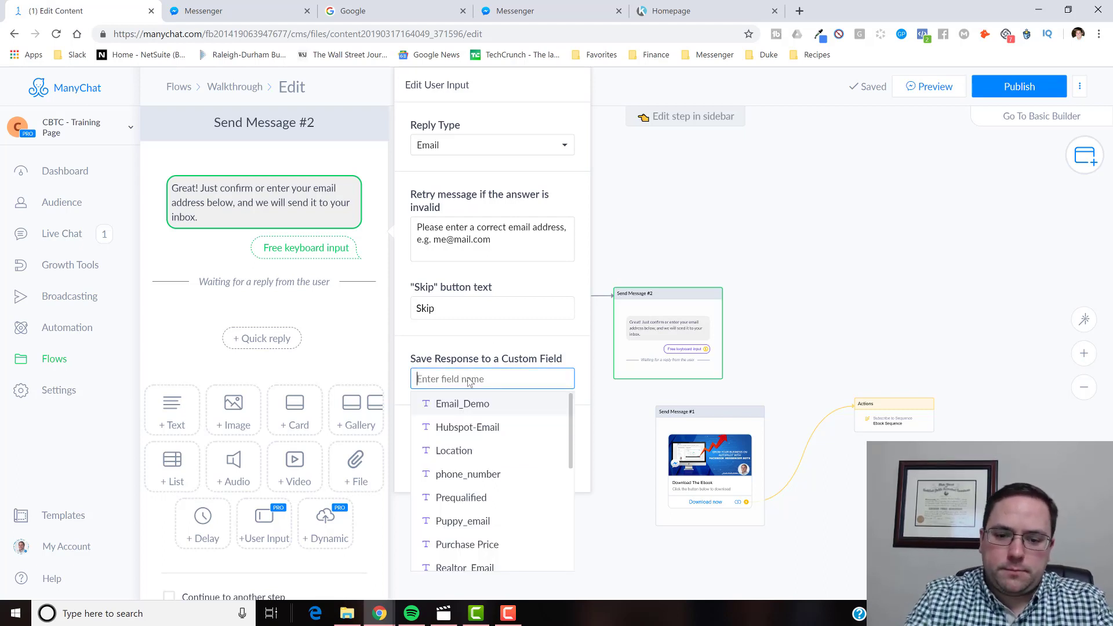
pyautogui.write('Walkthrough-Email')
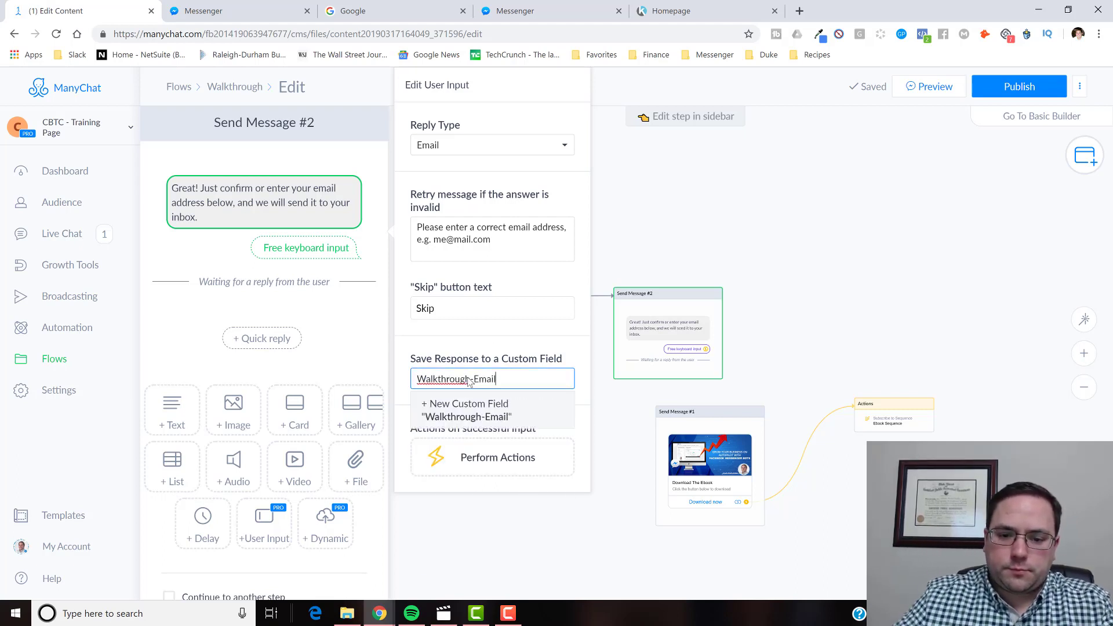
pyautogui.click(506, 410)
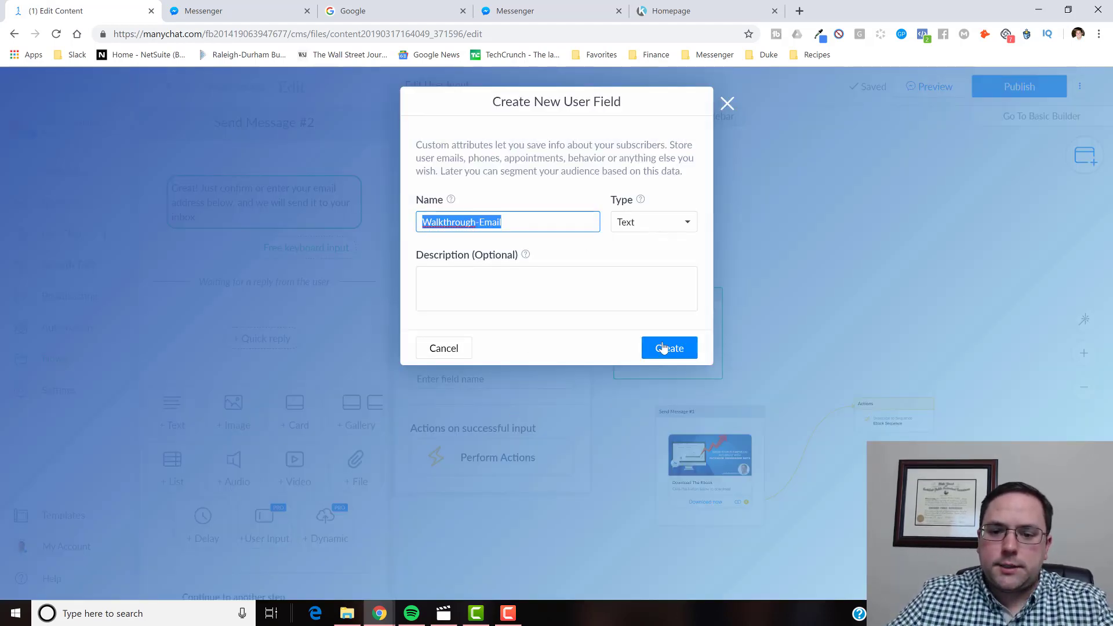
pyautogui.click(672, 221)
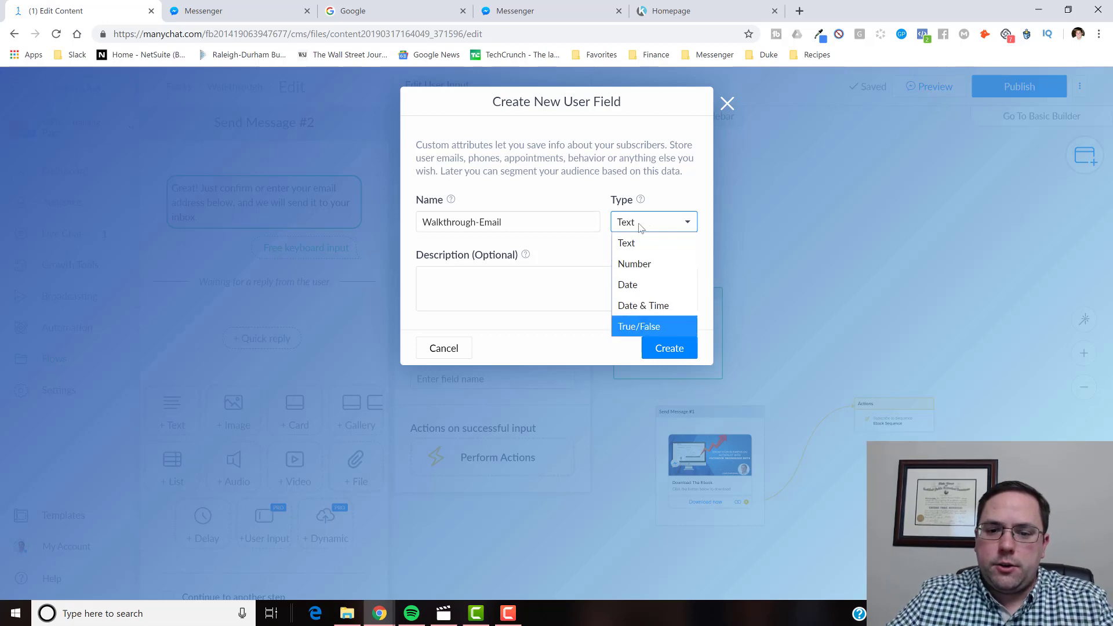
pyautogui.click(664, 244)
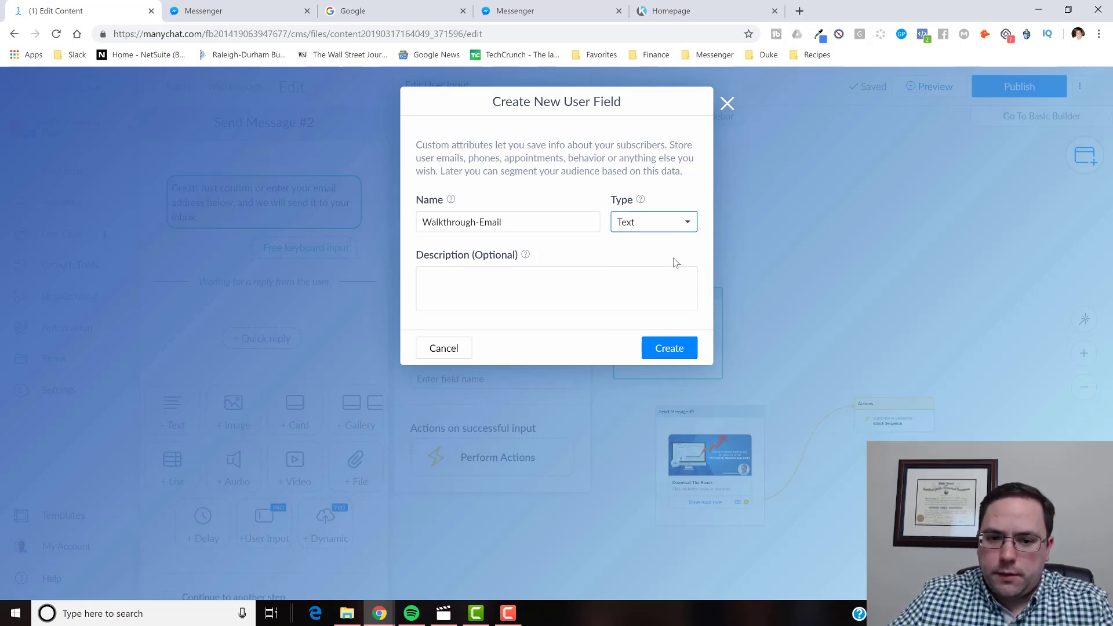
pyautogui.click(682, 356)
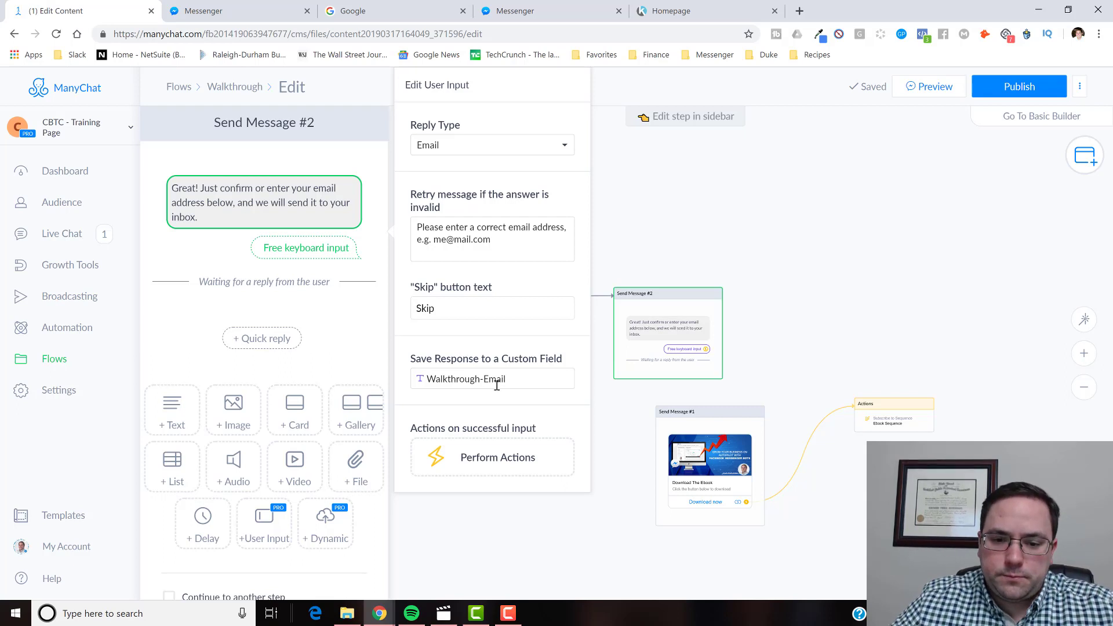
# Attach a Perform Actions step to the email question for when the input is successful
pyautogui.click(494, 461)
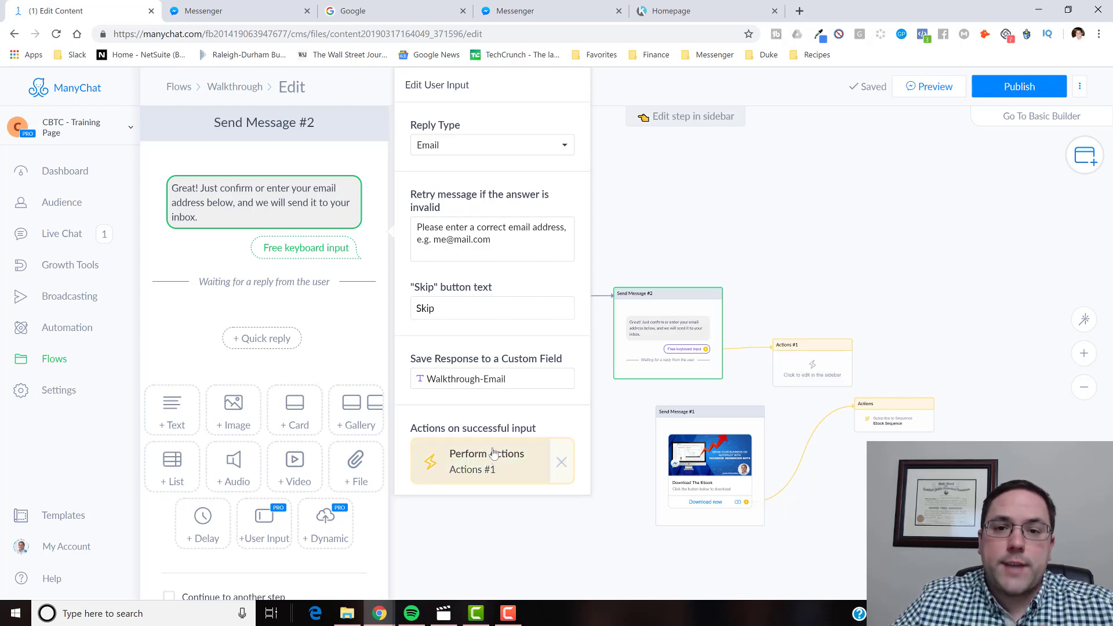
pyautogui.click(821, 255)
pyautogui.moveTo(729, 438)
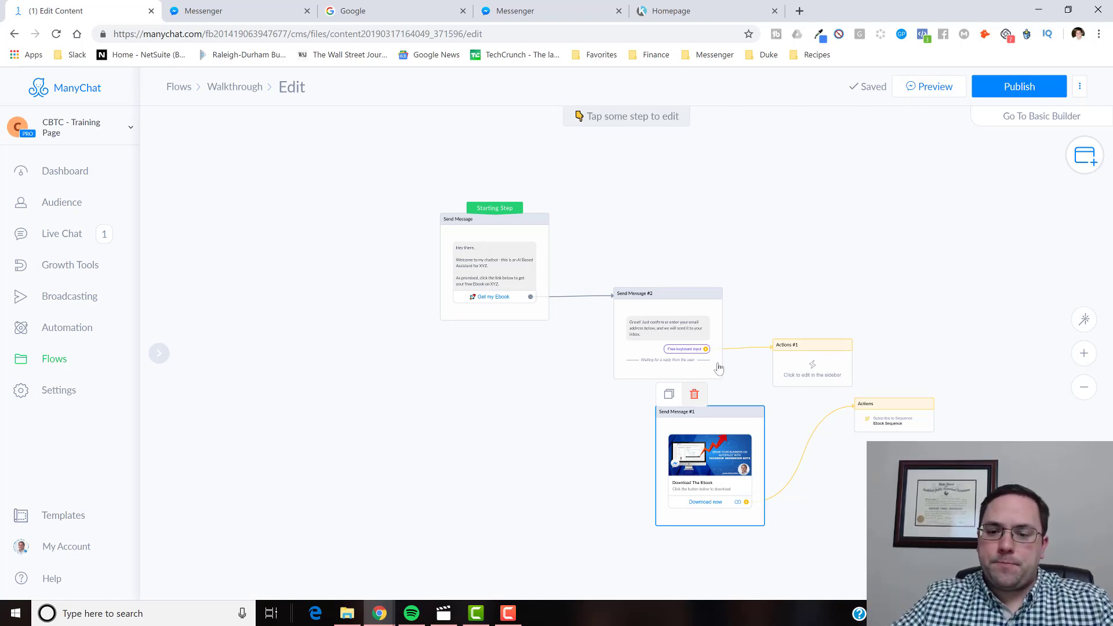
# Add a MailChimp Actions entry to the empty Actions step that follows the email question
pyautogui.click(815, 368)
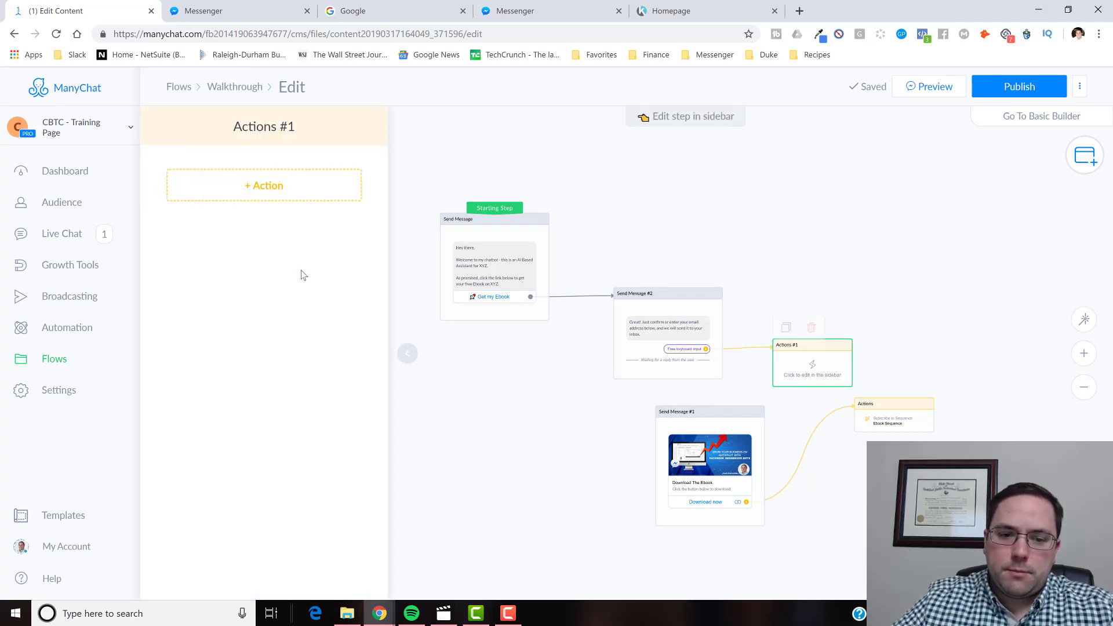
pyautogui.click(283, 196)
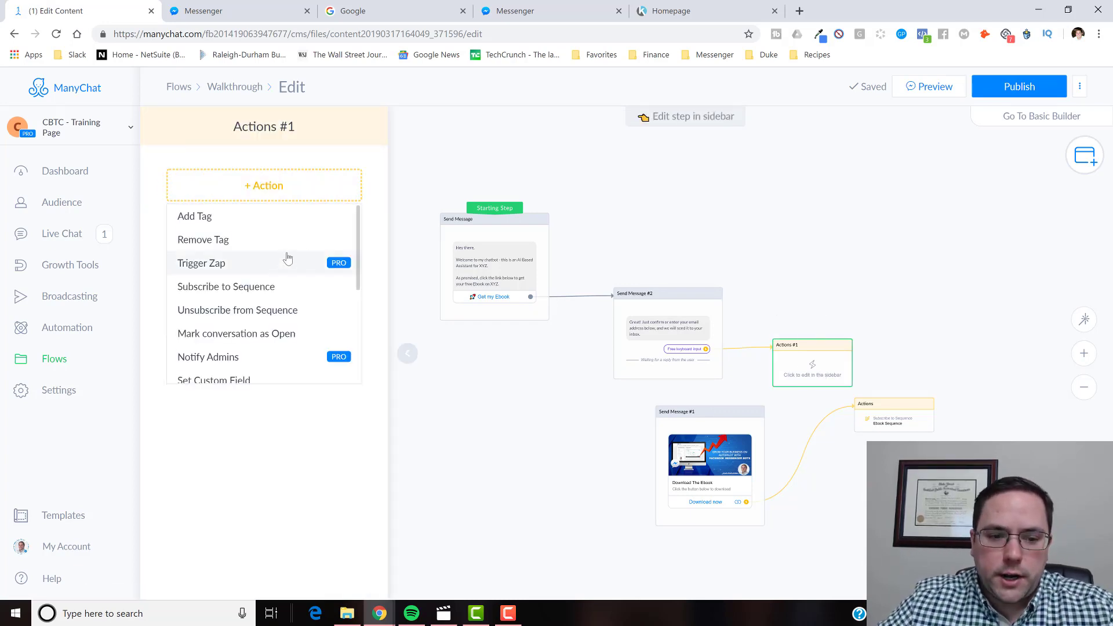
pyautogui.scroll(-3, 290, 257)
pyautogui.scroll(1, 284, 299)
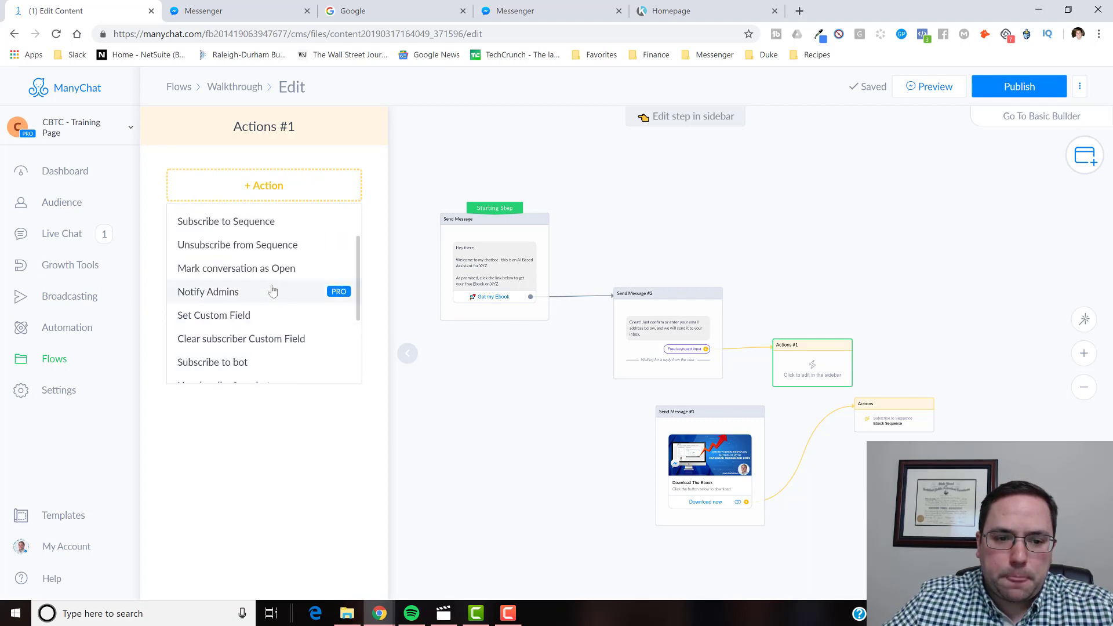
pyautogui.scroll(-1, 260, 302)
pyautogui.scroll(3, 262, 308)
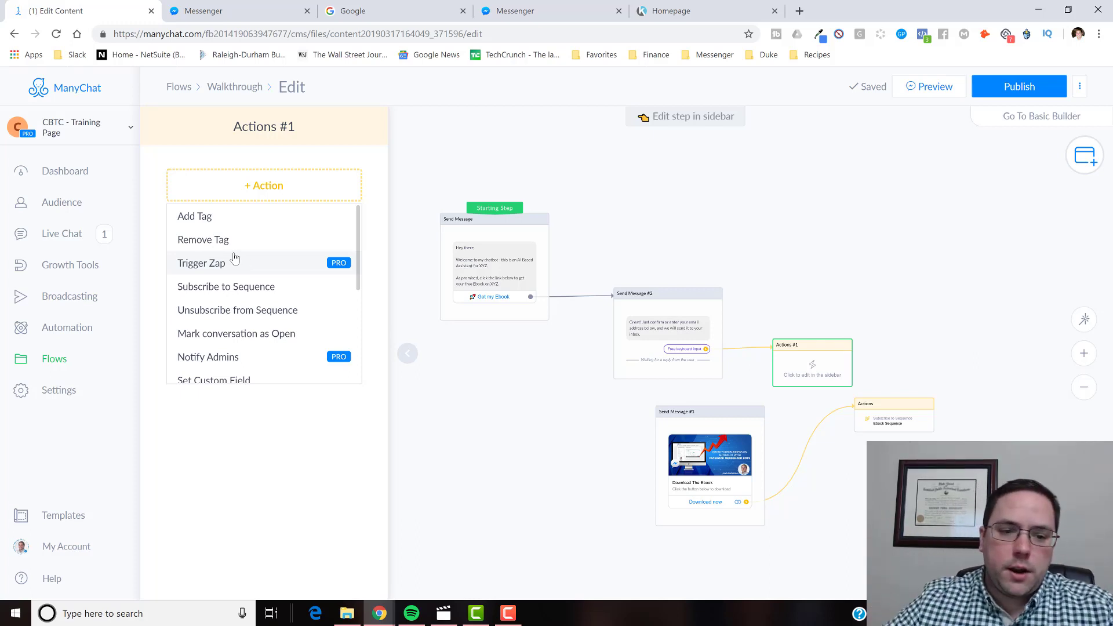
pyautogui.scroll(-2, 277, 294)
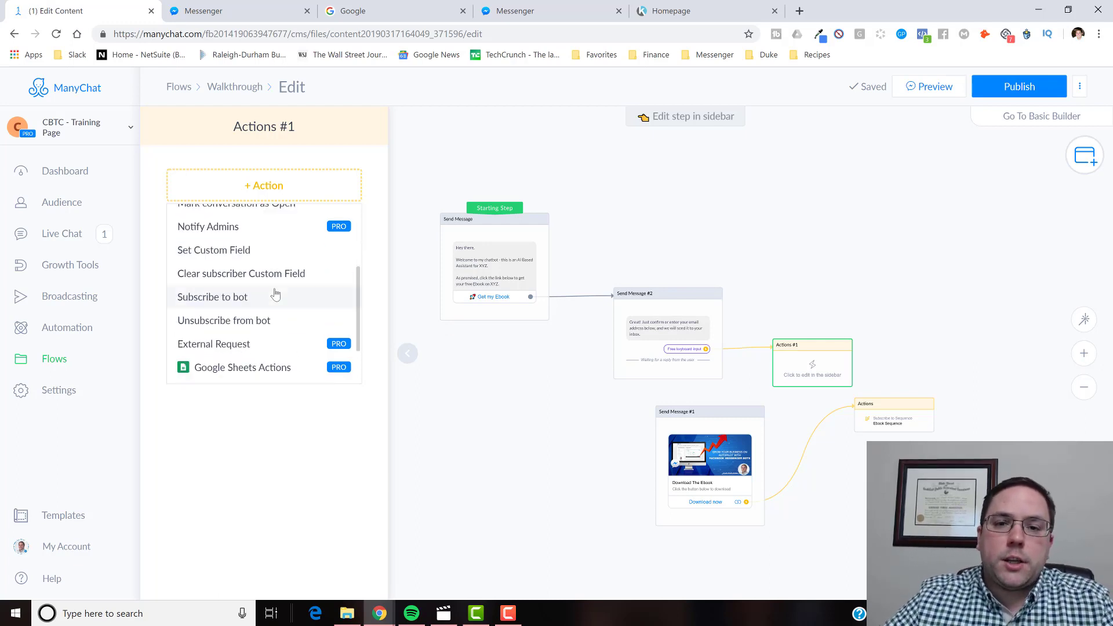
pyautogui.scroll(-2, 276, 294)
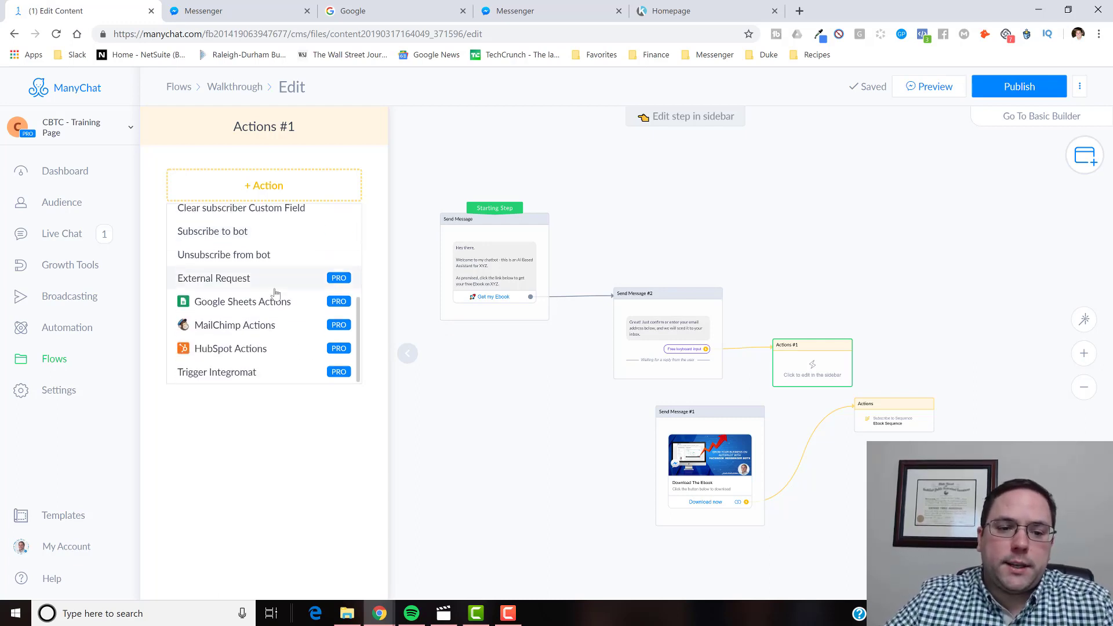
pyautogui.click(250, 329)
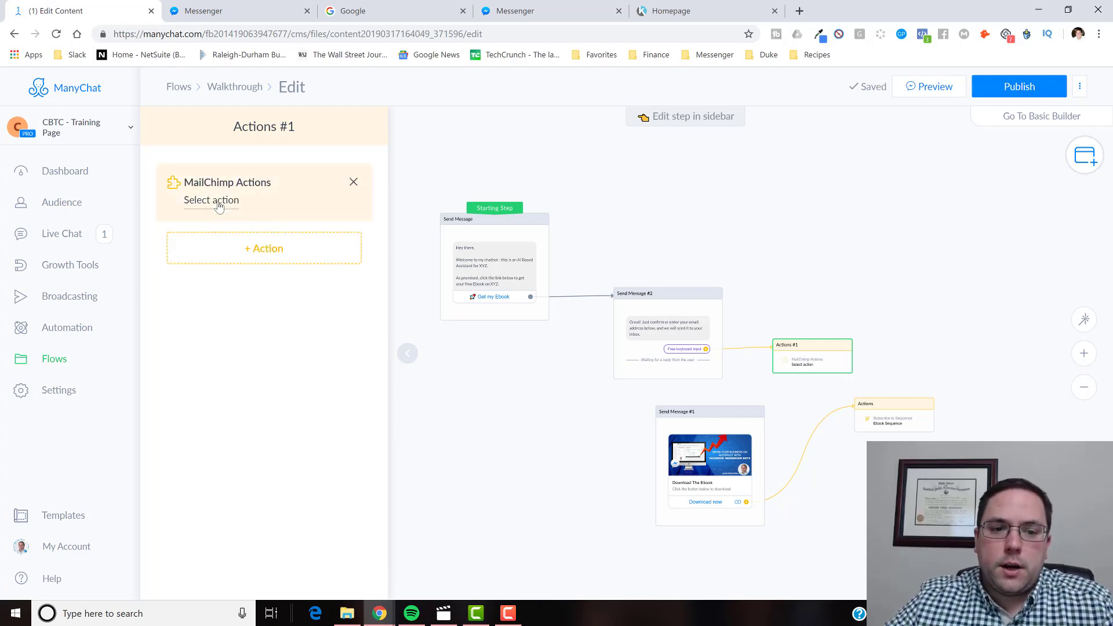
# Configure the MailChimp action as Add Subscriber to a List using the ChatBots That Convert list, and save it
pyautogui.click(219, 200)
pyautogui.click(510, 208)
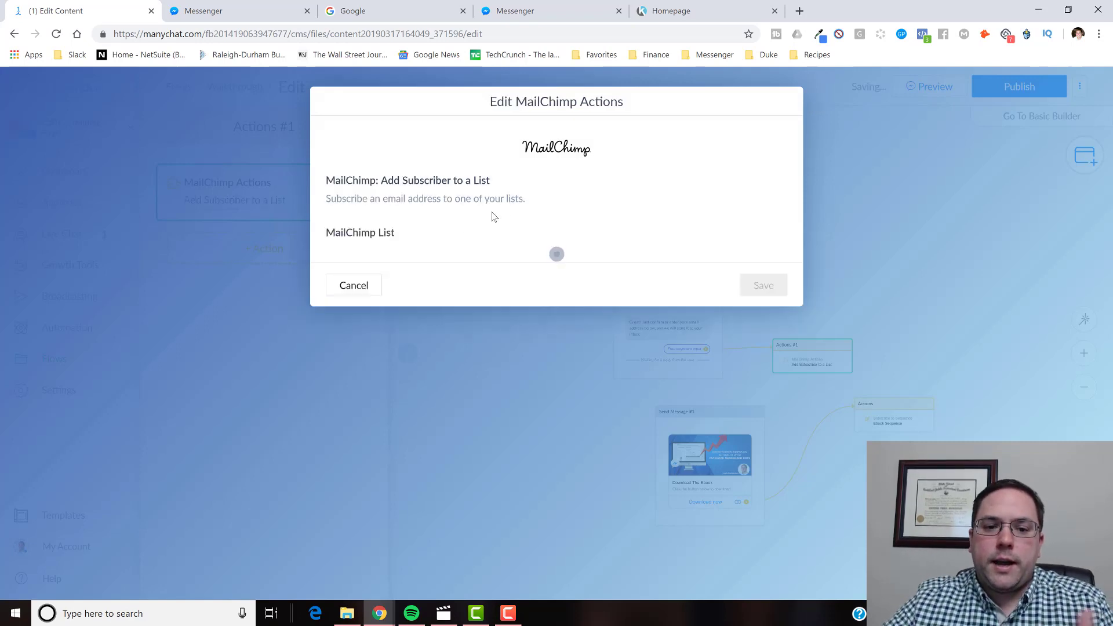
pyautogui.click(384, 253)
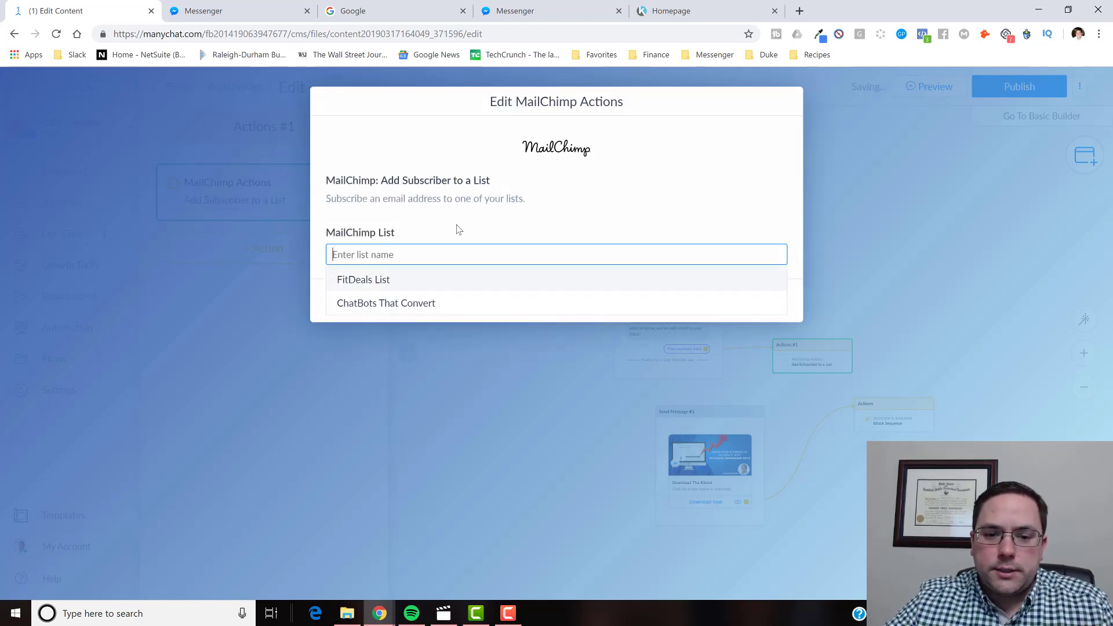
pyautogui.click(428, 305)
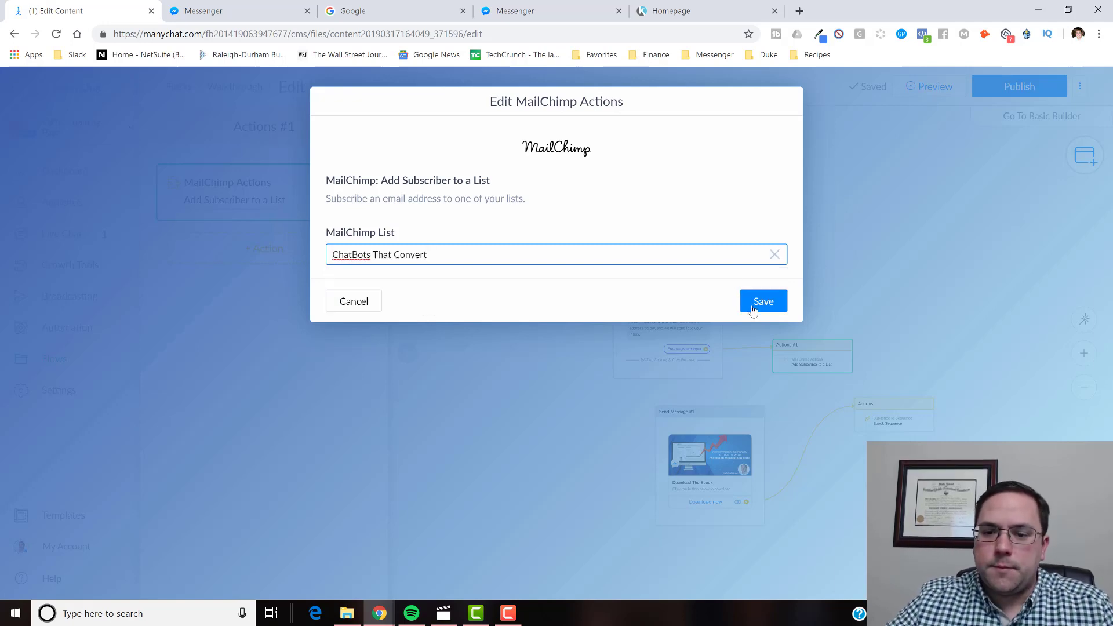
pyautogui.click(752, 310)
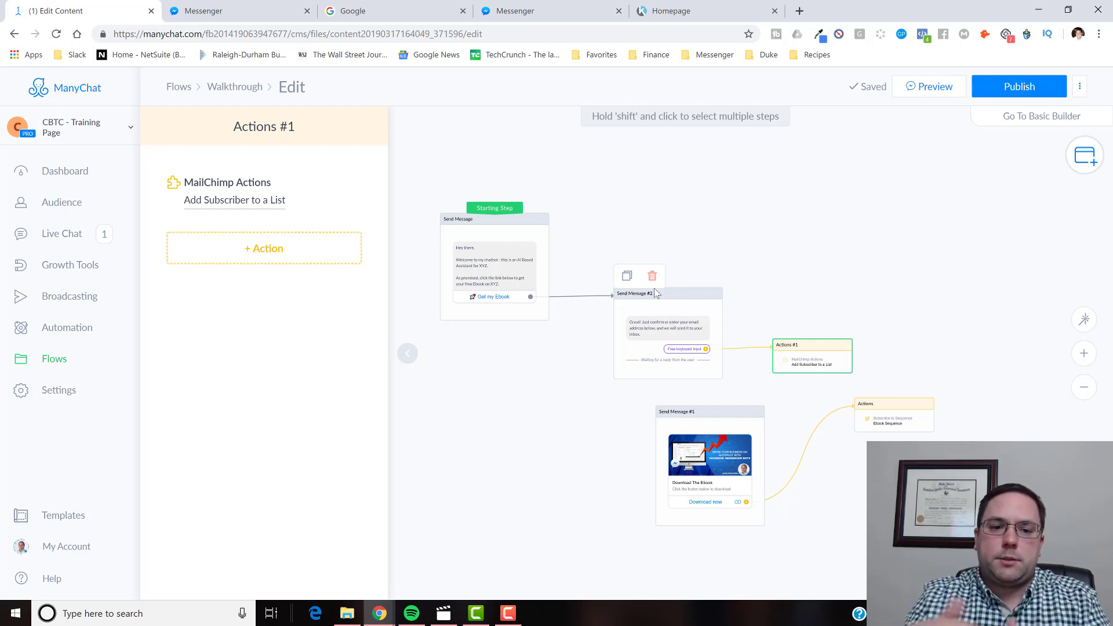
pyautogui.click(862, 299)
pyautogui.moveTo(705, 258); pyautogui.dragTo(630, 217)
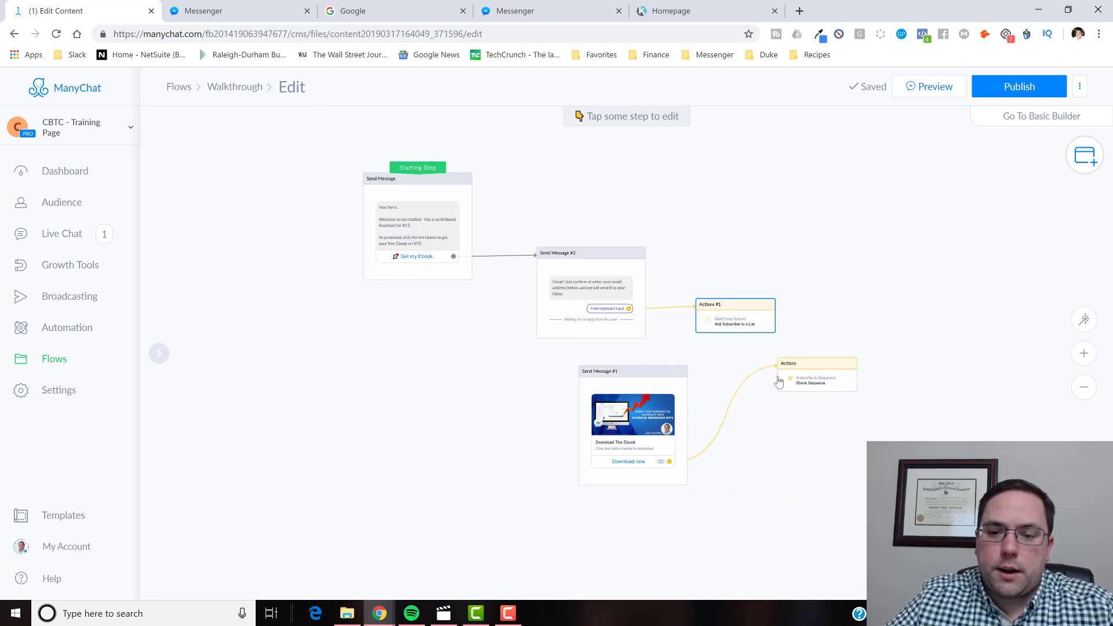
pyautogui.scroll(3, 726, 275)
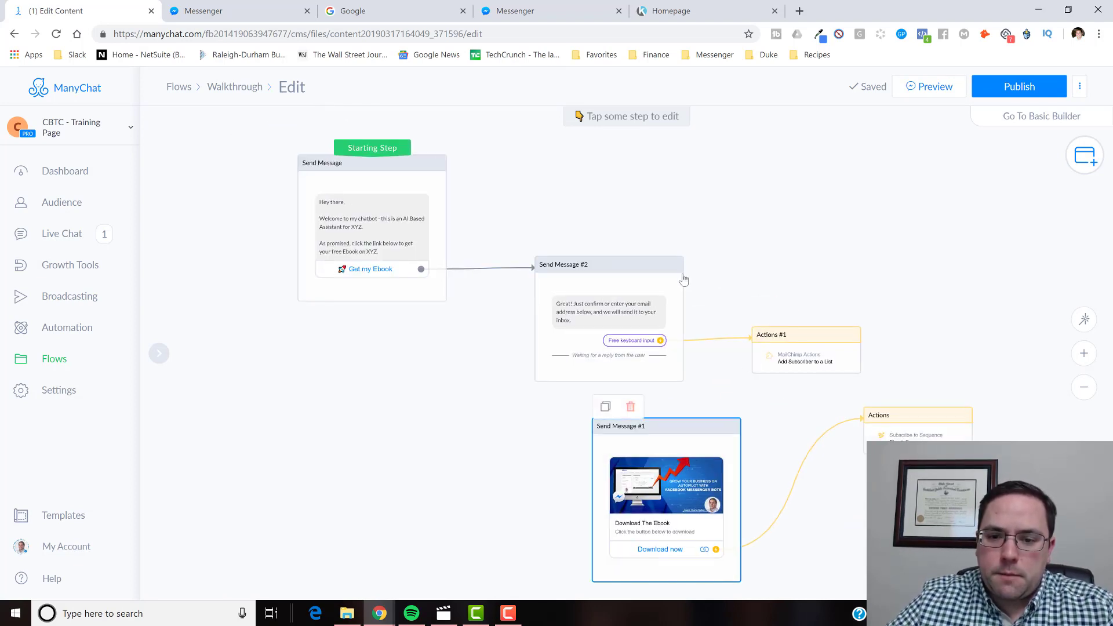
pyautogui.scroll(-3, 684, 272)
pyautogui.moveTo(676, 255); pyautogui.dragTo(668, 281)
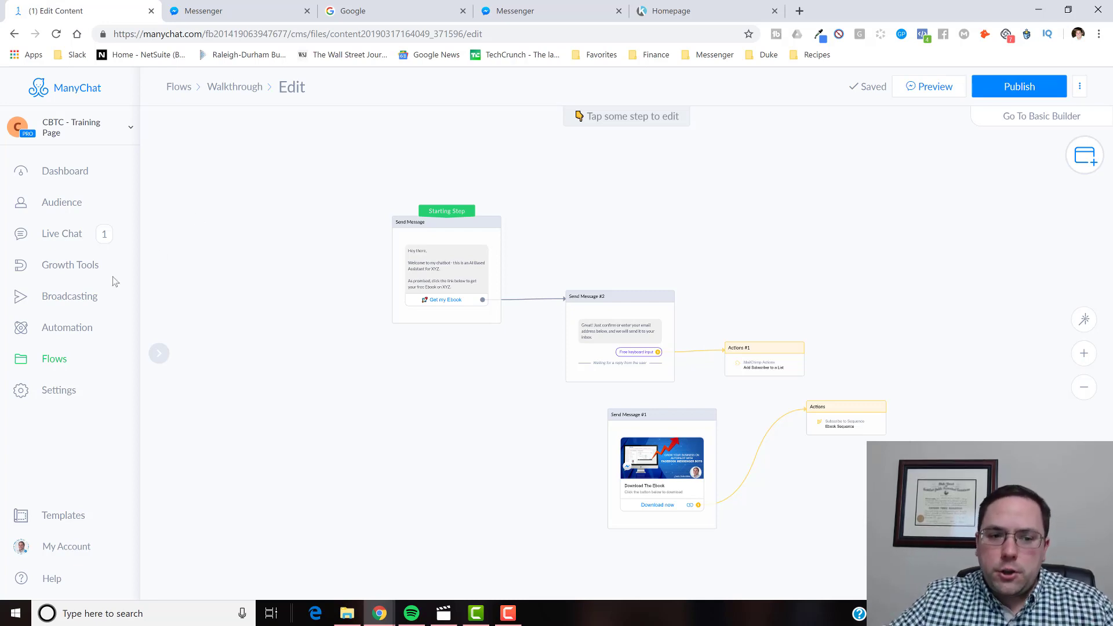
# Leave the flow editor to view the Growth Tools list and the Main Menu page under Automation
pyautogui.click(70, 264)
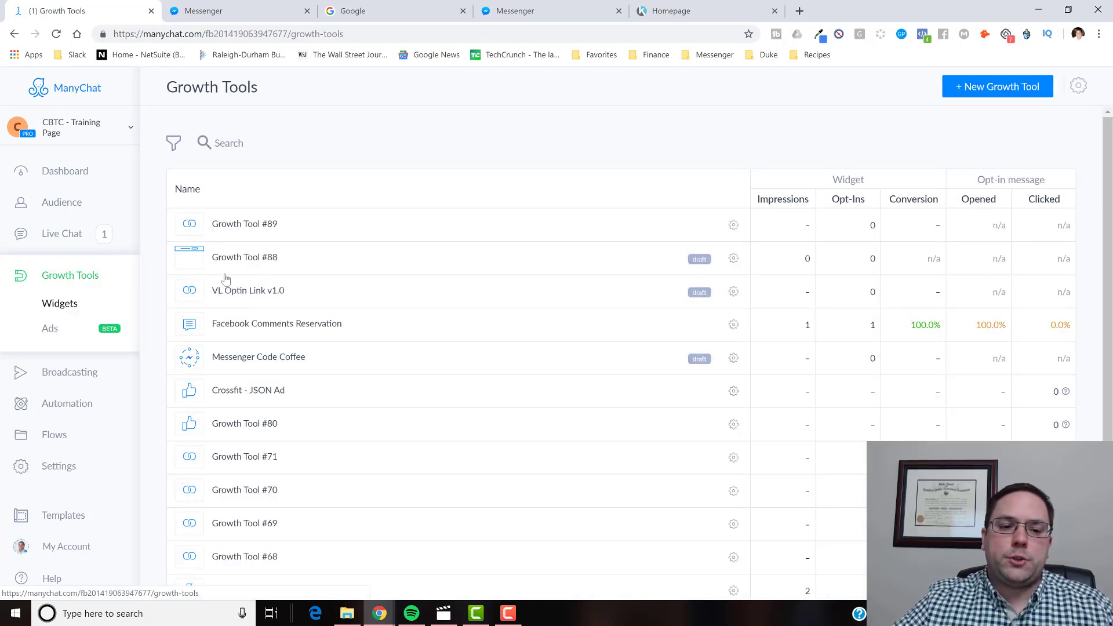
pyautogui.click(74, 407)
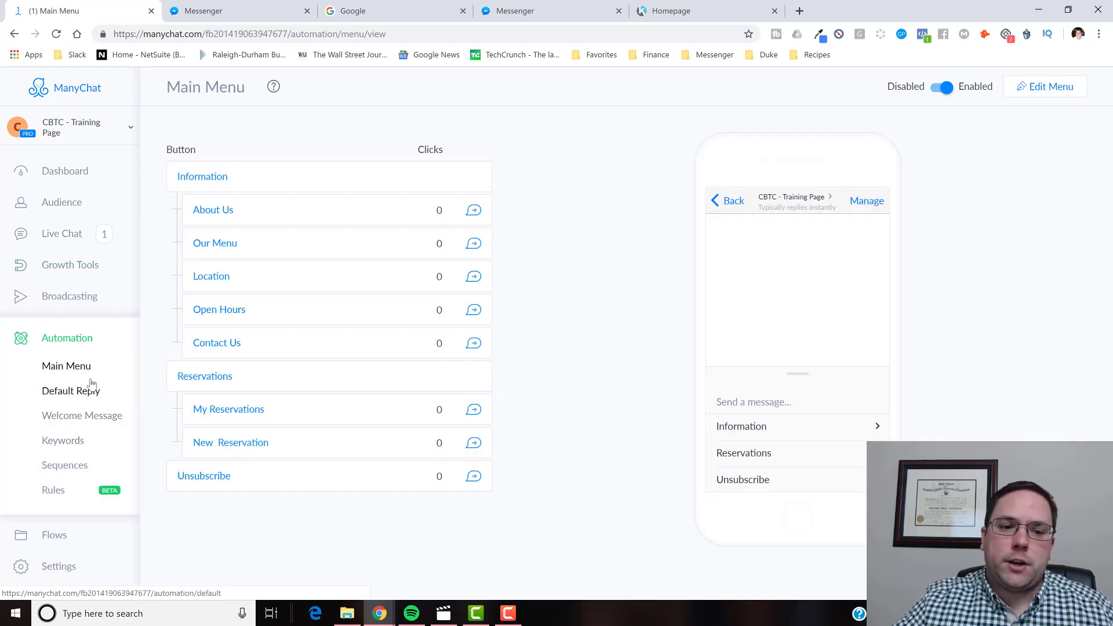
pyautogui.click(86, 341)
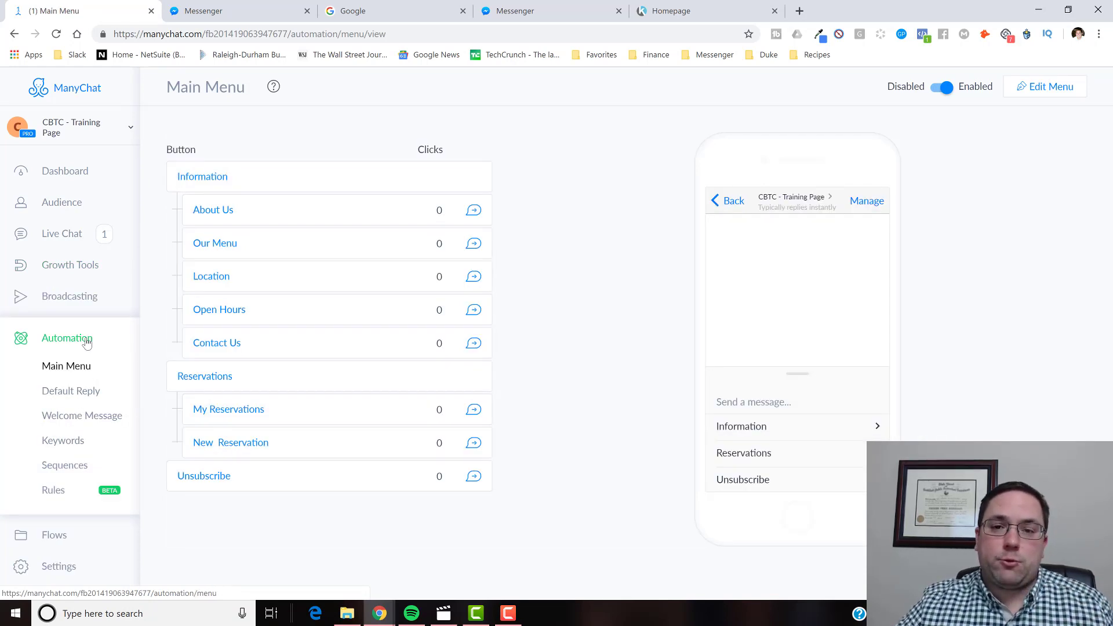